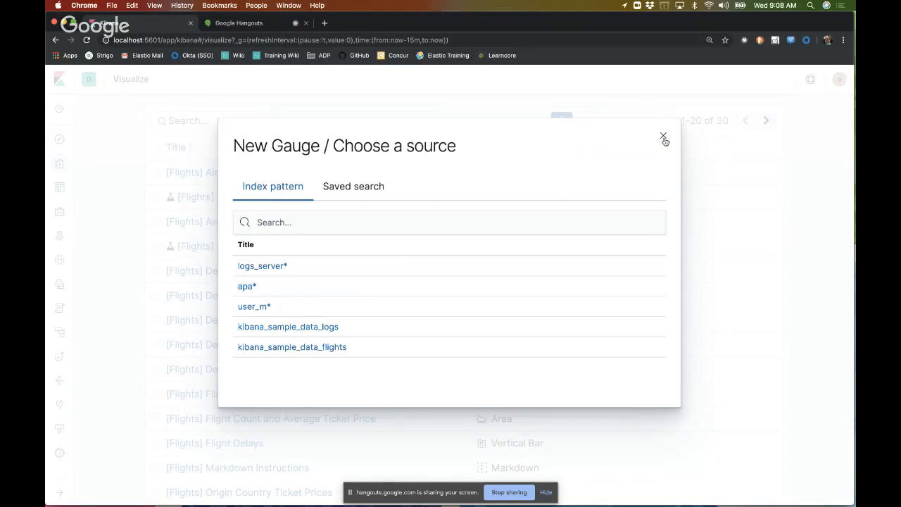
Step: Cancel the new gauge and create a Visual Builder visualization instead
left_click(664, 139)
left_click(560, 120)
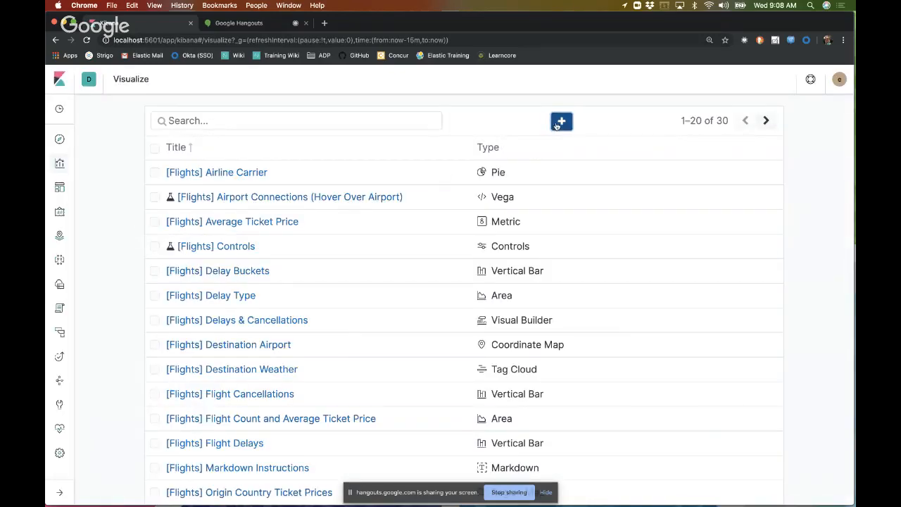
scroll(394, 296, "down", 2)
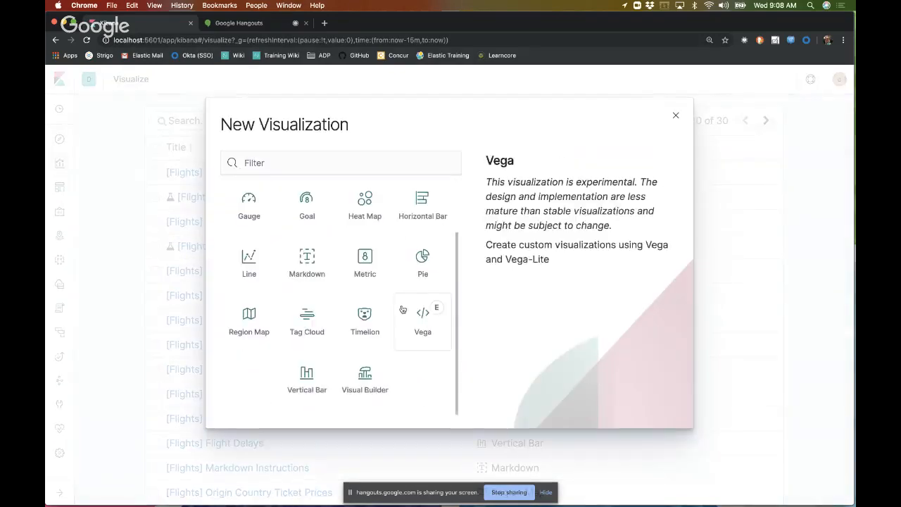
left_click(357, 380)
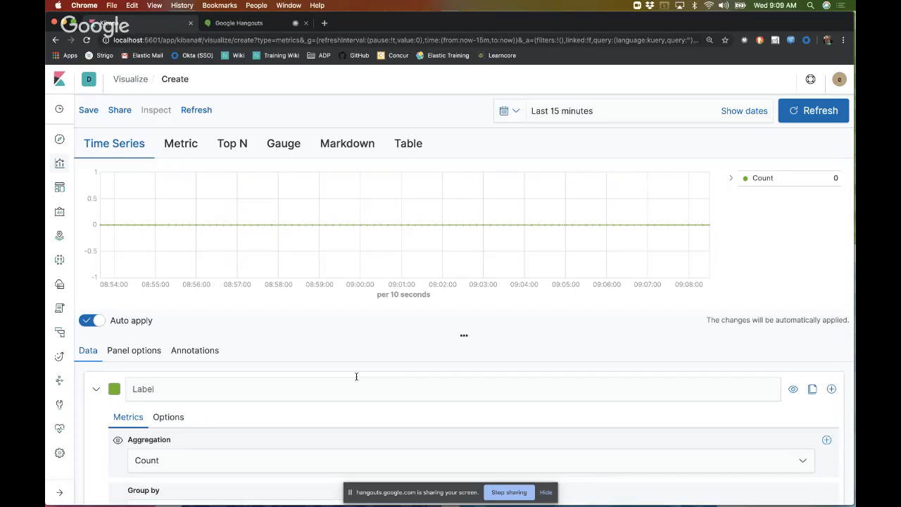
Step: Set the time series panel's index pattern to apa*
scroll(356, 375, "down", 1)
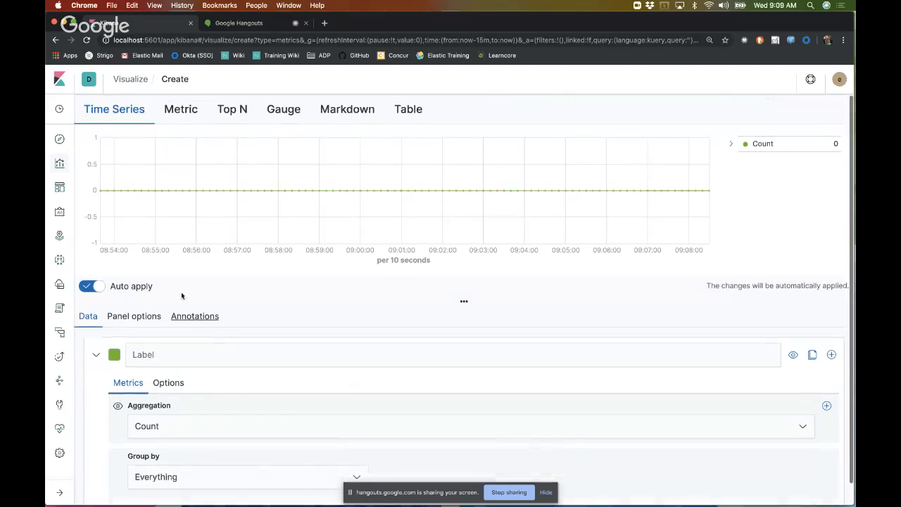
left_click(156, 318)
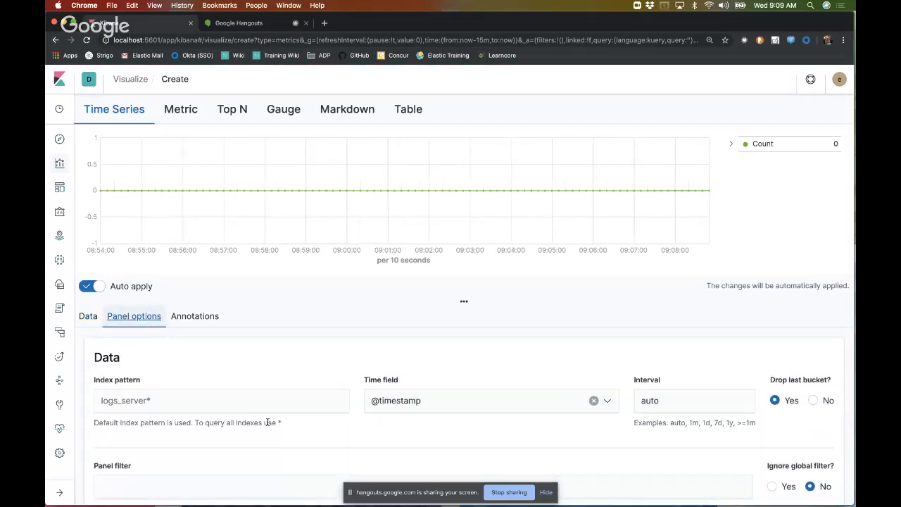
left_click(229, 399)
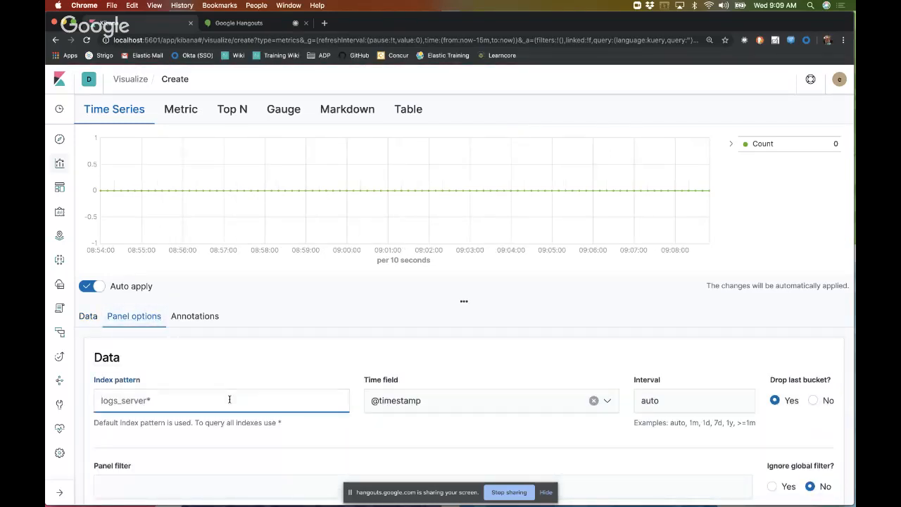
type("apa")
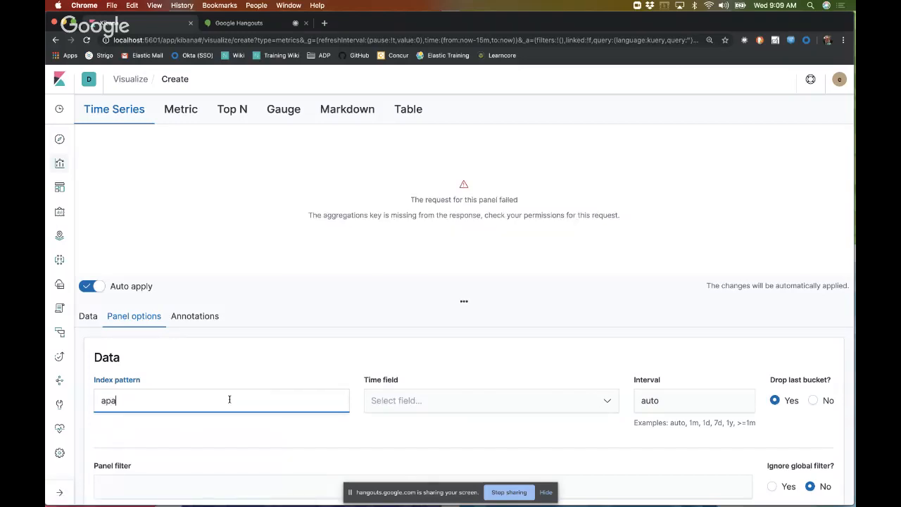
type("*")
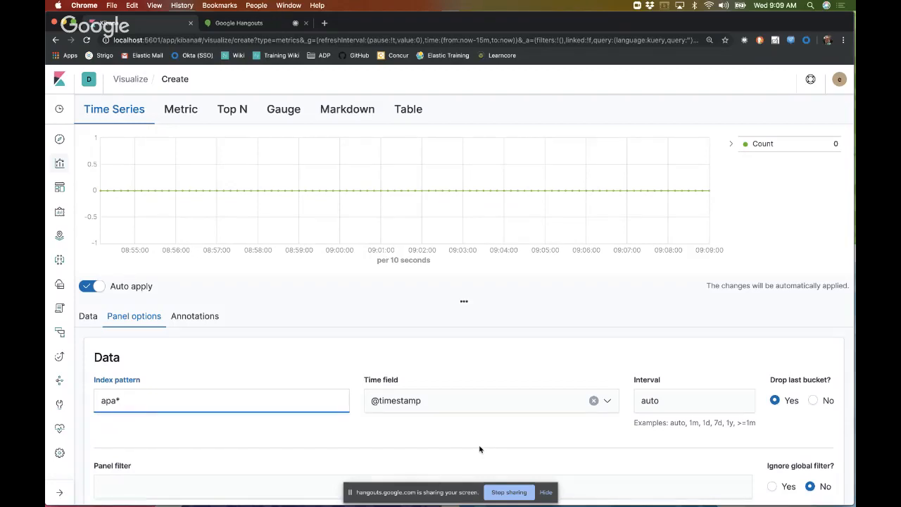
scroll(479, 449, "down", 2)
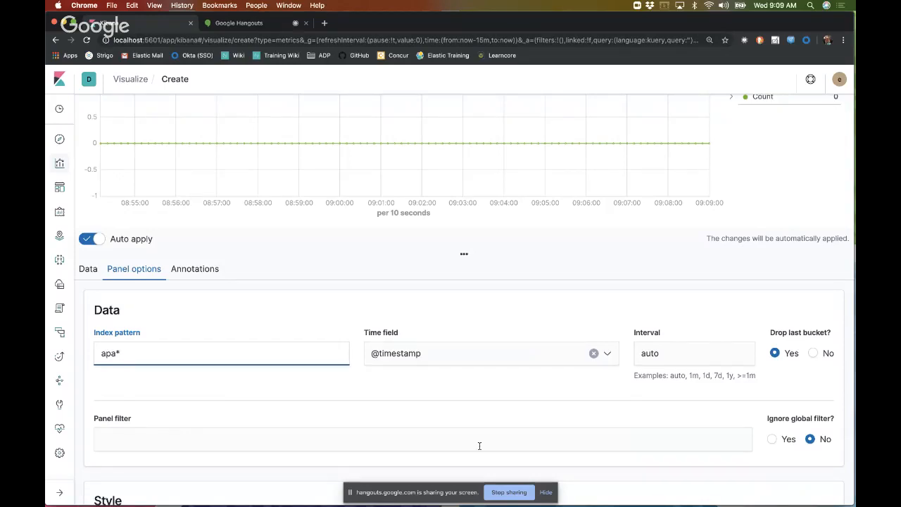
Step: Return to the series data settings and set the time range to the commonly used Apache Range
scroll(479, 445, "up", 4)
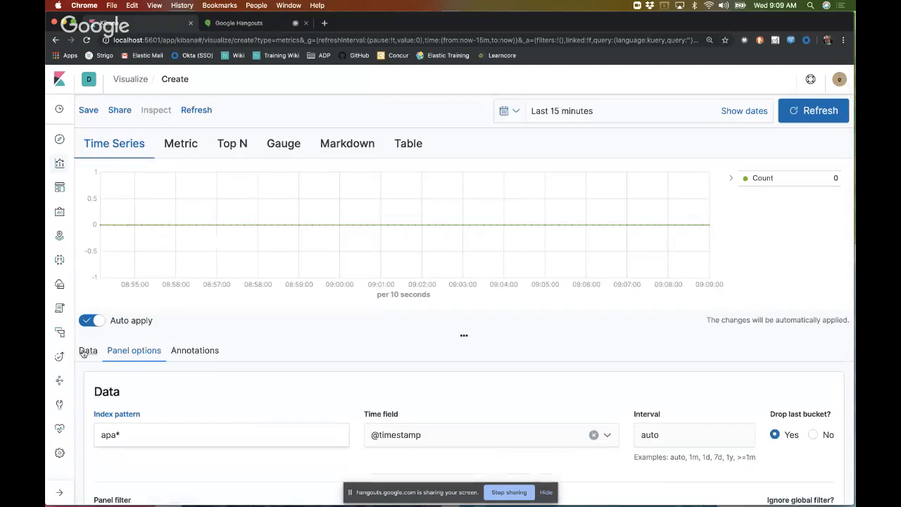
left_click(84, 352)
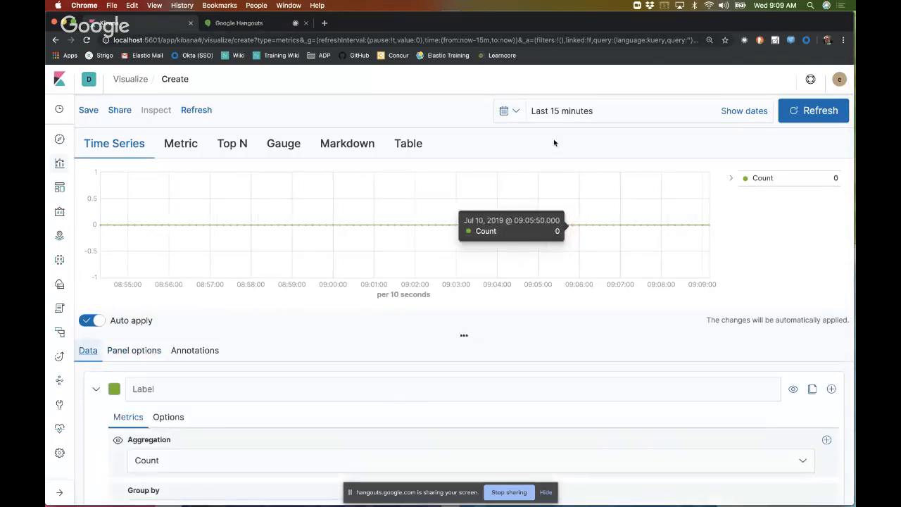
left_click(513, 110)
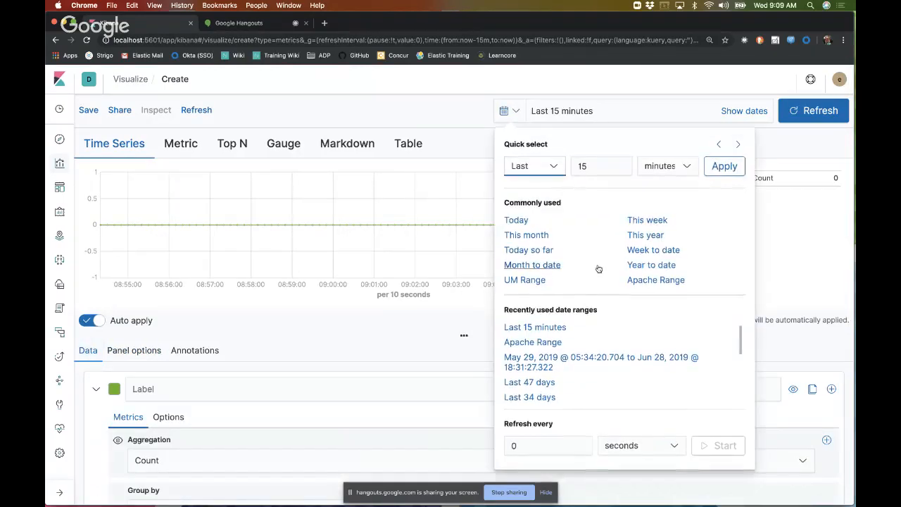
left_click(651, 279)
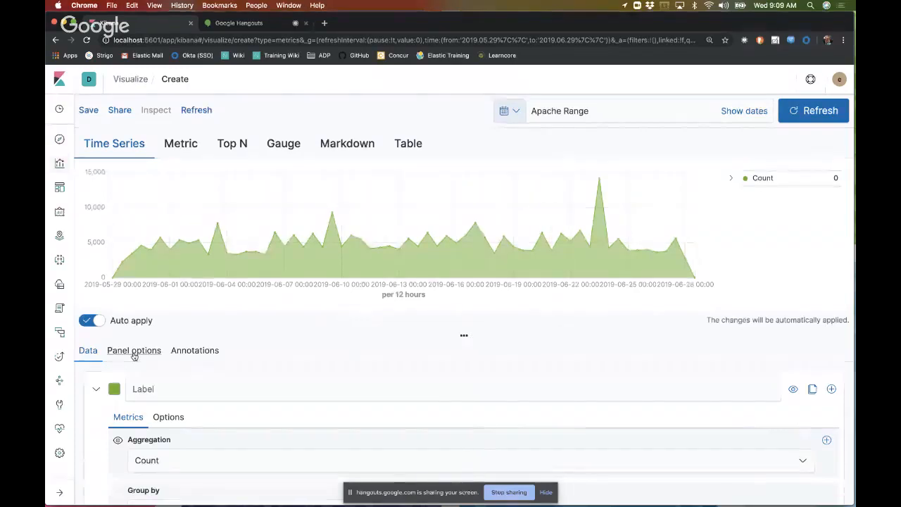
Step: Set the panel's time interval to 3h
left_click(133, 352)
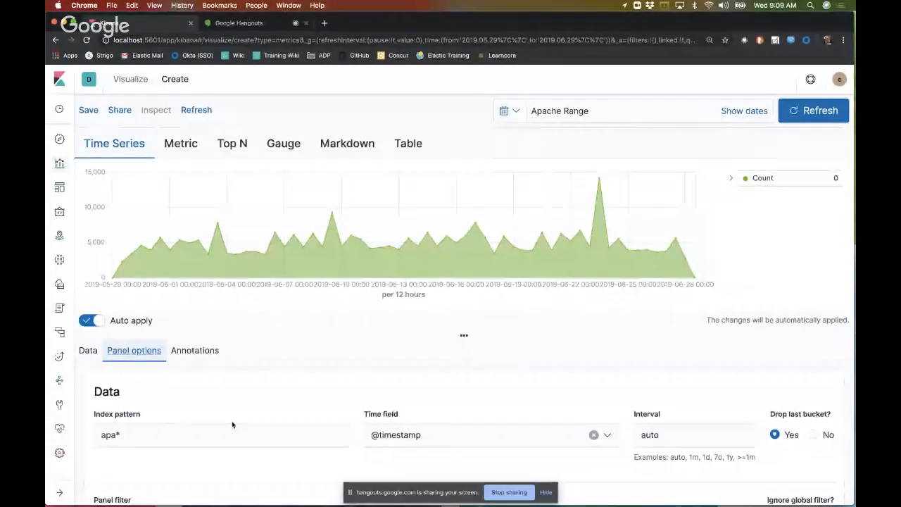
scroll(497, 430, "down", 1)
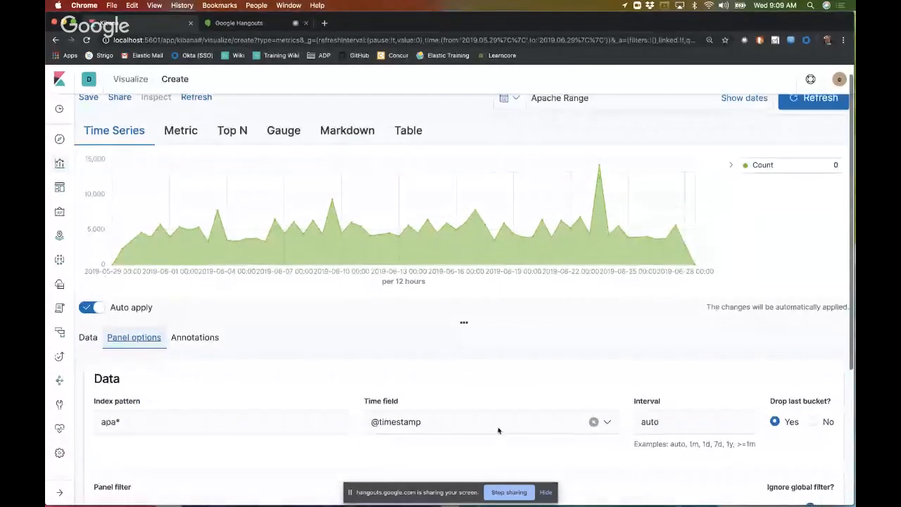
double_click(672, 424)
type("3h")
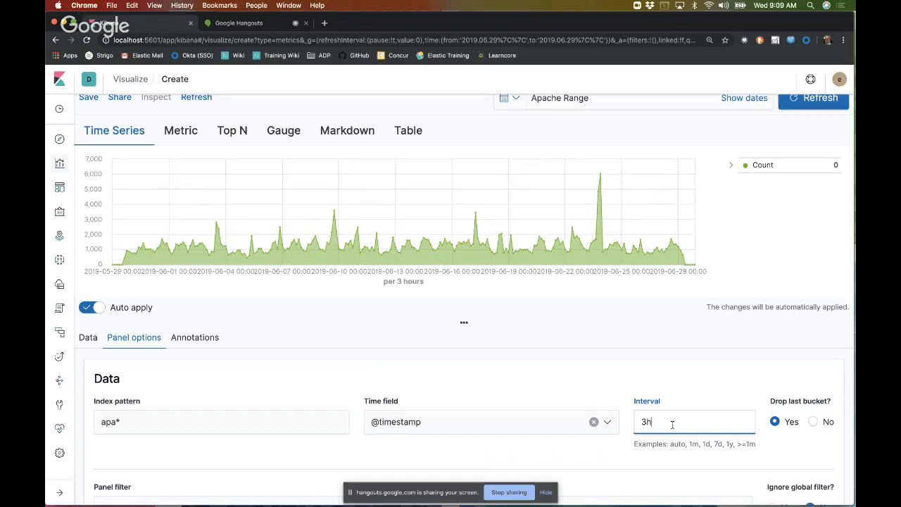
Step: Filter the panel with response:[400 TO 500] and check the effect on the chart
scroll(425, 413, "down", 3)
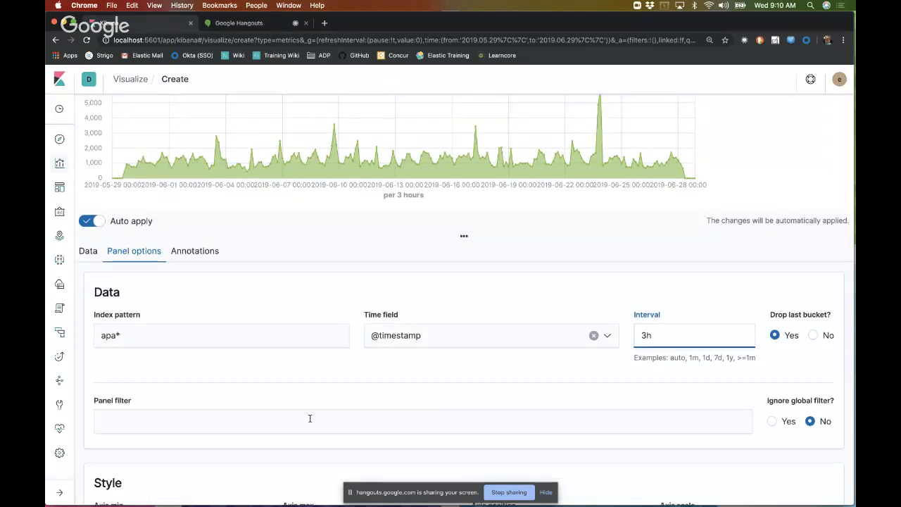
left_click(264, 417)
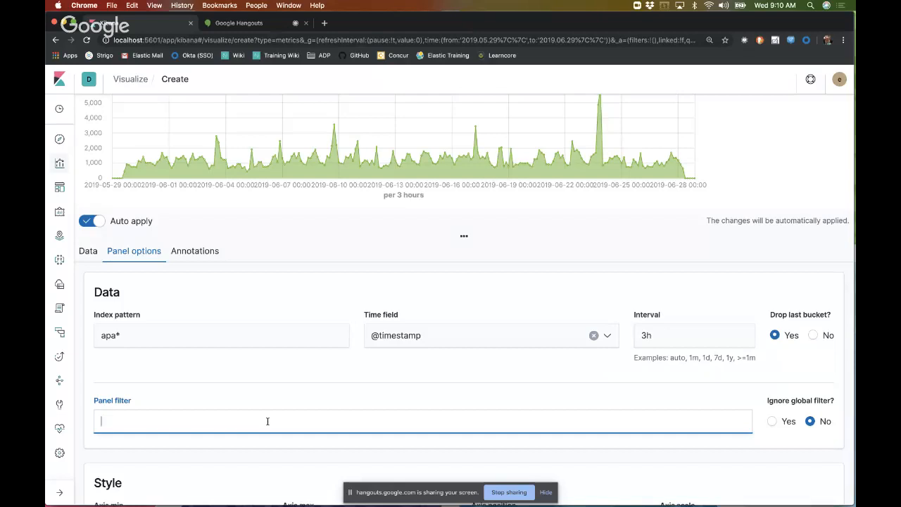
type("response")
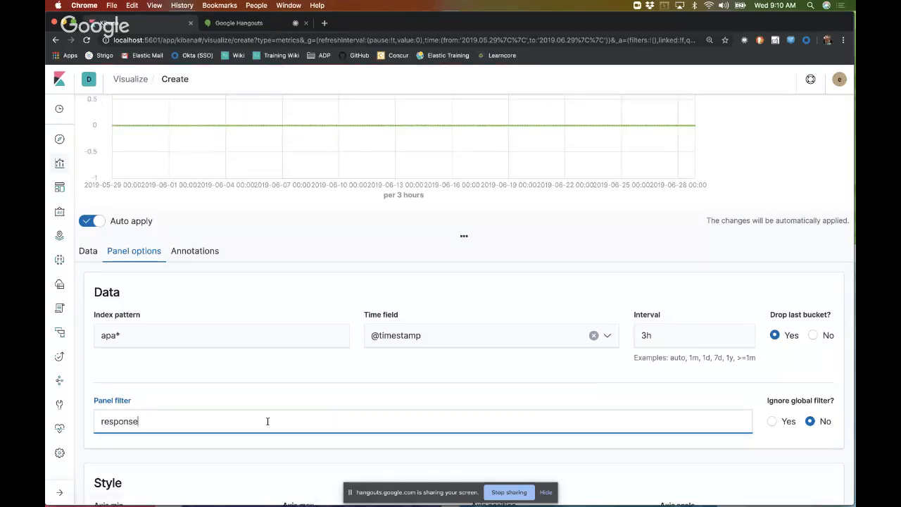
type(":[400 ")
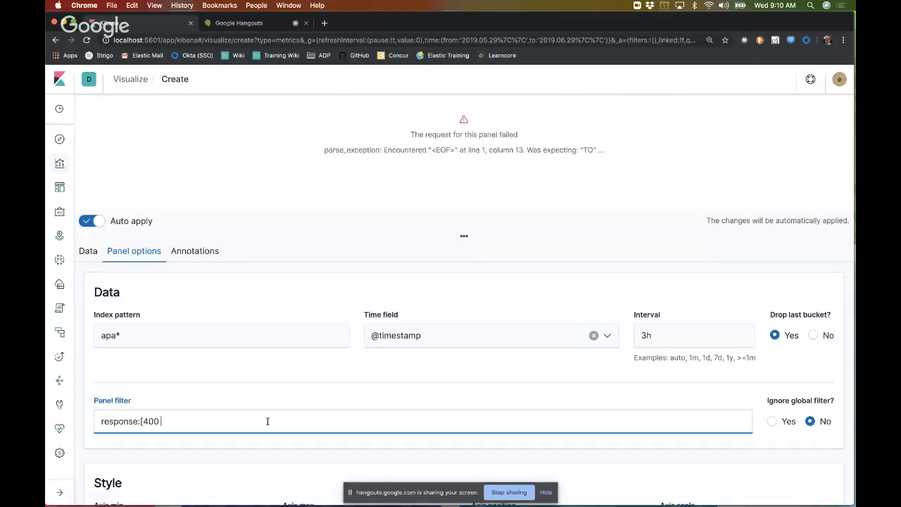
type("TO 500]")
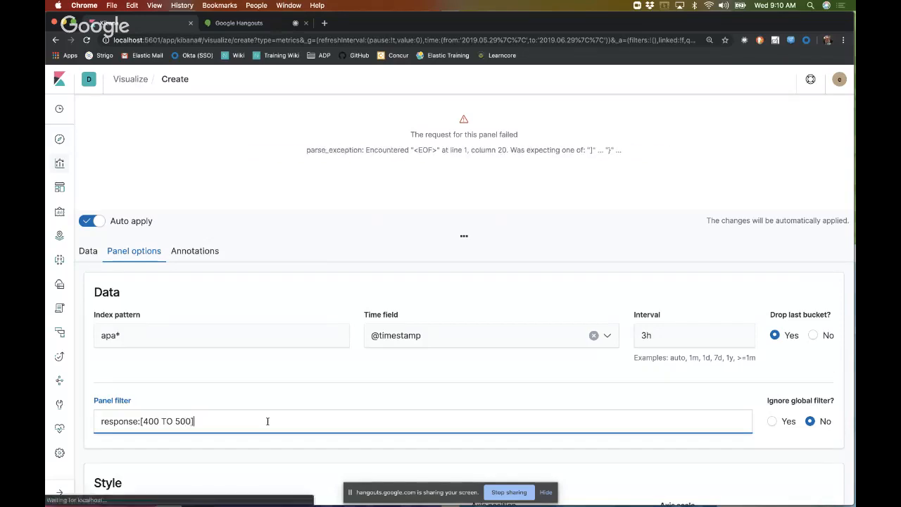
left_click(272, 342)
scroll(272, 342, "up", 2)
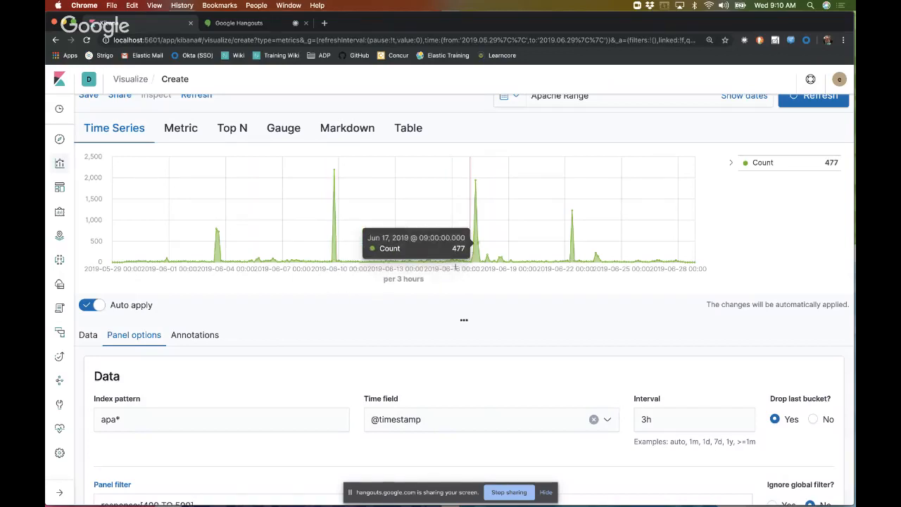
scroll(418, 317, "down", 3)
left_click(218, 404)
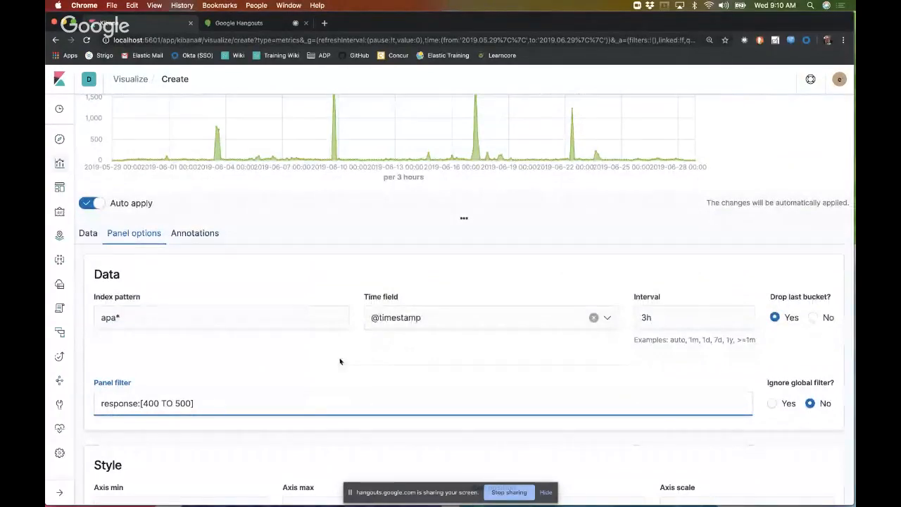
Step: Try the Log axis scale on the chart and set it back to Normal
scroll(339, 361, "down", 1)
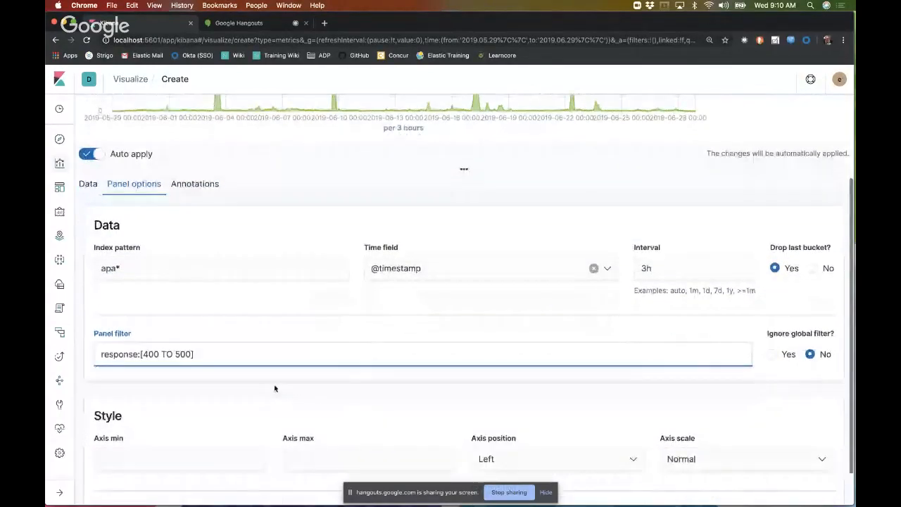
scroll(274, 388, "down", 1)
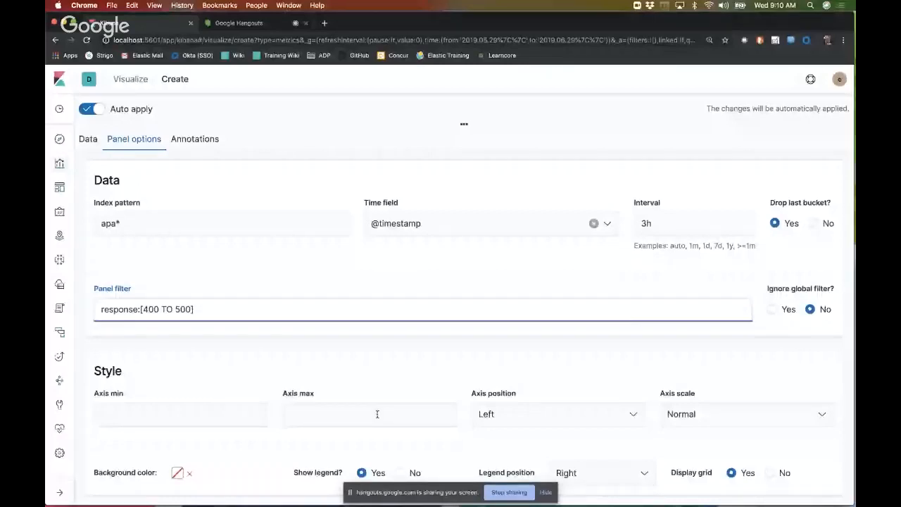
left_click(708, 418)
left_click(739, 452)
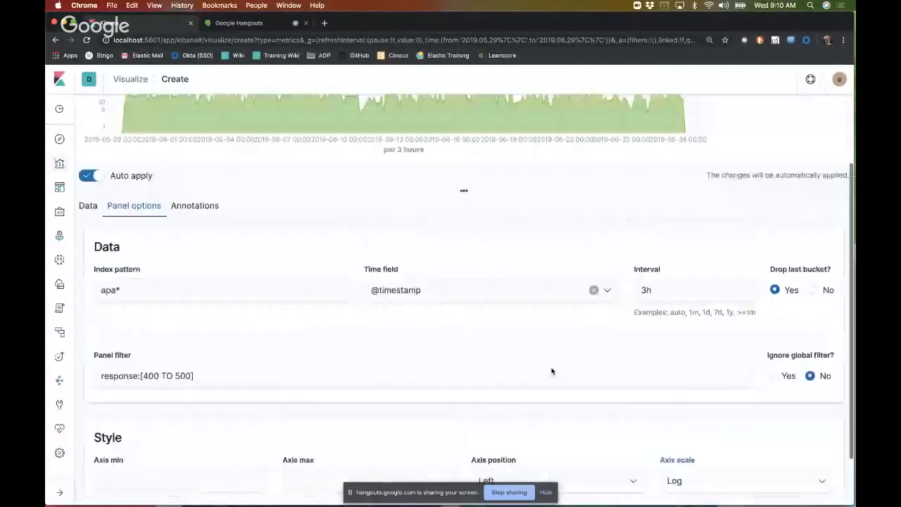
scroll(551, 371, "up", 3)
scroll(551, 370, "down", 5)
left_click(672, 416)
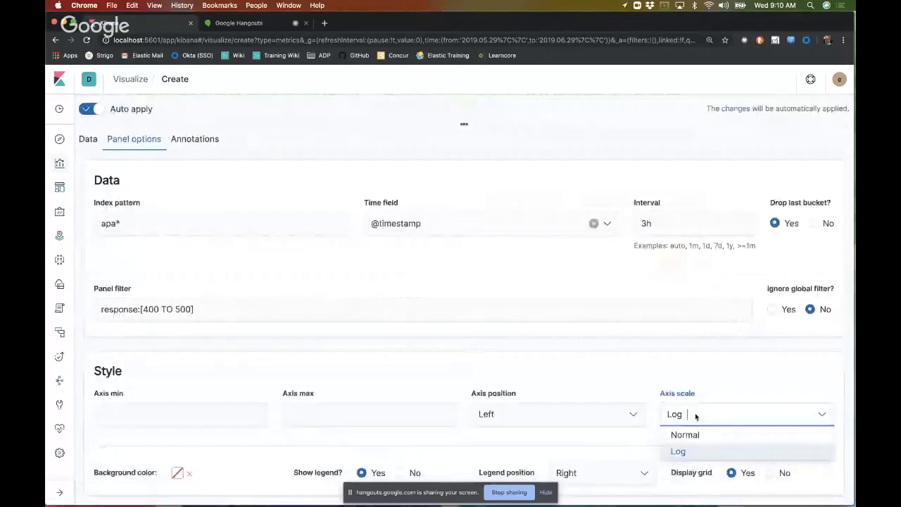
left_click(679, 434)
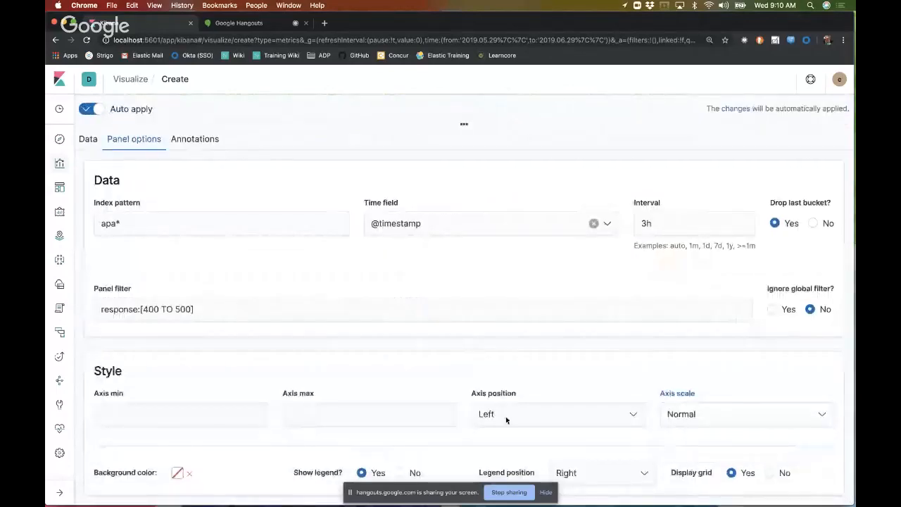
Step: Try a purple background colour for the panel, check it on the chart, and clear it again
left_click(178, 475)
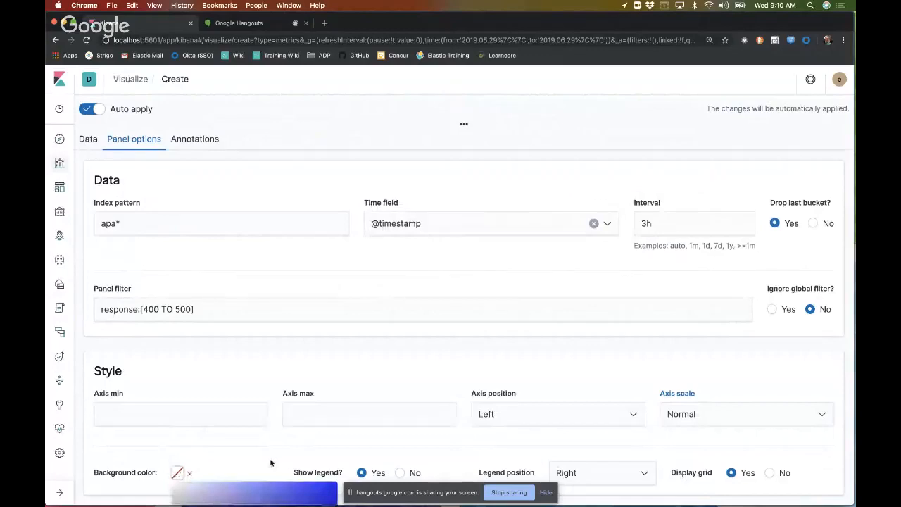
scroll(271, 458, "down", 3)
left_click(262, 341)
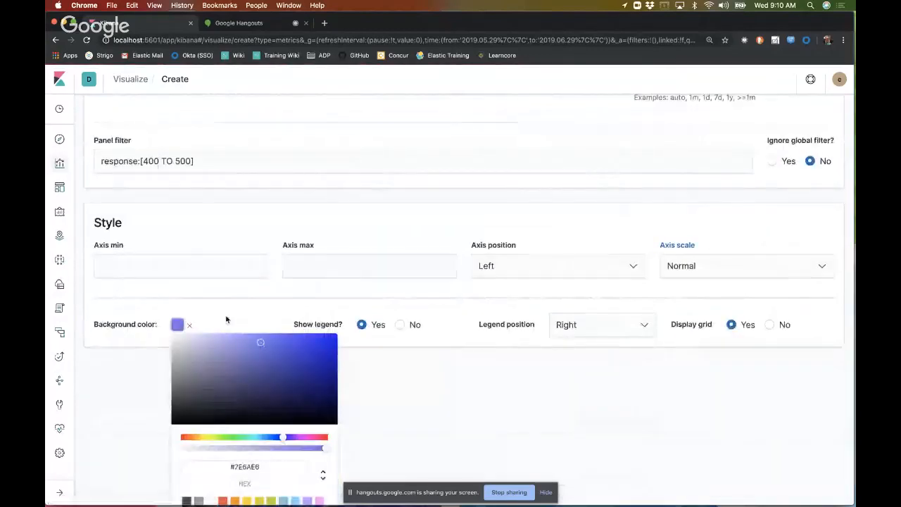
left_click(226, 316)
scroll(225, 315, "up", 3)
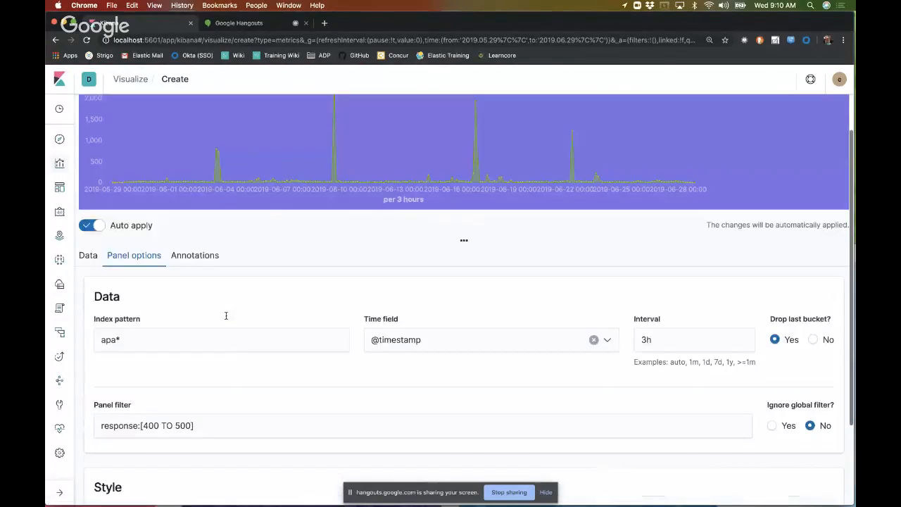
scroll(225, 316, "down", 3)
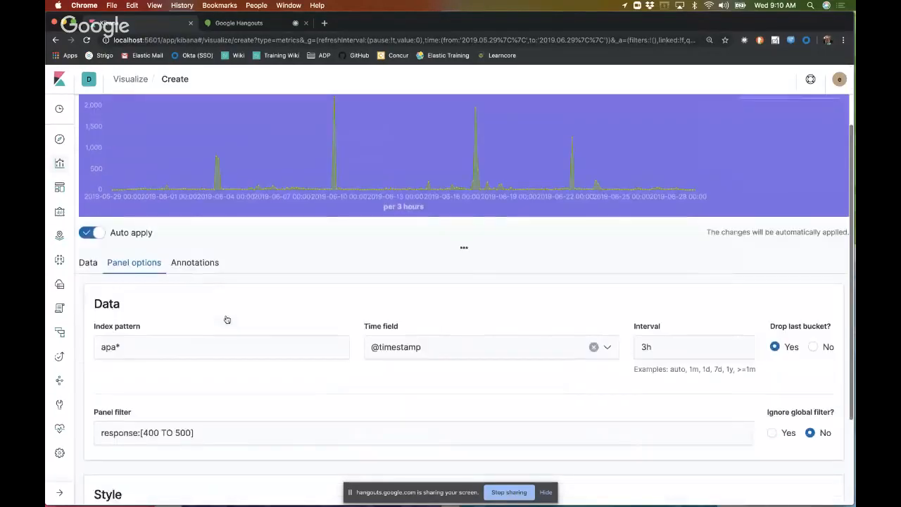
scroll(337, 277, "up", 5)
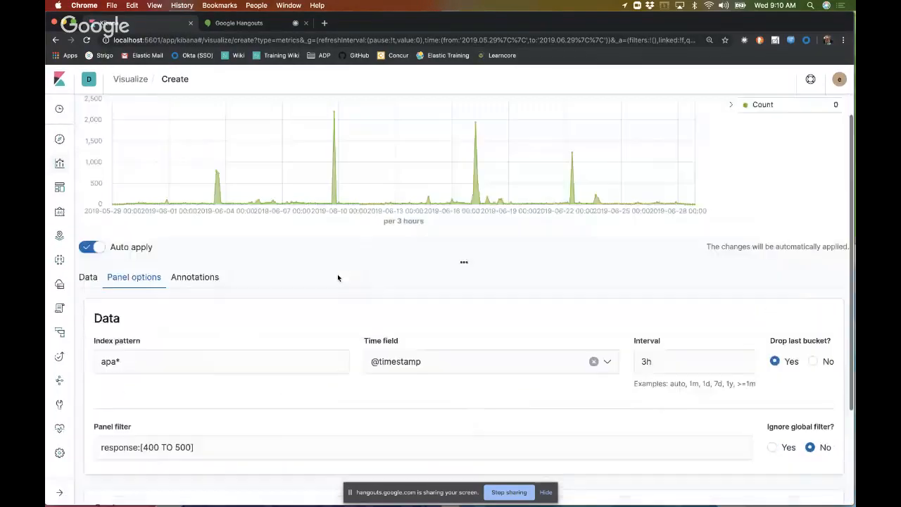
Step: Remove the response filter from the panel and return to the chart
scroll(337, 277, "down", 3)
scroll(343, 391, "down", 2)
triple_click(251, 306)
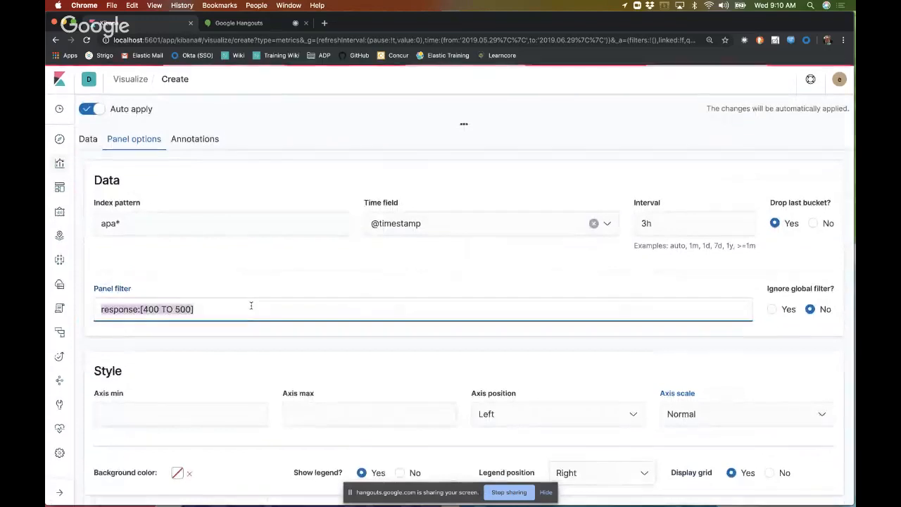
key("BackSpace")
scroll(251, 305, "up", 1)
scroll(251, 305, "up", 3)
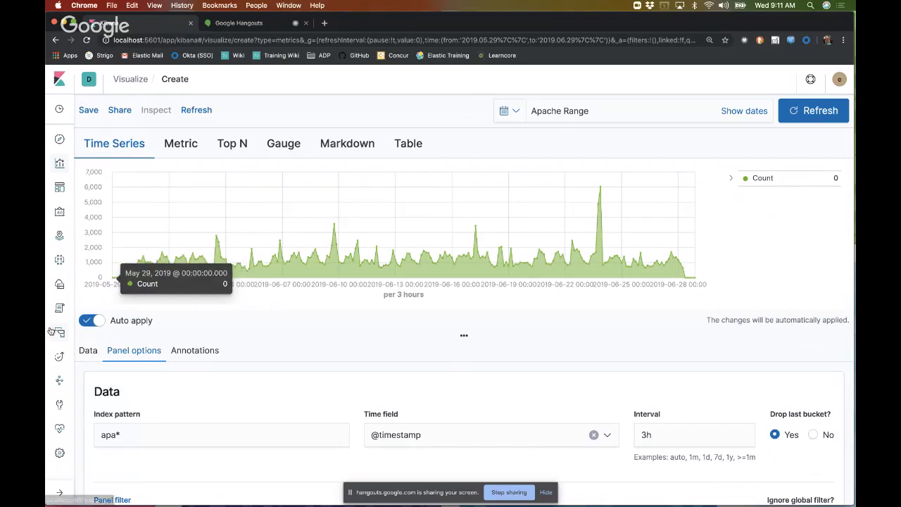
Step: Change the series metric from a count to the Average aggregation of the bytes field
left_click(88, 350)
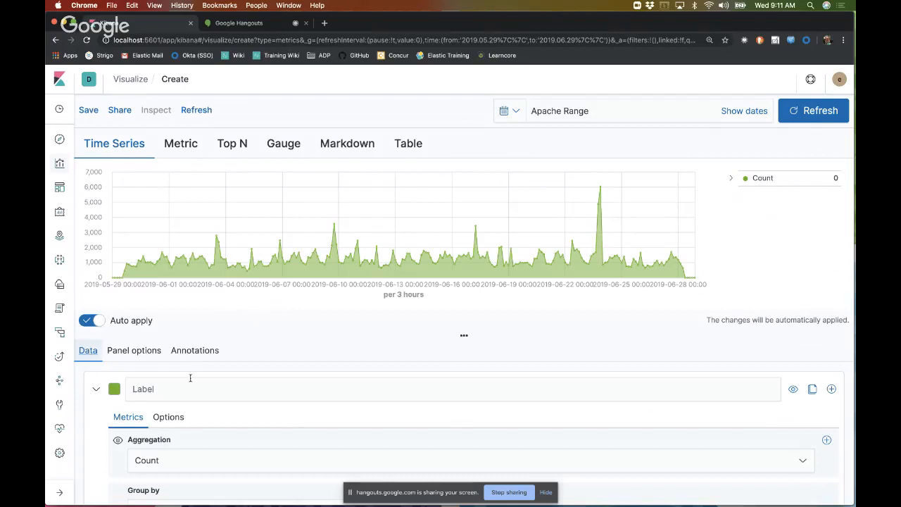
scroll(278, 380, "down", 2)
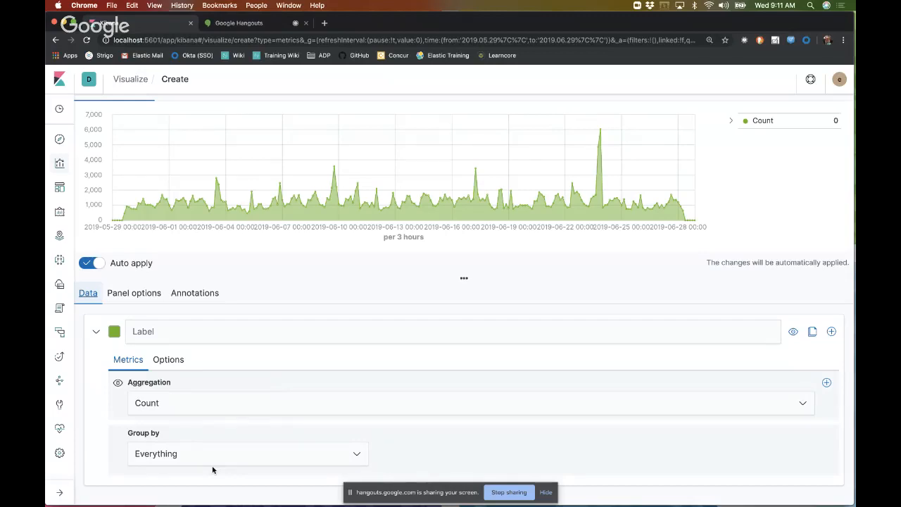
left_click(245, 406)
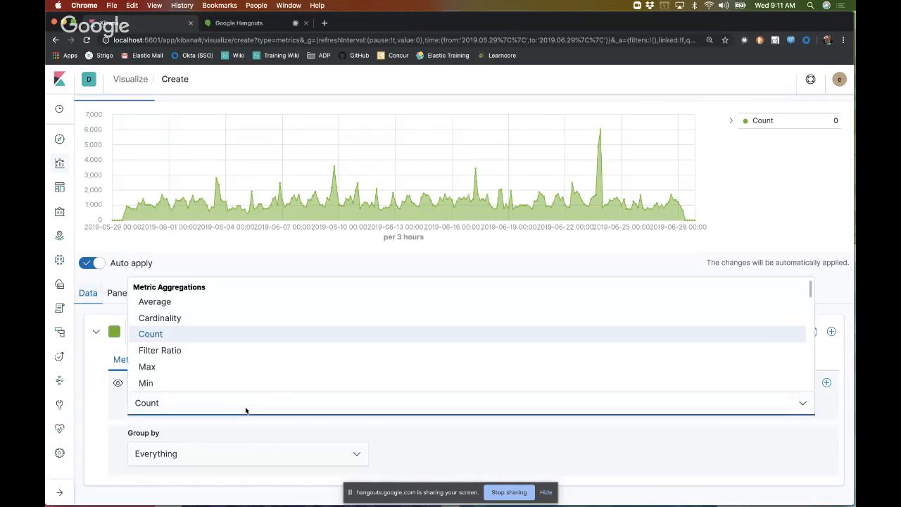
left_click(181, 304)
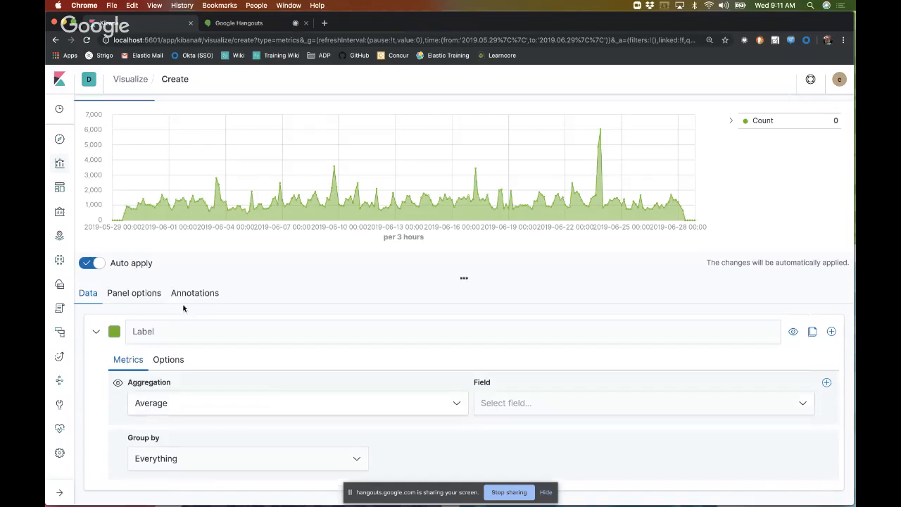
left_click(501, 402)
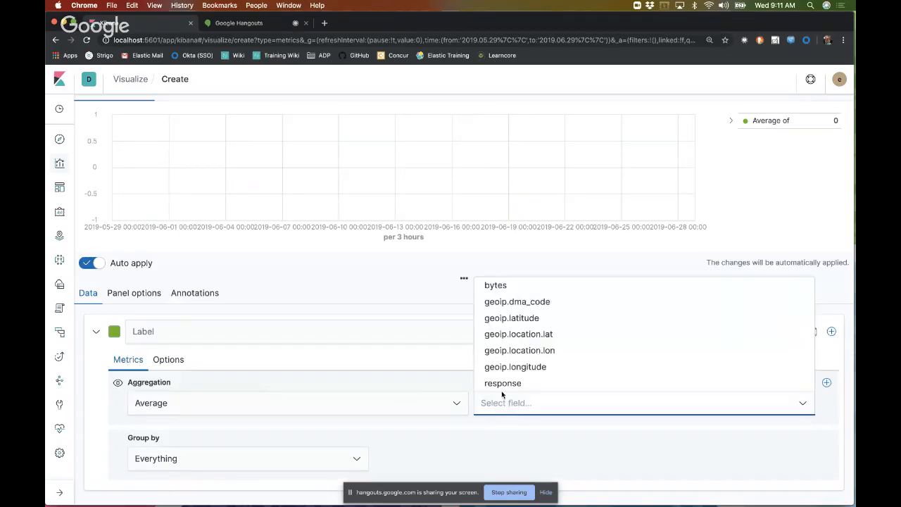
left_click(508, 286)
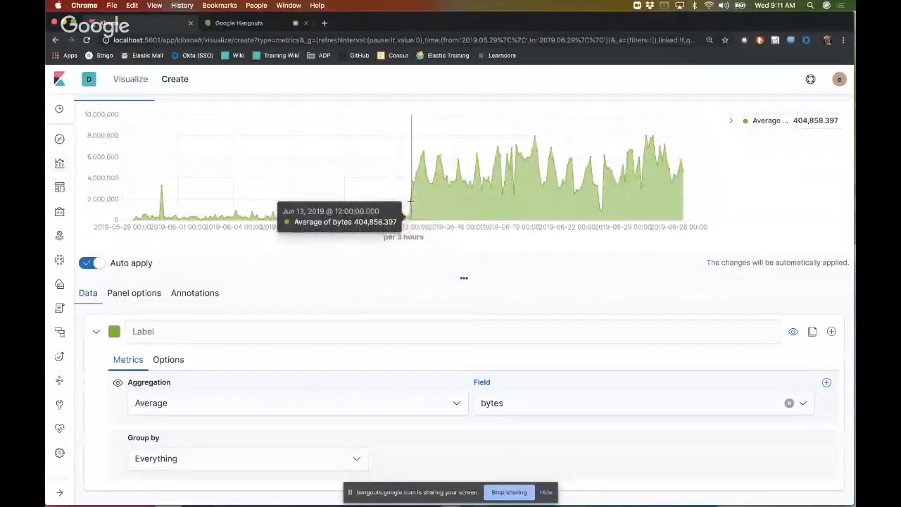
scroll(308, 380, "down", 1)
scroll(274, 438, "up", 1)
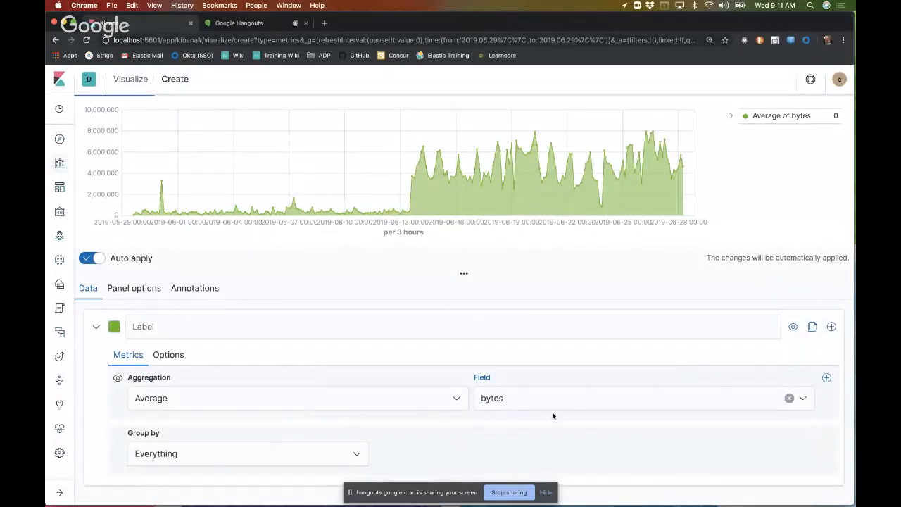
Step: Group the series by Filters and define the first filter as geoip.country_code2:FR with the label France
left_click(344, 456)
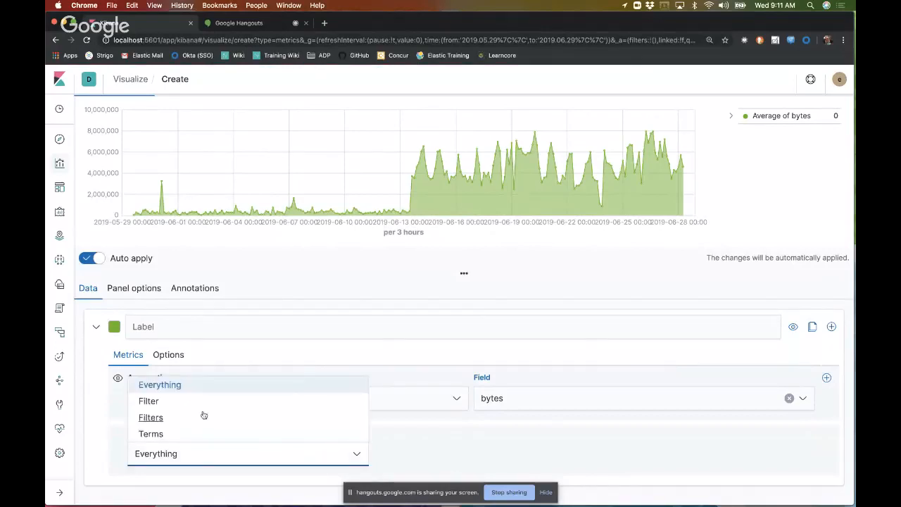
left_click(161, 417)
scroll(422, 424, "down", 2)
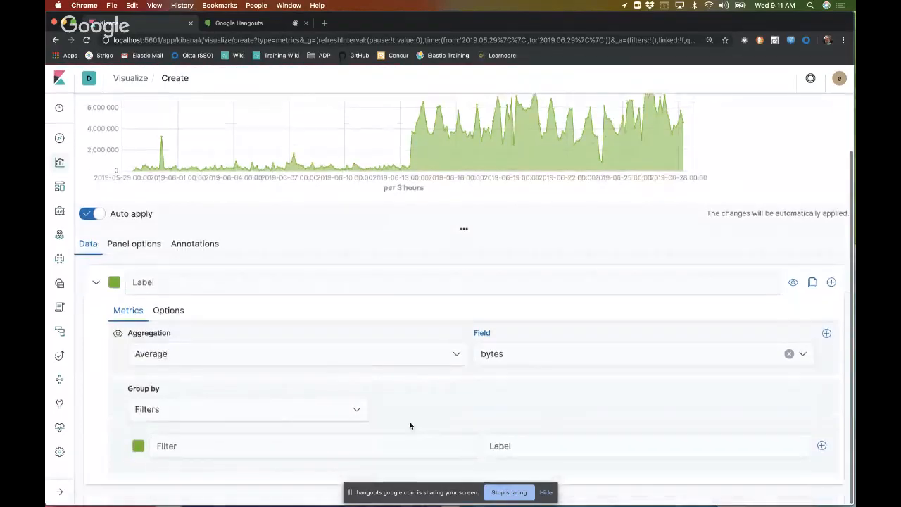
left_click(281, 455)
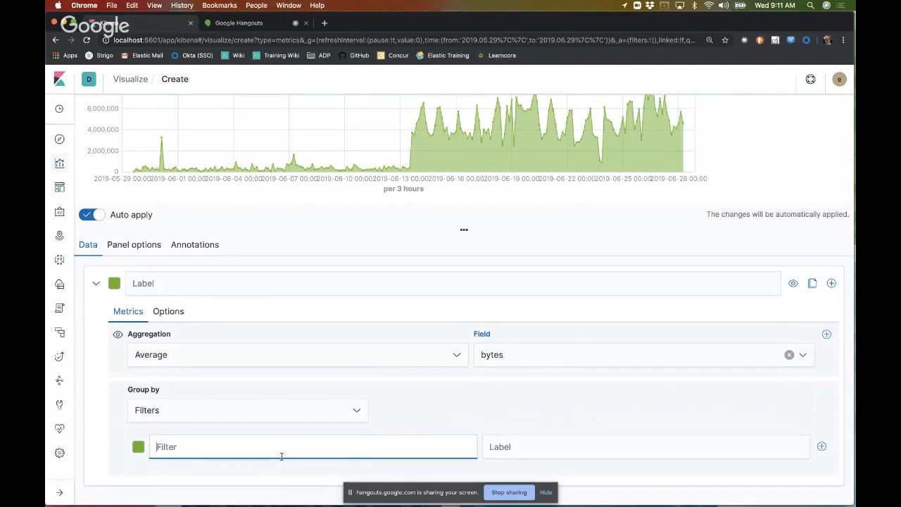
type("geoip.")
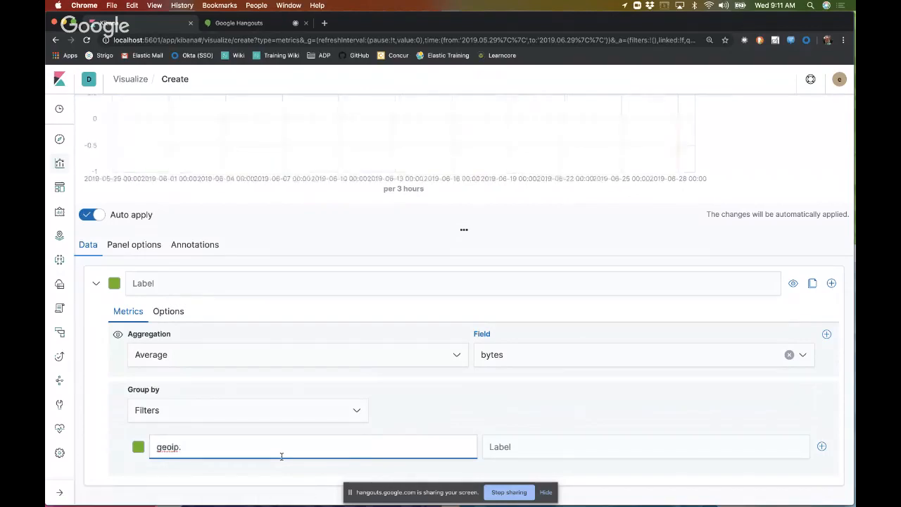
type("co")
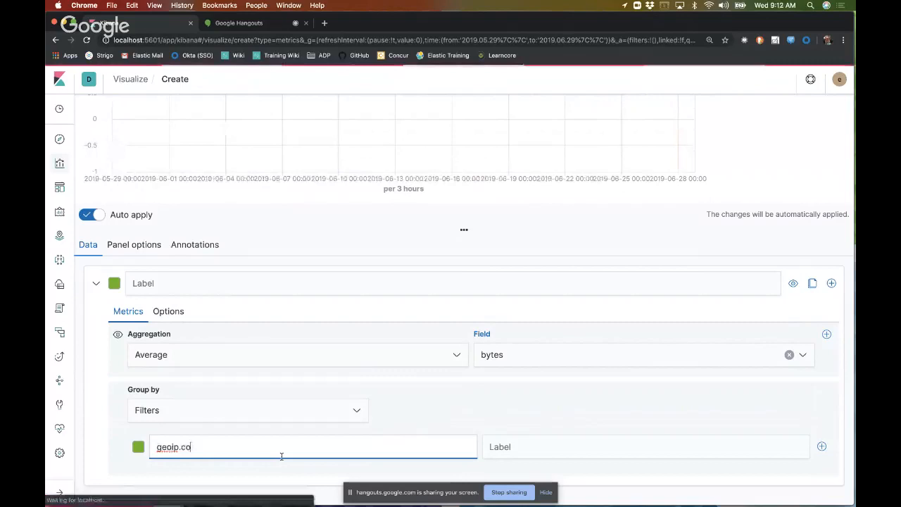
type("untry_c")
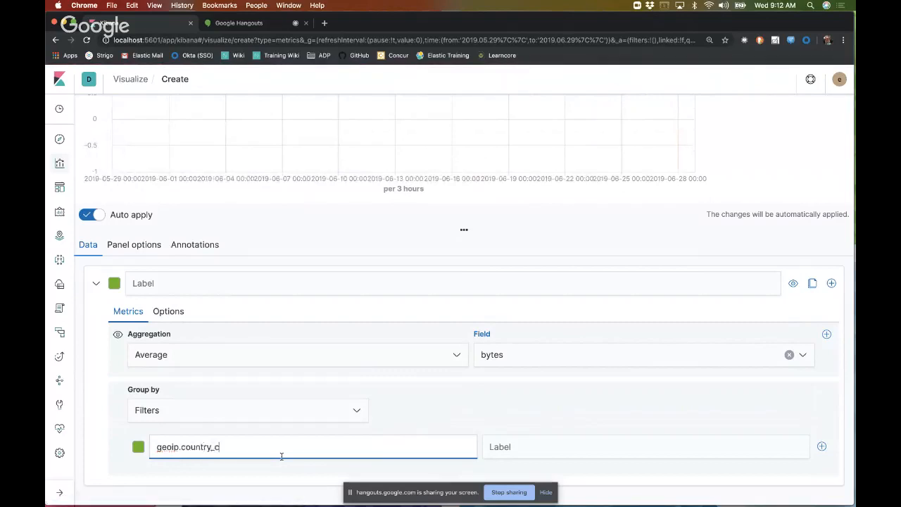
type("ode2:")
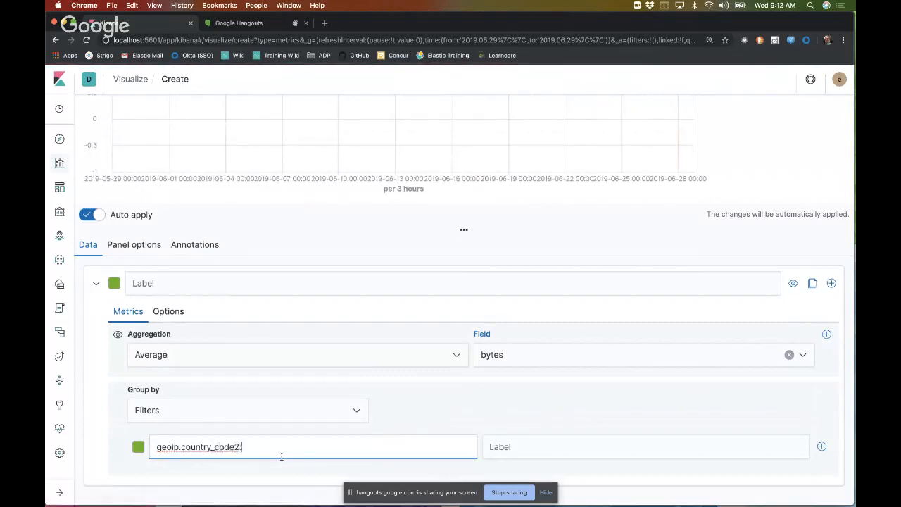
type("FR")
left_click(525, 446)
type("France")
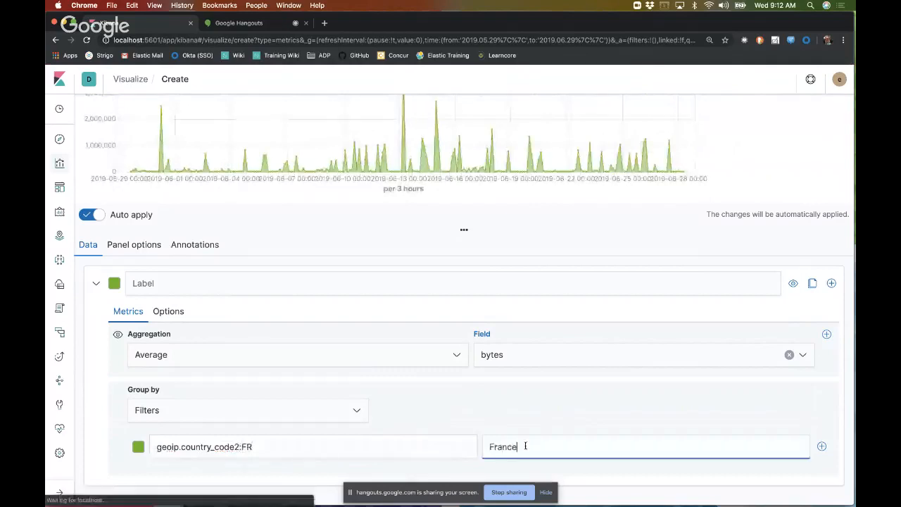
Step: Set the colour of the France filter to blue, #3D1CE6
left_click(139, 447)
left_click(139, 448)
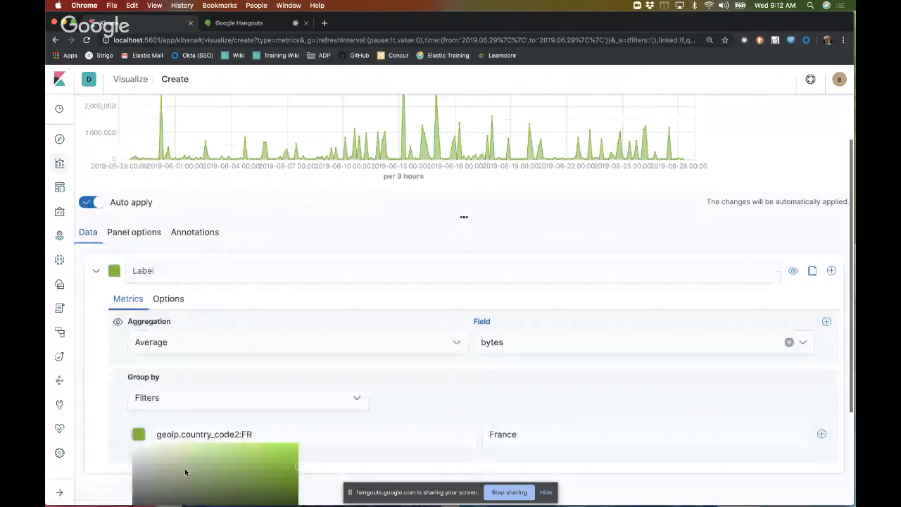
scroll(185, 468, "down", 3)
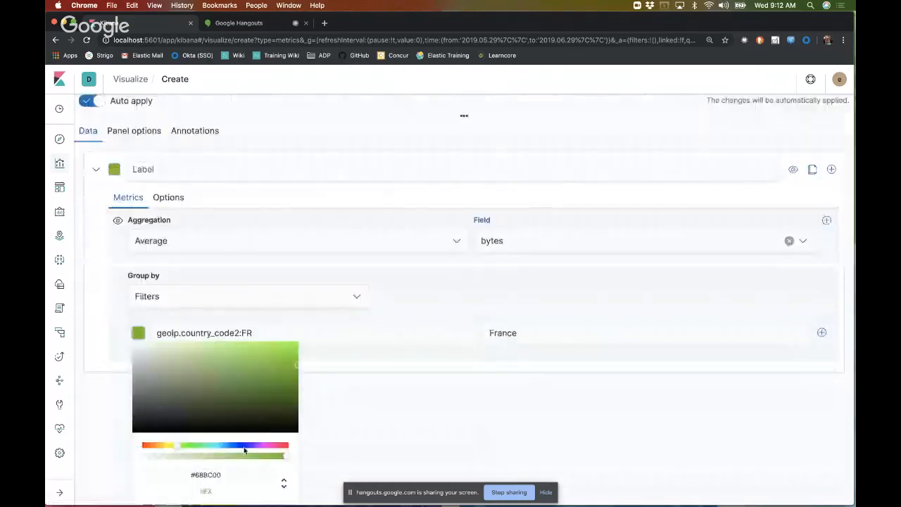
left_click(243, 445)
left_click(264, 350)
left_click(278, 351)
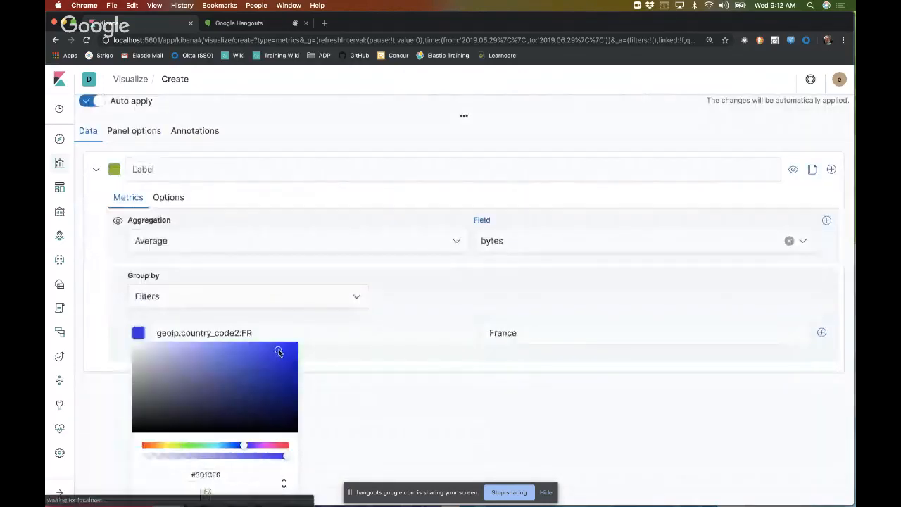
left_click(421, 283)
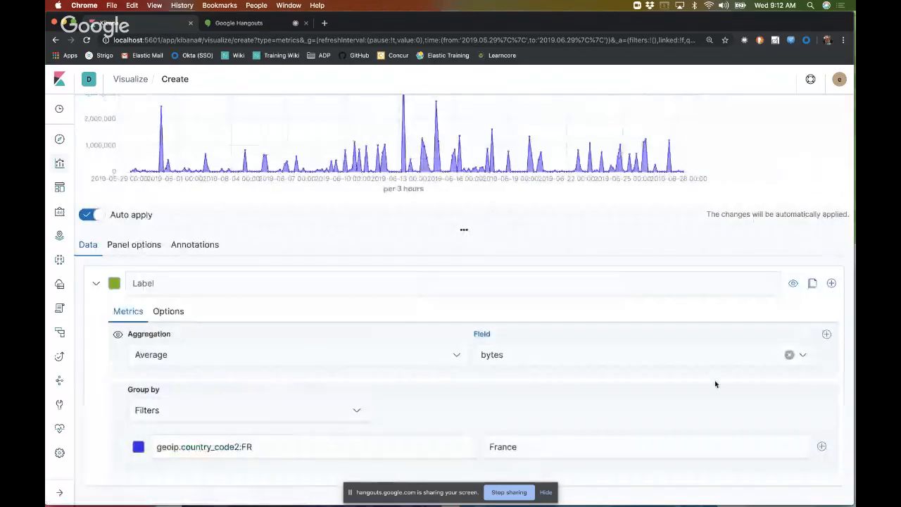
Step: Add a second group filter, geoip.country_code2:DE, with the label Germany, and check the chart
left_click(821, 446)
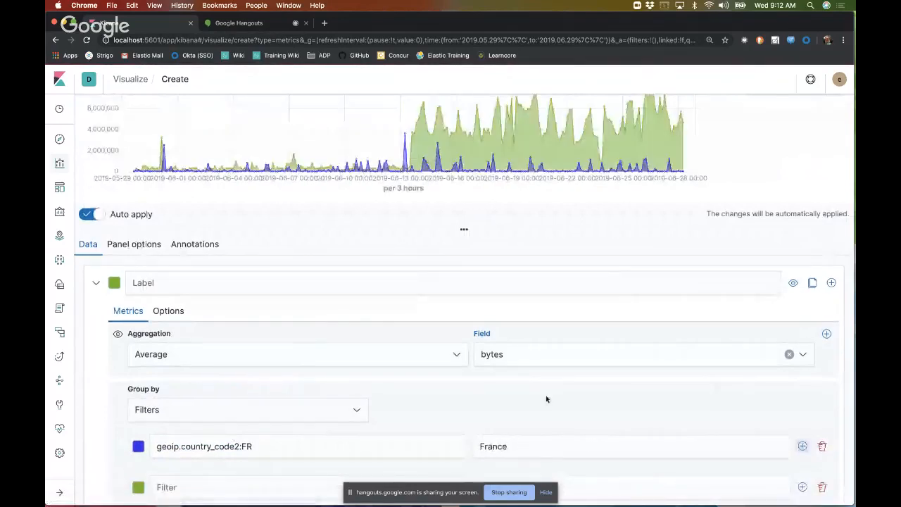
scroll(351, 422, "down", 1)
left_click(173, 447)
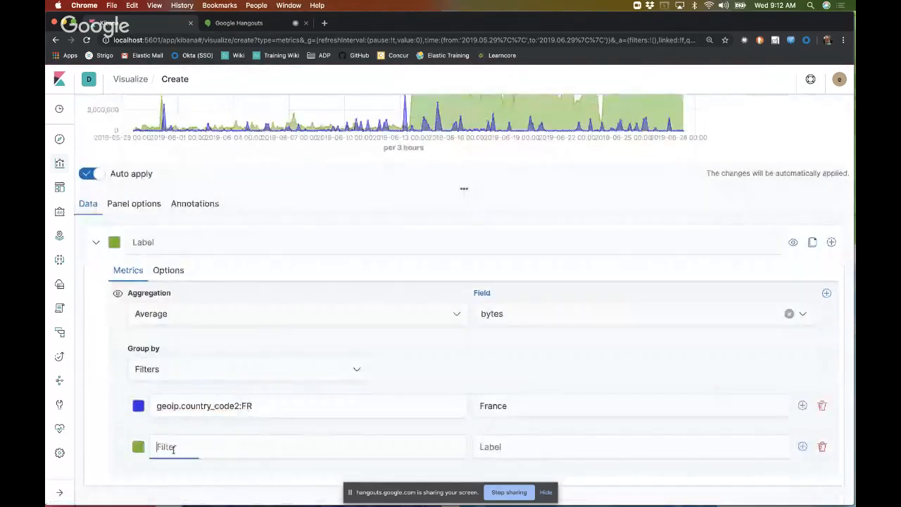
type("geoip.country_code2:FR")
key("BackSpace")
key("BackSpace")
type("D")
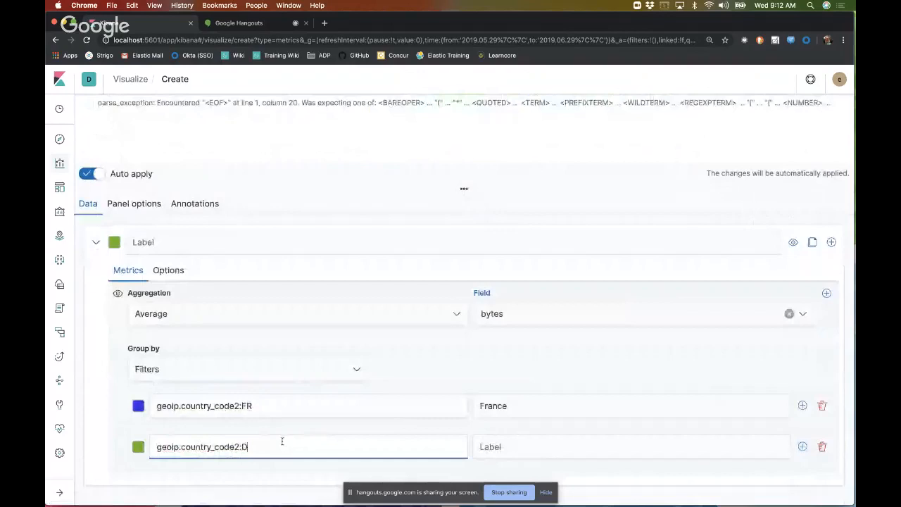
type("E")
left_click(521, 444)
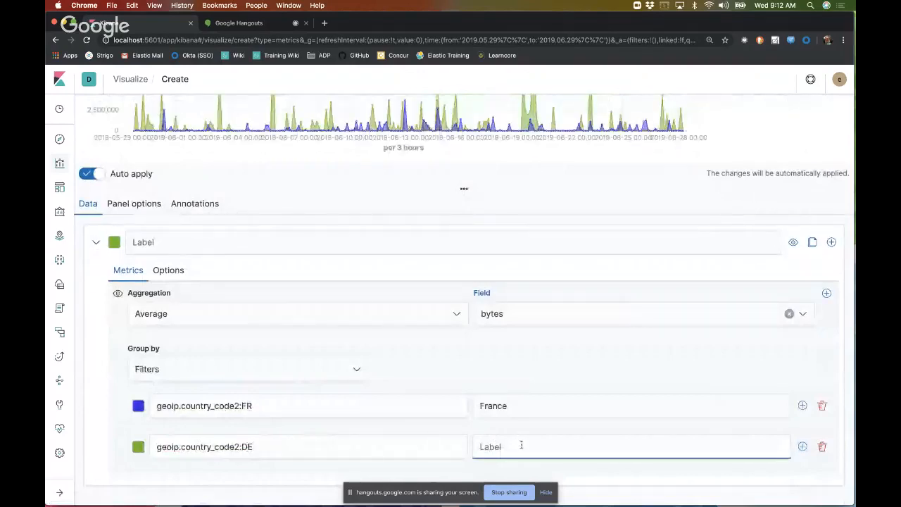
type("Germany")
scroll(507, 394, "up", 4)
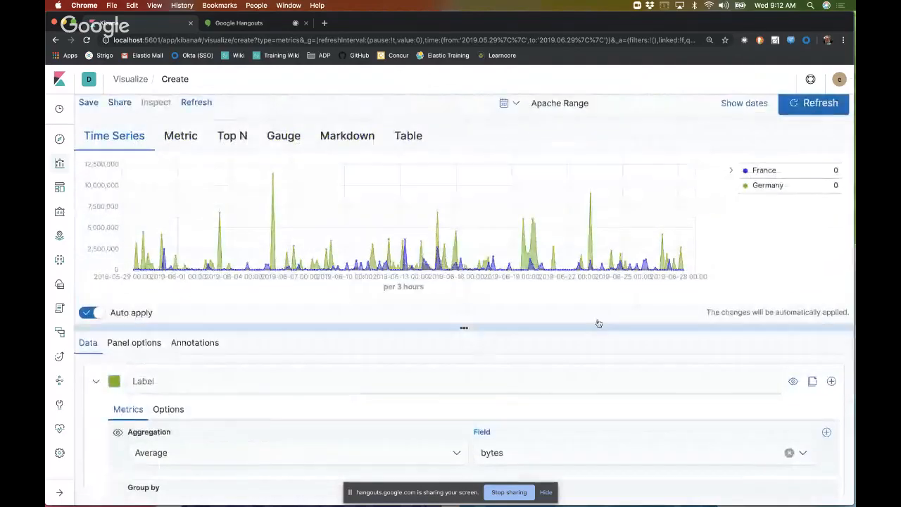
Step: Set the colour of the Germany filter to the light orange-red preset and check it on the chart
scroll(562, 368, "down", 3)
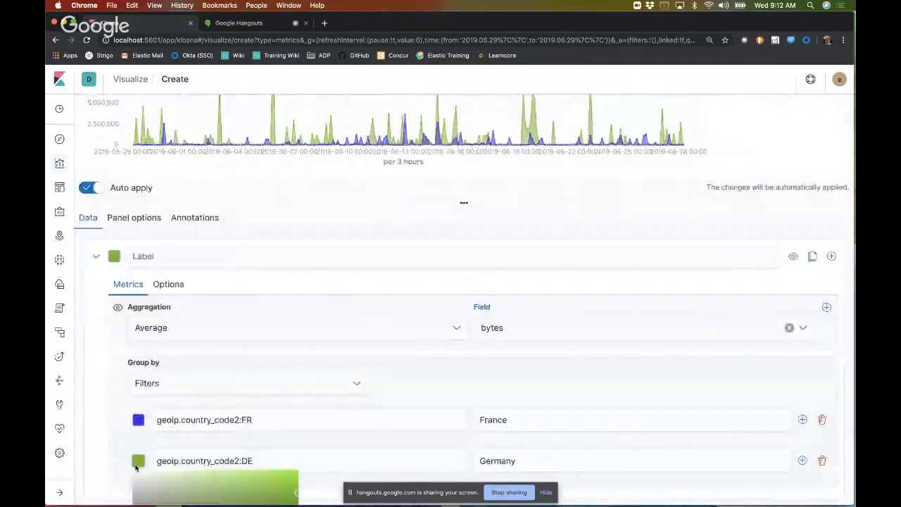
left_click(139, 460)
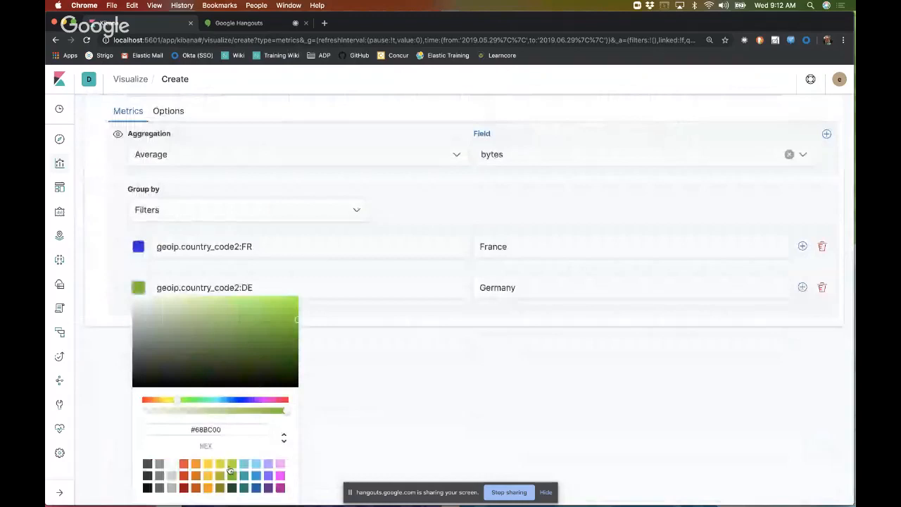
left_click(184, 464)
left_click(411, 385)
scroll(411, 385, "up", 10)
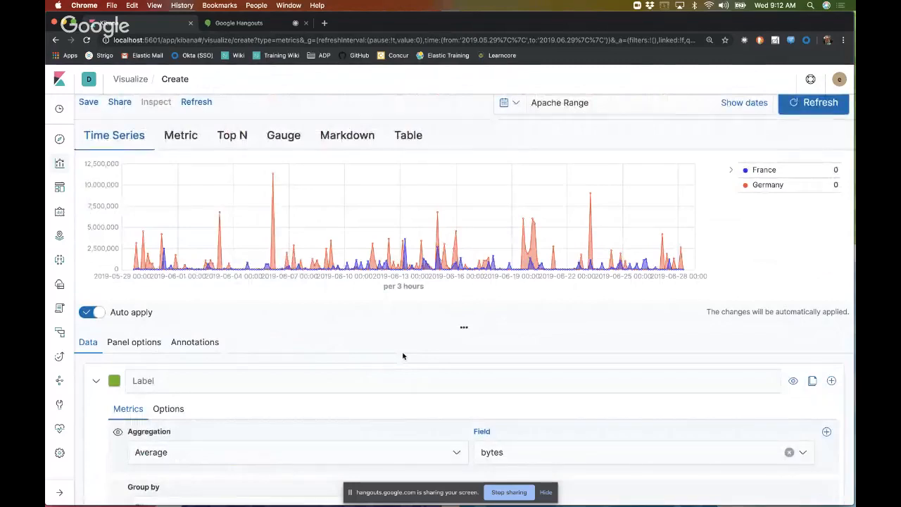
Step: Clone the average bytes series with its France and Germany filters and review the copy below the original
scroll(403, 355, "down", 3)
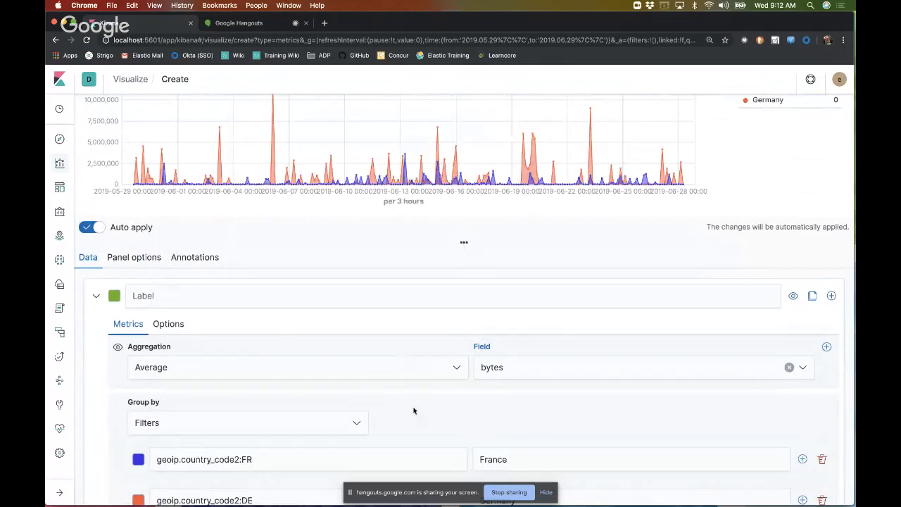
scroll(414, 411, "up", 3)
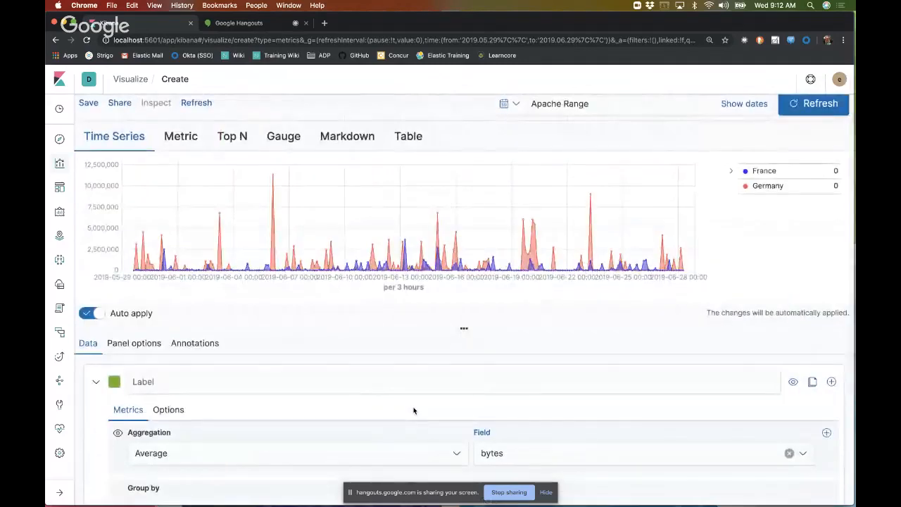
scroll(414, 410, "down", 2)
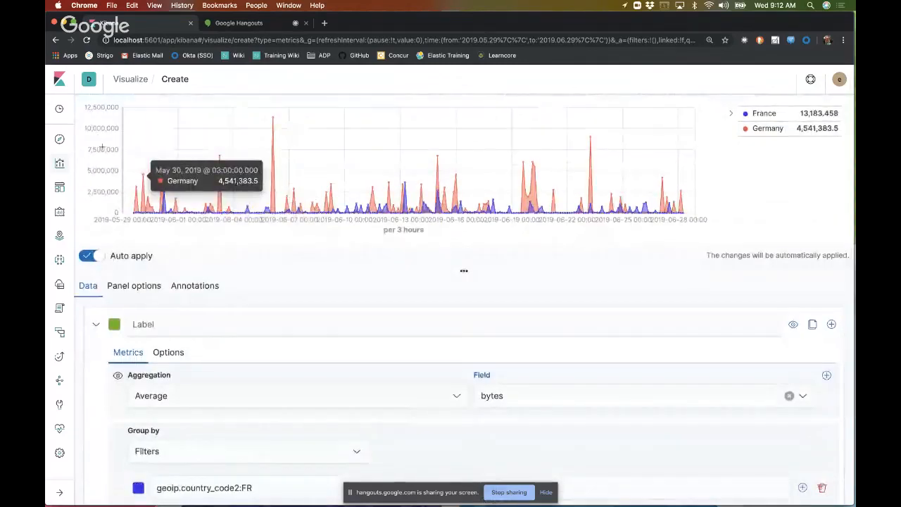
scroll(549, 346, "down", 3)
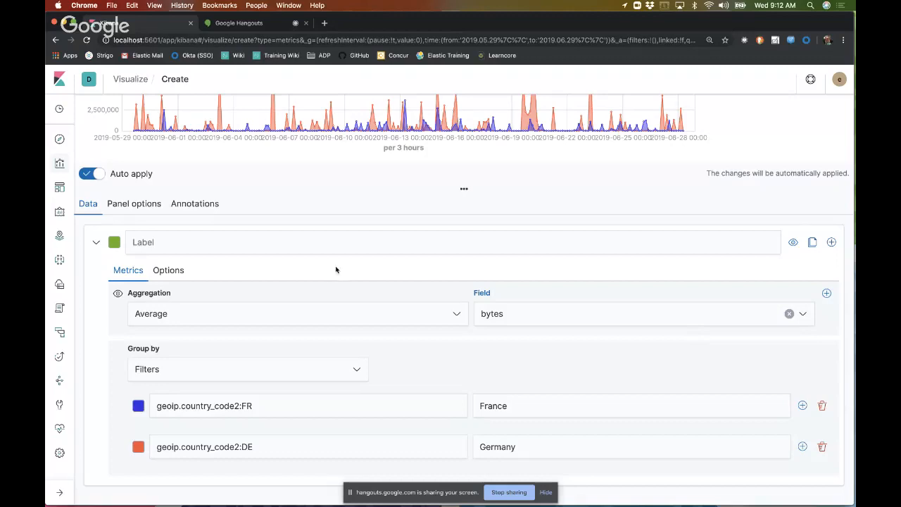
left_click(812, 242)
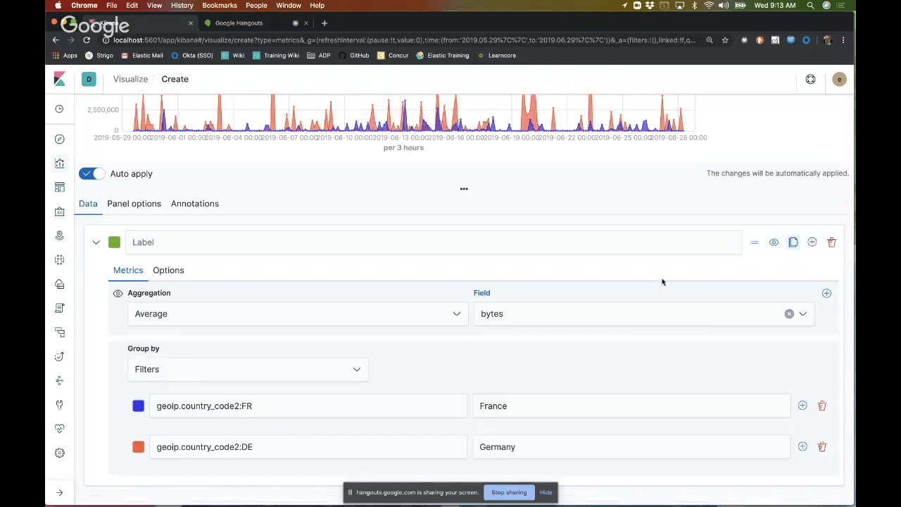
scroll(638, 339, "down", 3)
scroll(638, 339, "down", 3)
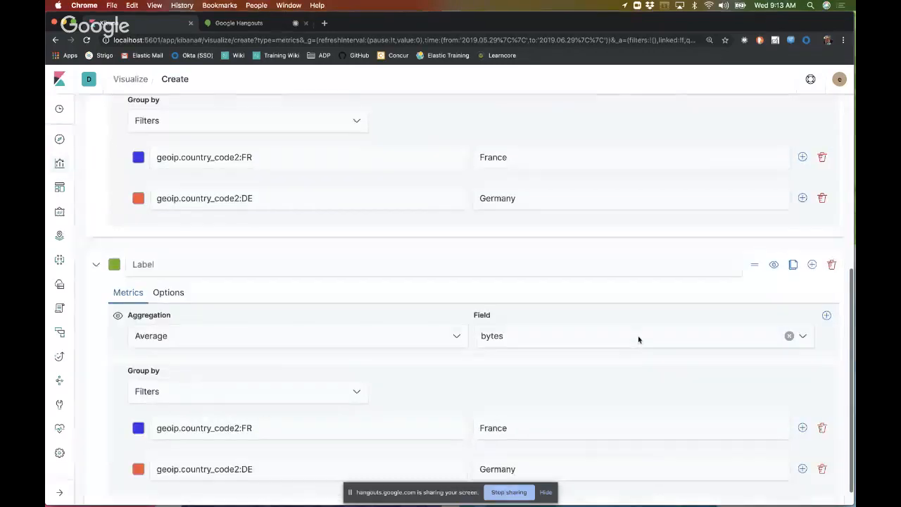
scroll(639, 338, "down", 1)
scroll(508, 367, "up", 7)
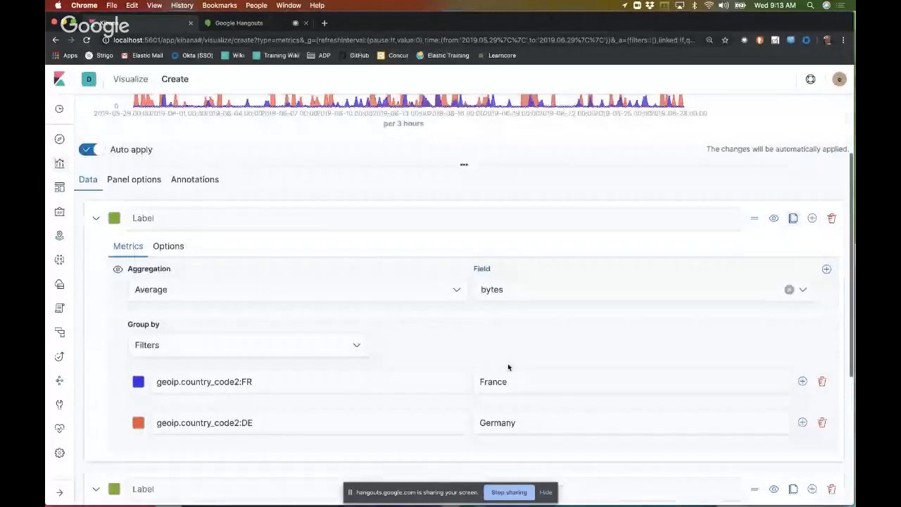
scroll(508, 367, "down", 5)
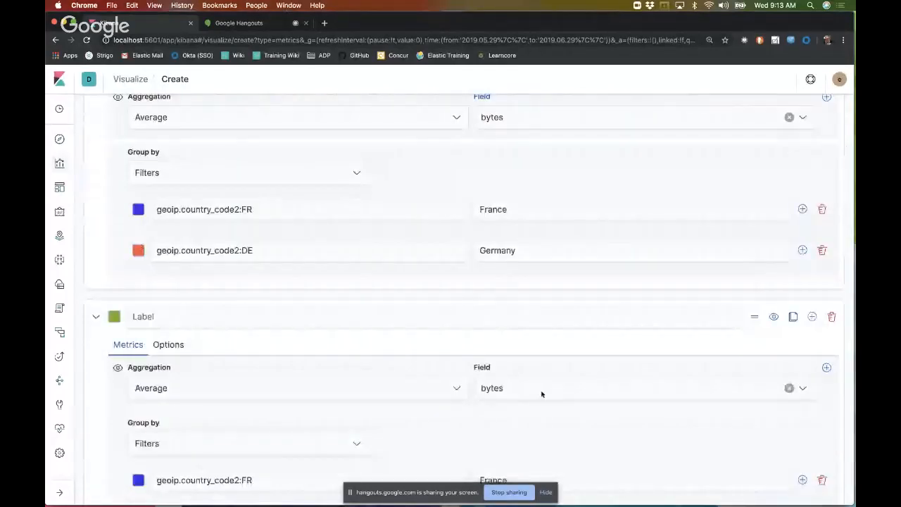
Step: Set the cloned series' aggregation to Sum of the bytes field and check the chart
left_click(450, 390)
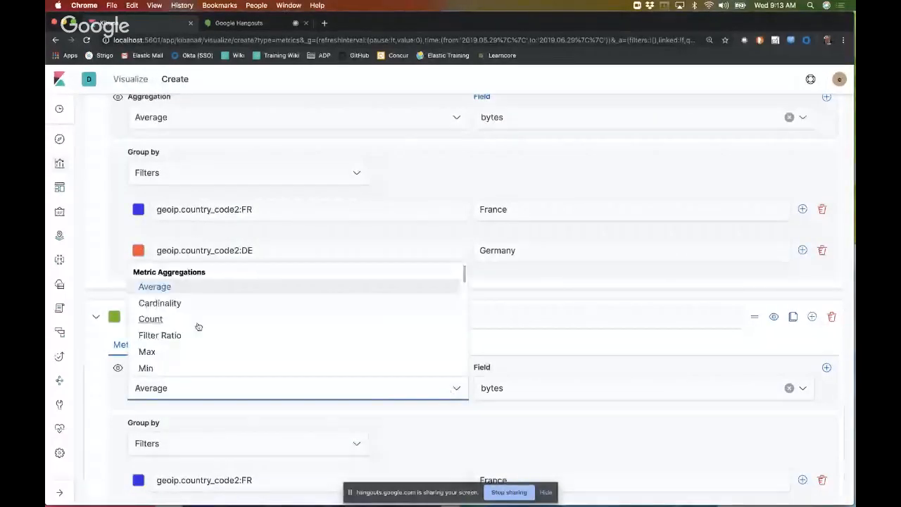
scroll(195, 352, "down", 2)
scroll(196, 351, "down", 3)
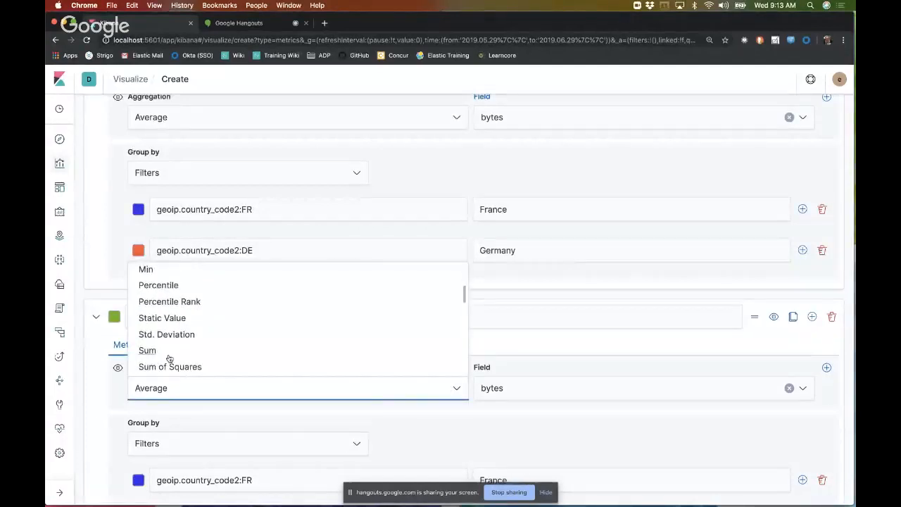
left_click(167, 352)
scroll(372, 416, "up", 10)
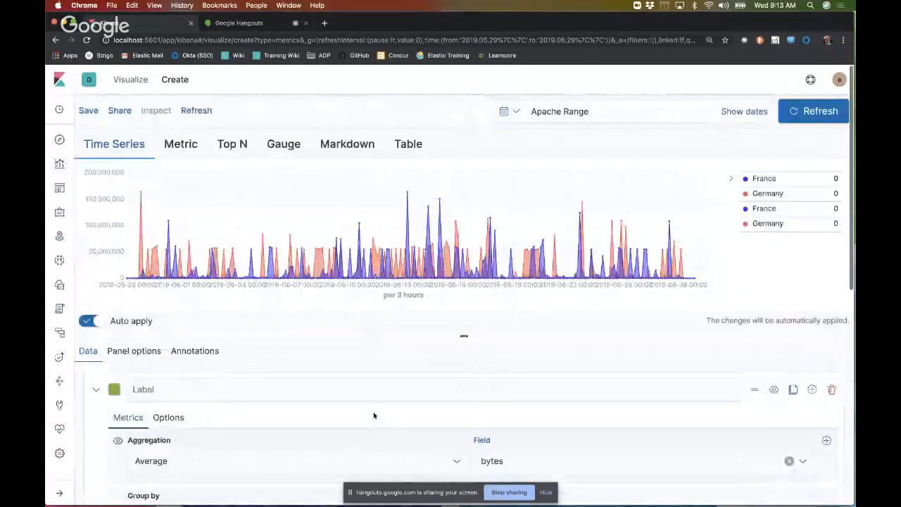
Step: Recolour the Sum series' filters, giving France a darker blue and Germany a dark red
scroll(374, 415, "down", 10)
scroll(374, 415, "down", 2)
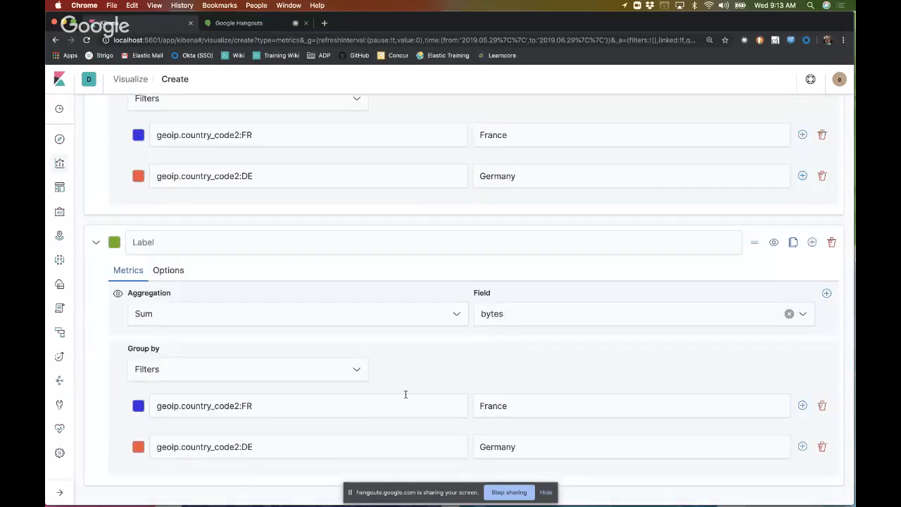
left_click(138, 406)
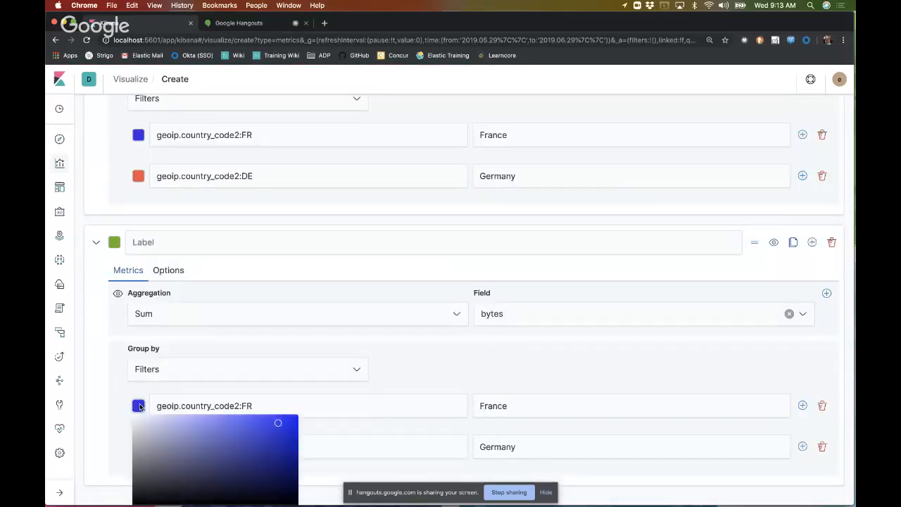
left_click(295, 444)
left_click(402, 368)
left_click(138, 446)
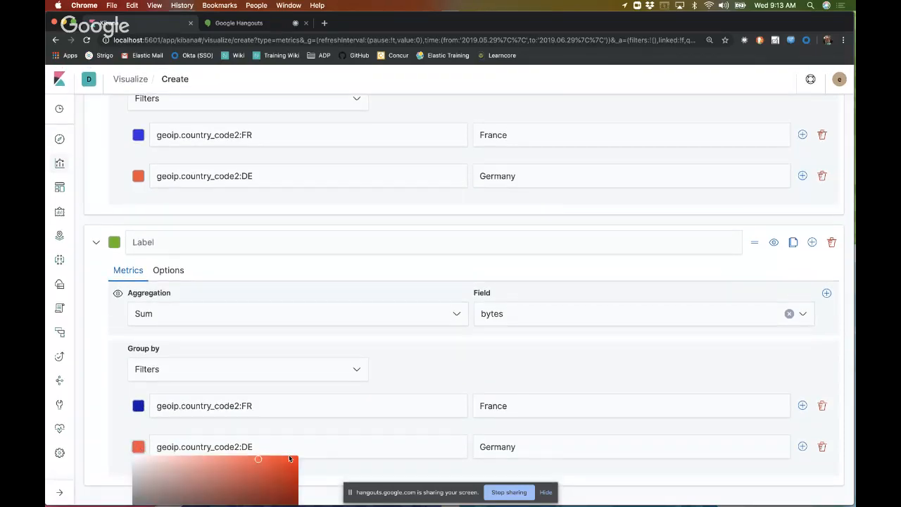
left_click(294, 472)
left_click(505, 373)
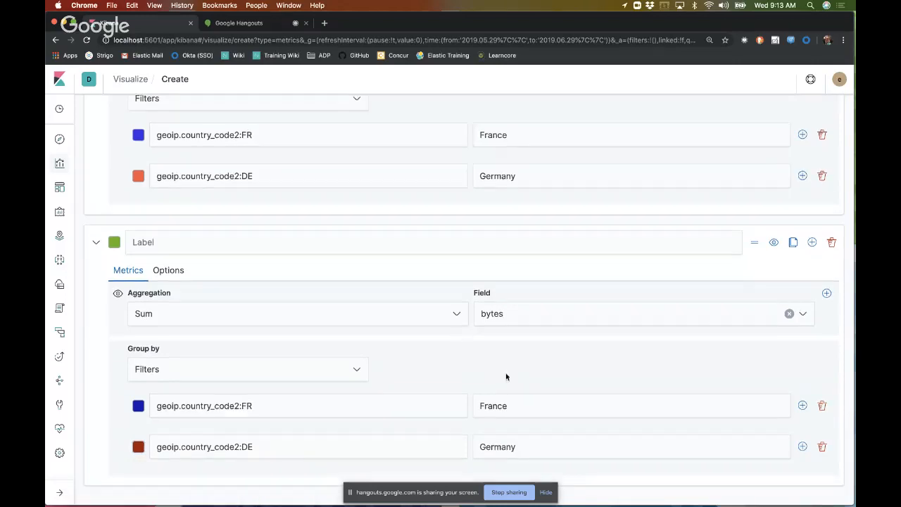
Step: Relabel the Sum series' filters as France Sum and Germany Sum
left_click(530, 408)
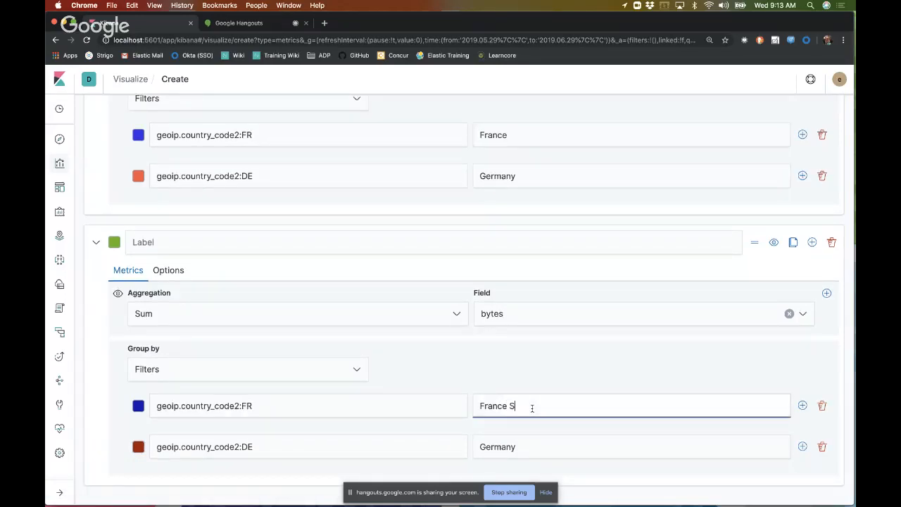
type("Sum")
left_click(560, 448)
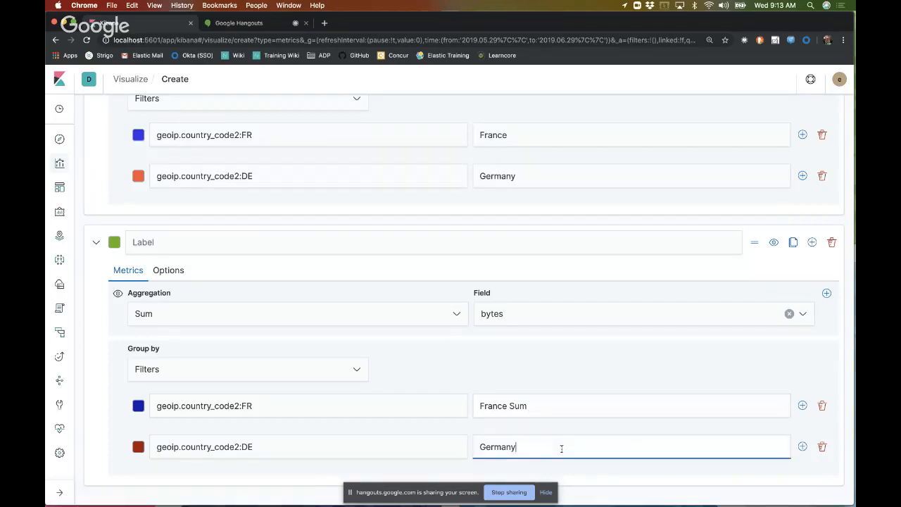
type("Sum")
Step: Relabel the Average series' filters as France Avg and Germany Avg, and check the chart legend
left_click(563, 135)
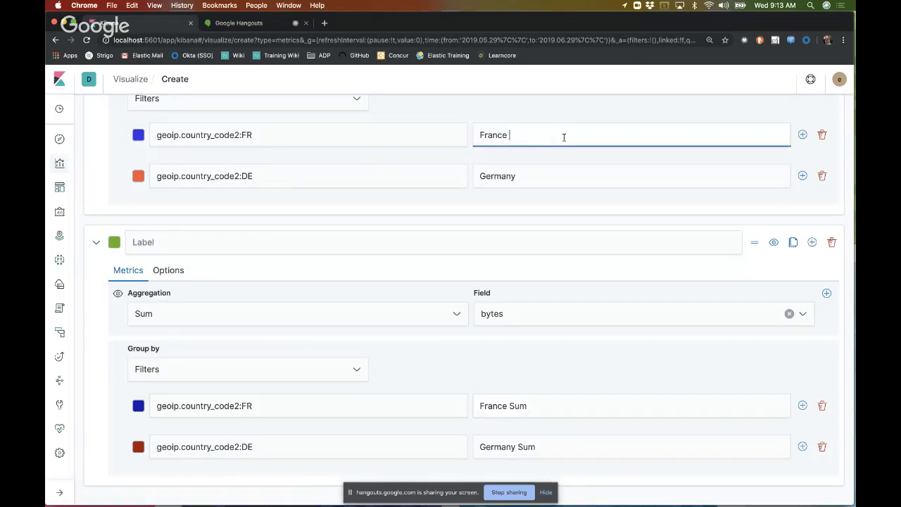
type("Avg")
left_click(565, 185)
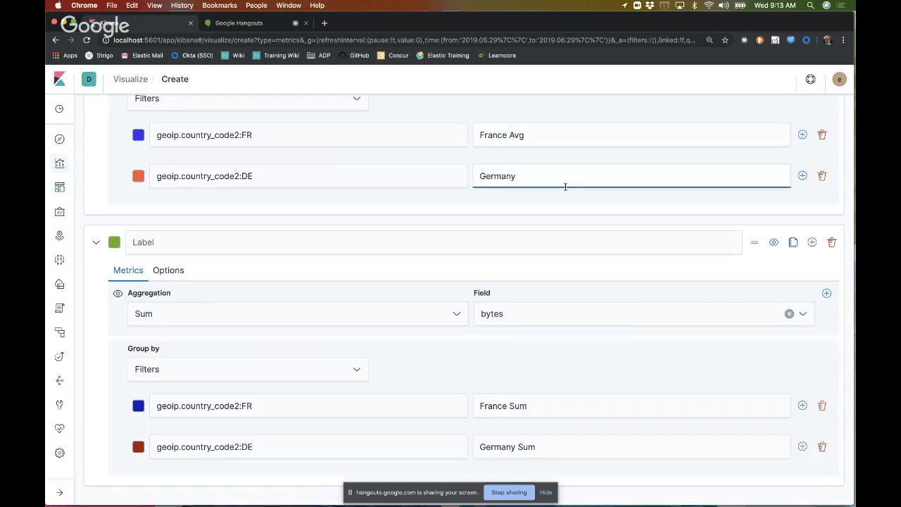
type("Avg")
scroll(404, 281, "up", 5)
scroll(403, 280, "up", 5)
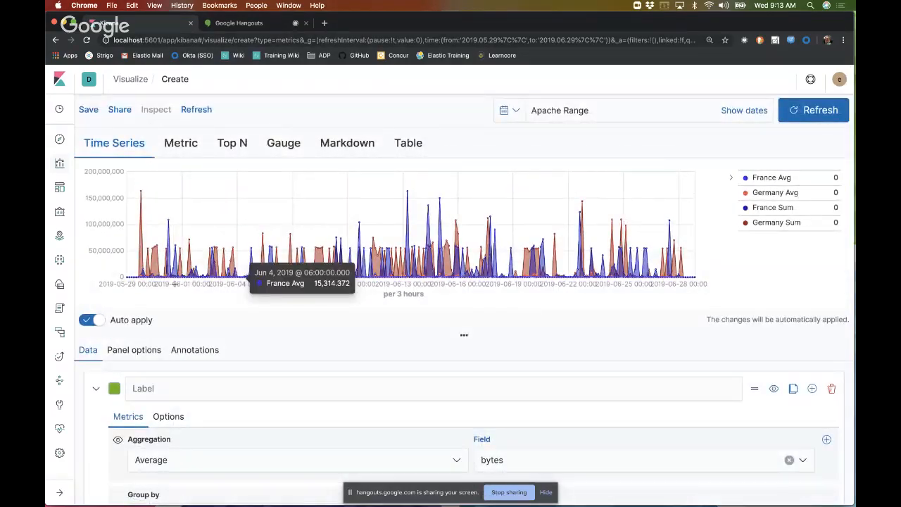
Step: Give the Average series a separate axis positioned on the right and inspect it on the chart
scroll(476, 359, "down", 10)
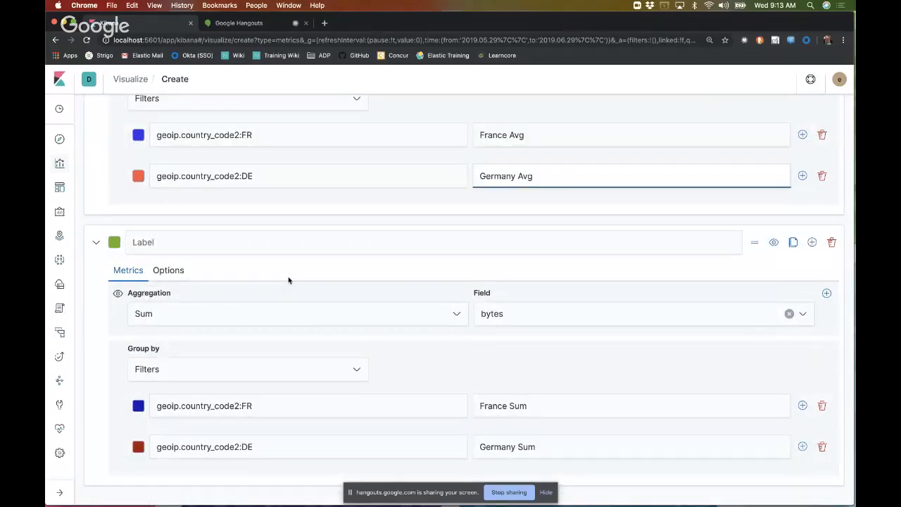
scroll(288, 279, "up", 5)
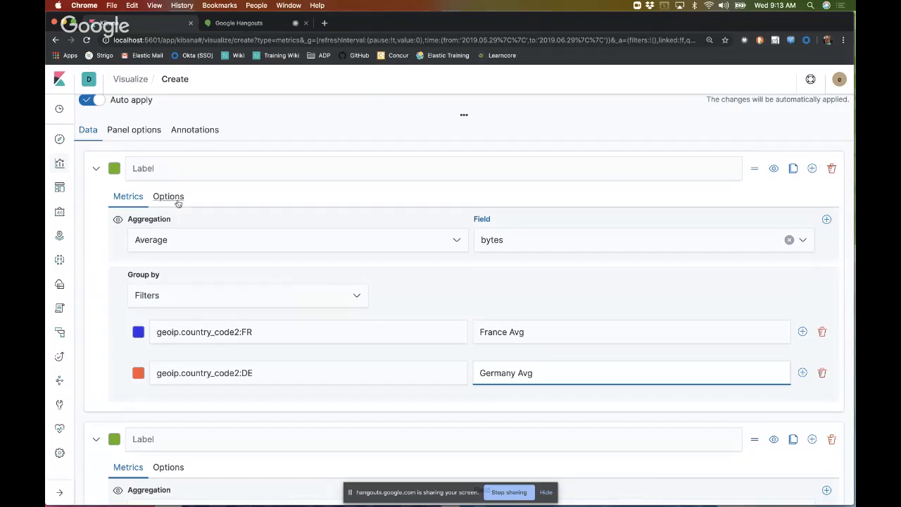
left_click(168, 196)
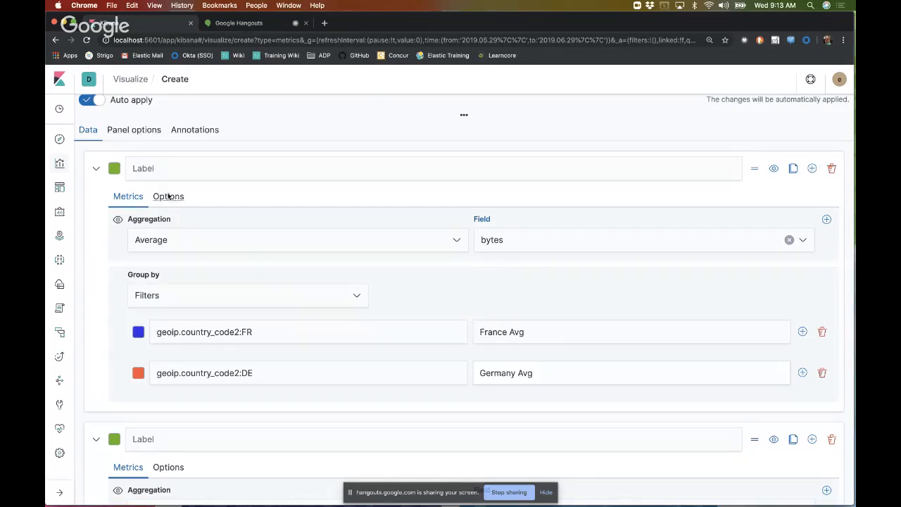
scroll(304, 342, "down", 2)
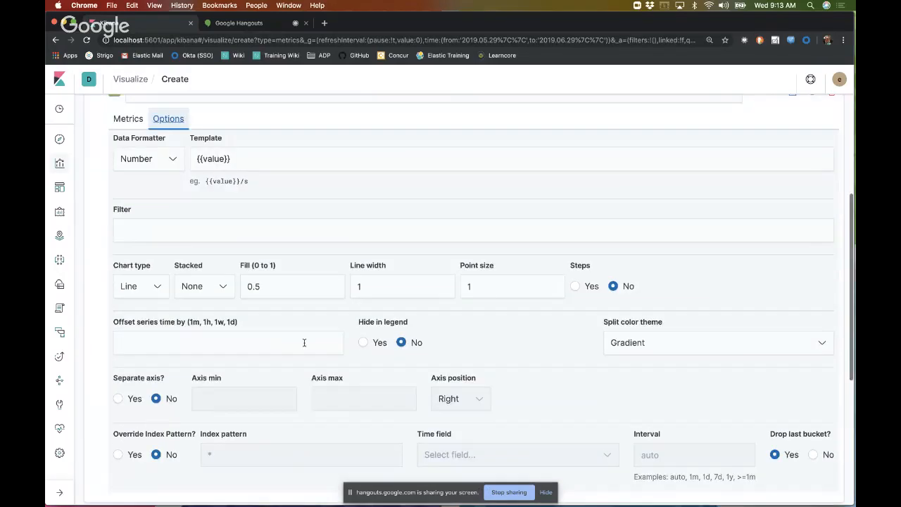
scroll(304, 342, "down", 2)
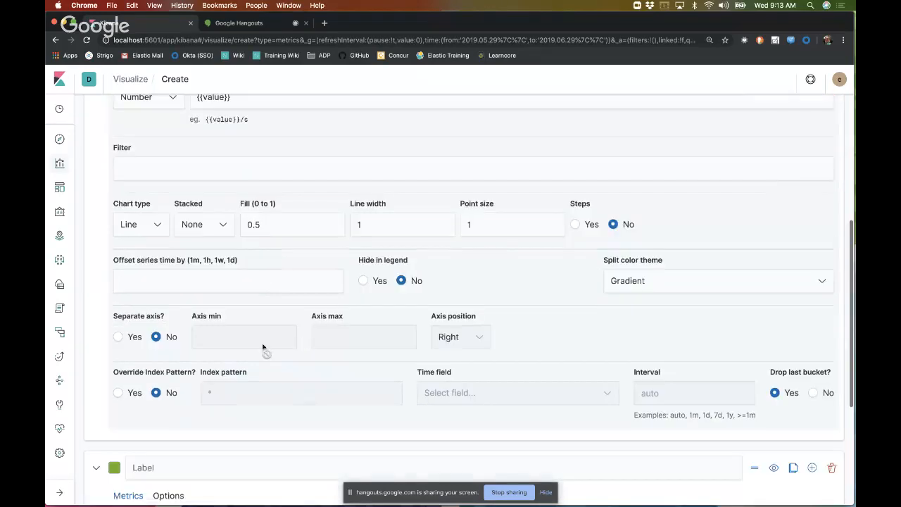
left_click(117, 337)
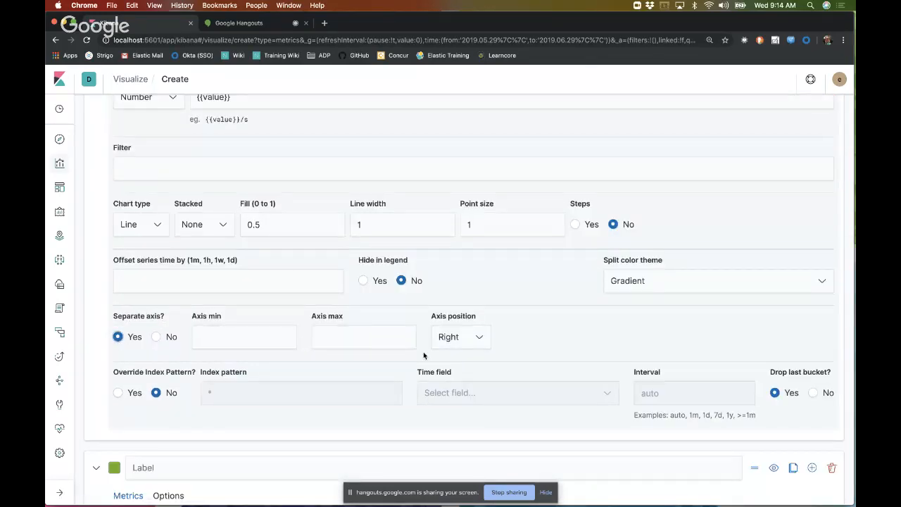
scroll(570, 307, "up", 6)
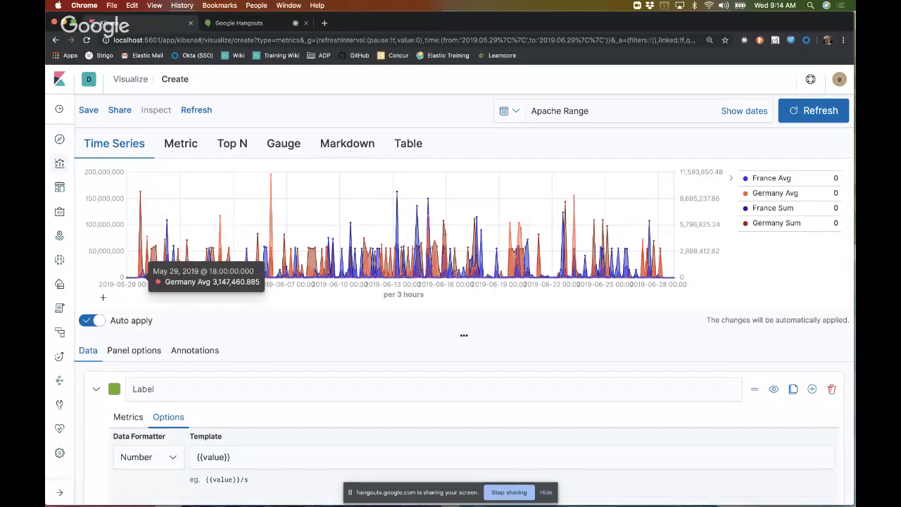
Step: Change the Sum series' chart type to Bar and view the combined chart
scroll(336, 340, "down", 3)
scroll(336, 340, "down", 10)
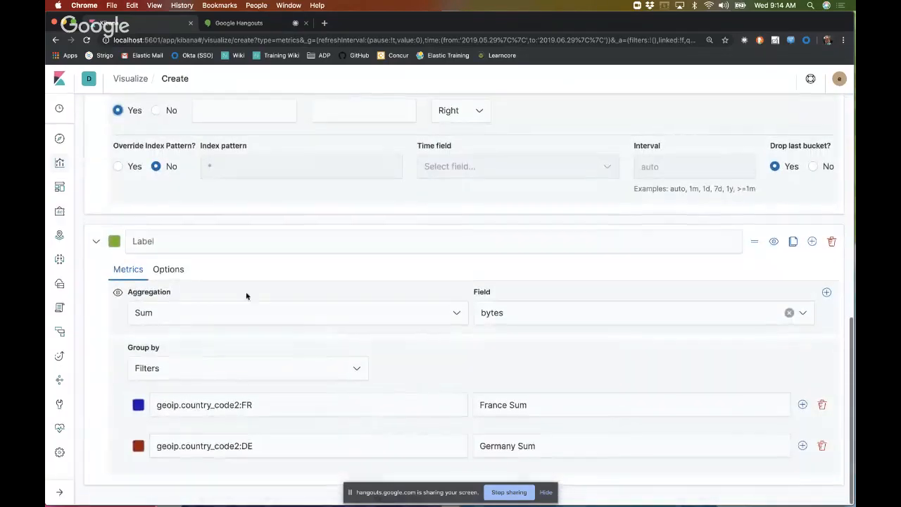
left_click(168, 269)
left_click(151, 437)
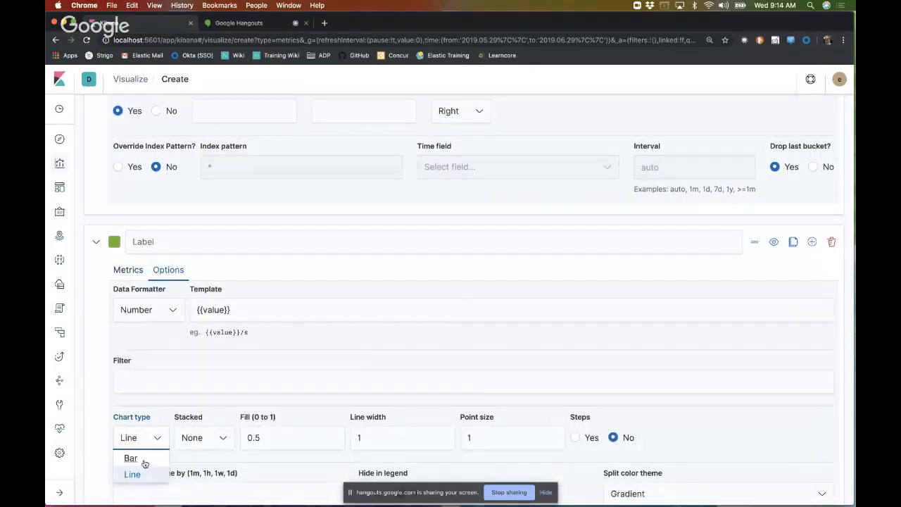
left_click(142, 459)
scroll(403, 352, "up", 7)
scroll(403, 351, "up", 4)
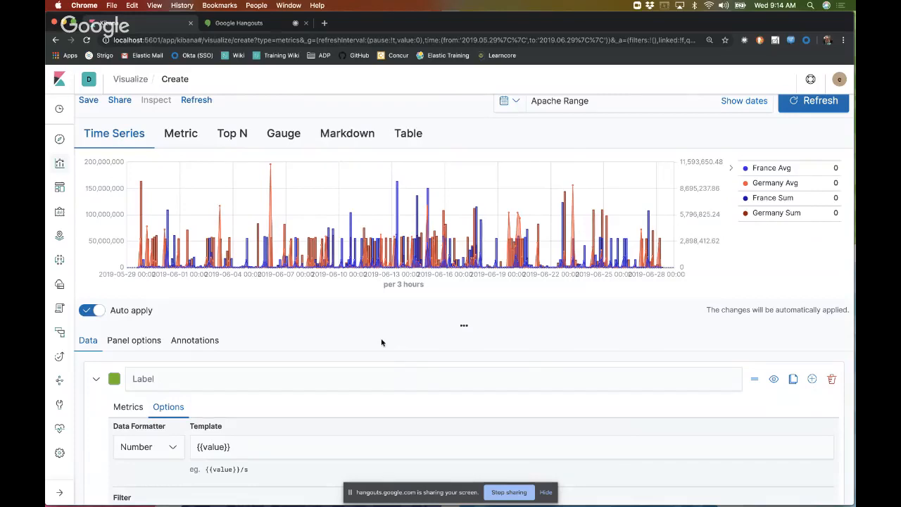
Step: Clear the panel's time interval so it uses auto, and leave Auto apply enabled
left_click(155, 338)
double_click(661, 427)
type("\\")
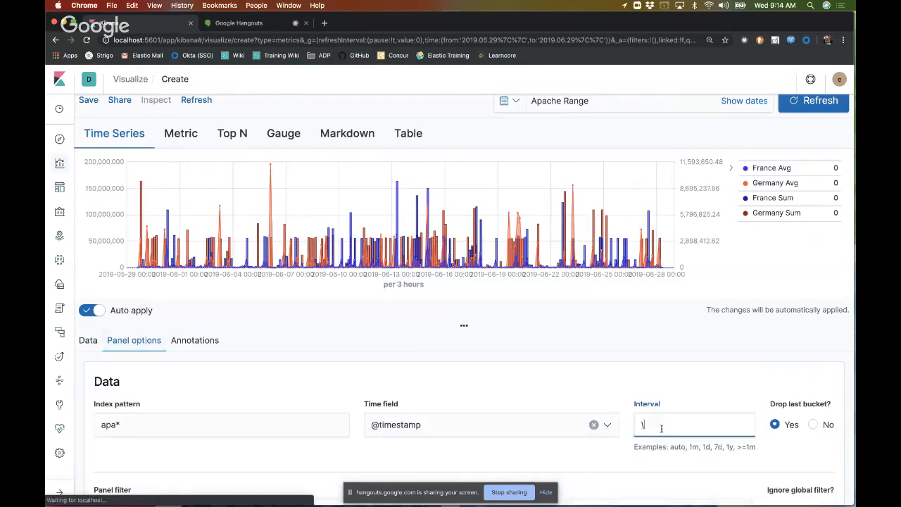
key("BackSpace")
left_click(554, 309)
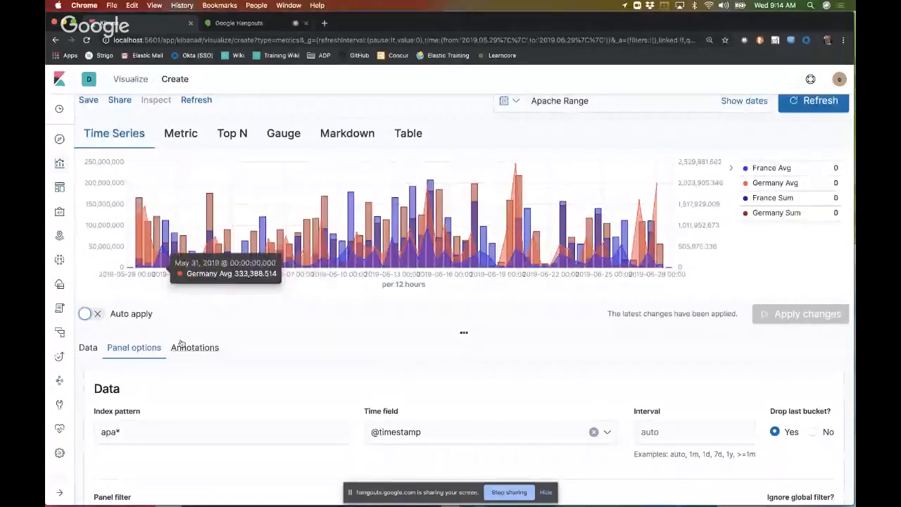
left_click(88, 347)
left_click(93, 313)
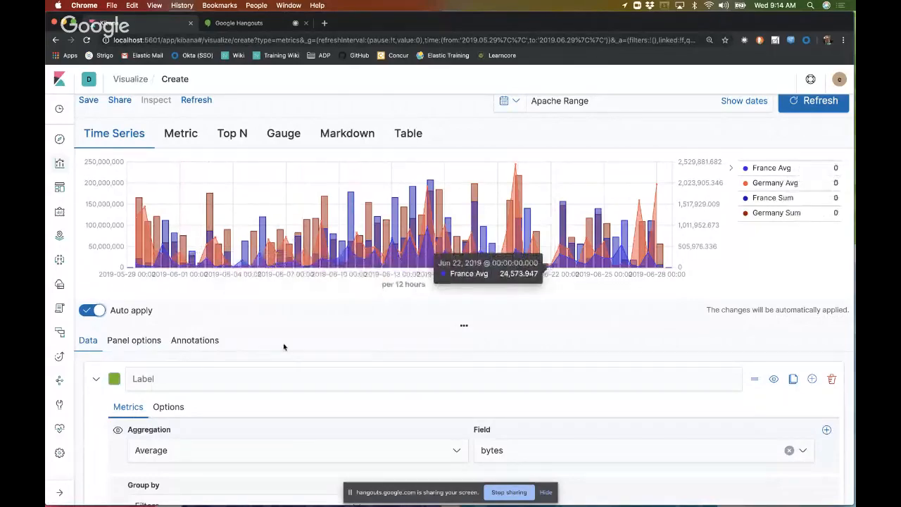
Step: Lighten the Sum series' filter colours, using pale violet-blue for France and light red #E7786B for Germany, and check the chart
scroll(311, 370, "down", 3)
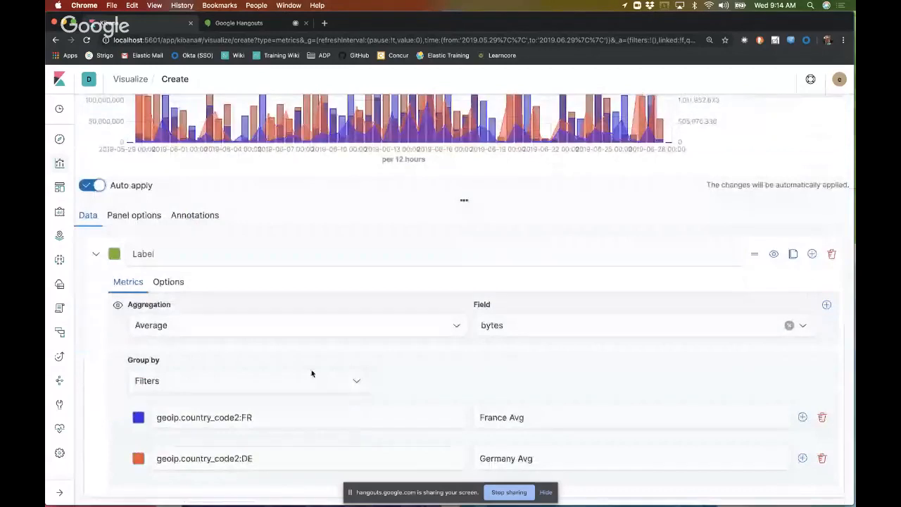
scroll(312, 372, "down", 10)
left_click(139, 407)
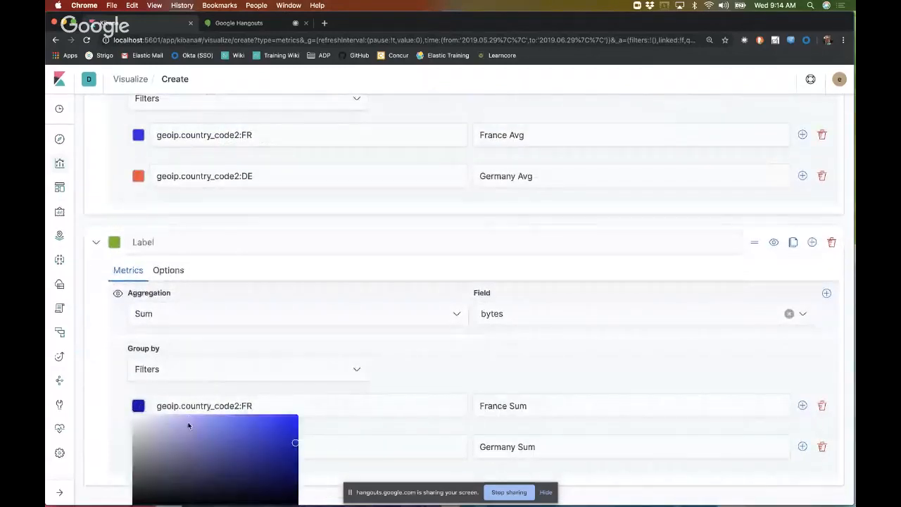
left_click(188, 416)
left_click(425, 364)
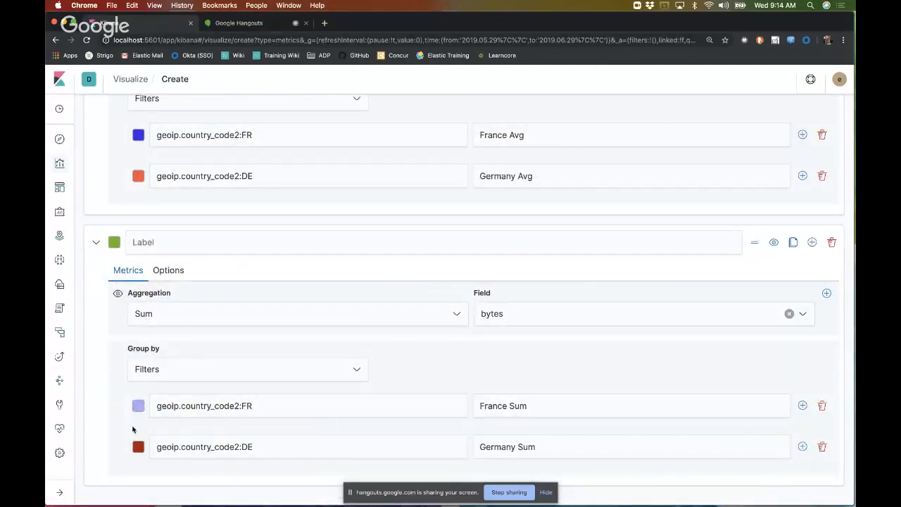
left_click(141, 447)
scroll(384, 368, "up", 10)
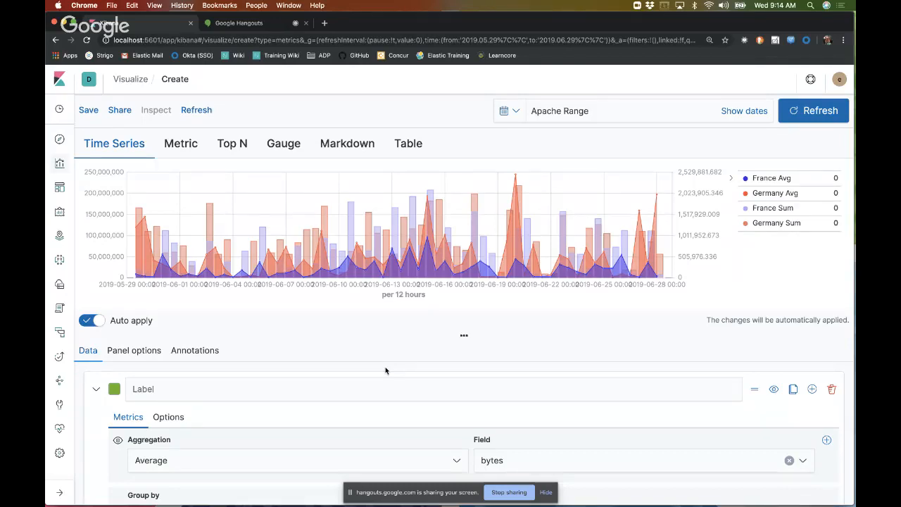
scroll(385, 370, "down", 10)
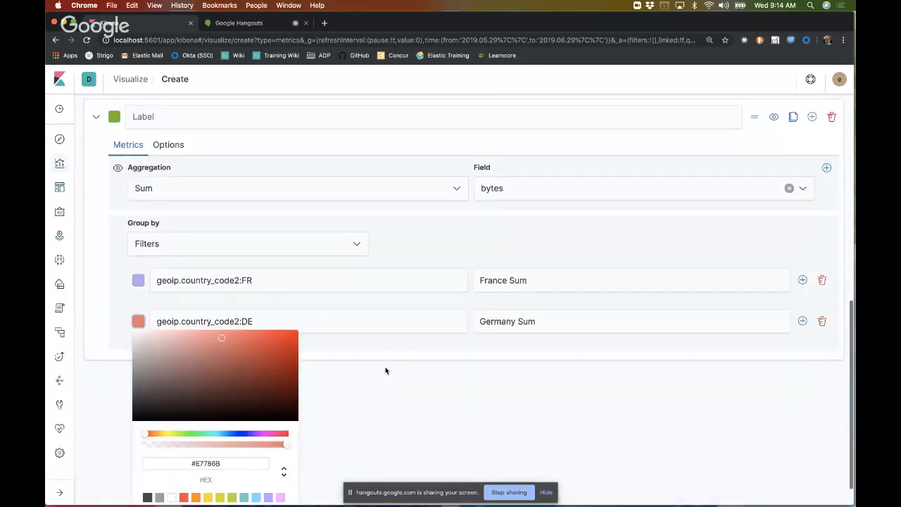
left_click(385, 370)
Step: Enable the index pattern override in the Sum series' options
left_click(167, 266)
scroll(169, 274, "down", 3)
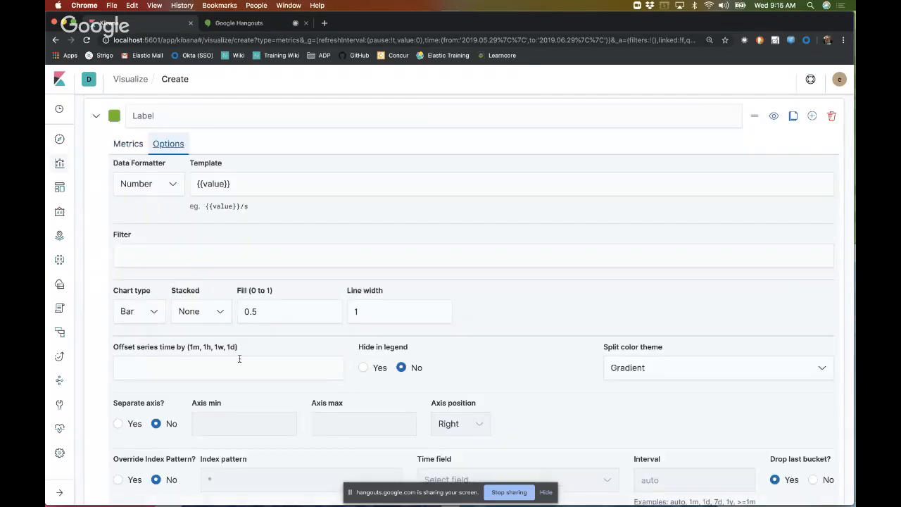
scroll(259, 377, "down", 2)
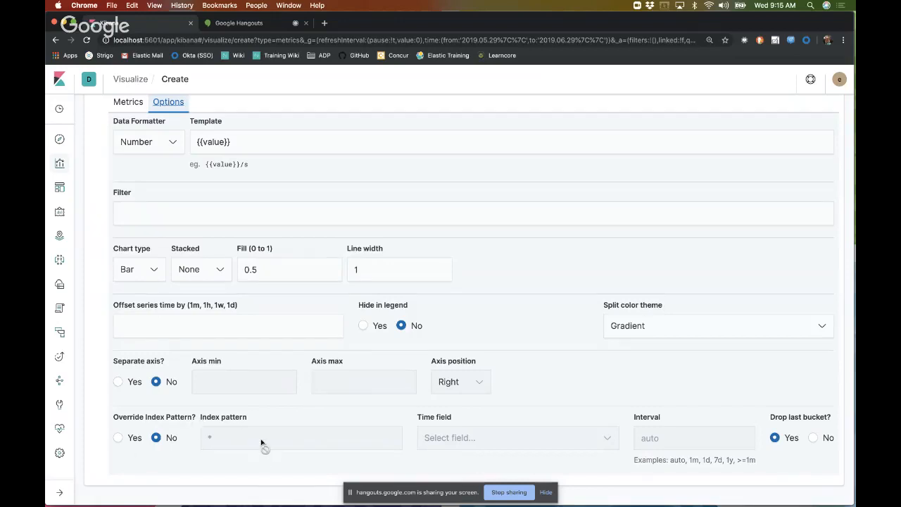
scroll(291, 440, "up", 5)
scroll(292, 440, "down", 5)
left_click(118, 437)
Step: Set the Sum series' override index pattern to *flight* with timestamp as its time field, and check the chart
left_click(266, 444)
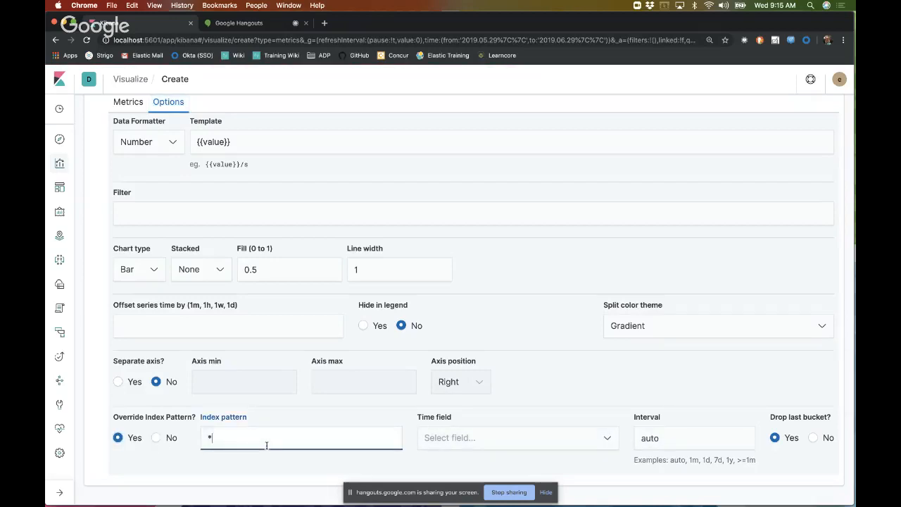
left_click(466, 446)
key("BackSpace")
key("BackSpace")
key("BackSpace")
key("BackSpace")
type("*fligt*ht*")
left_click(528, 442)
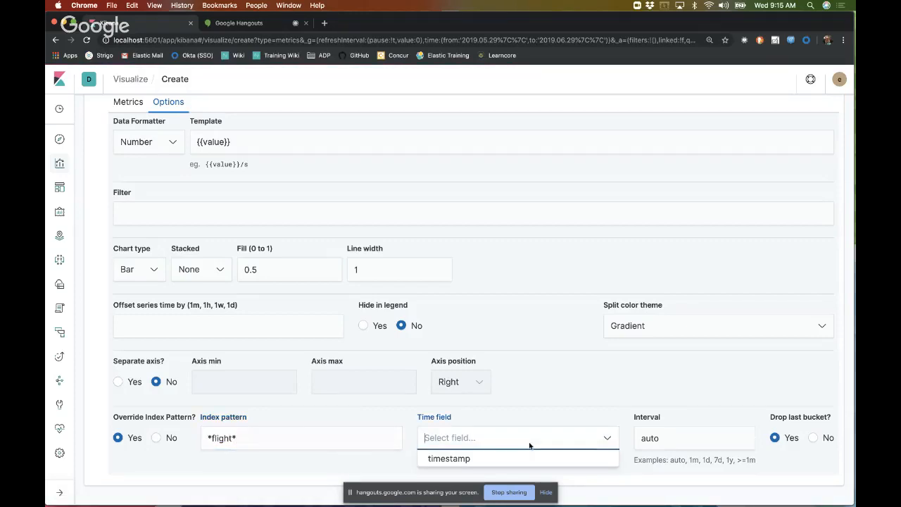
left_click(516, 461)
scroll(587, 428, "up", 5)
scroll(586, 429, "up", 5)
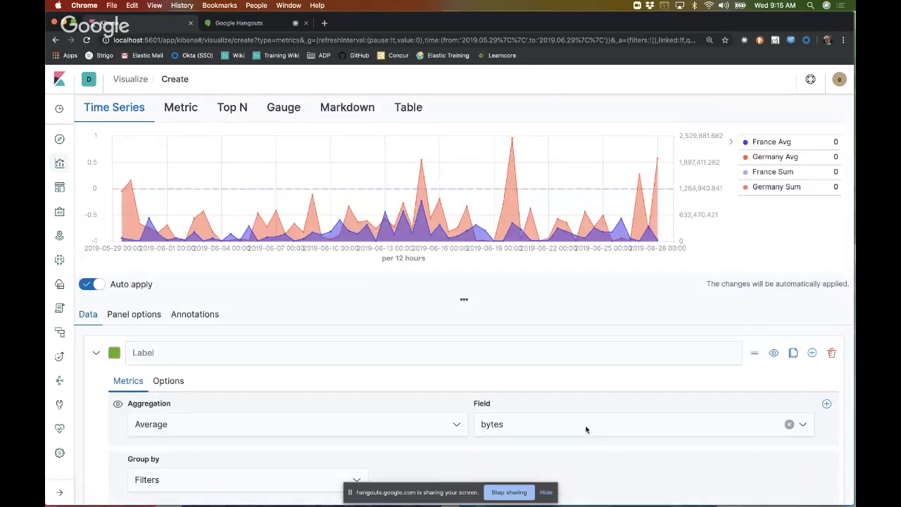
Step: Turn off the Sum series' index pattern override, return to its metrics and check the chart
scroll(586, 428, "down", 5)
left_click(155, 470)
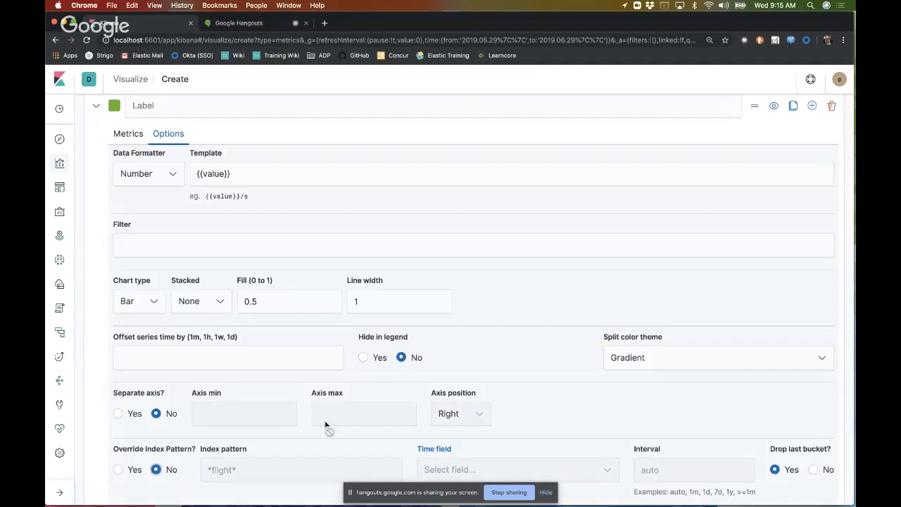
scroll(294, 356, "up", 2)
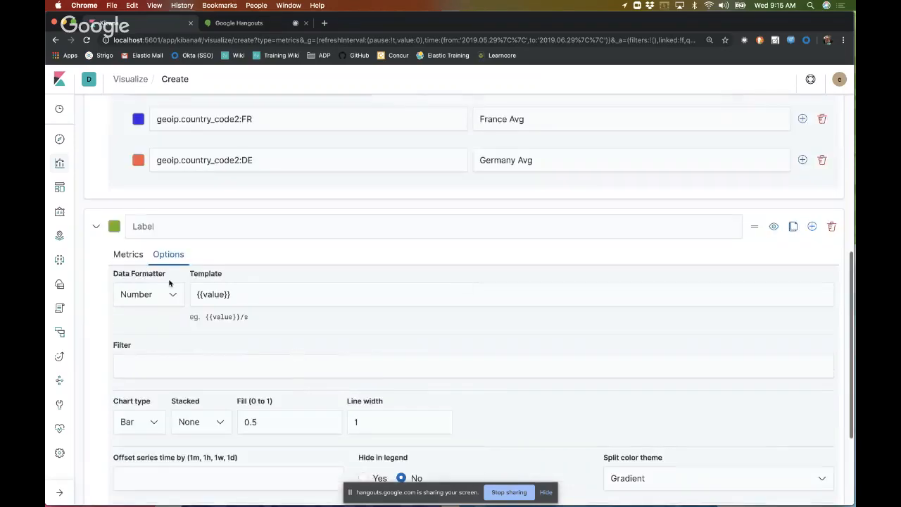
left_click(130, 254)
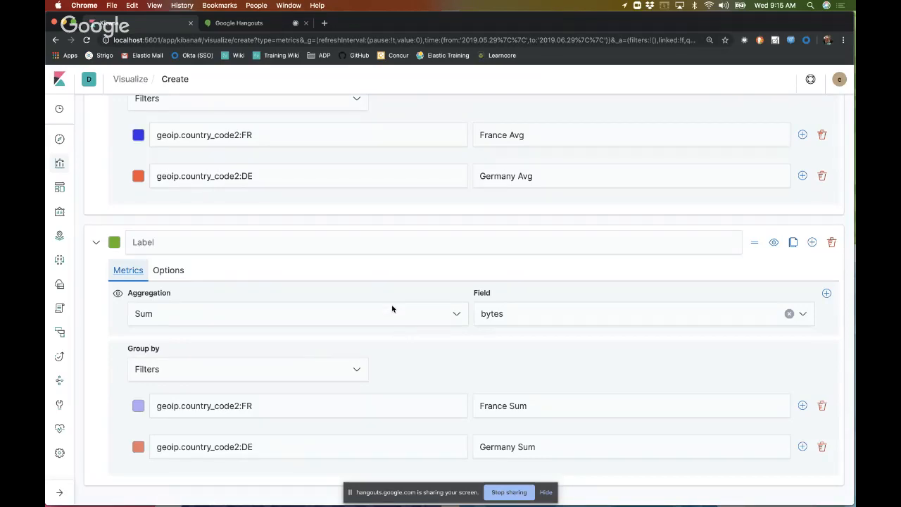
scroll(392, 308, "up", 10)
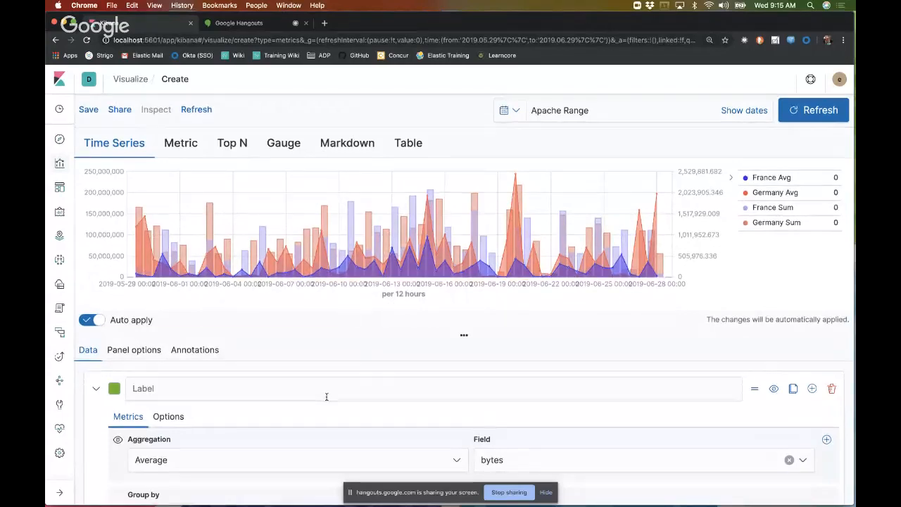
Step: Add a second metric to the Average series using the Overall Max aggregation, and check the chart
scroll(326, 396, "down", 1)
scroll(326, 396, "down", 3)
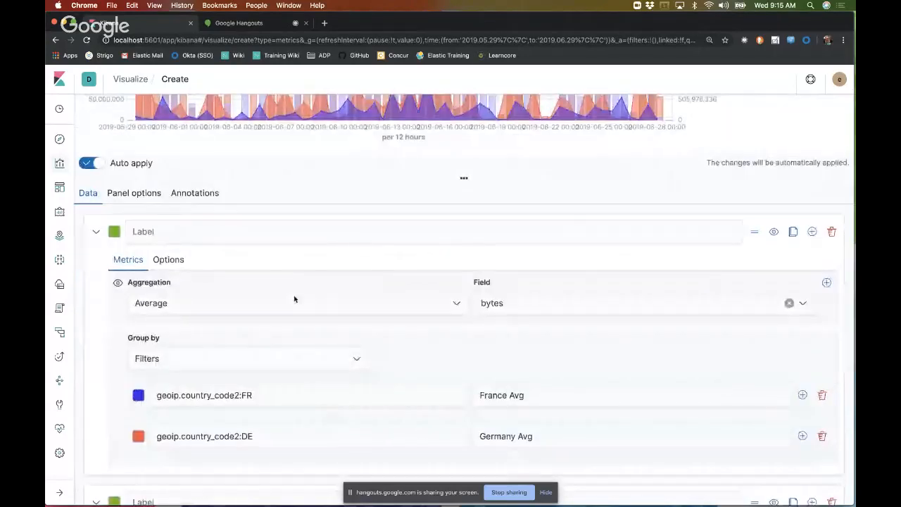
left_click(827, 283)
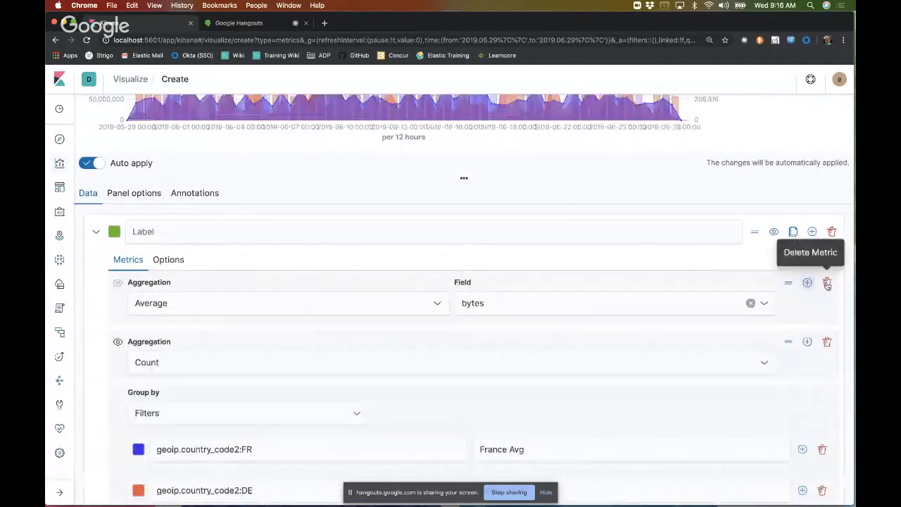
left_click(239, 364)
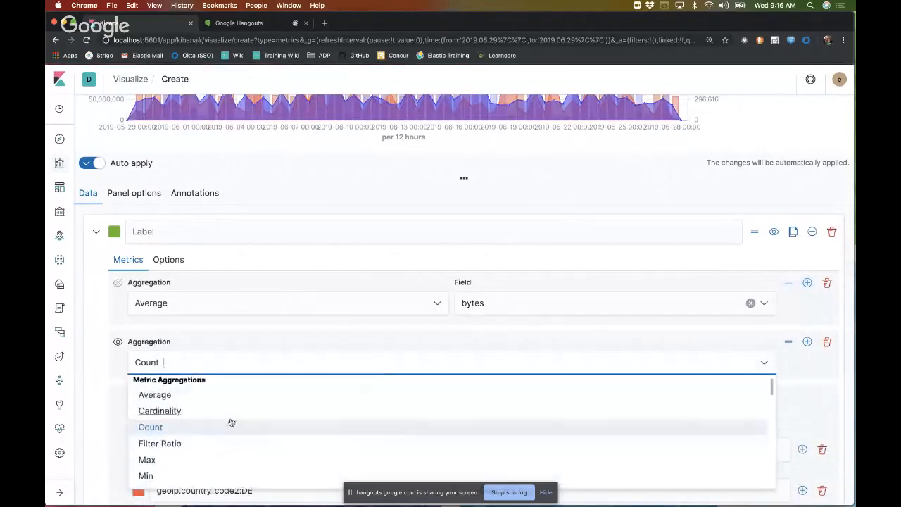
scroll(231, 421, "down", 5)
scroll(230, 422, "down", 5)
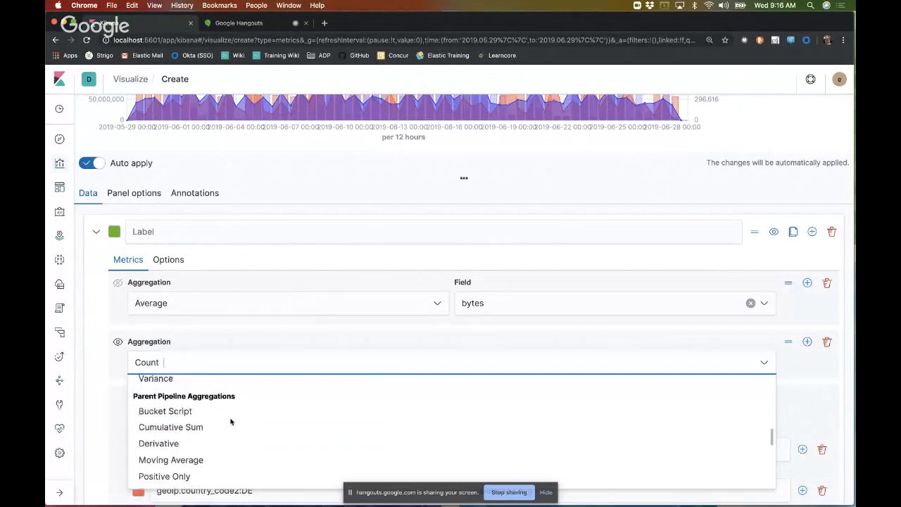
scroll(231, 422, "down", 3)
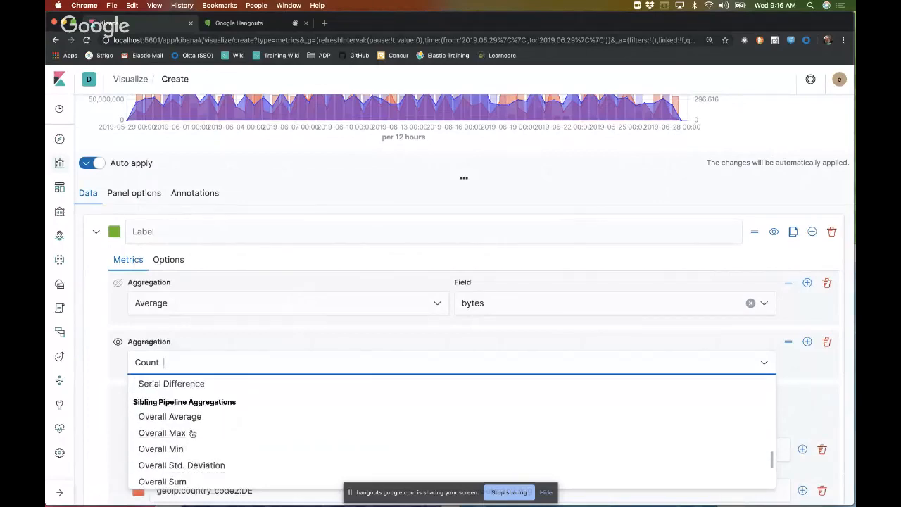
left_click(192, 433)
scroll(352, 359, "up", 3)
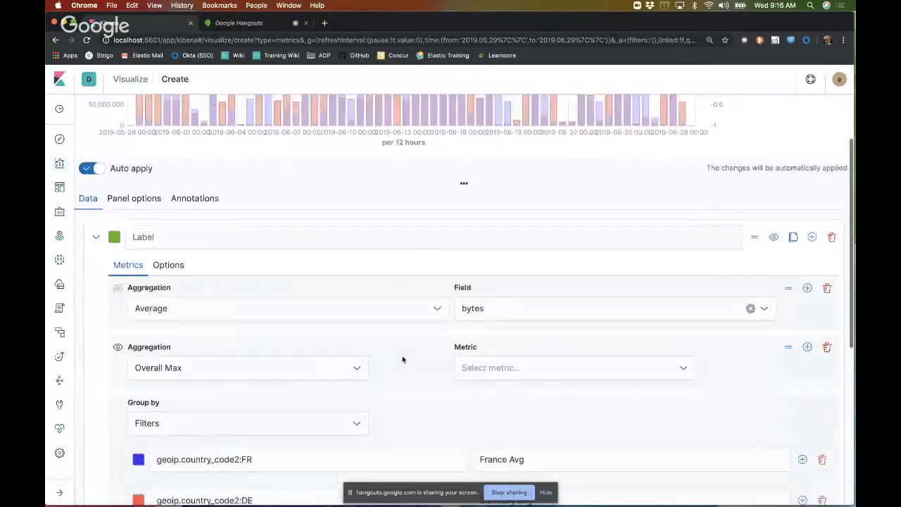
scroll(404, 360, "up", 1)
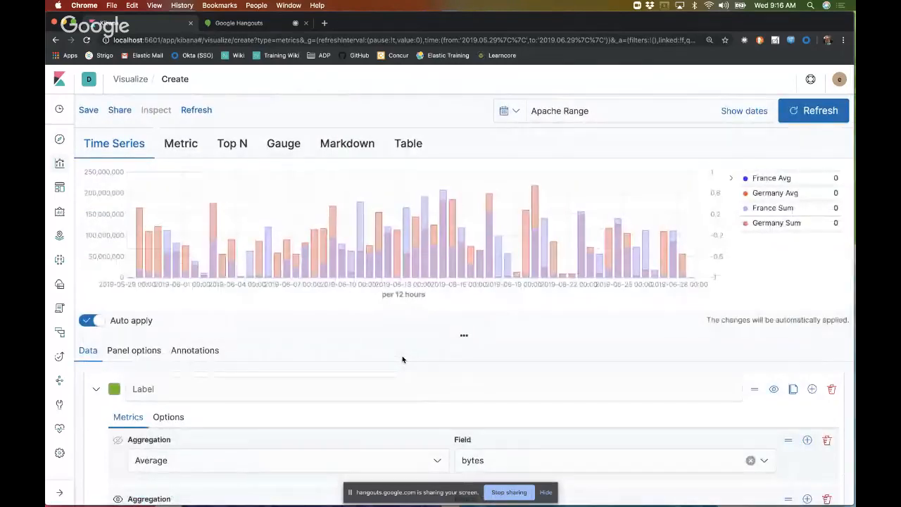
scroll(404, 359, "down", 1)
scroll(403, 360, "down", 5)
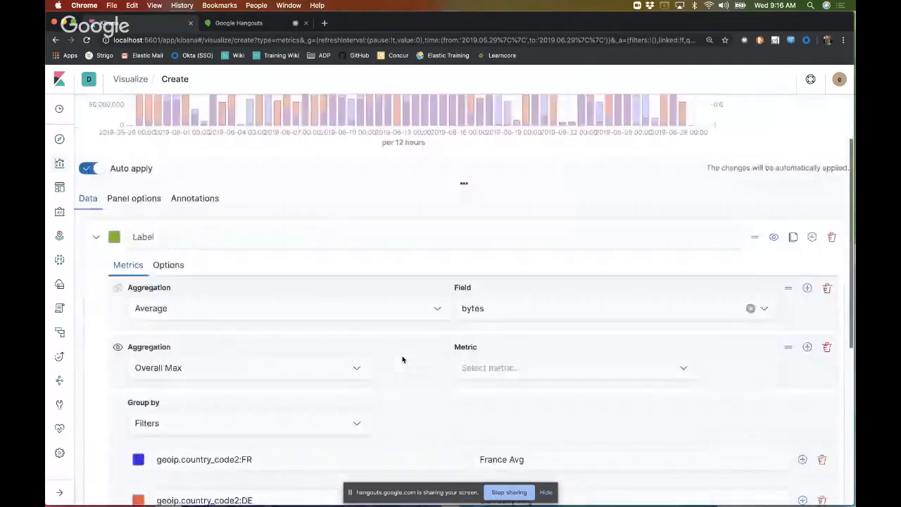
scroll(401, 356, "up", 1)
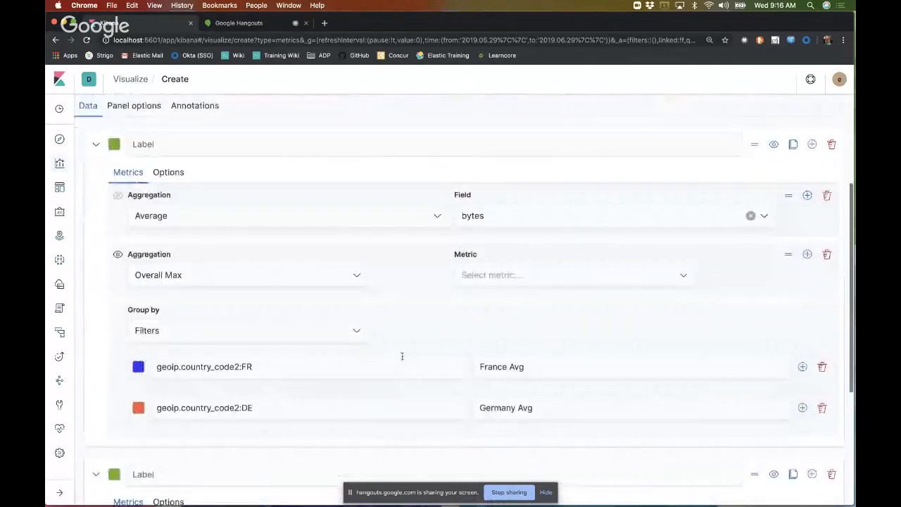
Step: Try to turn off the Average series' separate axis, check the chart and return to the series' metrics
left_click(171, 173)
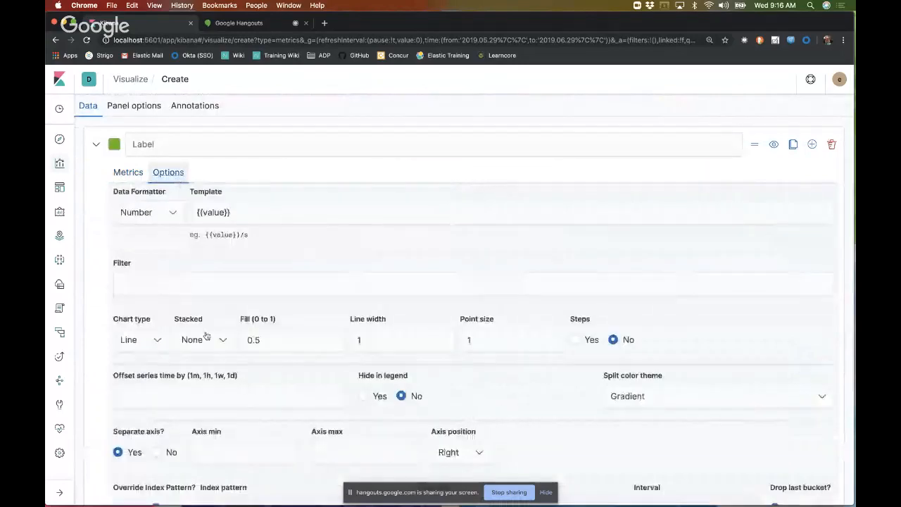
left_click(158, 453)
scroll(298, 382, "up", 2)
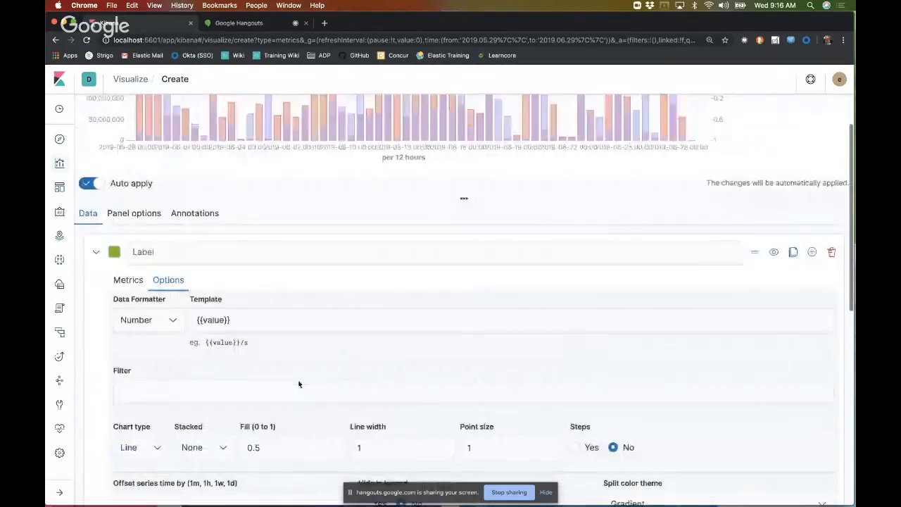
scroll(149, 396, "up", 3)
left_click(128, 416)
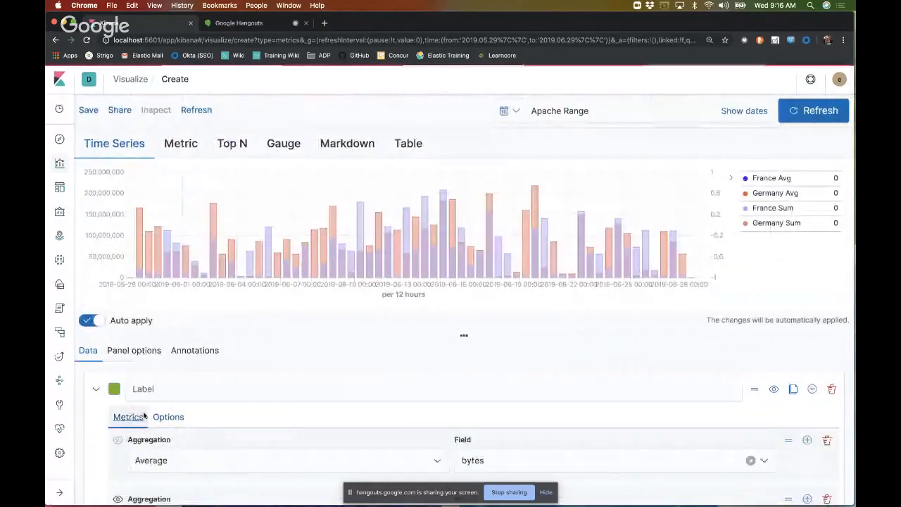
scroll(379, 414, "down", 4)
scroll(379, 415, "down", 3)
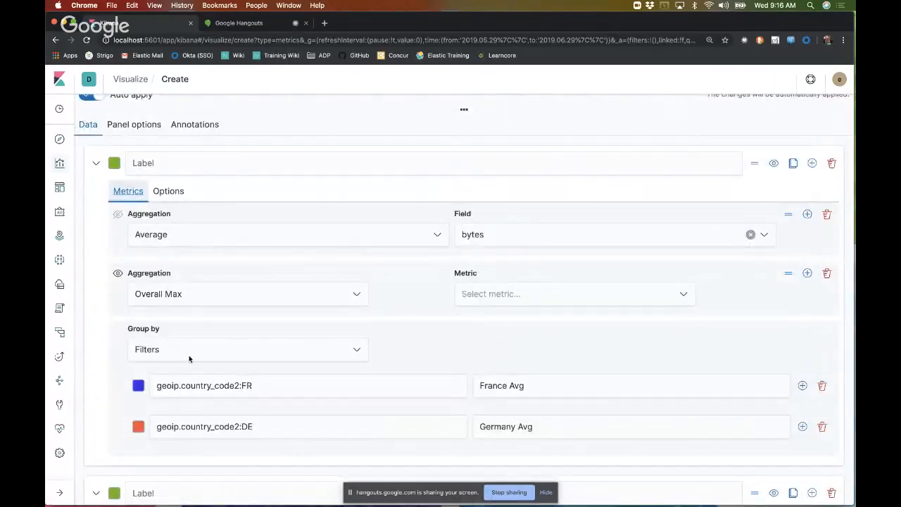
left_click(172, 191)
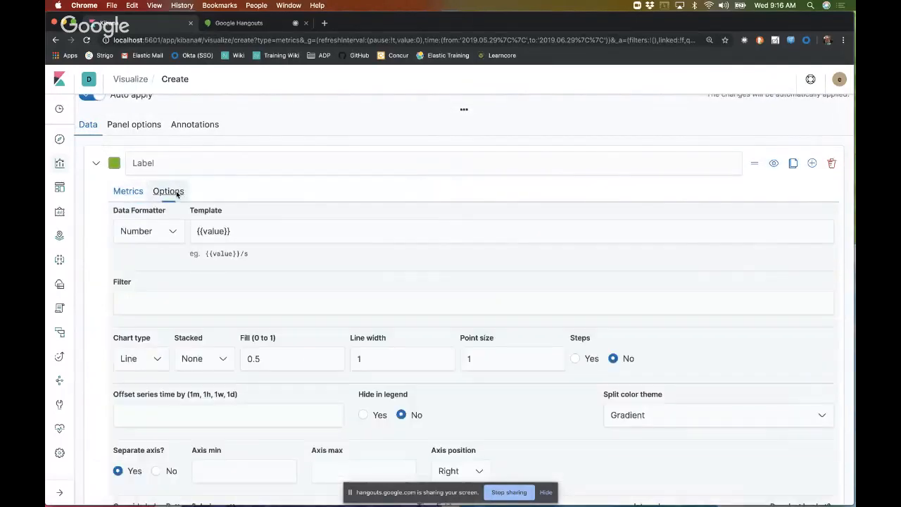
left_click(130, 192)
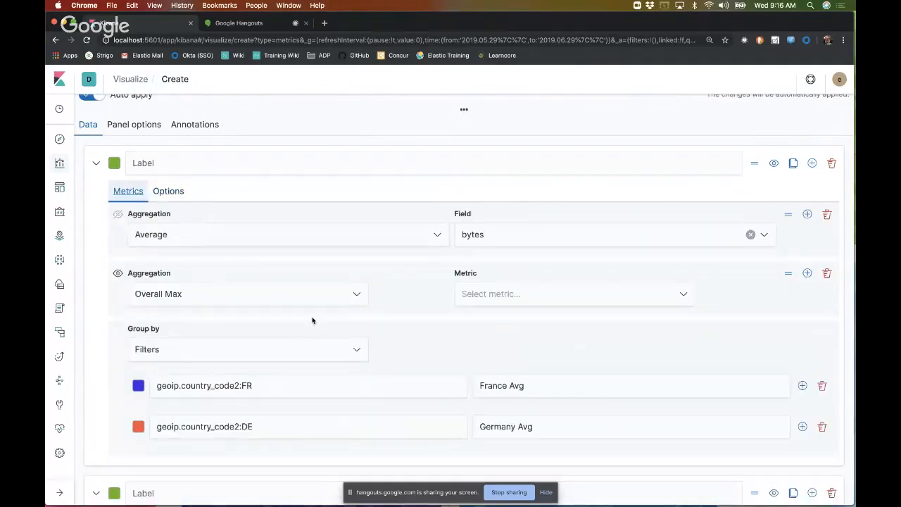
Step: Base the Overall Max metric on Average of bytes and check the chart
left_click(492, 293)
left_click(477, 312)
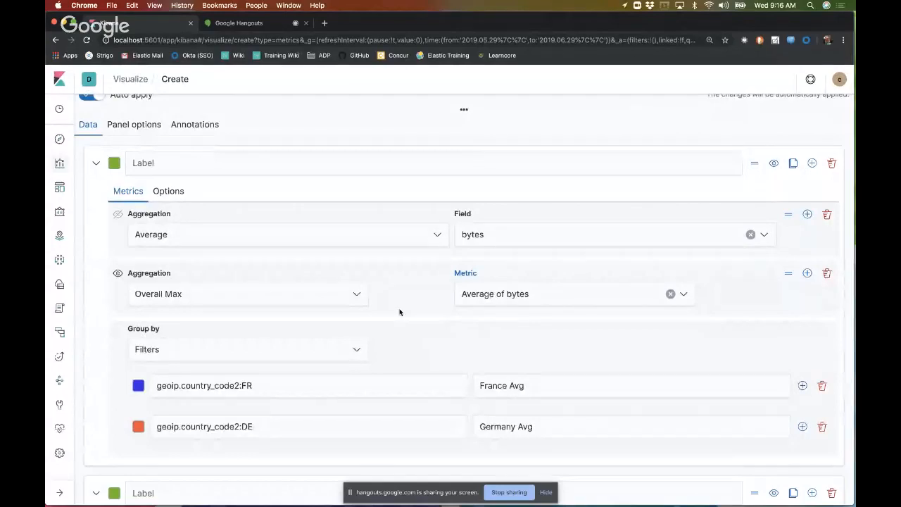
scroll(411, 324, "up", 3)
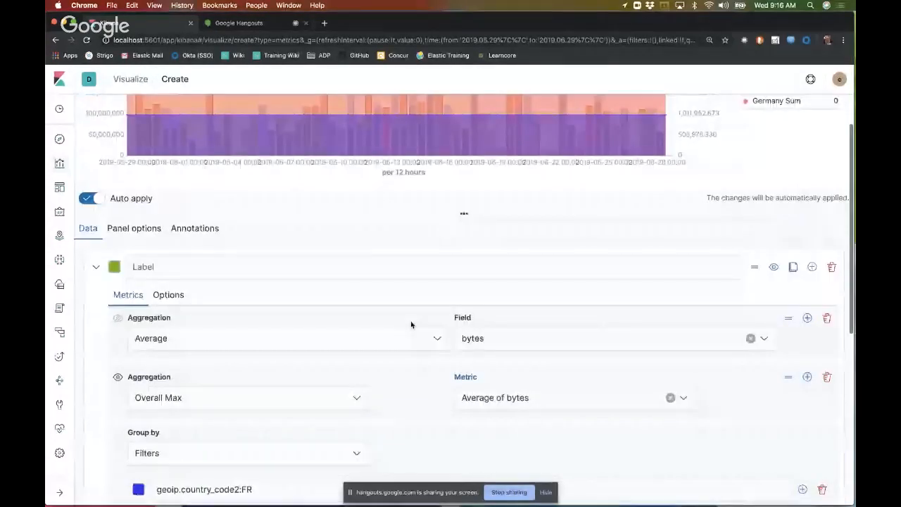
scroll(411, 324, "up", 3)
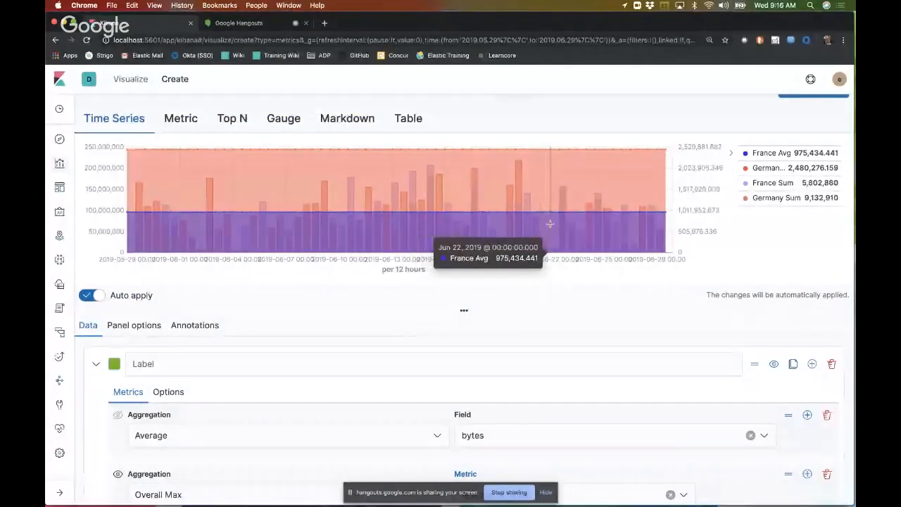
Step: Delete the Overall Max metric from the Average series
scroll(520, 361, "down", 4)
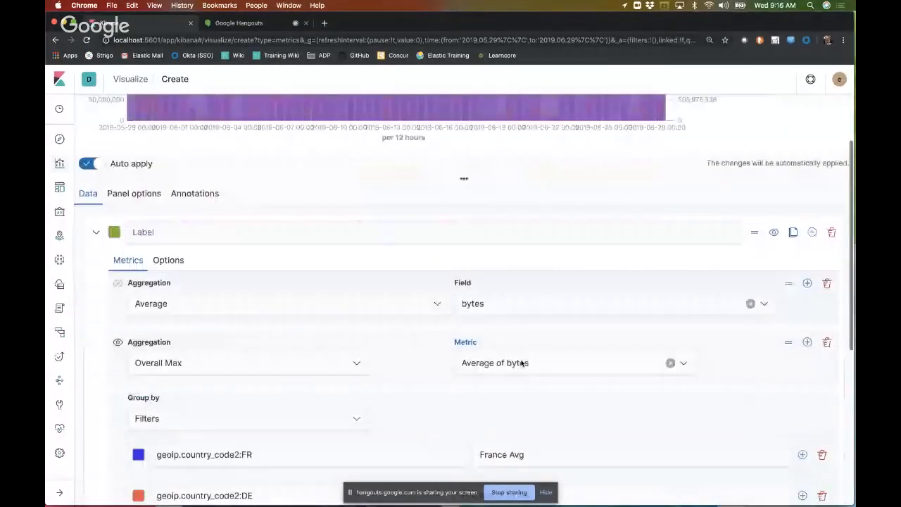
scroll(521, 363, "down", 4)
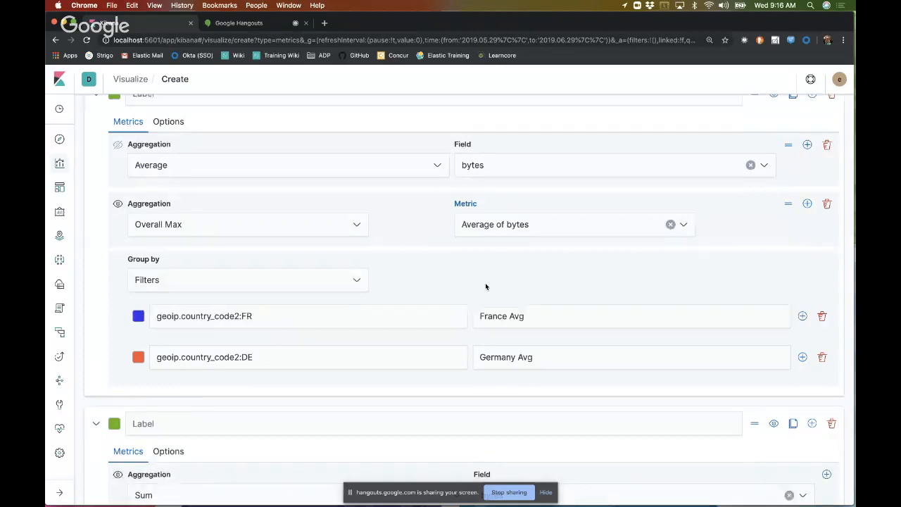
scroll(485, 286, "up", 1)
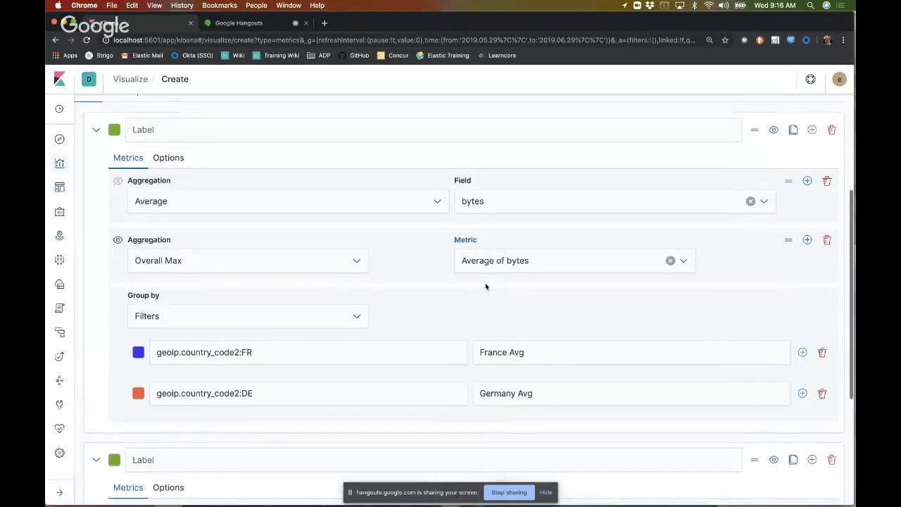
left_click(827, 240)
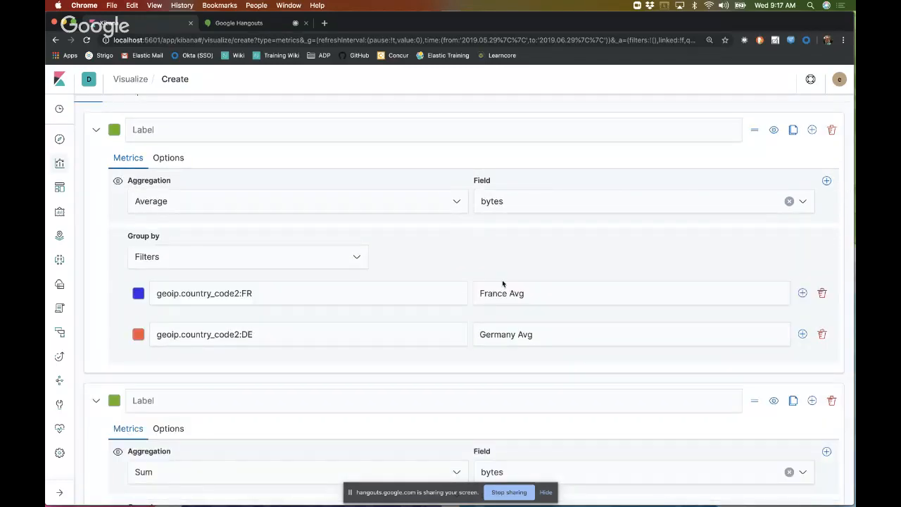
Step: Add a third series after the Sum series, using the Static Value aggregation, and check the chart
scroll(477, 291, "down", 4)
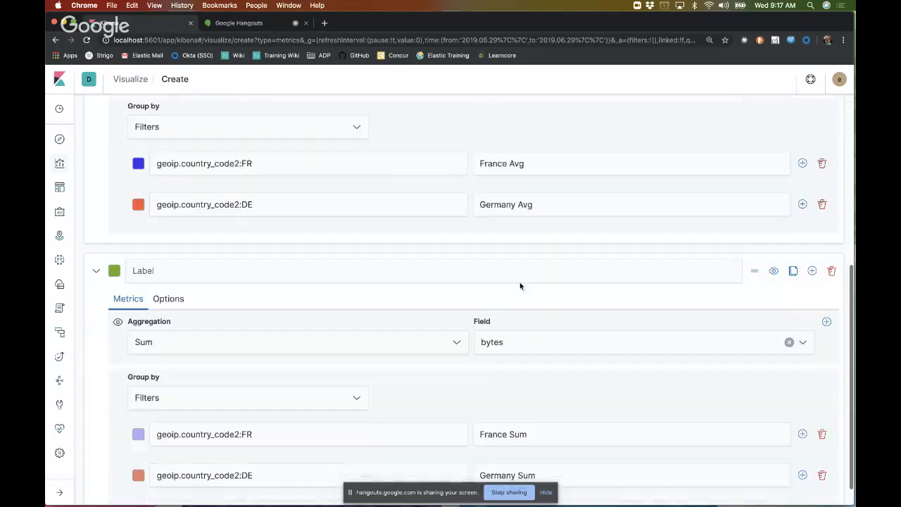
left_click(812, 271)
scroll(581, 334, "down", 5)
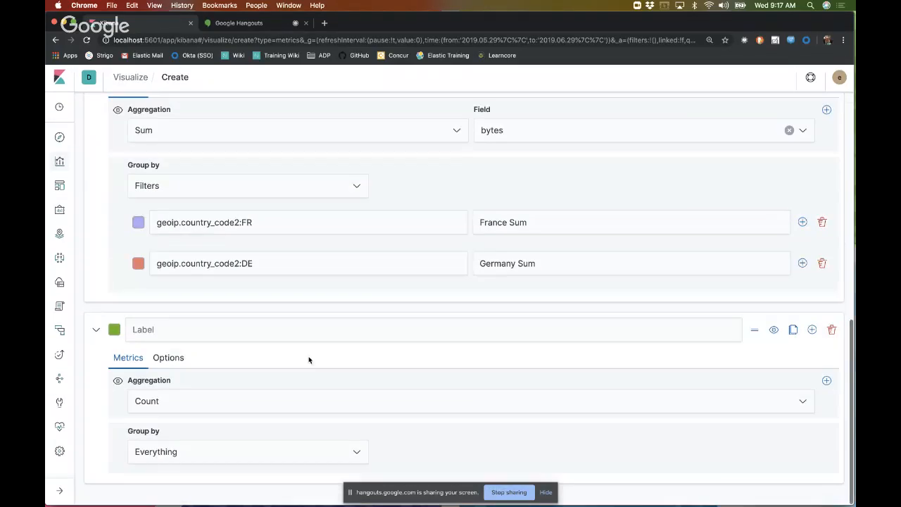
left_click(161, 406)
scroll(191, 358, "down", 2)
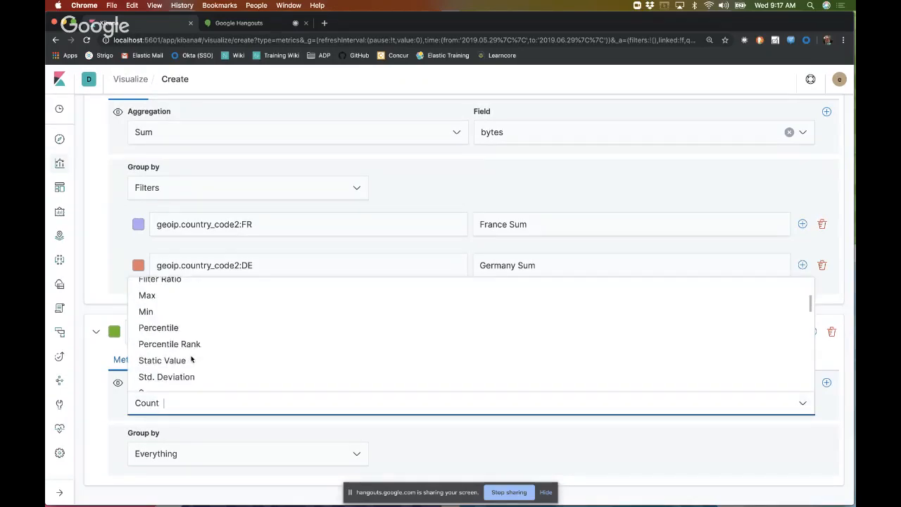
left_click(191, 359)
scroll(338, 331, "up", 10)
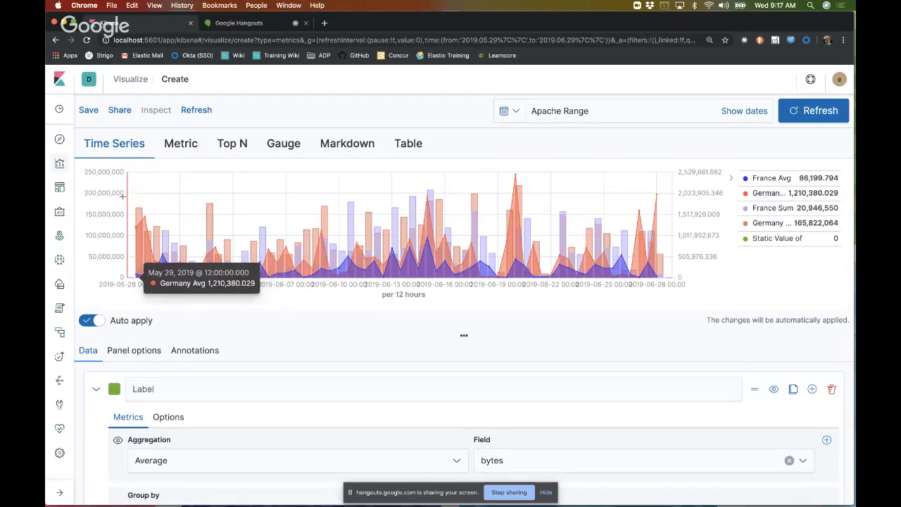
Step: Set the new series' static value to 200000000 and check the chart
scroll(312, 326, "down", 5)
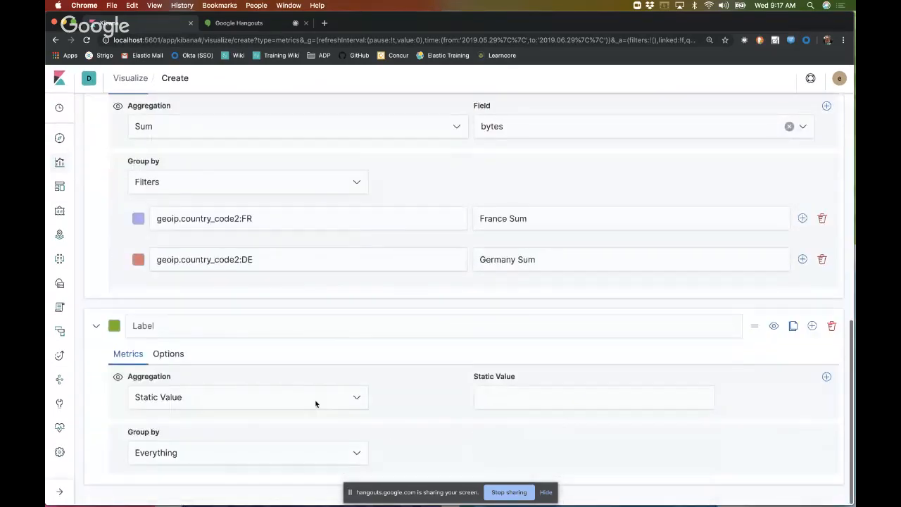
left_click(514, 400)
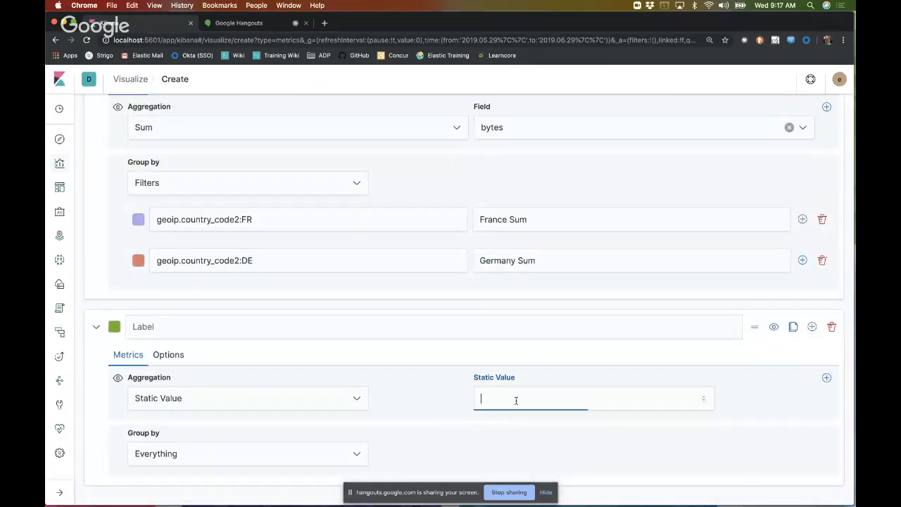
type("200000000")
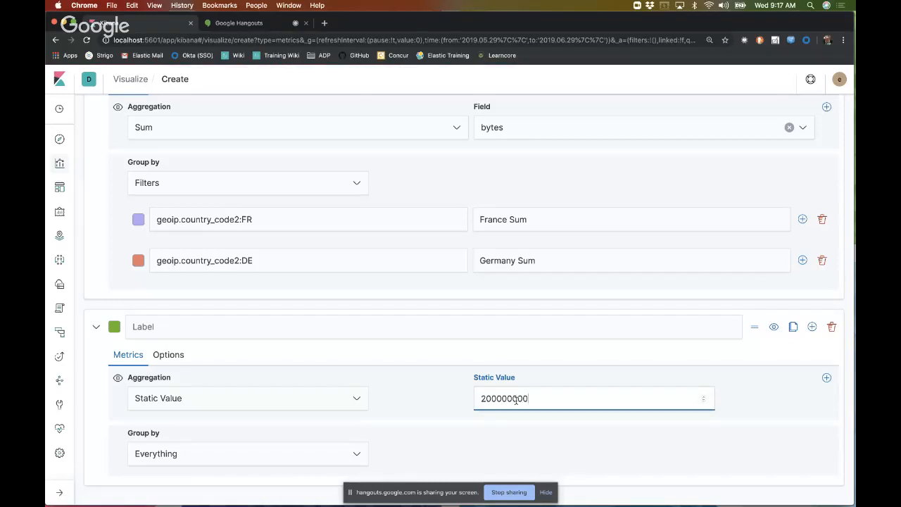
left_click(410, 446)
scroll(410, 446, "up", 6)
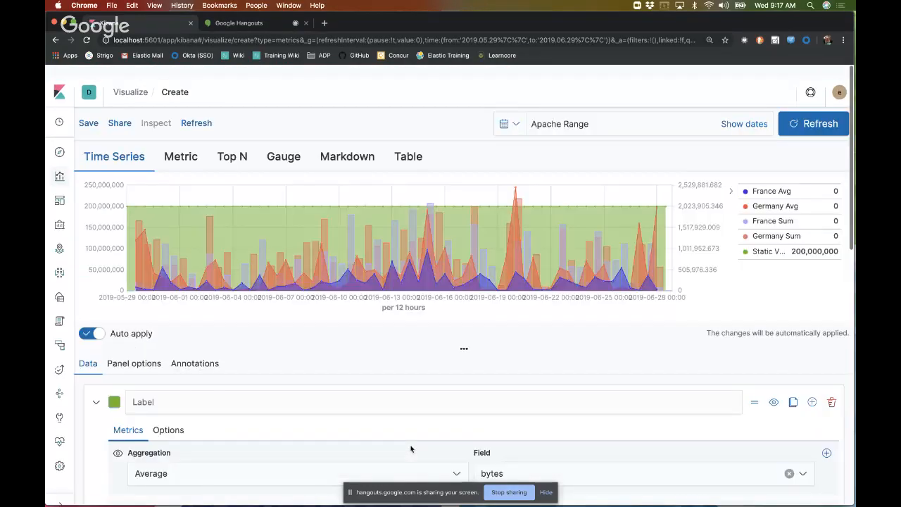
scroll(411, 447, "down", 1)
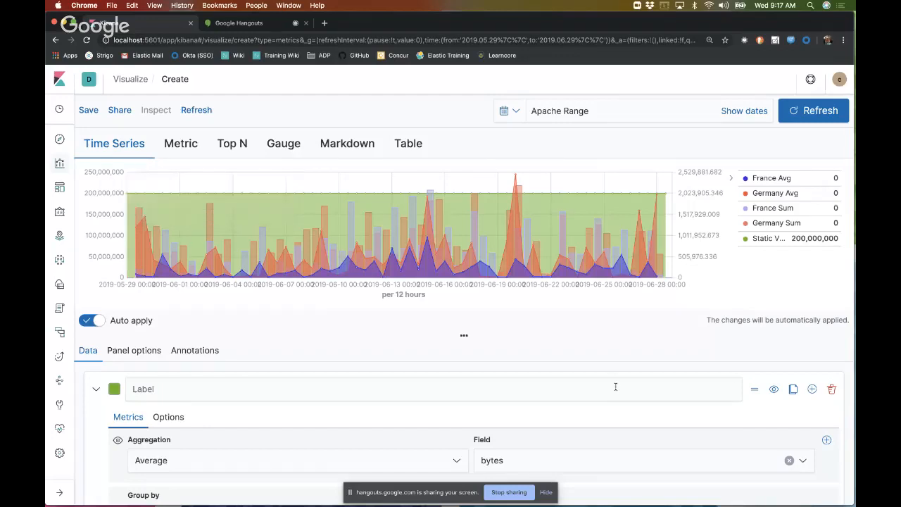
Step: Change the color of the Static Value series to bright red
scroll(615, 382, "down", 4)
scroll(263, 394, "down", 4)
scroll(264, 394, "down", 3)
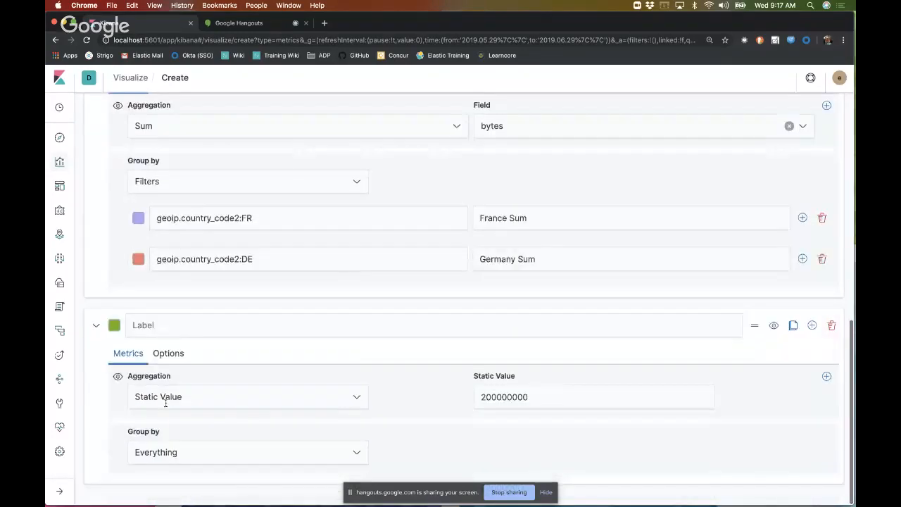
left_click(114, 327)
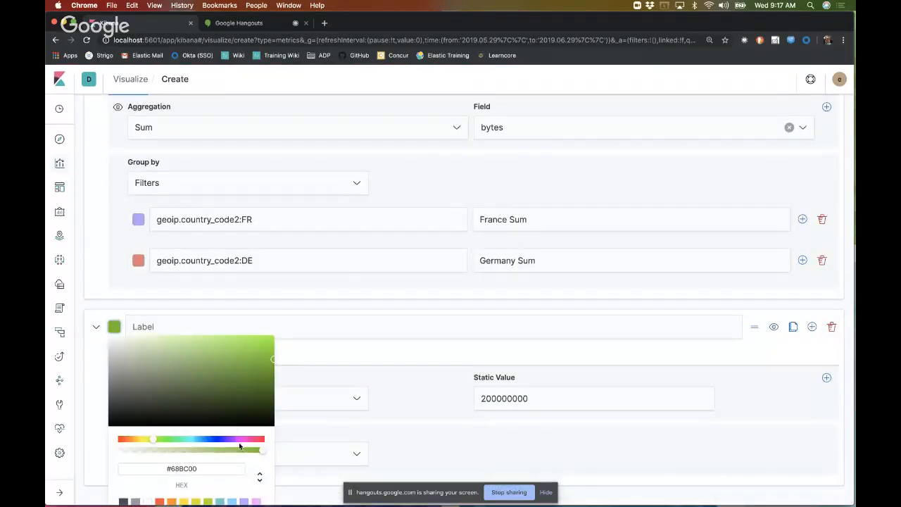
left_click(263, 440)
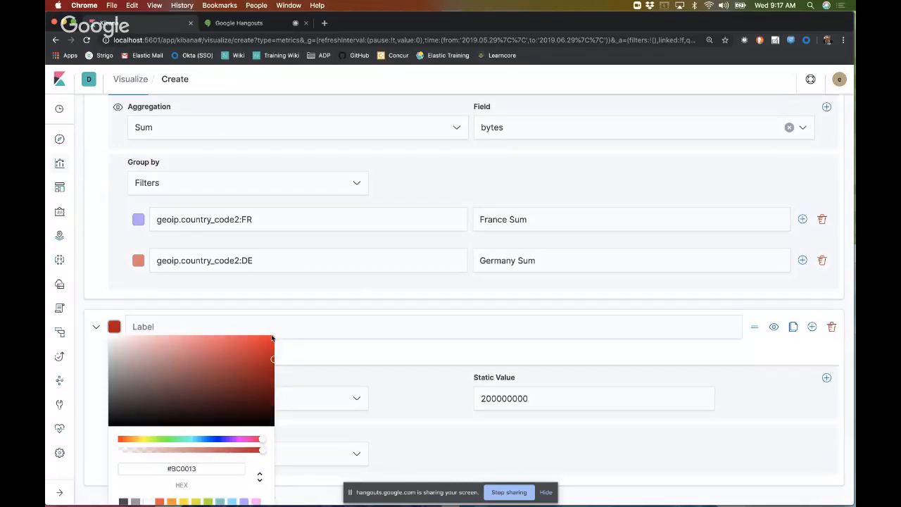
left_click(271, 338)
left_click(411, 440)
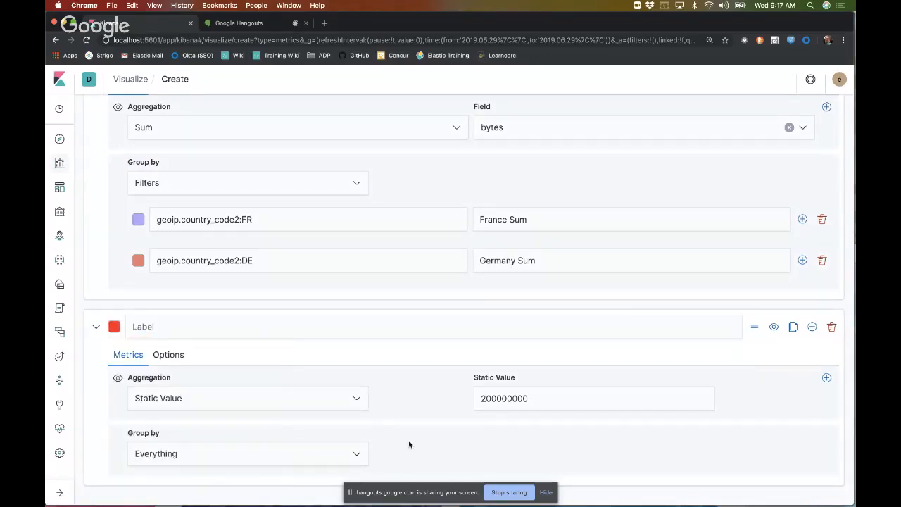
Step: Set the Static Value series' fill to 00 in its options and check the chart
left_click(169, 355)
scroll(339, 383, "down", 3)
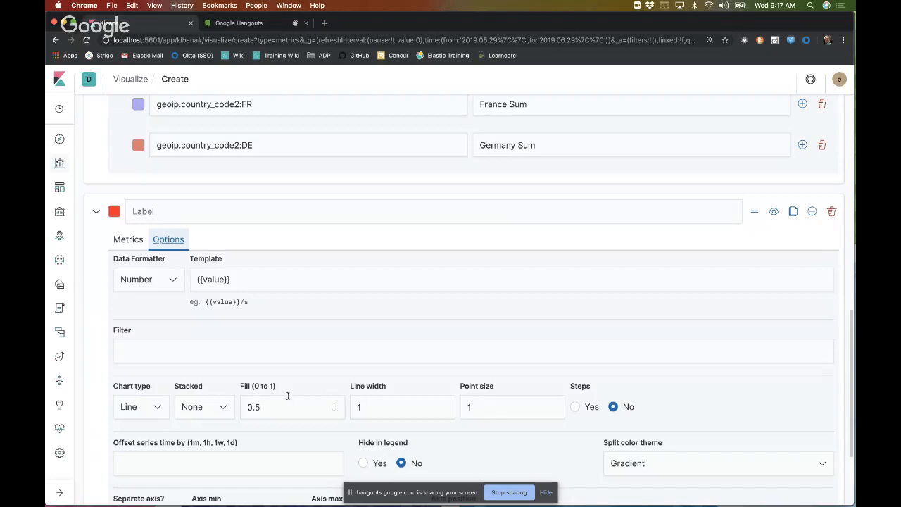
left_click(333, 414)
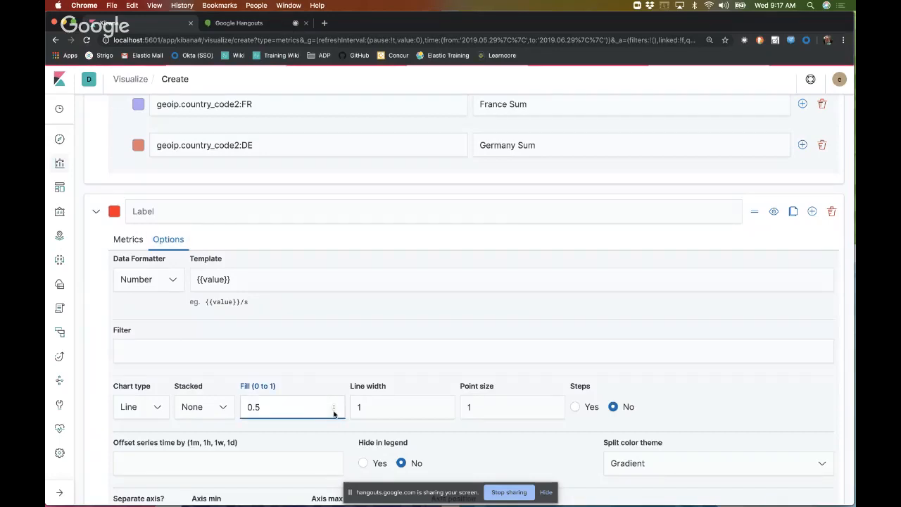
double_click(306, 407)
type("00")
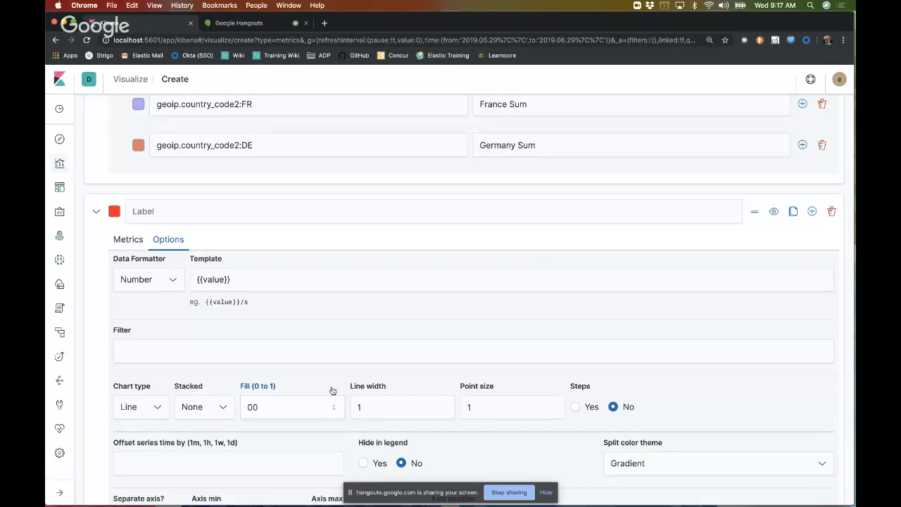
scroll(331, 397, "up", 10)
scroll(332, 390, "up", 1)
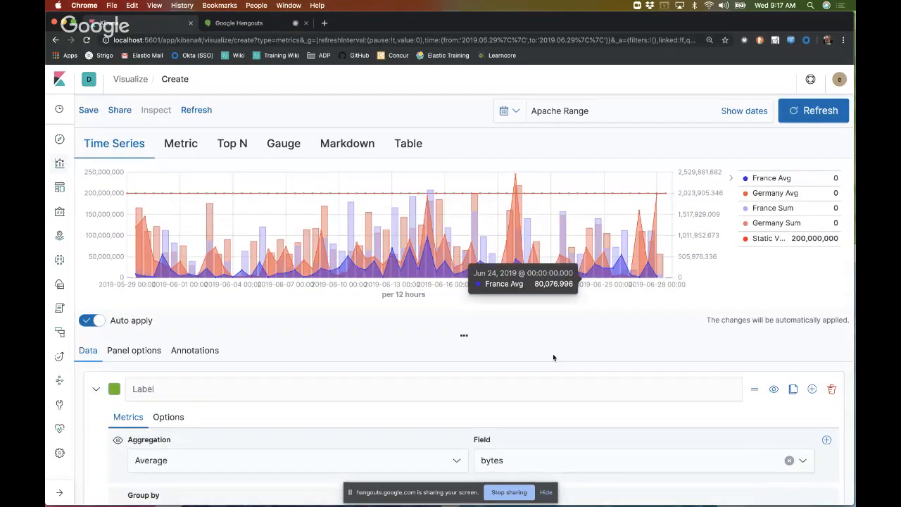
Step: Set the Static Value series' point size to 0 and check the chart
scroll(332, 377, "down", 11)
scroll(333, 378, "down", 5)
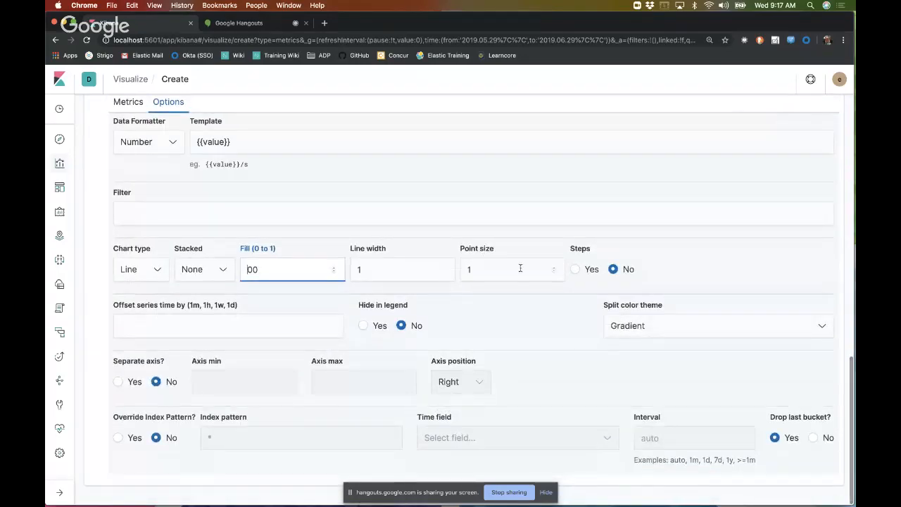
left_click(553, 274)
scroll(450, 183, "up", 15)
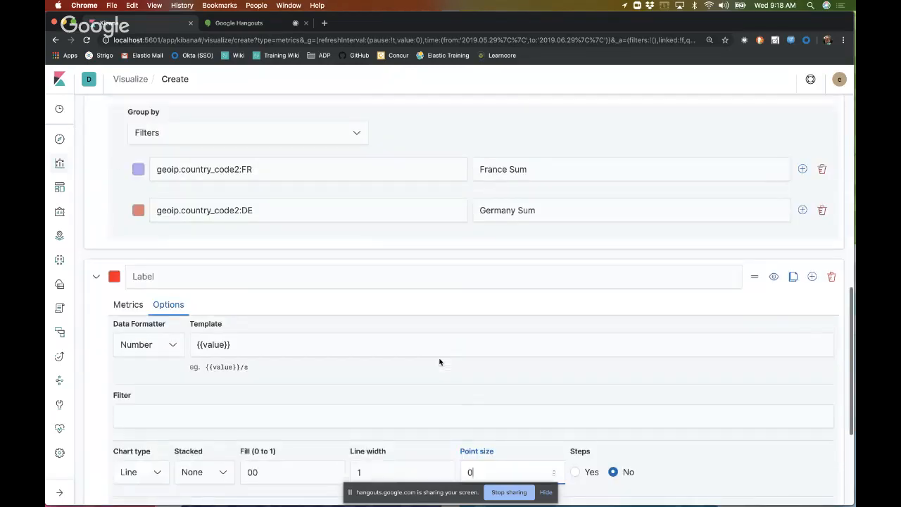
Step: Enable a separate axis for the Static Value series and examine its effect on the chart
scroll(440, 361, "down", 5)
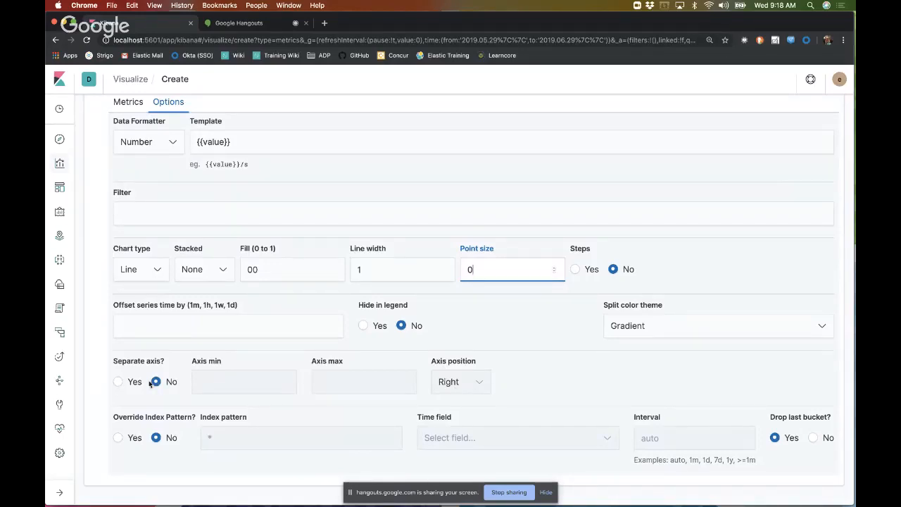
left_click(120, 382)
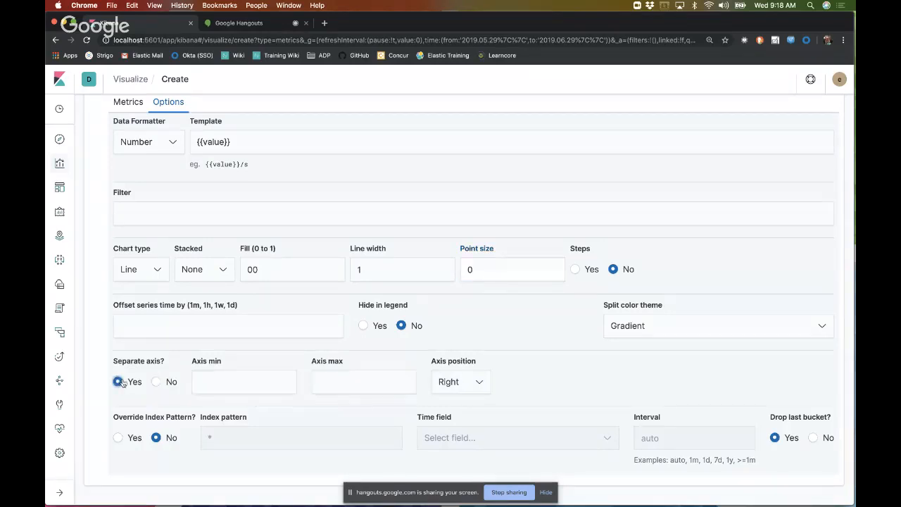
scroll(380, 325, "up", 3)
scroll(382, 329, "up", 10)
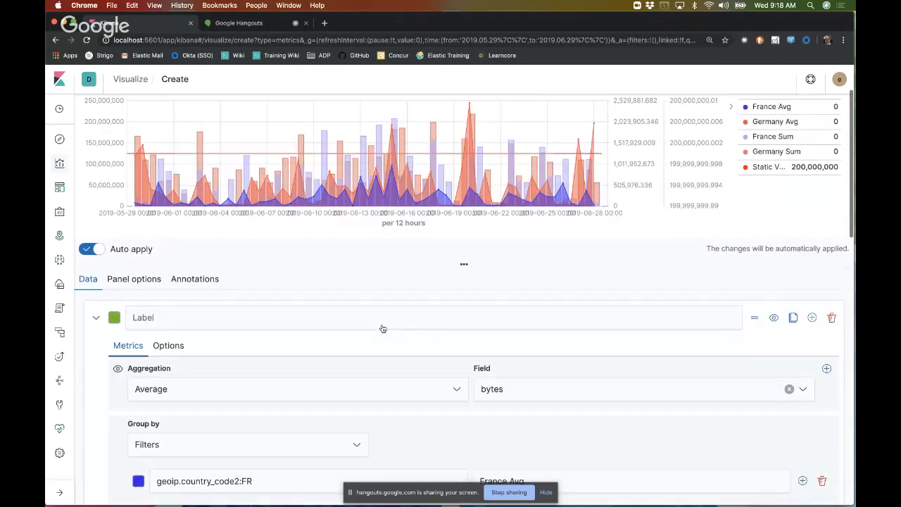
scroll(382, 328, "up", 2)
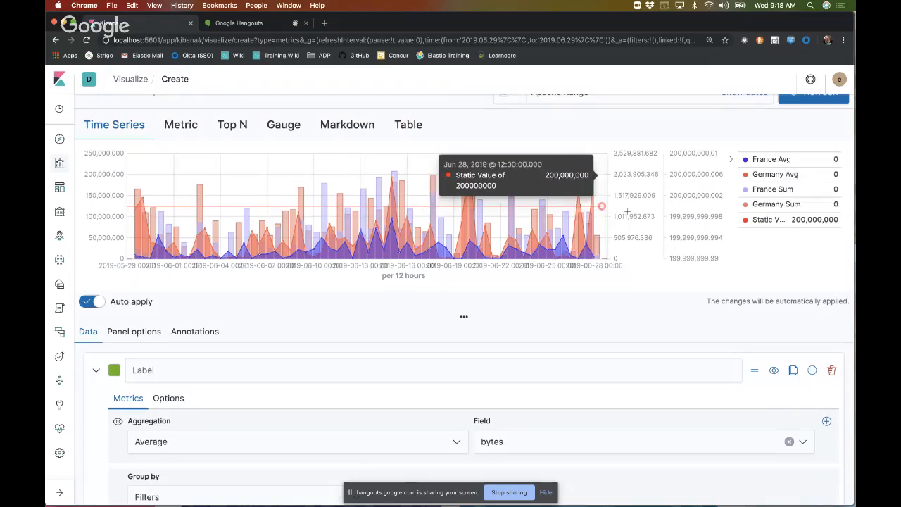
Step: Turn off the separate axis for the Static Value series and check the chart
scroll(368, 357, "down", 15)
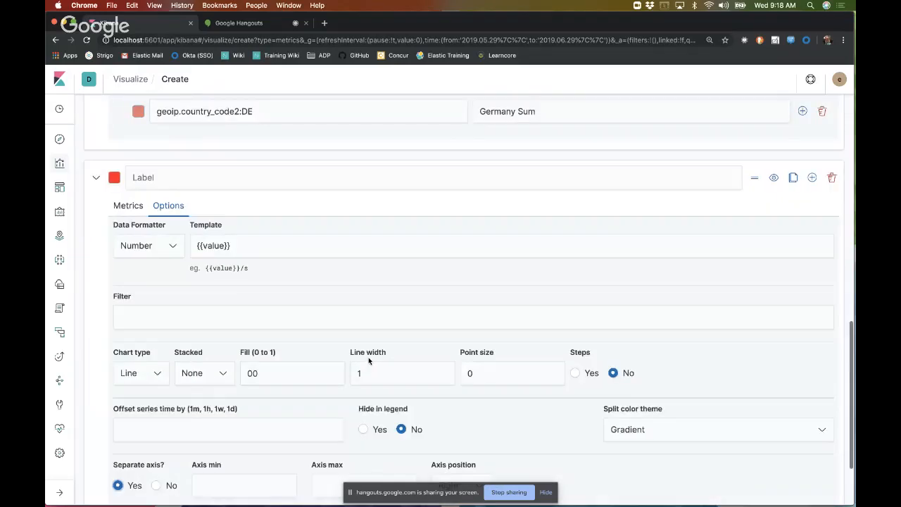
scroll(368, 357, "down", 3)
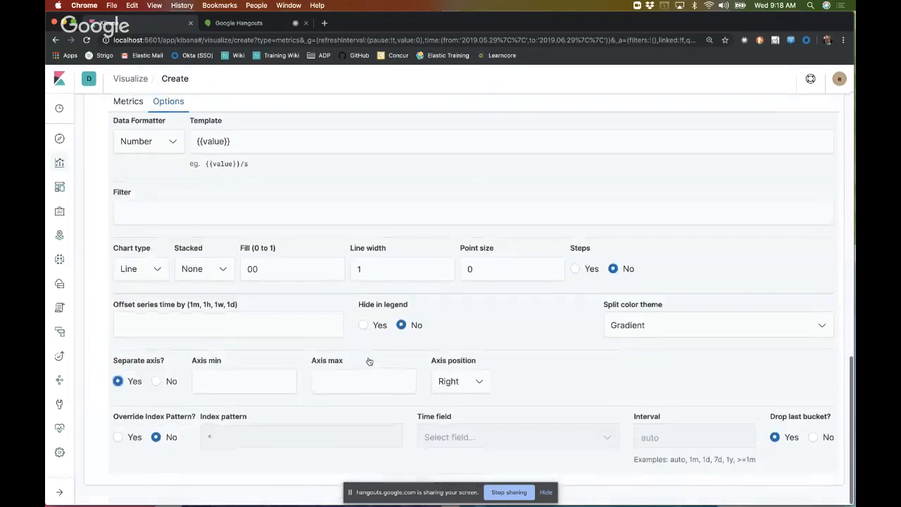
left_click(157, 381)
scroll(356, 328, "up", 15)
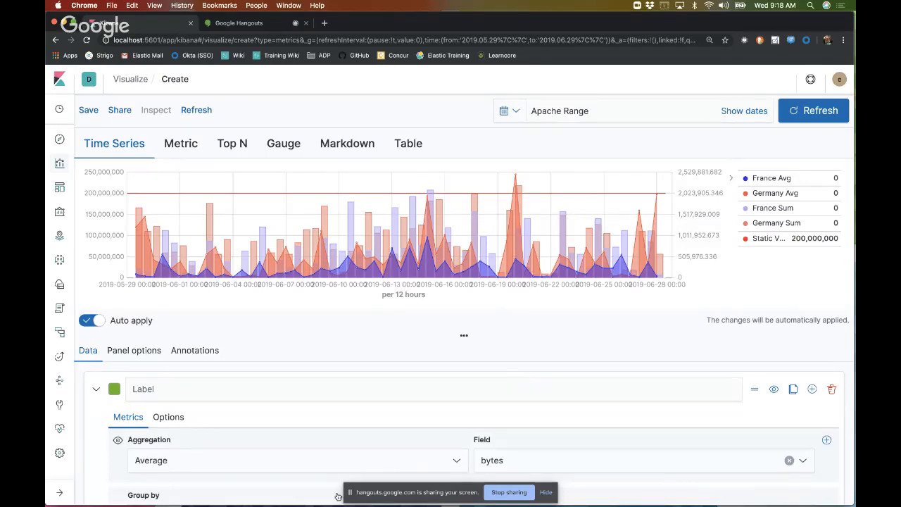
Step: Add an annotation data source with the index pattern apa*
left_click(216, 349)
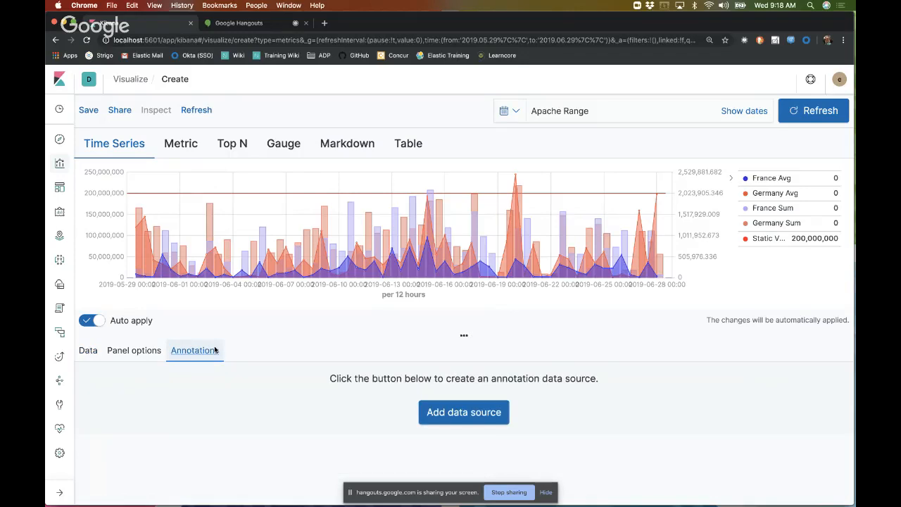
left_click(444, 412)
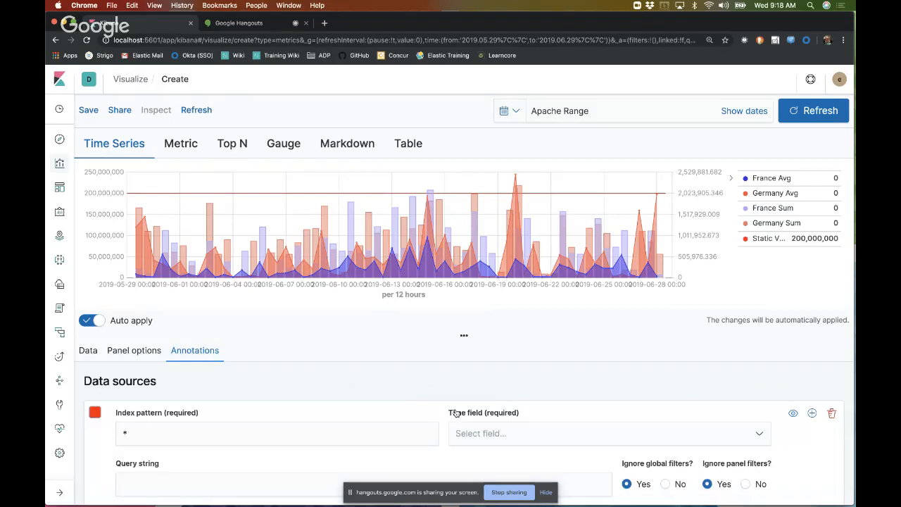
left_click(231, 431)
type("apa")
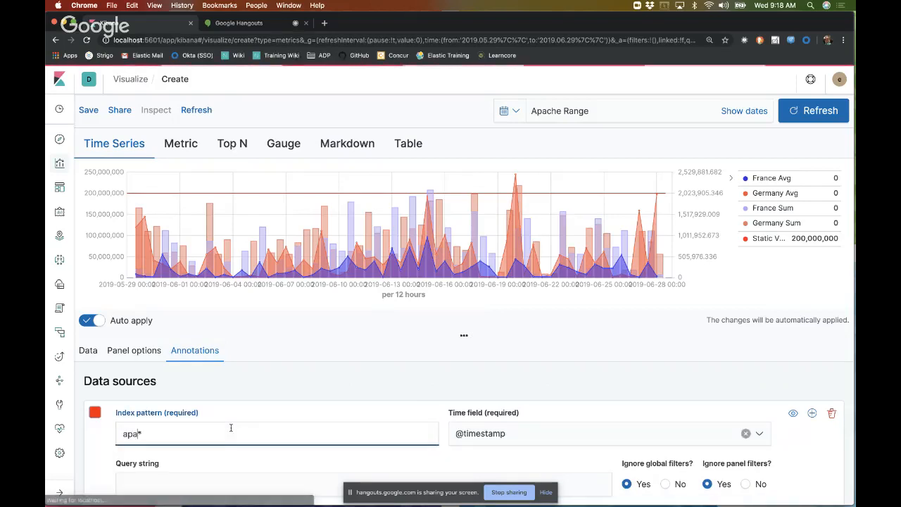
left_click(509, 395)
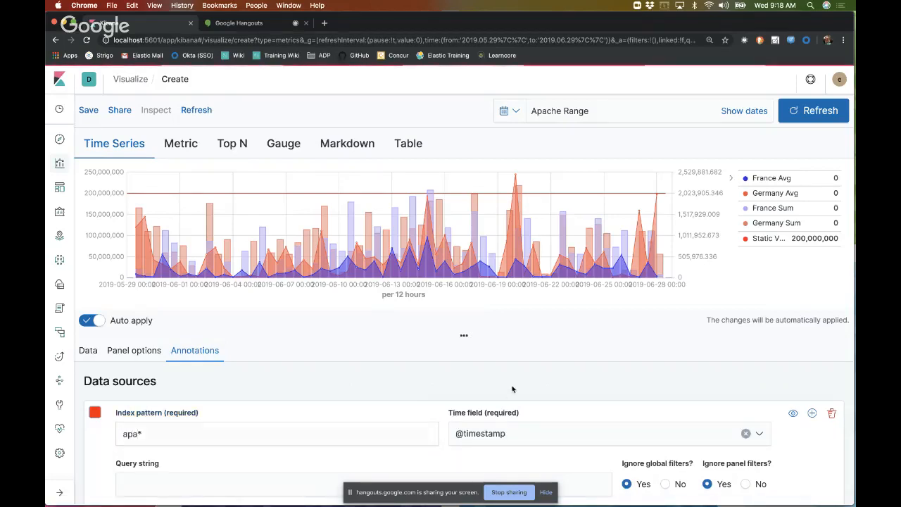
Step: Set the annotation's query string to response:404 and its icon to Fire
scroll(510, 391, "down", 3)
left_click(356, 401)
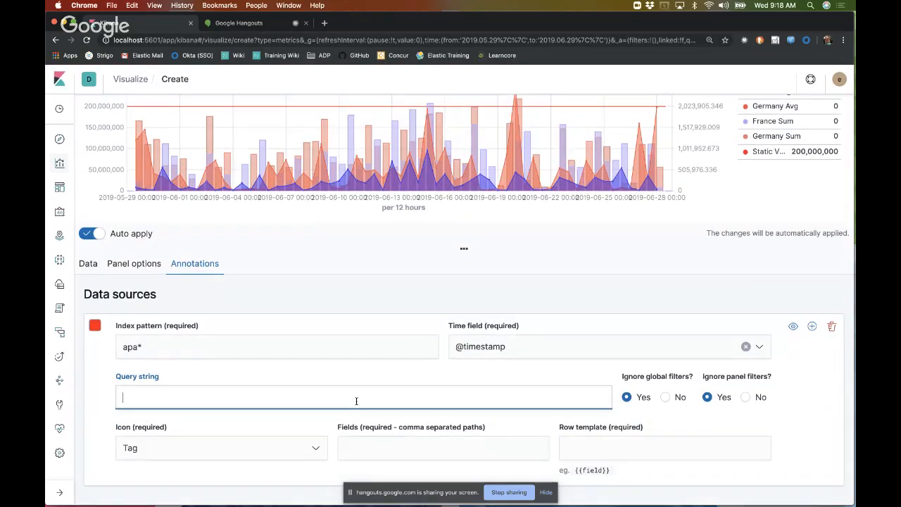
type("response:404")
left_click(252, 449)
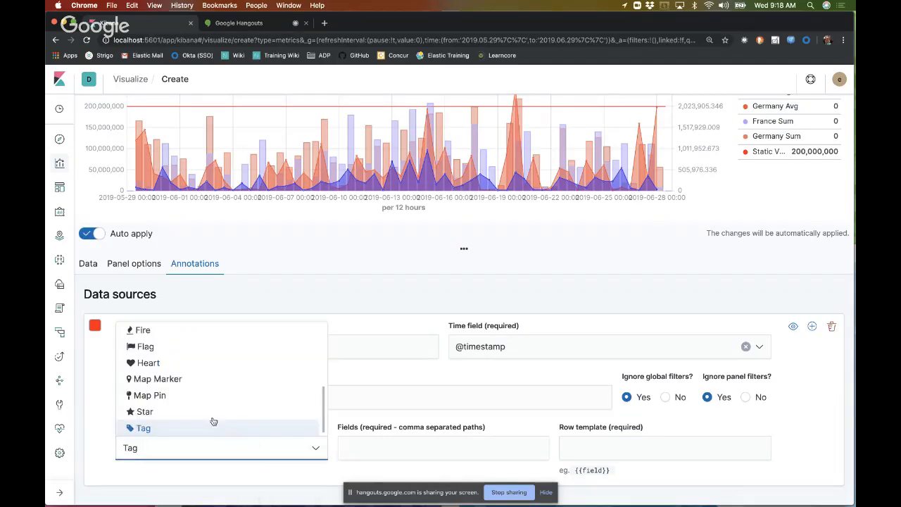
left_click(141, 330)
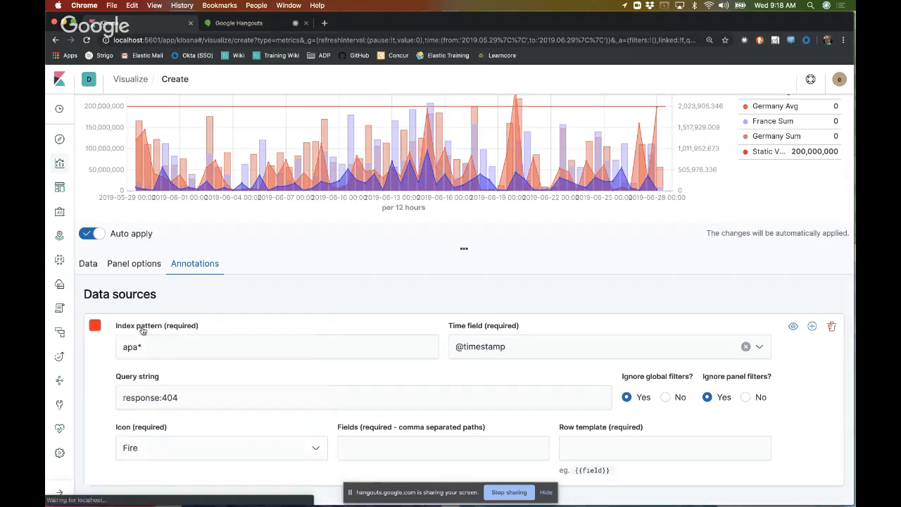
Step: Set the annotation's field to clientip and its row template to {{clientip}}
left_click(399, 447)
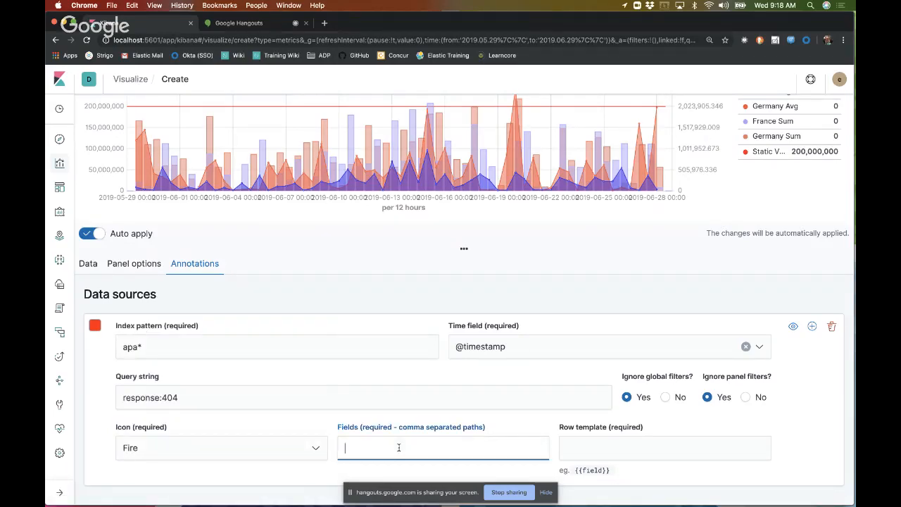
type("clientip")
left_click(606, 447)
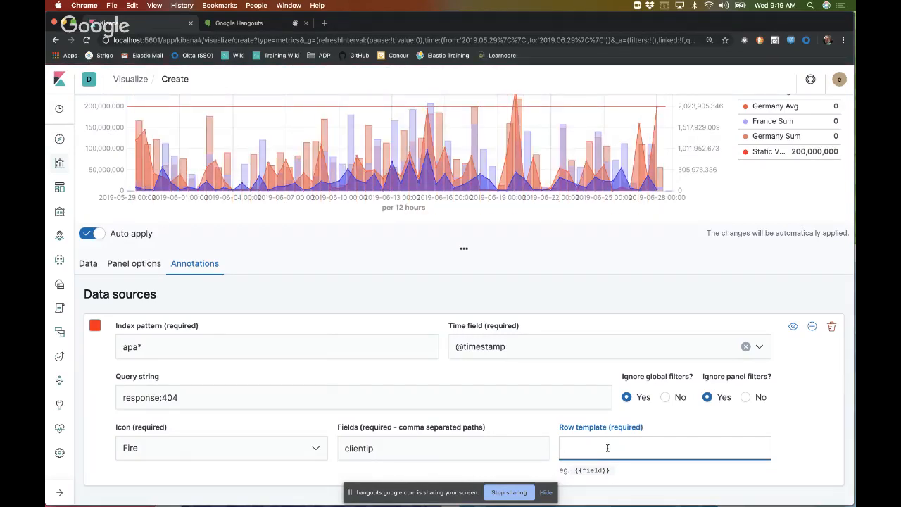
type("{{")
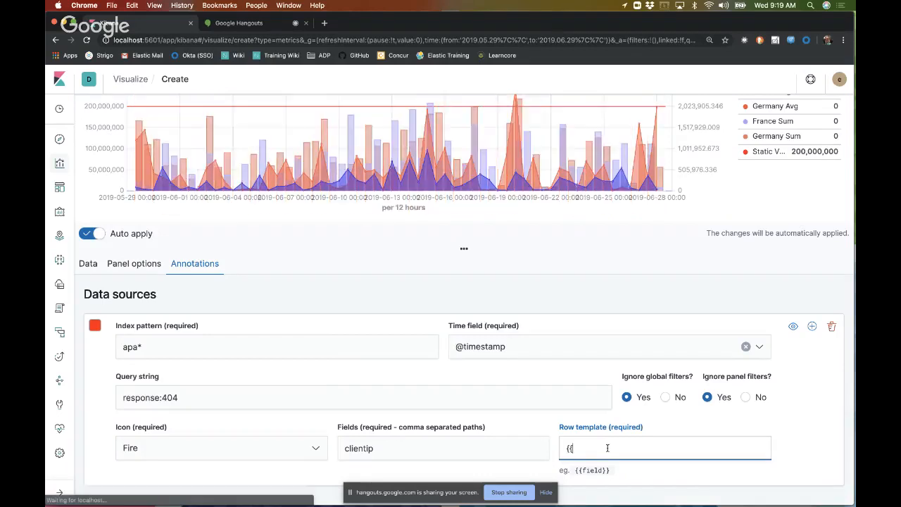
type("clientip")
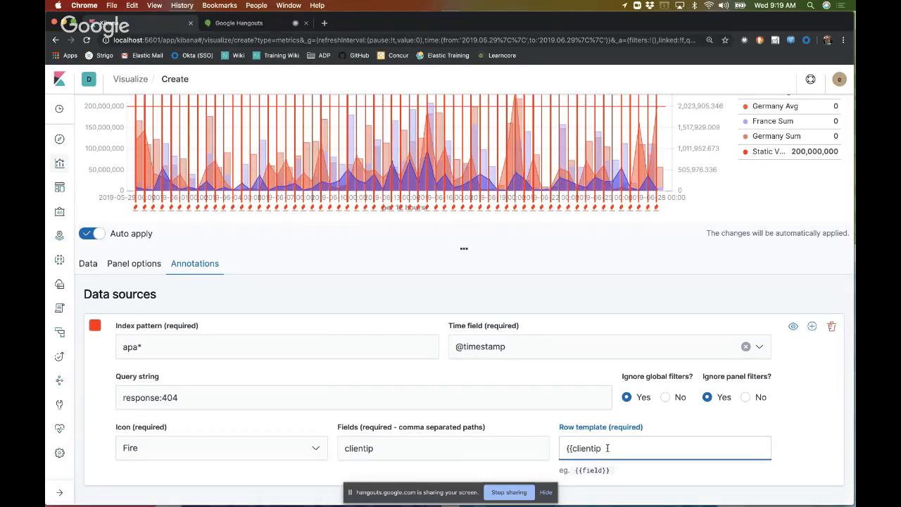
type("}}")
Step: Put the text "Suspicious client: " before {{clientip}} in the annotation's row template
key("Left")
key("Left")
key("Left")
key("Left")
key("Left")
key("Left")
key("Left")
key("Left")
type("Suspicious ")
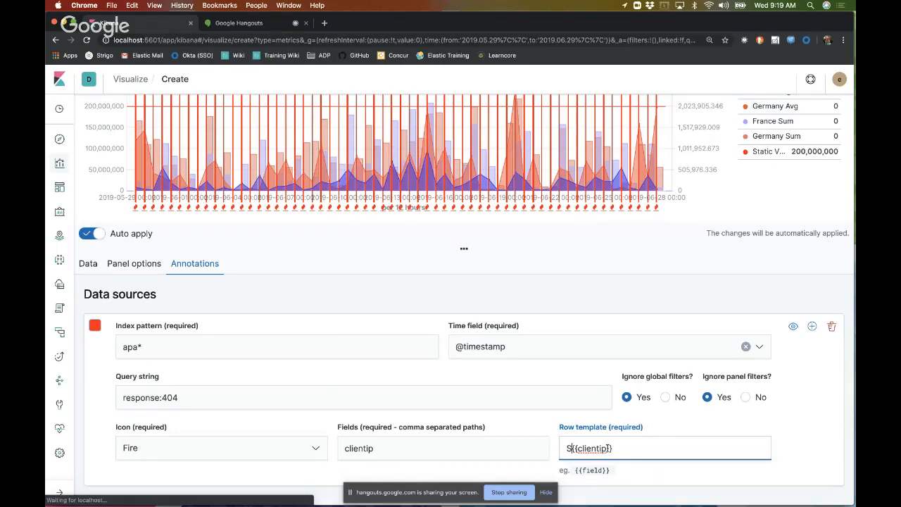
type("client:")
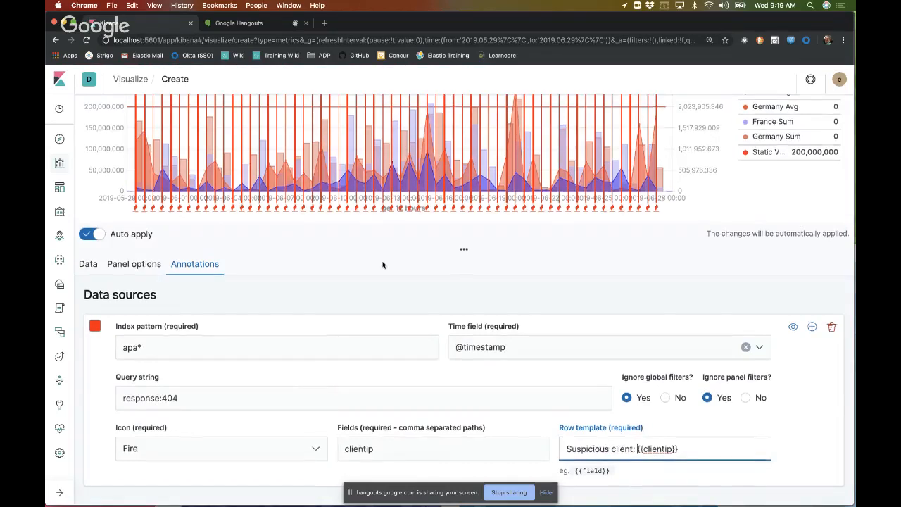
Step: Narrow the chart's time range to about Jun 8, 2019 05:48–07:17 and inspect the annotation markers' tooltips
scroll(382, 265, "up", 3)
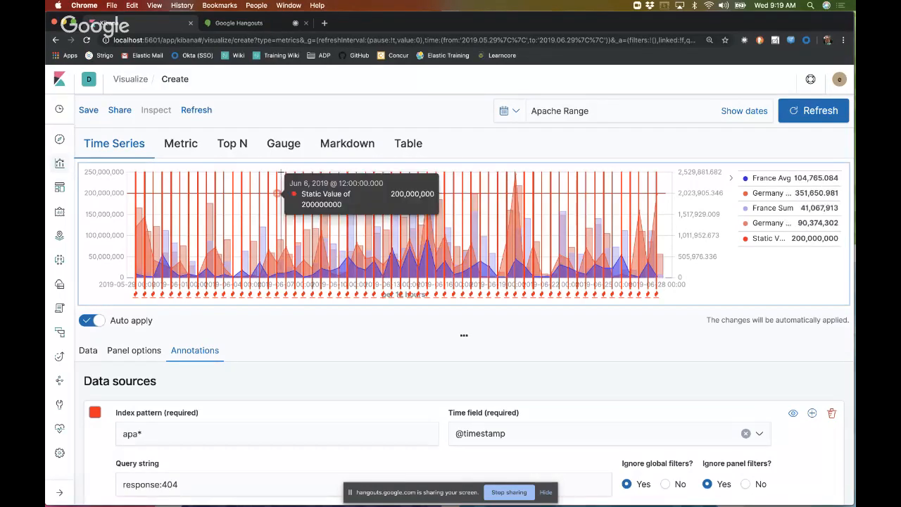
left_click_drag(281, 171, 325, 174)
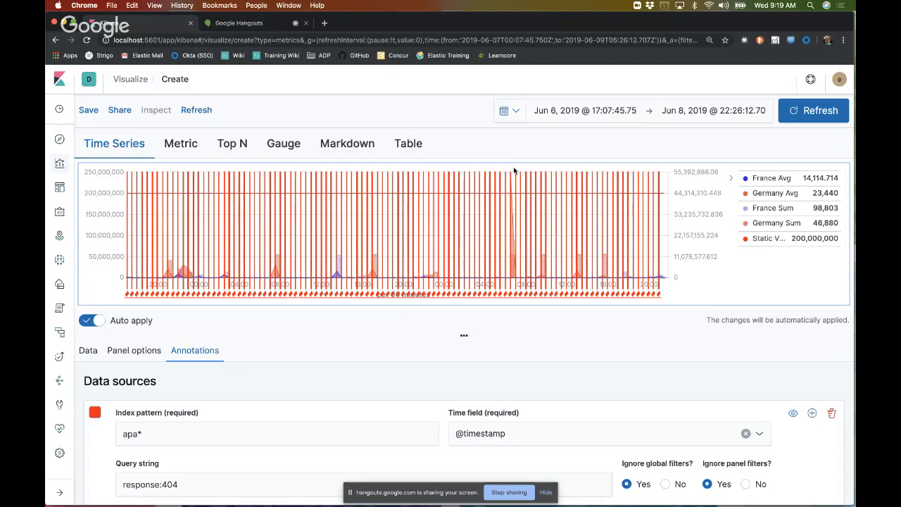
left_click_drag(506, 169, 517, 169)
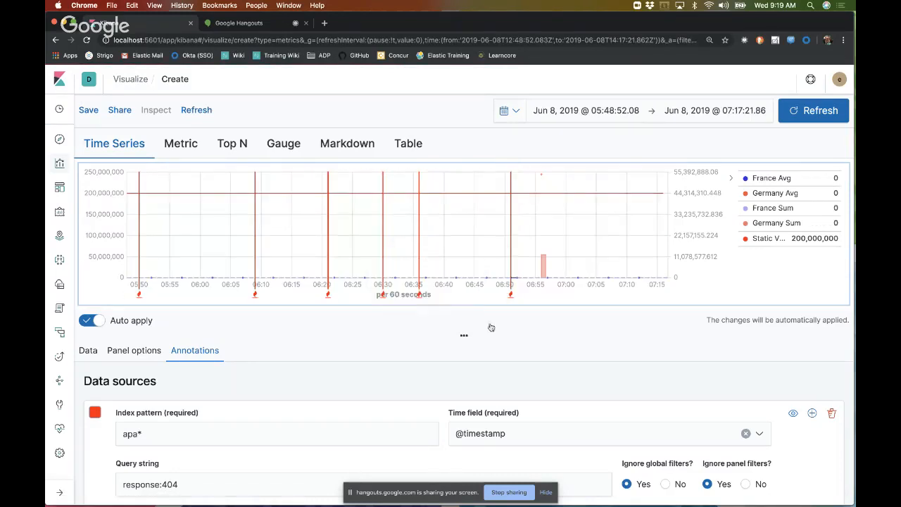
mouse_move(507, 291)
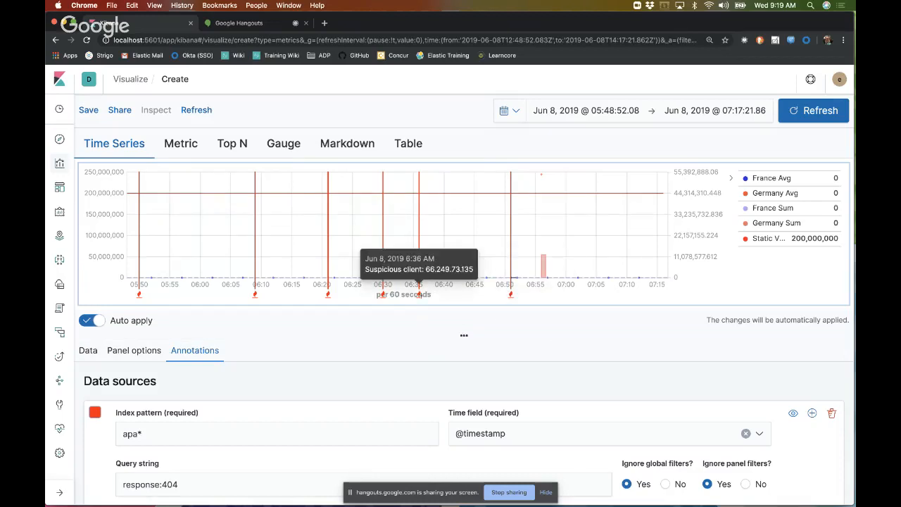
mouse_move(382, 292)
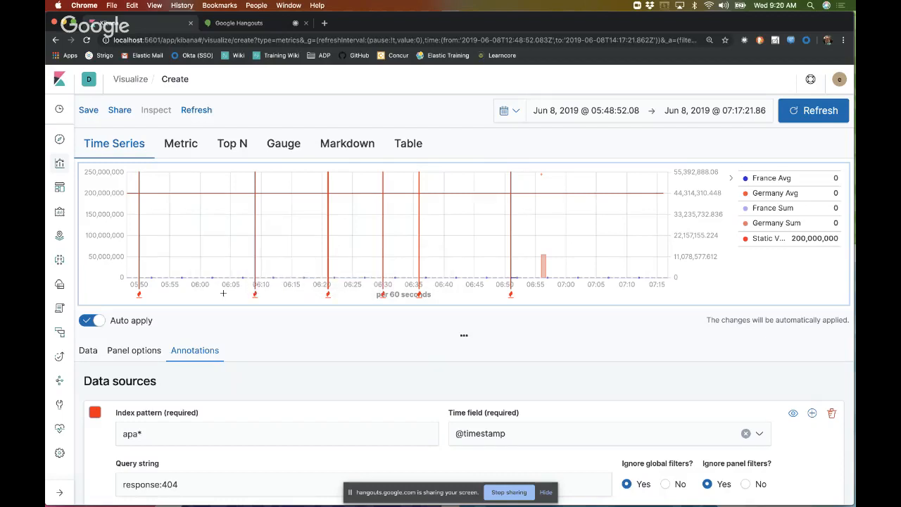
Step: Delete the response:404 annotation data source and set the time range to Apache Range
mouse_move(254, 292)
scroll(516, 308, "down", 3)
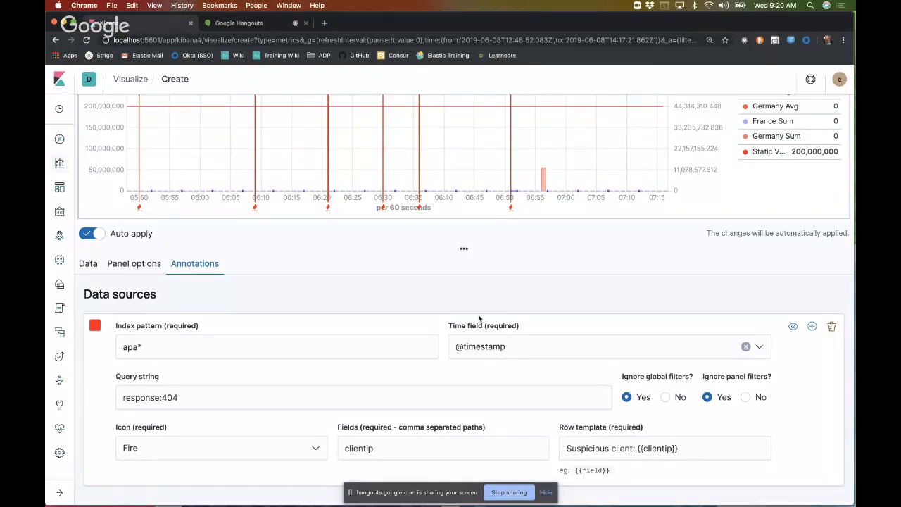
left_click(832, 328)
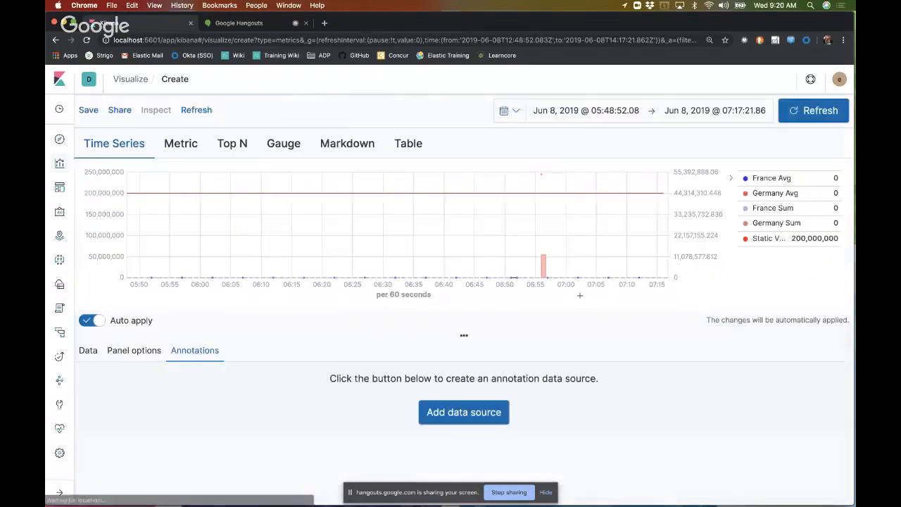
left_click(517, 113)
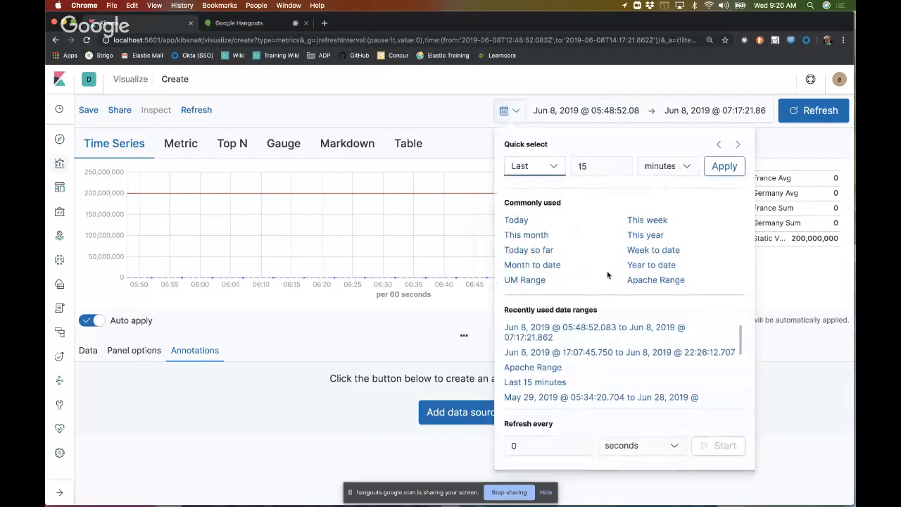
left_click(658, 279)
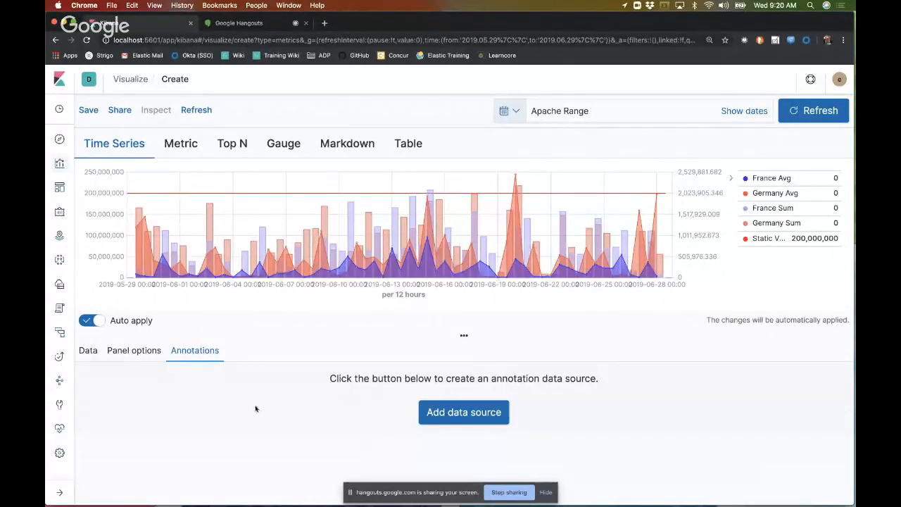
Step: Delete the static value series and the sum of bytes series, keeping only the average of bytes
left_click(88, 350)
scroll(480, 411, "down", 5)
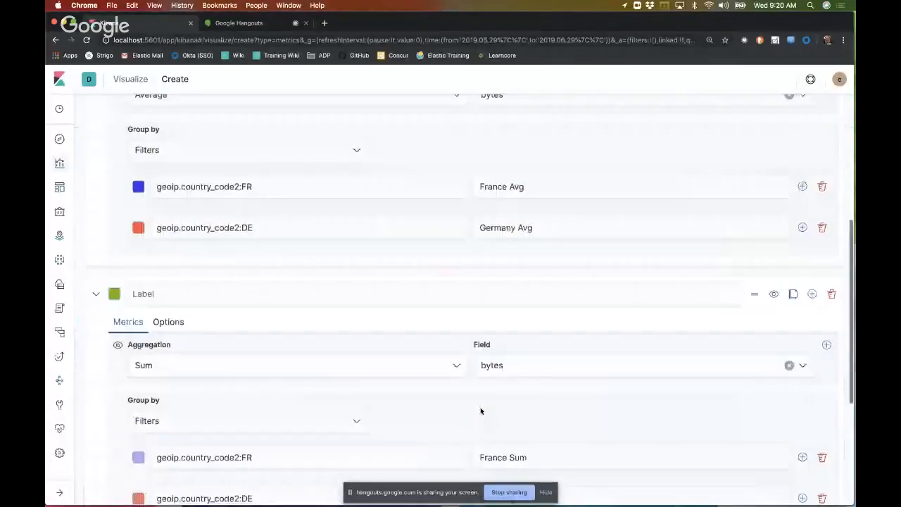
scroll(481, 407, "down", 3)
scroll(828, 408, "up", 2)
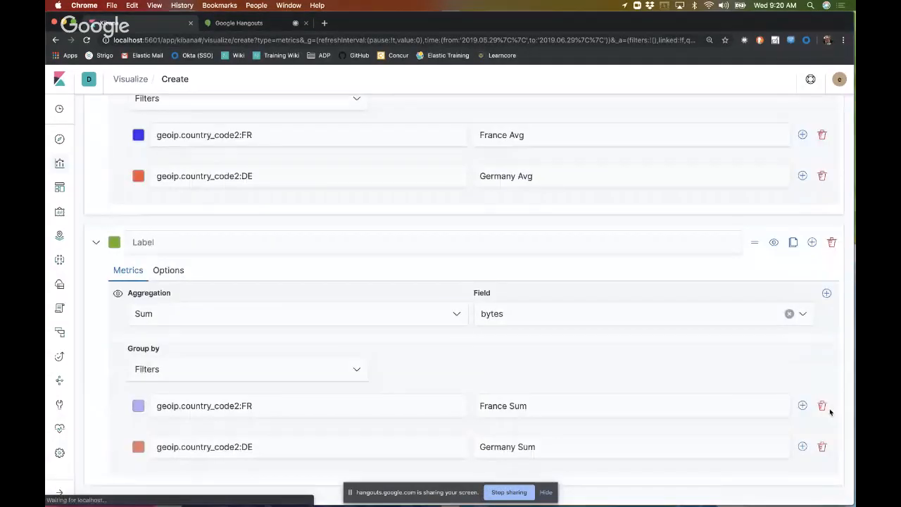
left_click(832, 243)
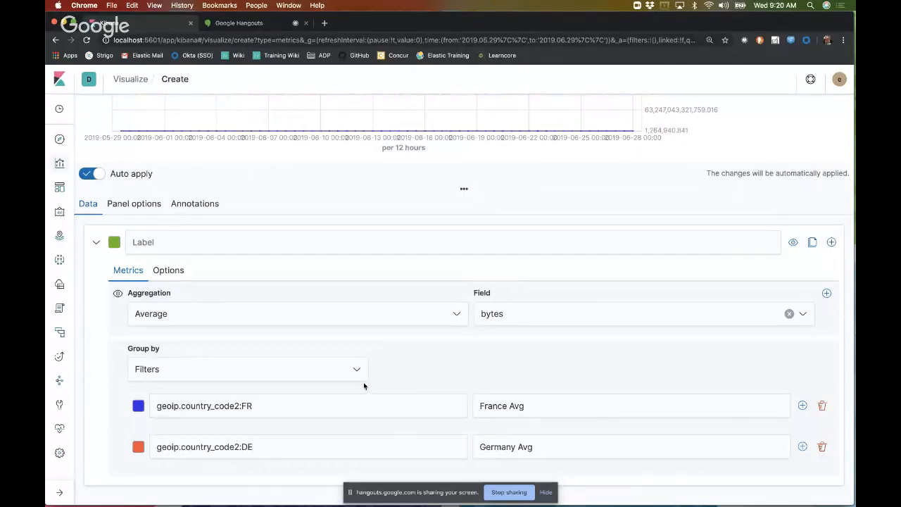
Step: Examine the remaining chart, the average series' options and the panel options for the axis settings
scroll(423, 369, "up", 5)
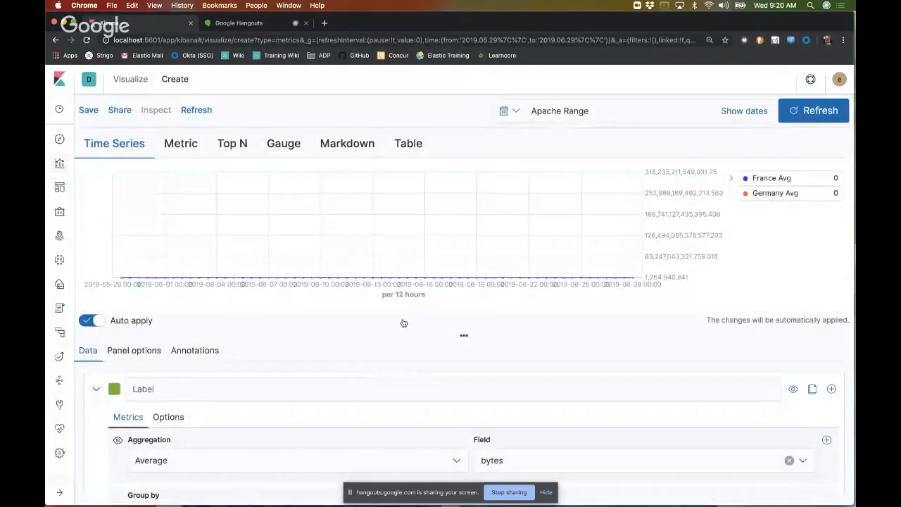
scroll(371, 380, "down", 5)
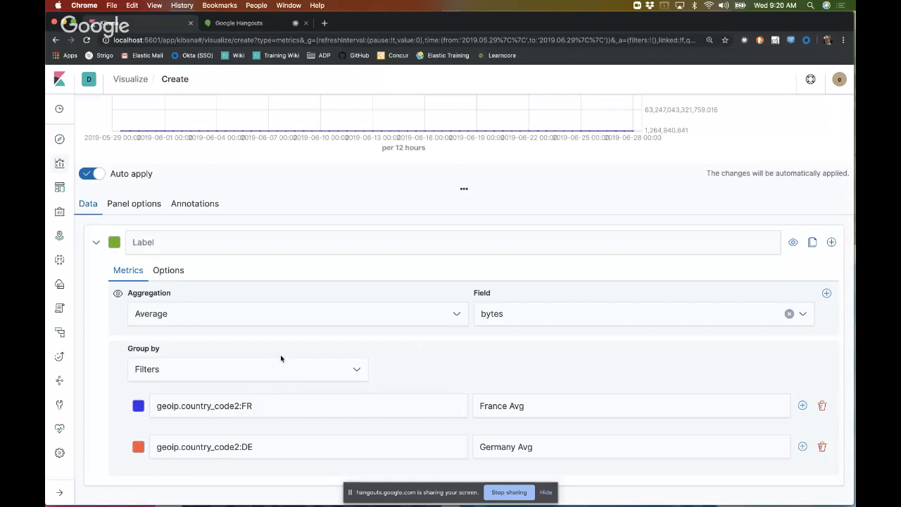
left_click(160, 271)
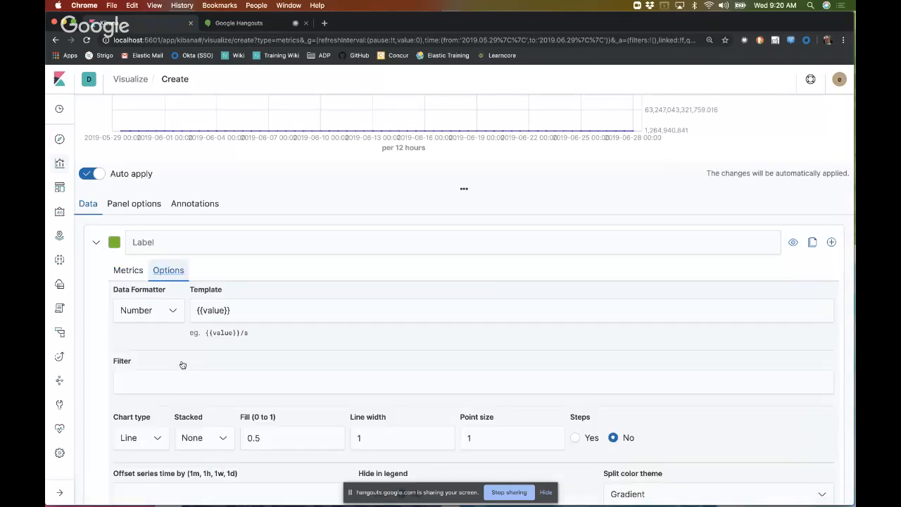
scroll(181, 365, "down", 5)
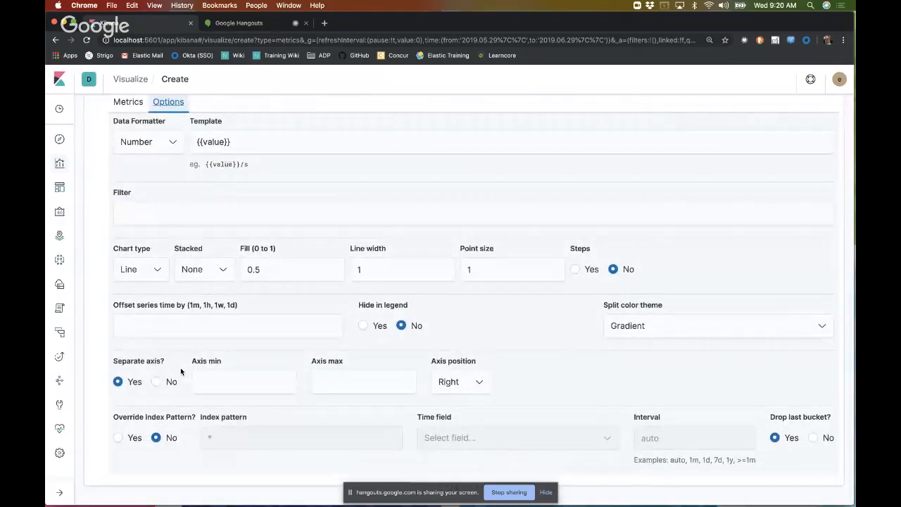
scroll(180, 368, "up", 10)
left_click(134, 350)
scroll(274, 419, "down", 5)
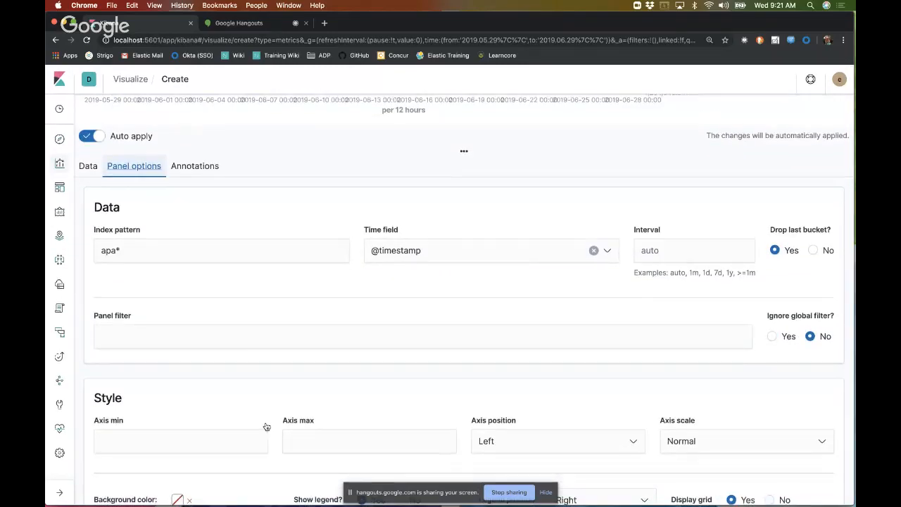
scroll(266, 426, "up", 5)
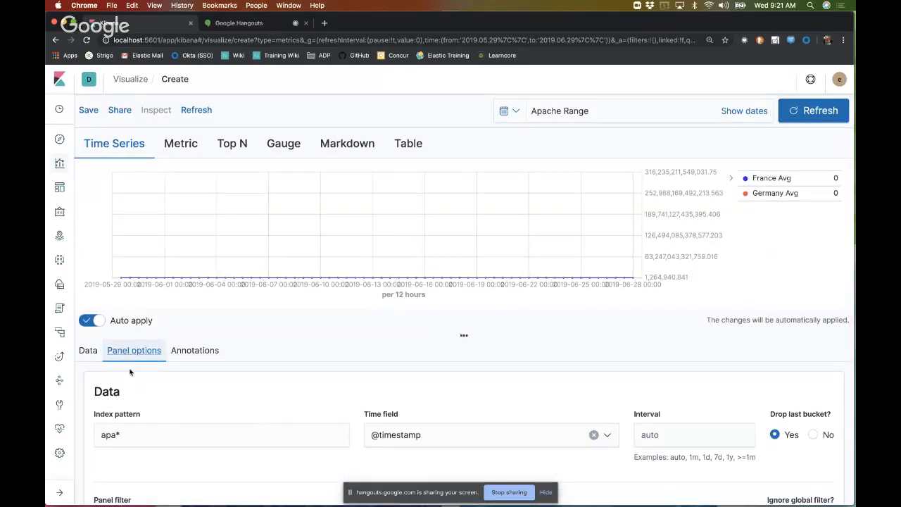
Step: Turn off the separate axis for the average of bytes series
left_click(88, 350)
scroll(106, 358, "down", 4)
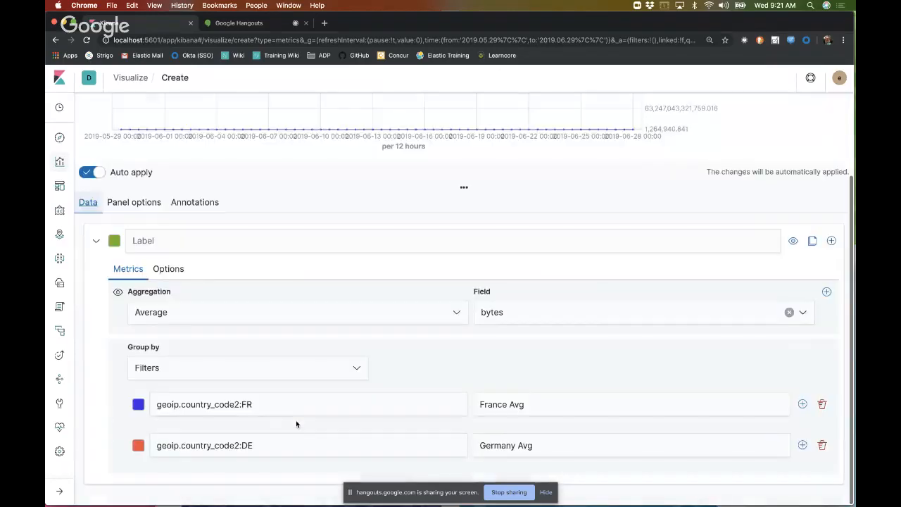
left_click(172, 275)
scroll(232, 443, "down", 2)
scroll(231, 443, "down", 3)
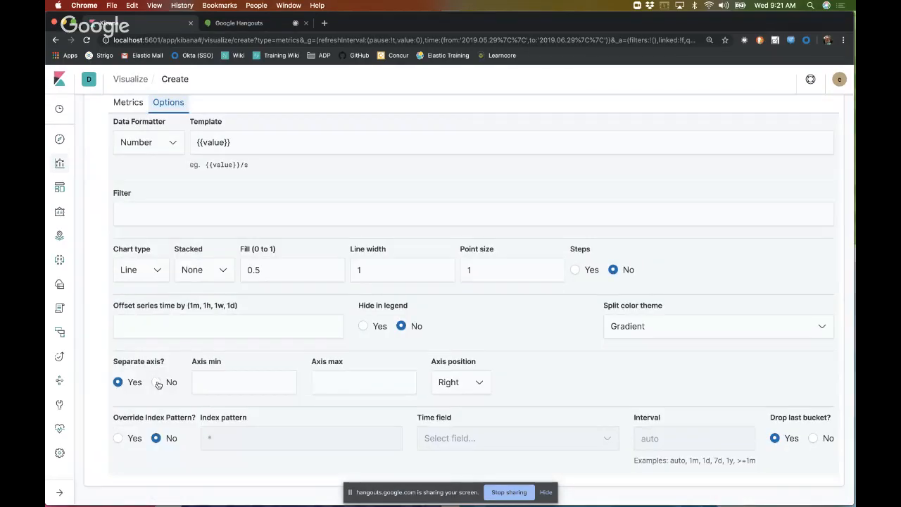
scroll(232, 331, "up", 3)
scroll(232, 330, "up", 5)
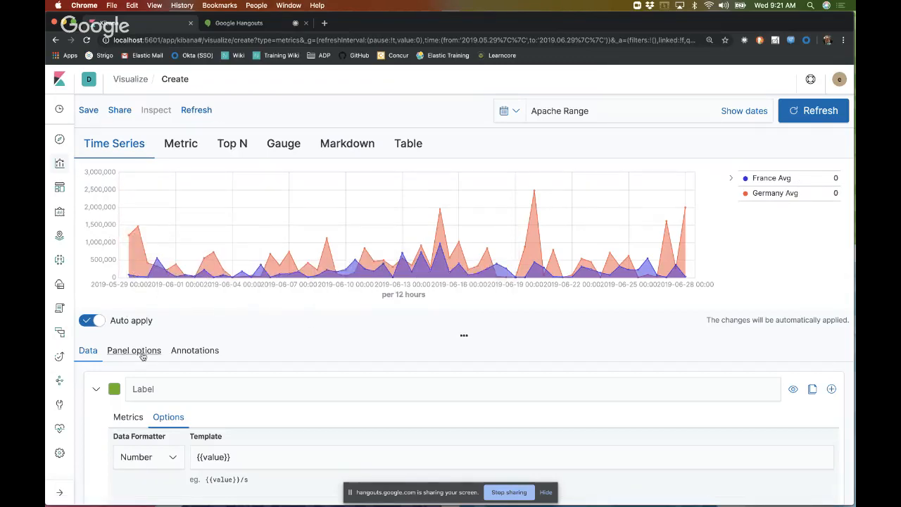
Step: Add a second metric to the average of bytes series and set its aggregation to Filter Ratio
scroll(281, 399, "down", 5)
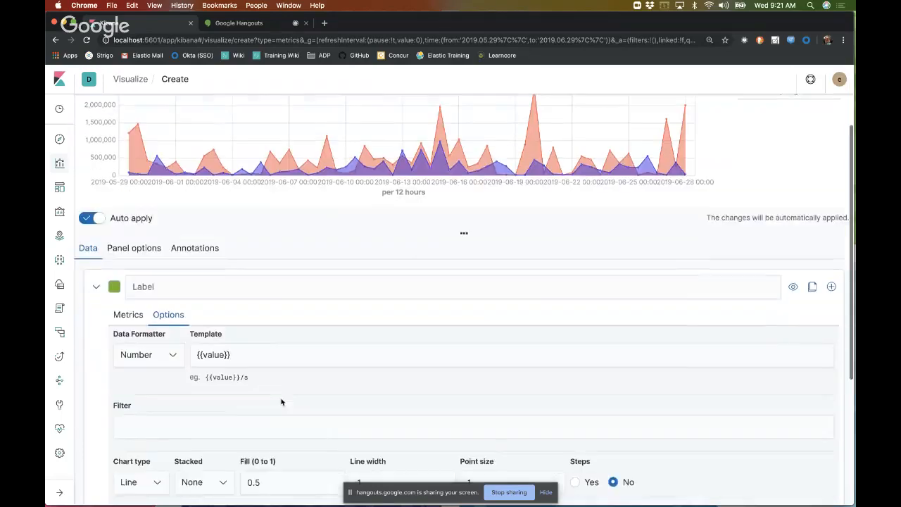
scroll(280, 399, "down", 3)
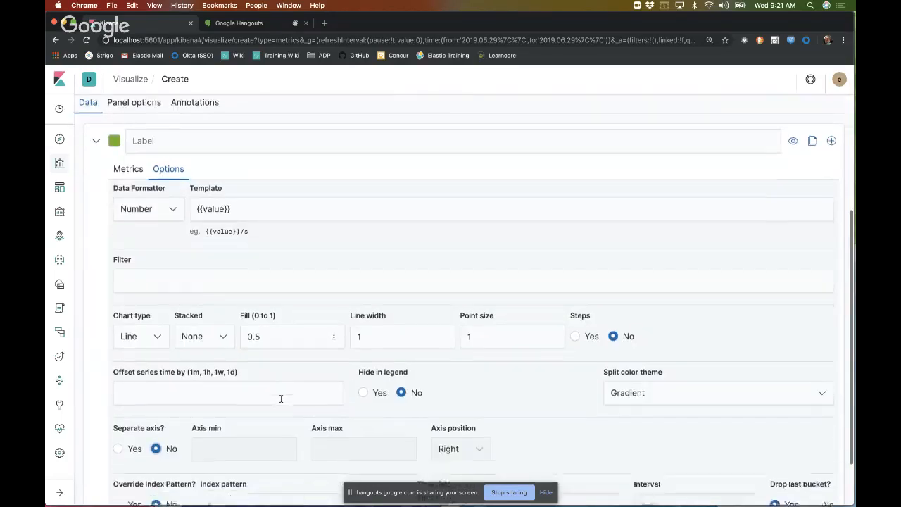
scroll(281, 401, "up", 2)
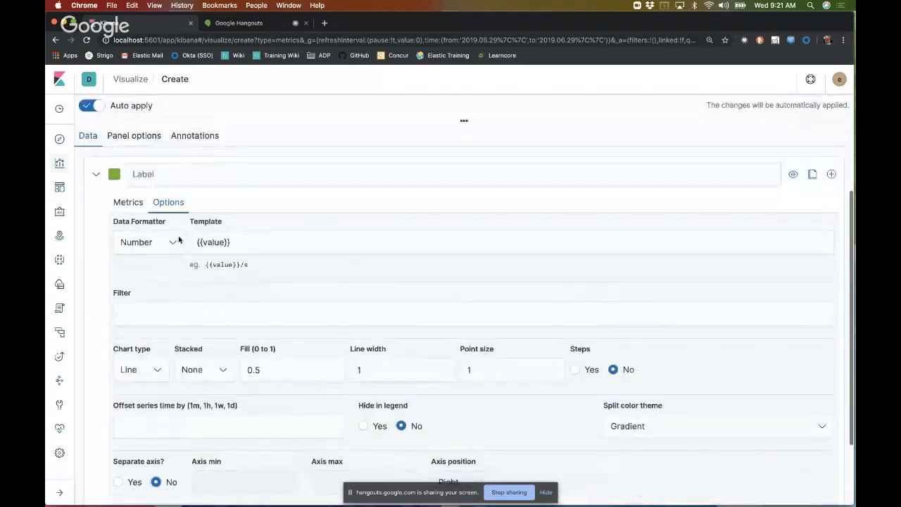
left_click(131, 202)
left_click(356, 370)
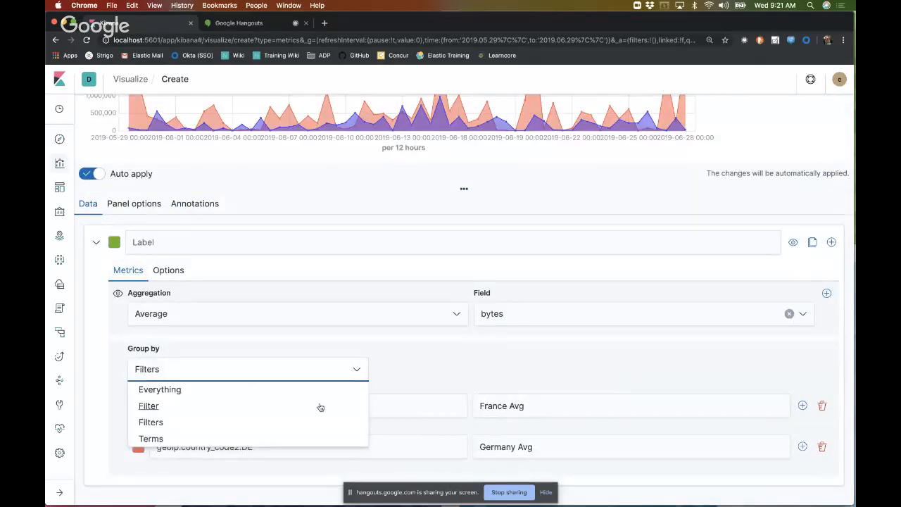
left_click(447, 365)
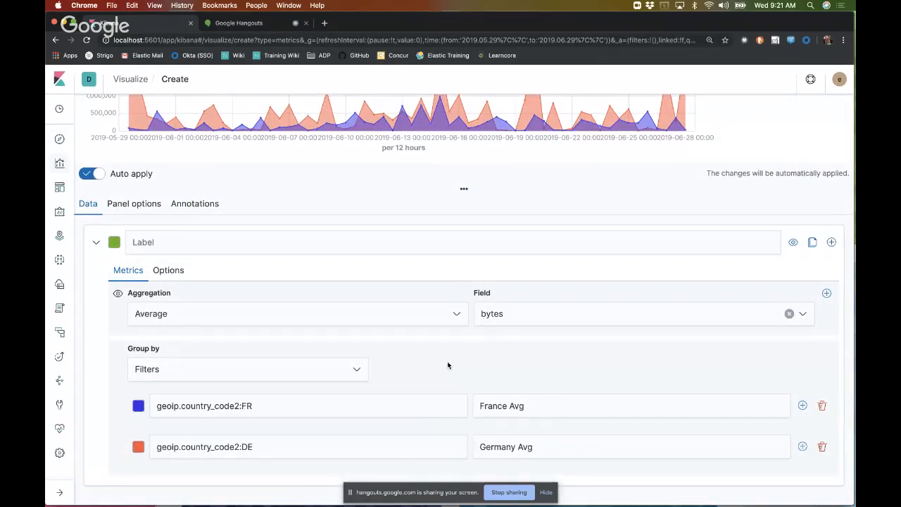
left_click(826, 293)
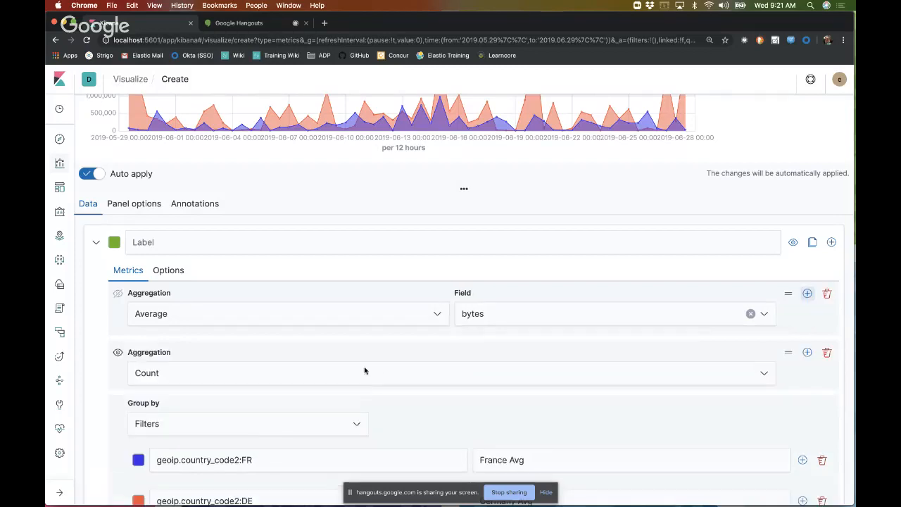
left_click(260, 366)
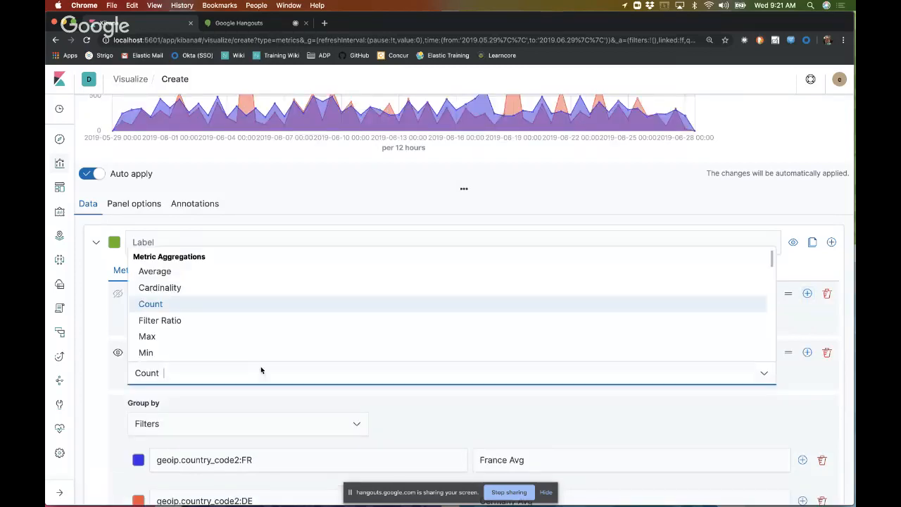
left_click(188, 320)
scroll(440, 410, "down", 2)
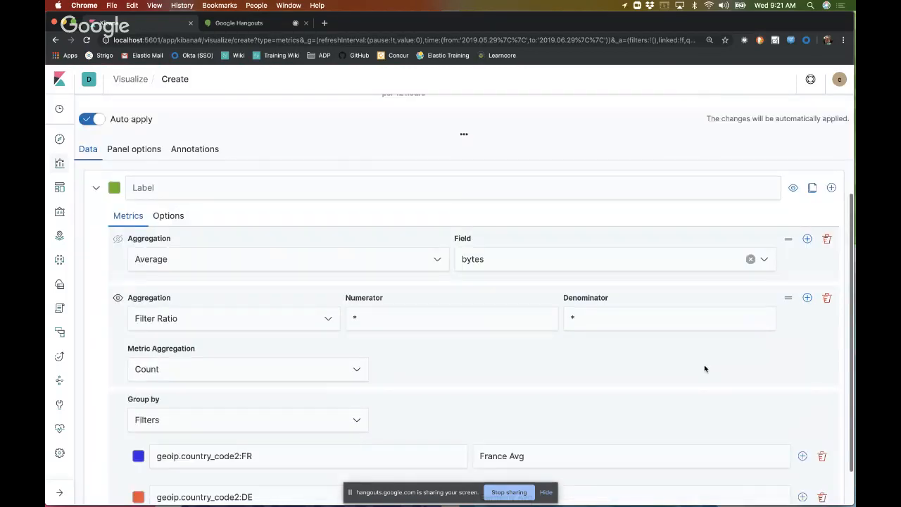
scroll(483, 410, "down", 2)
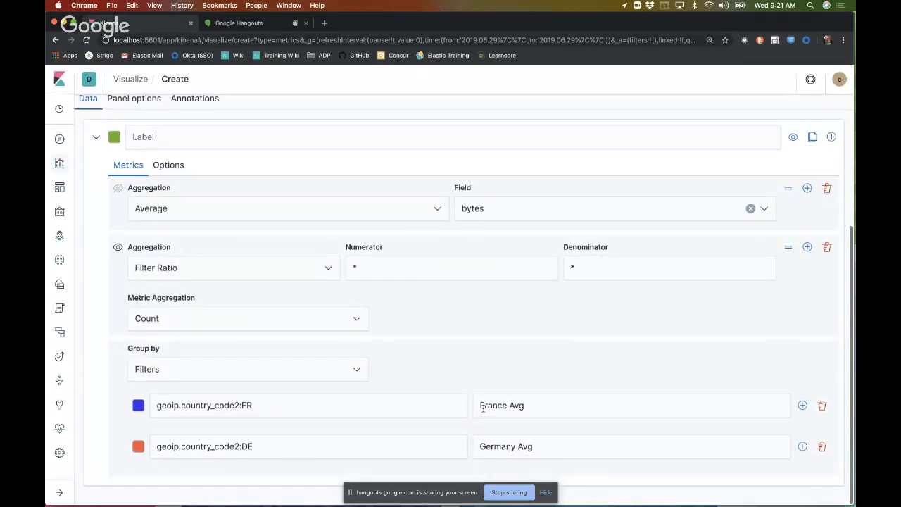
Step: Set the Filter Ratio's numerator to geoip.country_code2:FR, reusing the query of the France Avg filter
scroll(483, 408, "up", 1)
left_click(417, 300)
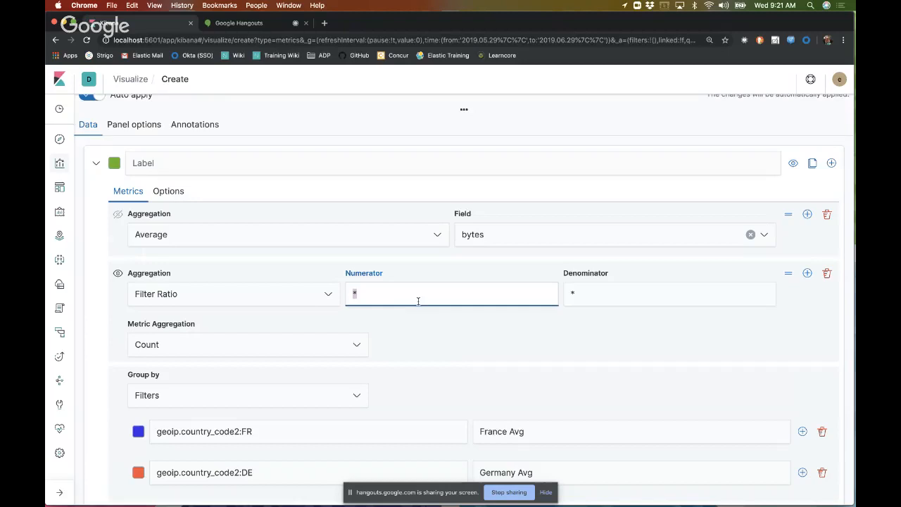
type("\\")
key("BackSpace")
type("geoip.")
left_click_drag(255, 431, 141, 435)
key("super+c")
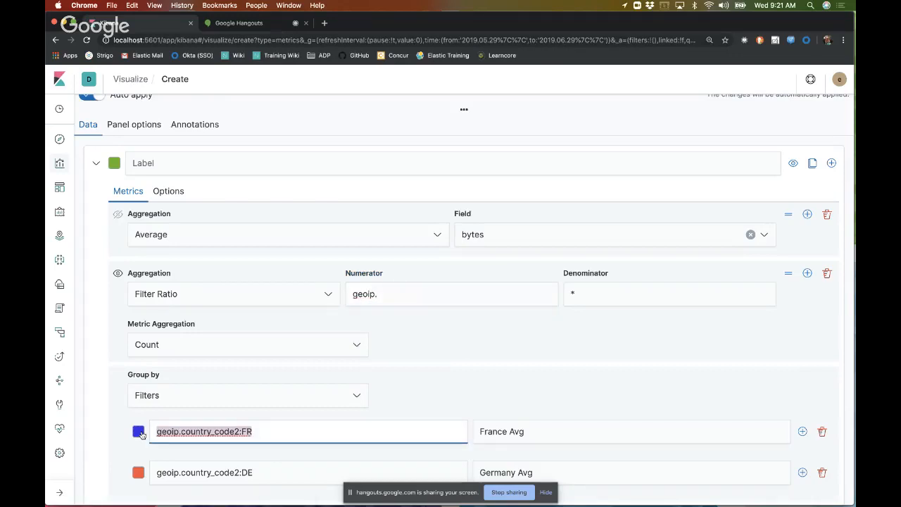
triple_click(395, 299)
key("super+v")
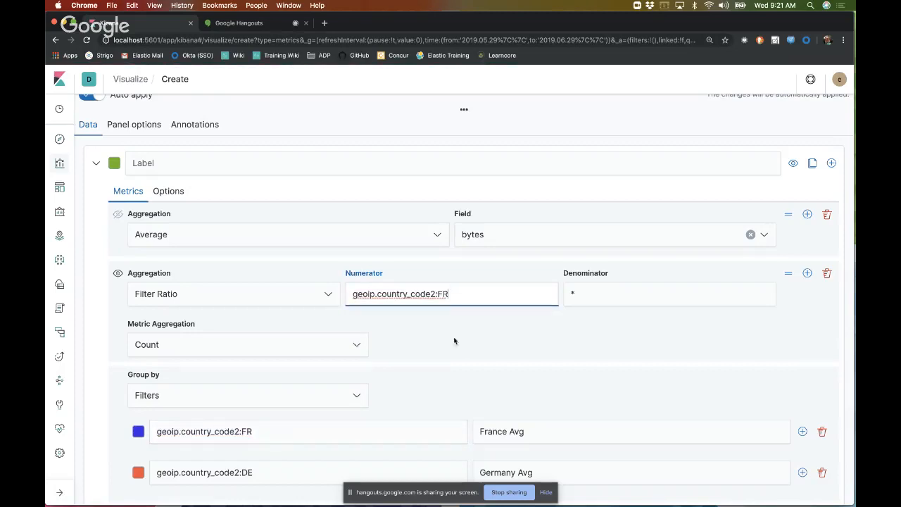
Step: Copy the Germany Avg filter query geoip.country_code2:DE and discard the newly added Count metric
left_click(807, 274)
scroll(539, 398, "down", 3)
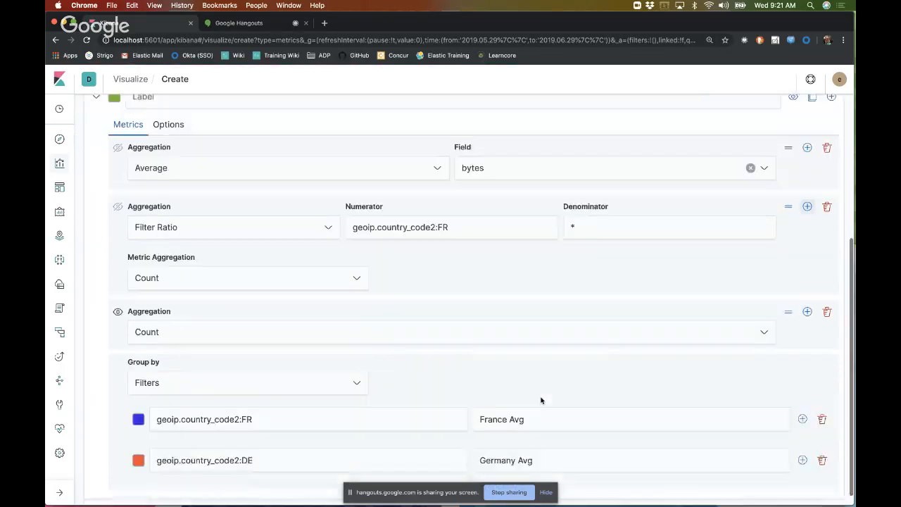
left_click(172, 447)
left_click_drag(173, 446, 154, 446)
key("ctrl+c")
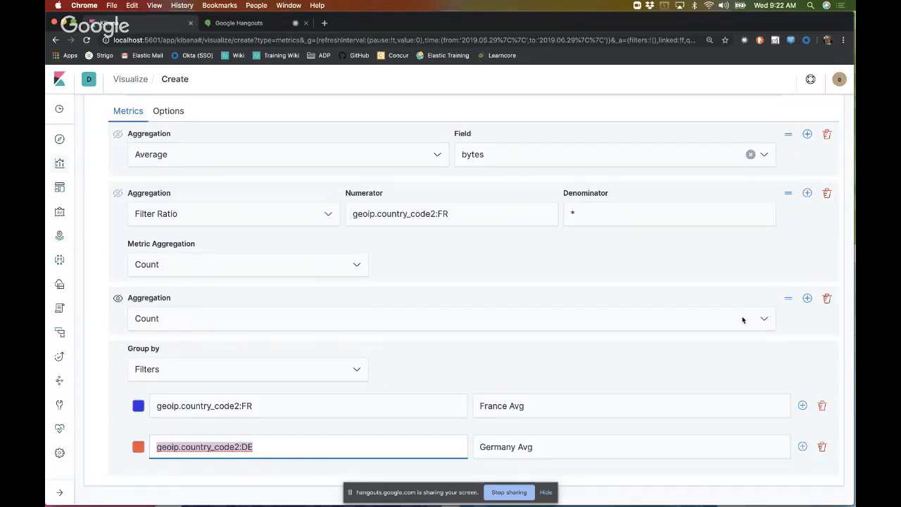
left_click(827, 299)
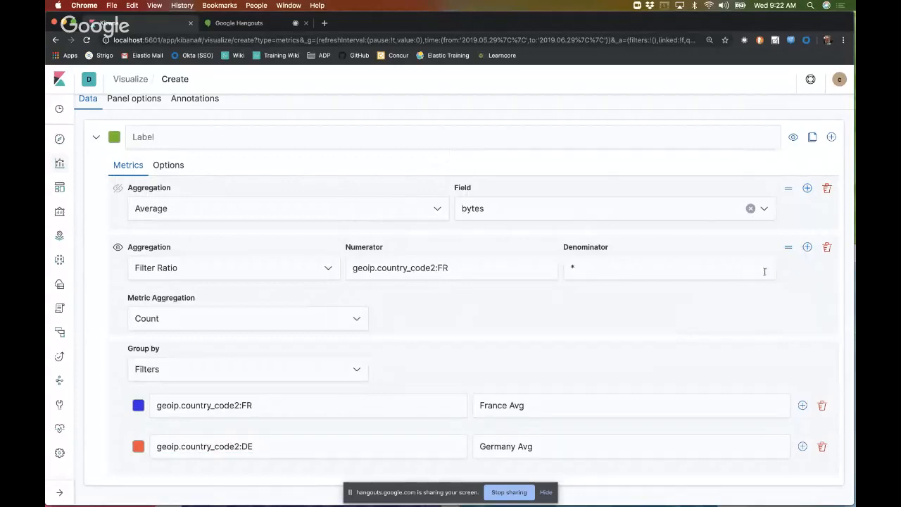
Step: Add another Filter Ratio metric after the France one, with geoip.country_code2:DE as its numerator
left_click(807, 247)
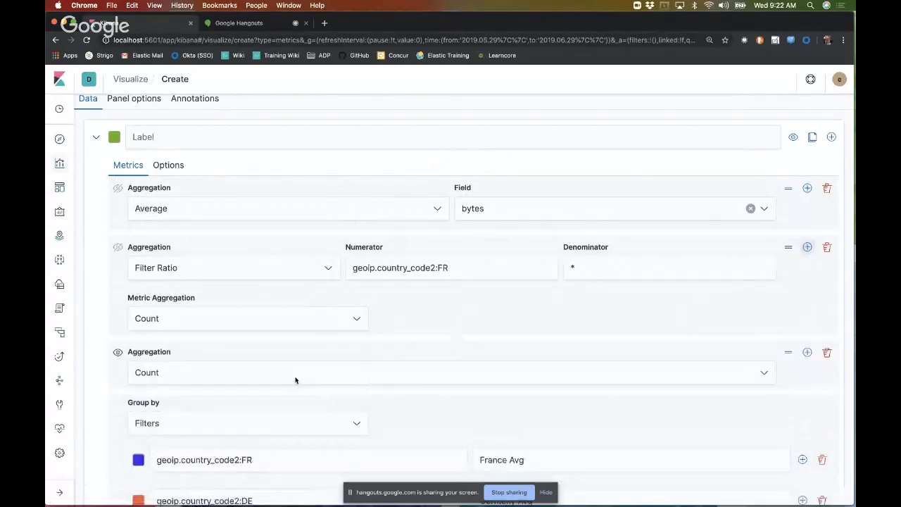
left_click(296, 380)
left_click(196, 316)
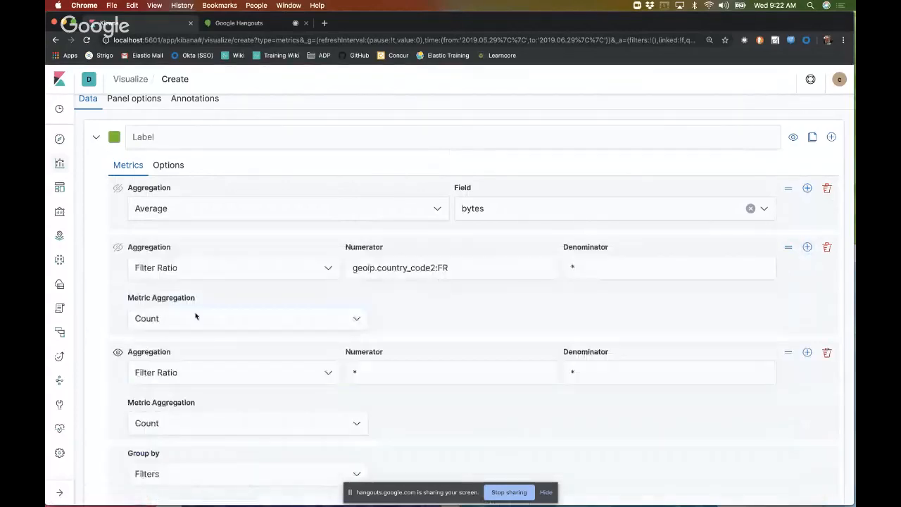
left_click(409, 372)
key("ctrl+v")
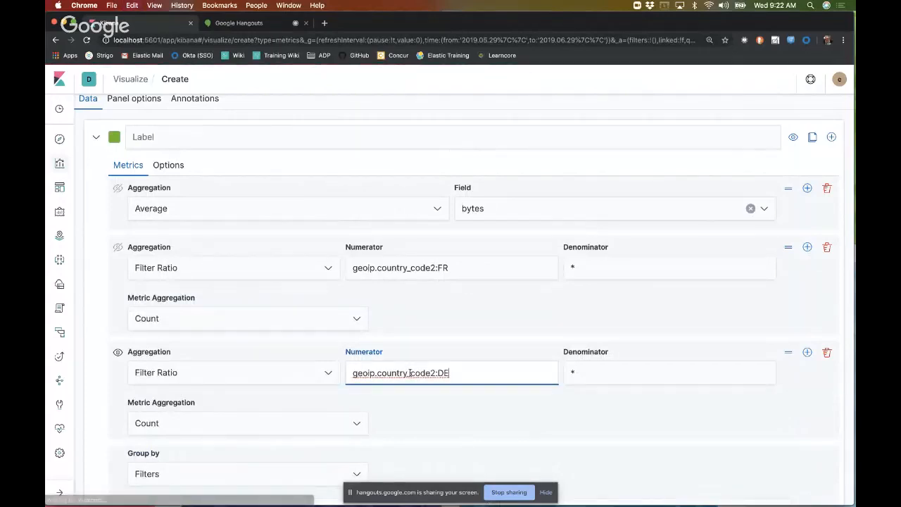
scroll(450, 372, "down", 3)
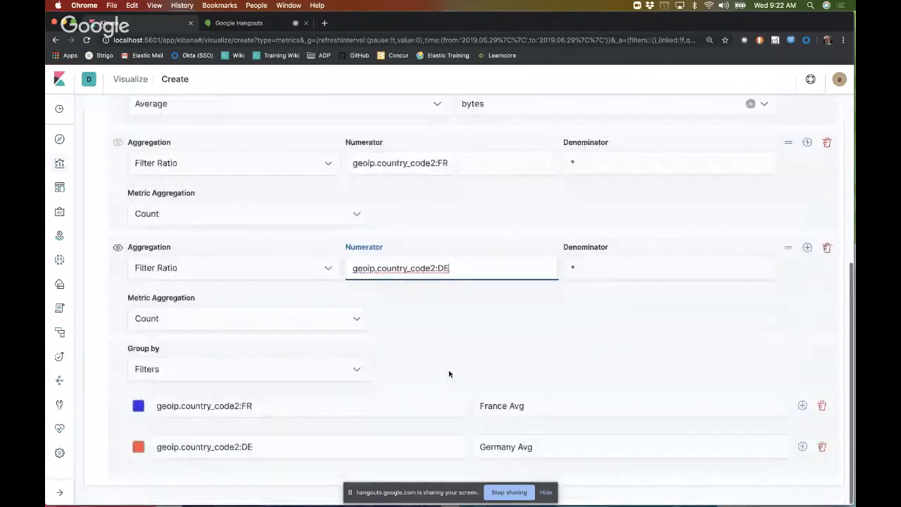
Step: Remove the France Avg filter from the grouping and add an empty filter row below Germany Avg
left_click(344, 375)
left_click(322, 420)
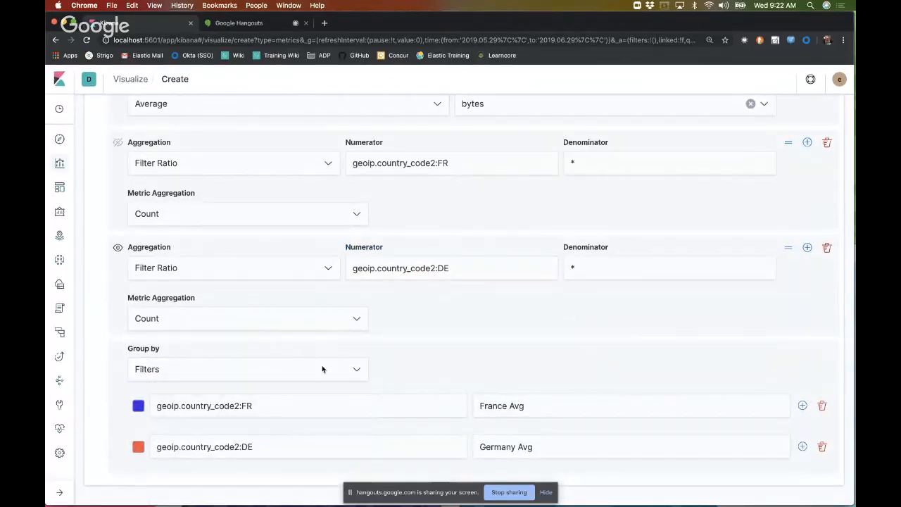
left_click(821, 406)
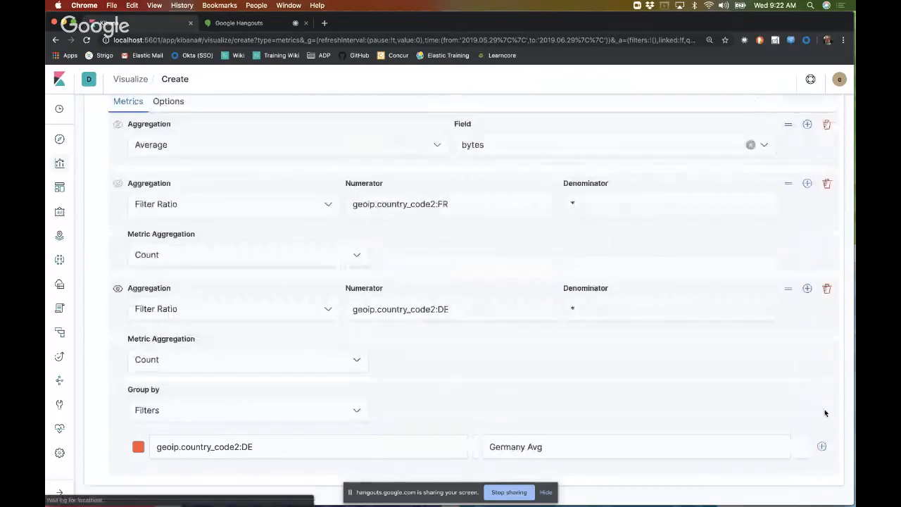
left_click(821, 448)
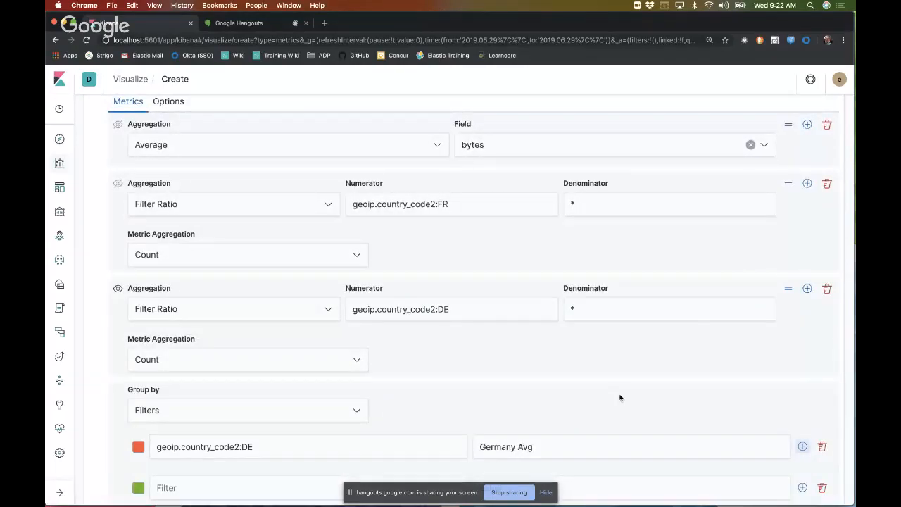
scroll(620, 397, "up", 5)
scroll(619, 398, "down", 6)
left_click(302, 313)
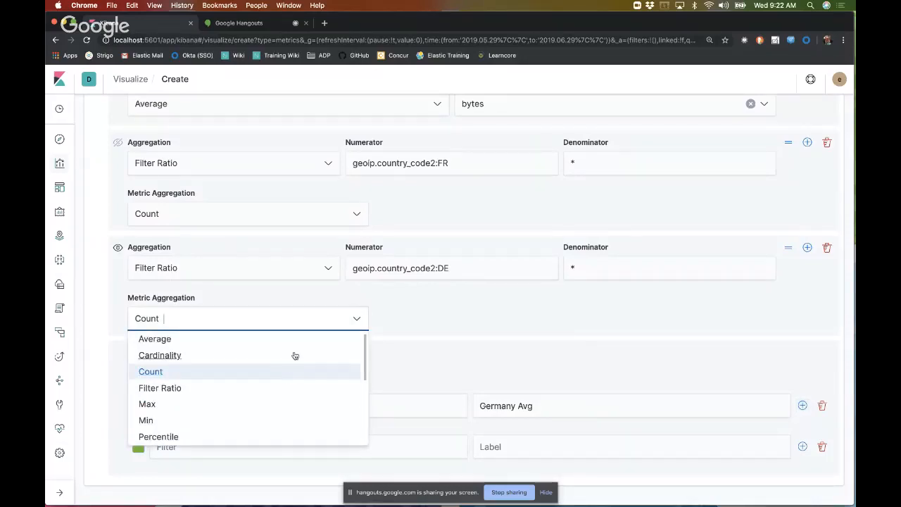
left_click(453, 312)
Step: Delete both Filter Ratio metrics and group the average of bytes series by Everything
scroll(507, 304, "up", 2)
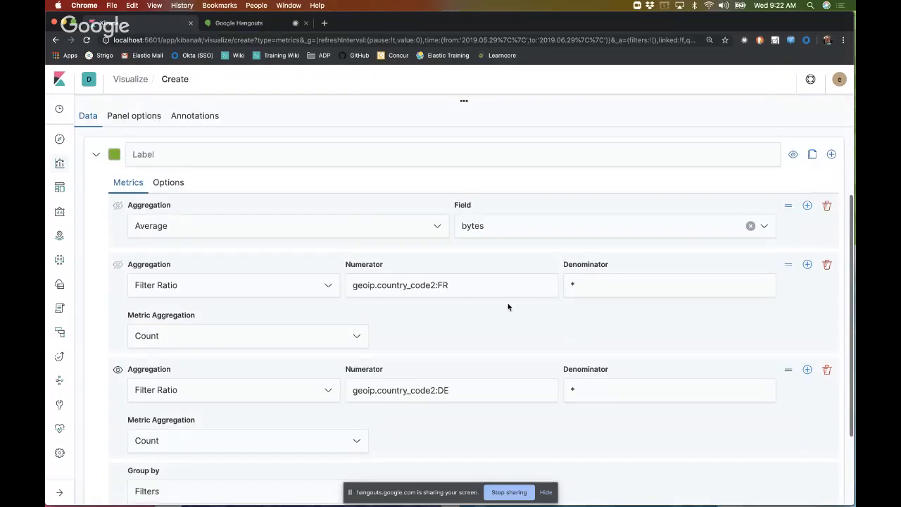
left_click(827, 264)
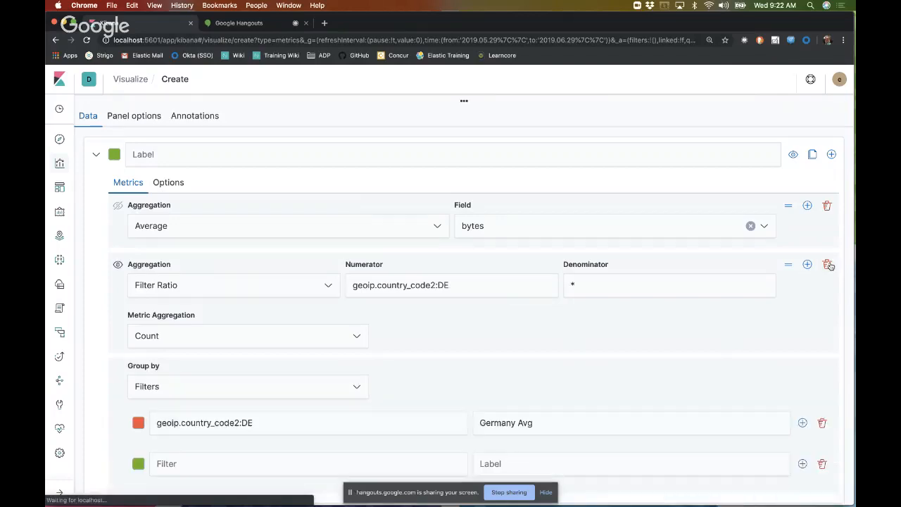
left_click(827, 264)
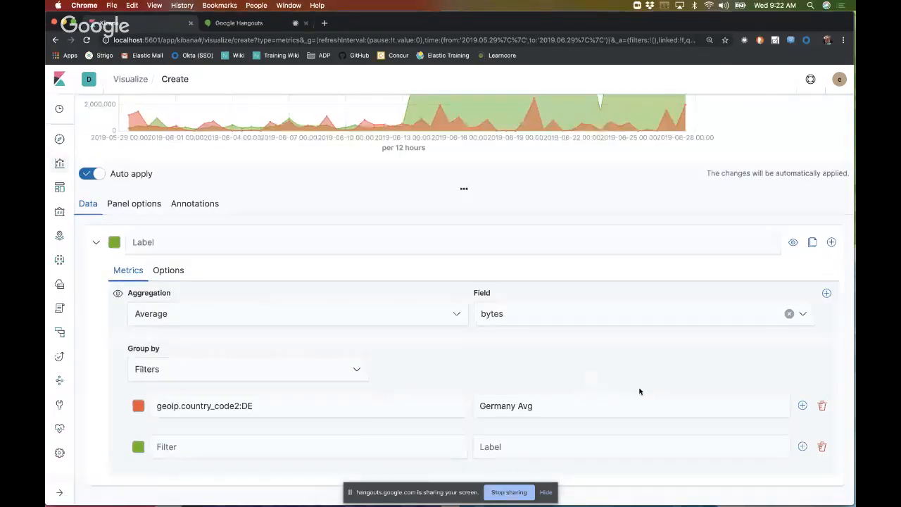
left_click(356, 369)
left_click(227, 391)
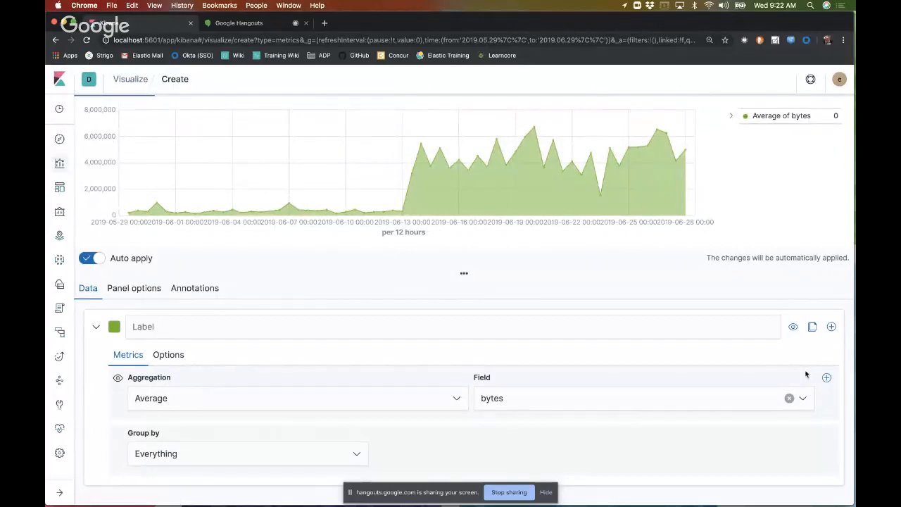
Step: Add a second metric after the average of bytes with the Filter Ratio aggregation
left_click(827, 377)
scroll(518, 433, "down", 2)
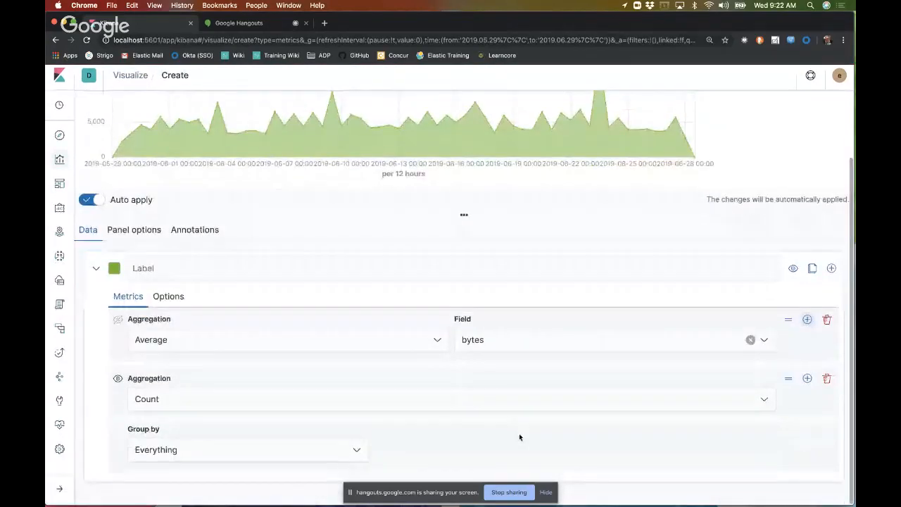
left_click(296, 400)
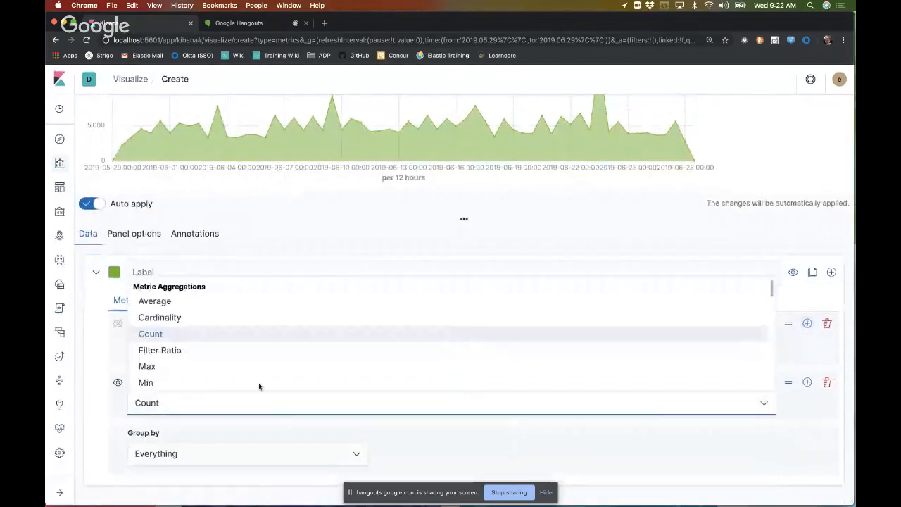
left_click(235, 352)
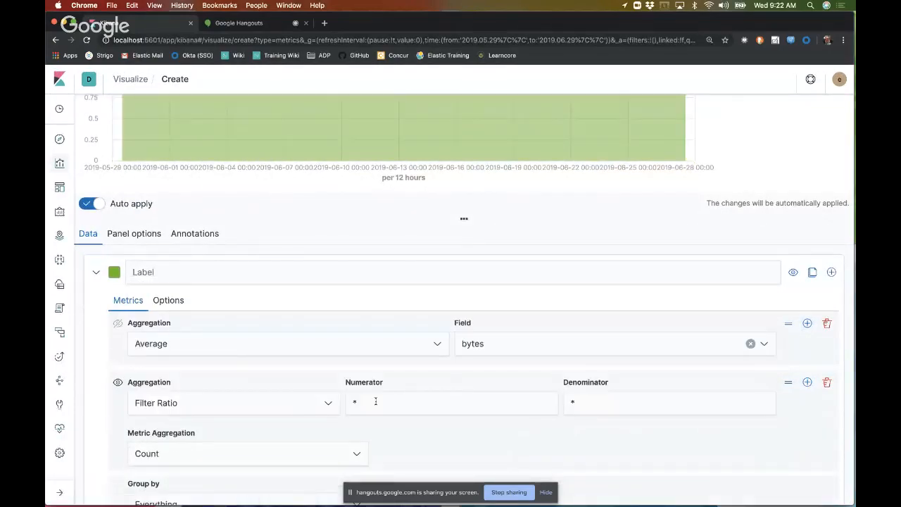
Step: Set the Filter Ratio's numerator to geoip.country_code2:FR, adapting the copied Germany query
scroll(376, 404, "down", 2)
double_click(388, 358)
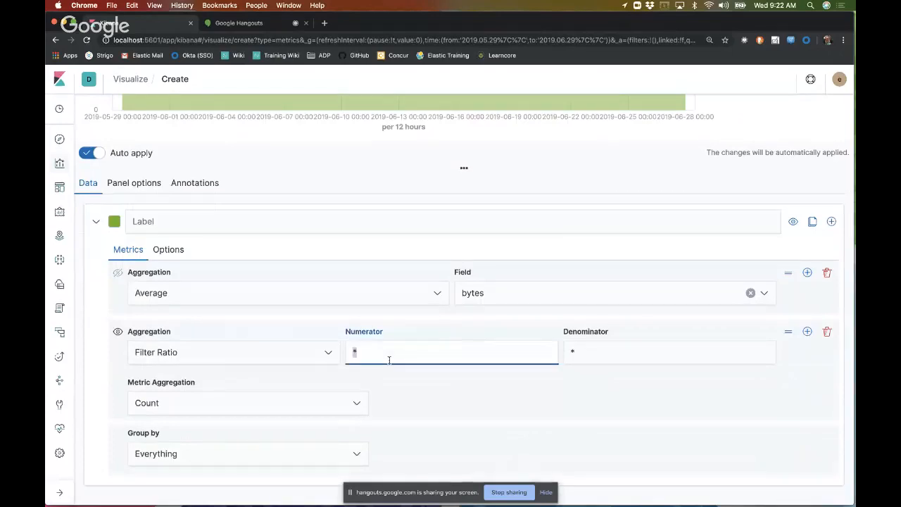
type("geoip.country_code2:DE")
key("BackSpace")
key("BackSpace")
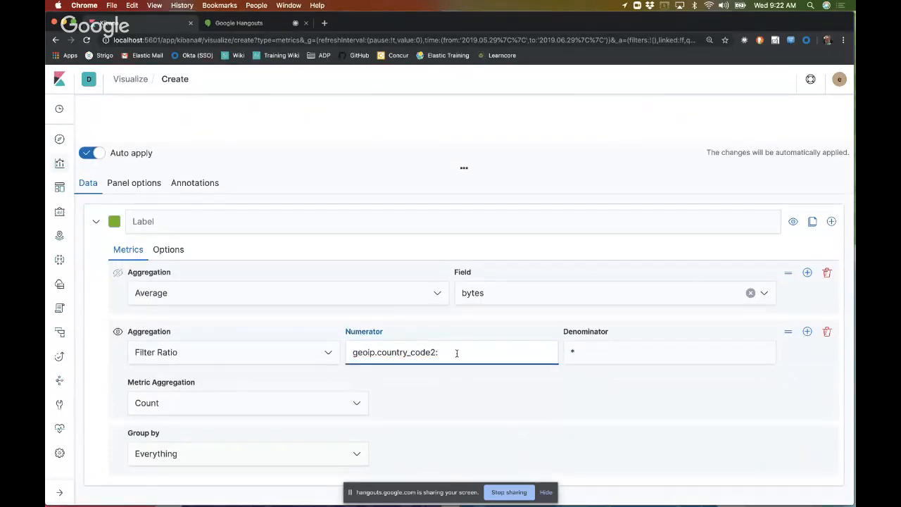
type("FR")
left_click(629, 435)
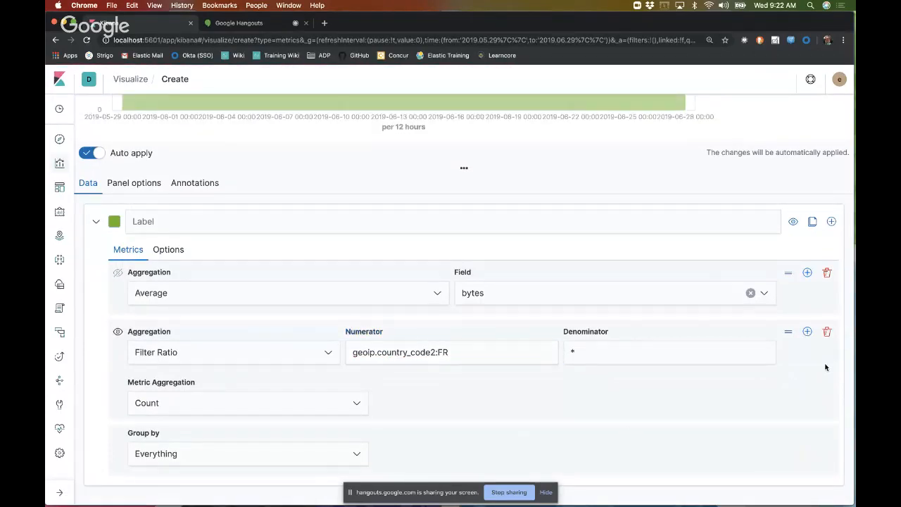
Step: Clone the France series and change the clone's Filter Ratio numerator to geoip.country_code2:DE
left_click(812, 221)
scroll(589, 406, "down", 5)
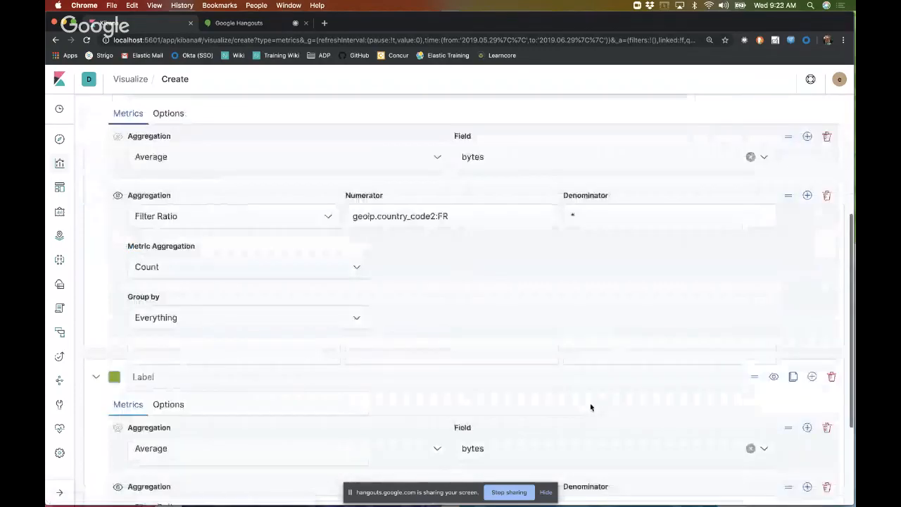
left_click(470, 350)
key("BackSpace")
key("BackSpace")
type("DE")
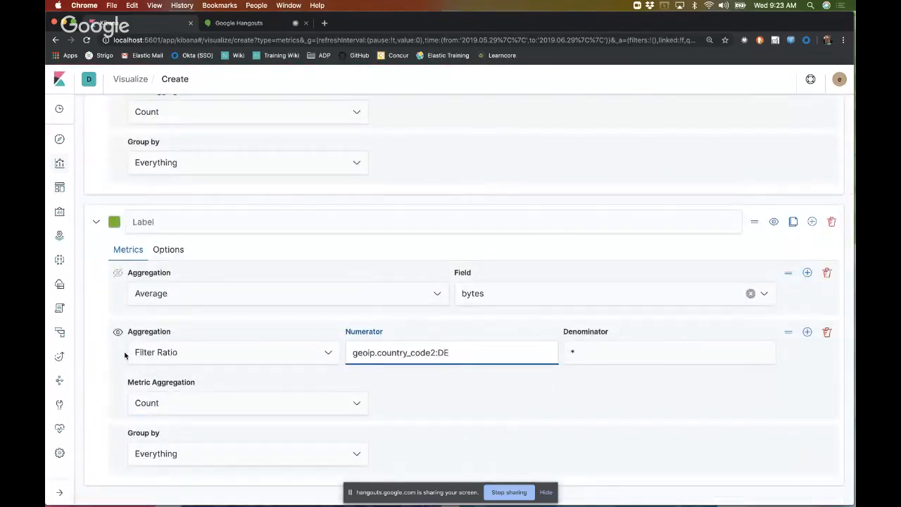
Step: Label the cloned series German Ratio and set its color to red
left_click(139, 229)
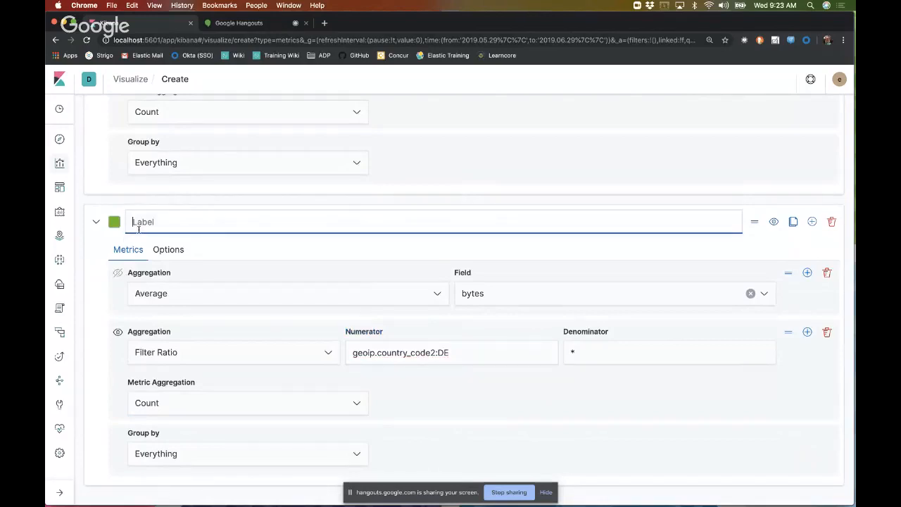
type("G")
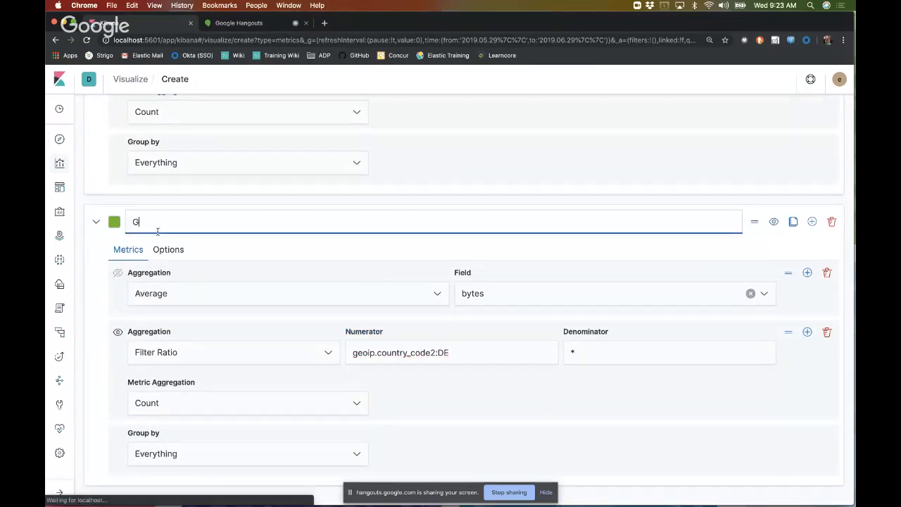
type("erman Ratio")
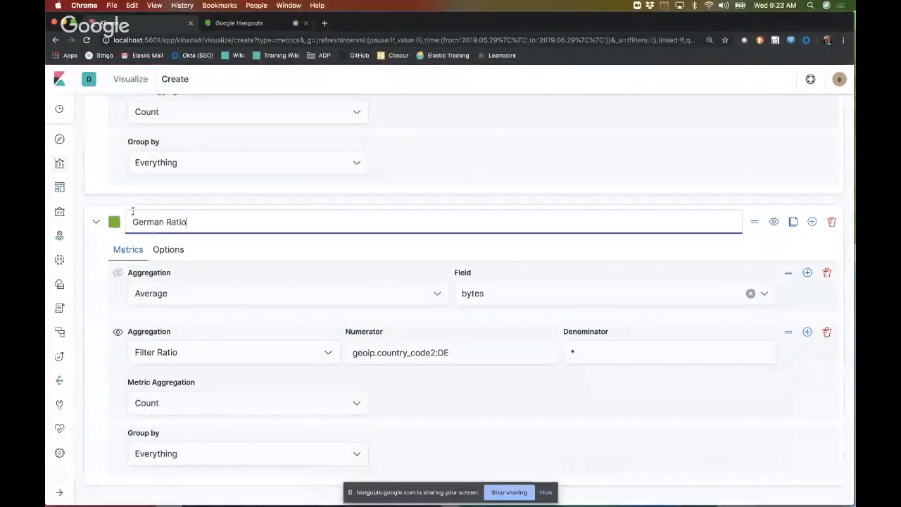
left_click(114, 222)
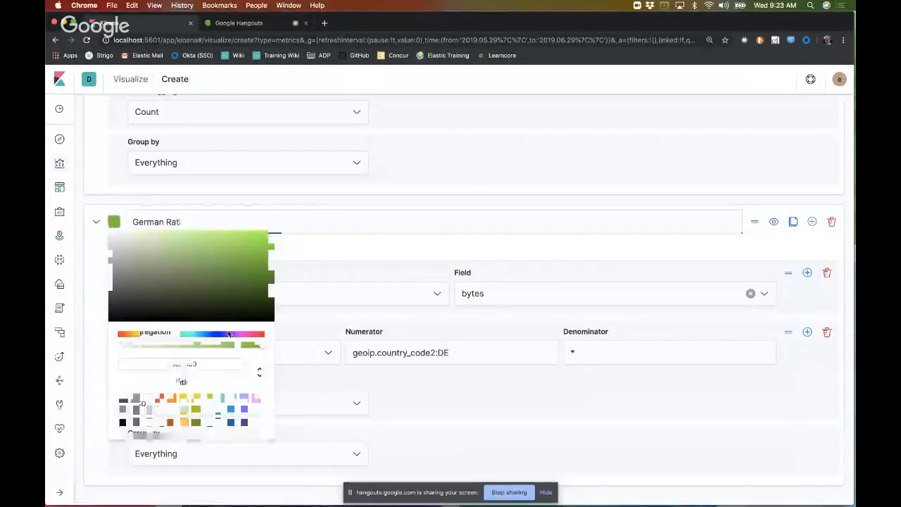
left_click(262, 335)
left_click(345, 239)
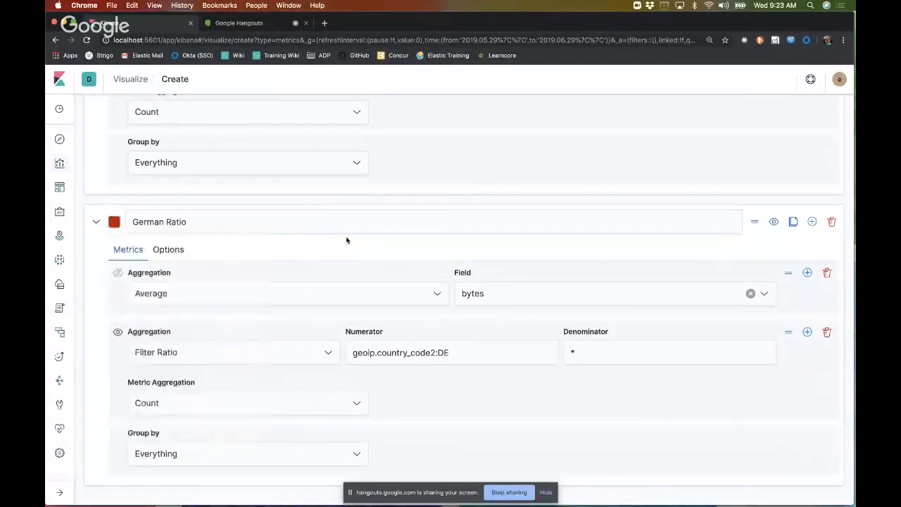
Step: Label the original series with the FR numerator France Ratio and set its color to blue
scroll(346, 239, "up", 5)
left_click(177, 291)
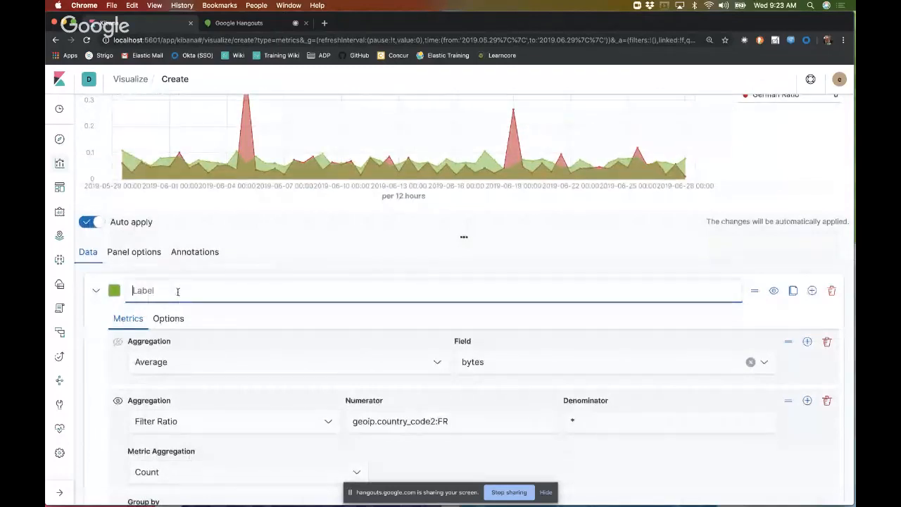
type("France")
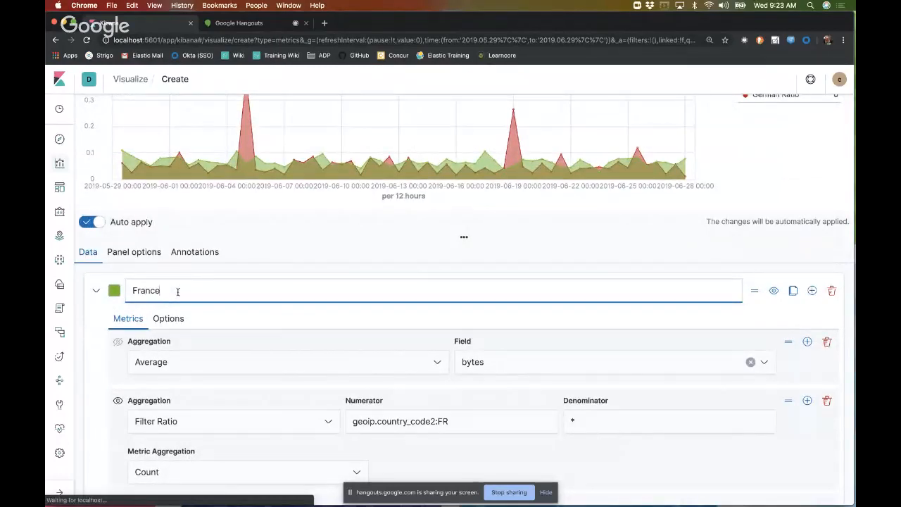
type(" Ra")
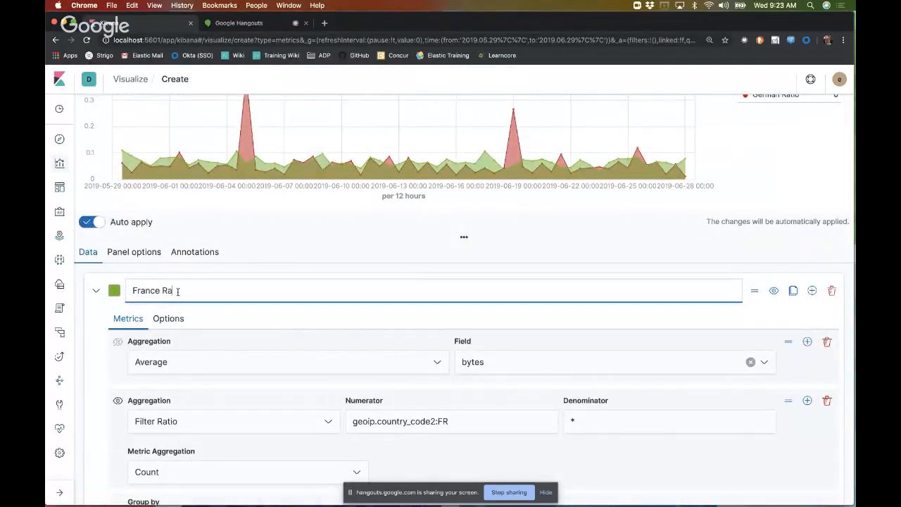
type("tio")
left_click(114, 290)
left_click(224, 404)
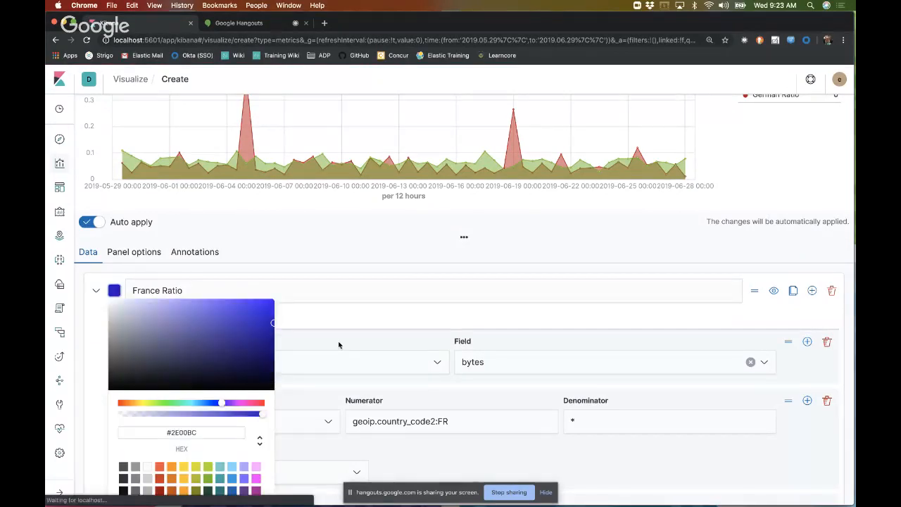
left_click(389, 271)
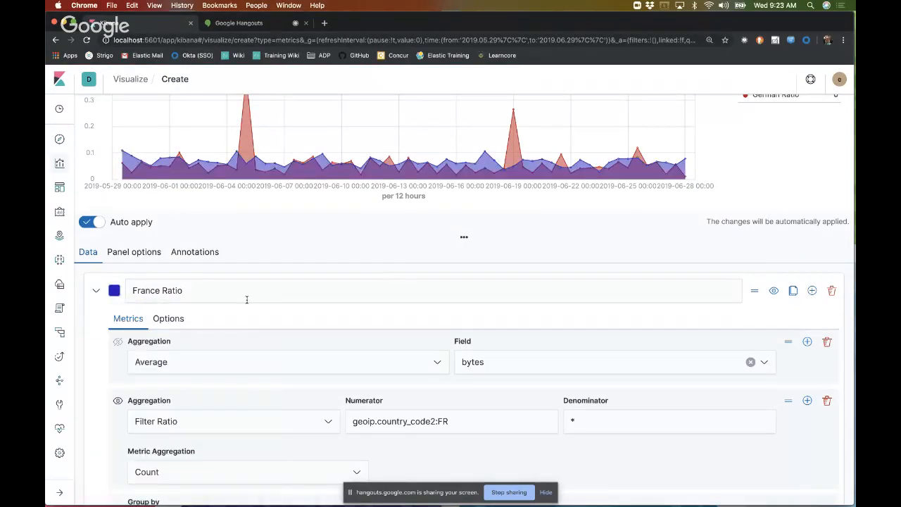
Step: Set the denominator of the France Ratio series' Filter Ratio to geoip.country_code2:DE
scroll(246, 299, "up", 2)
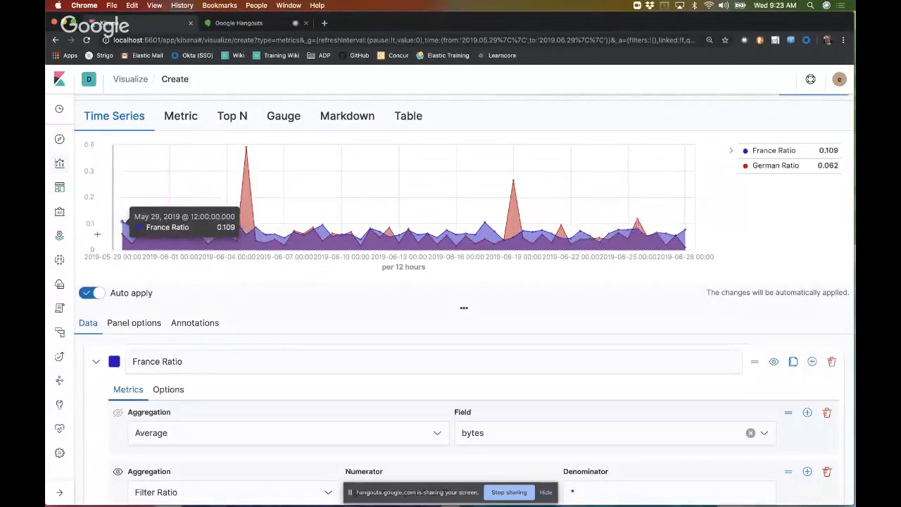
scroll(338, 324, "down", 4)
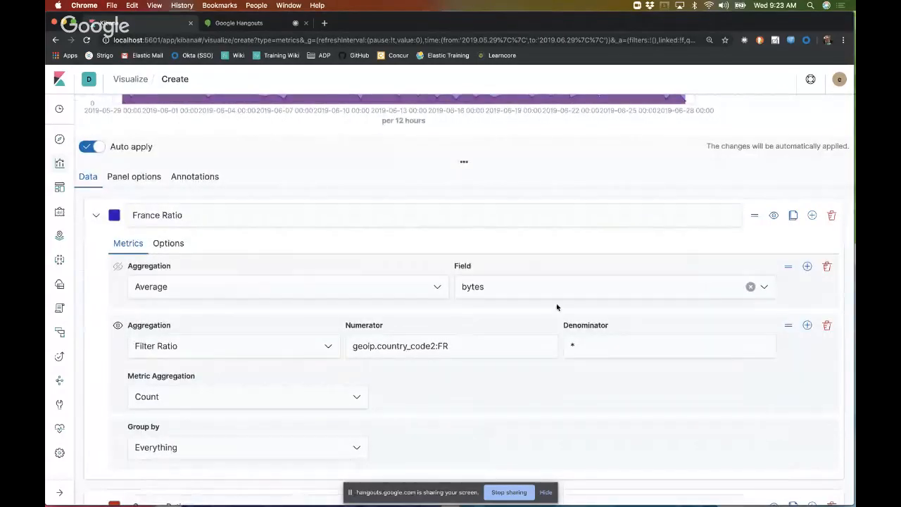
left_click(612, 346)
type("geoip")
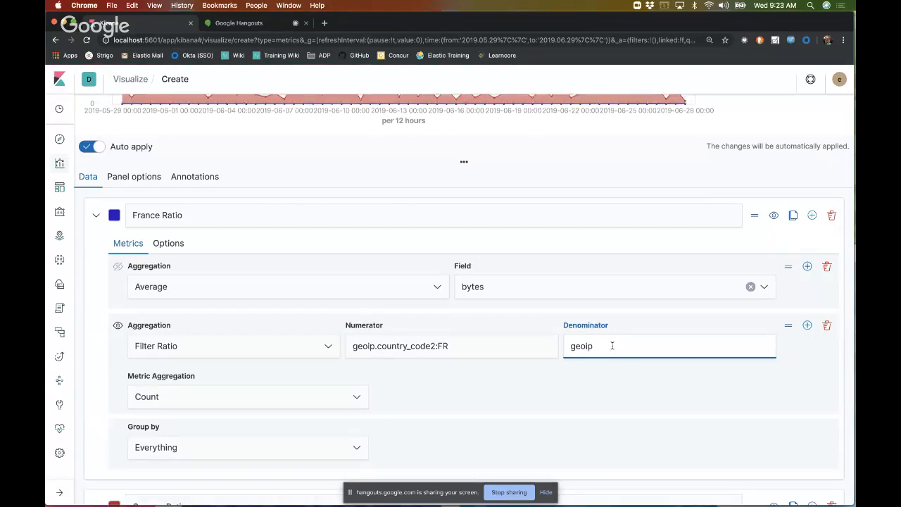
type(".count")
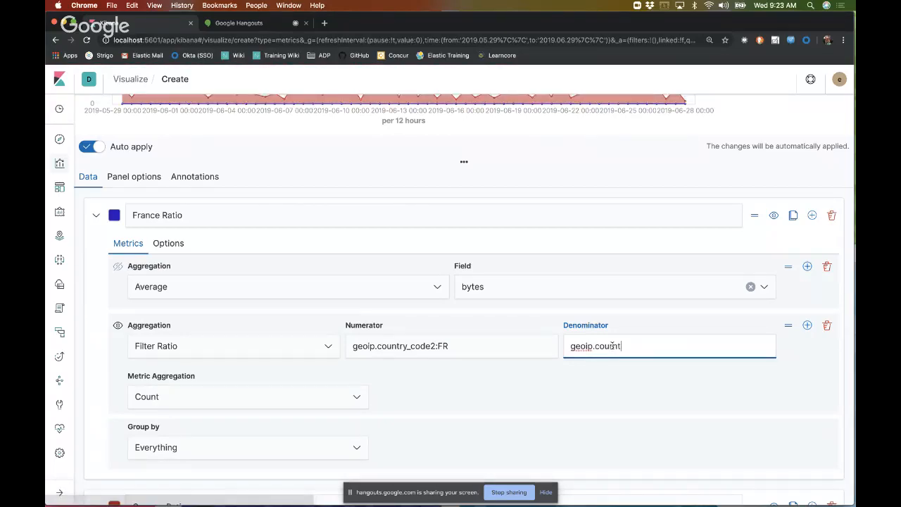
type("ry_code2:DER")
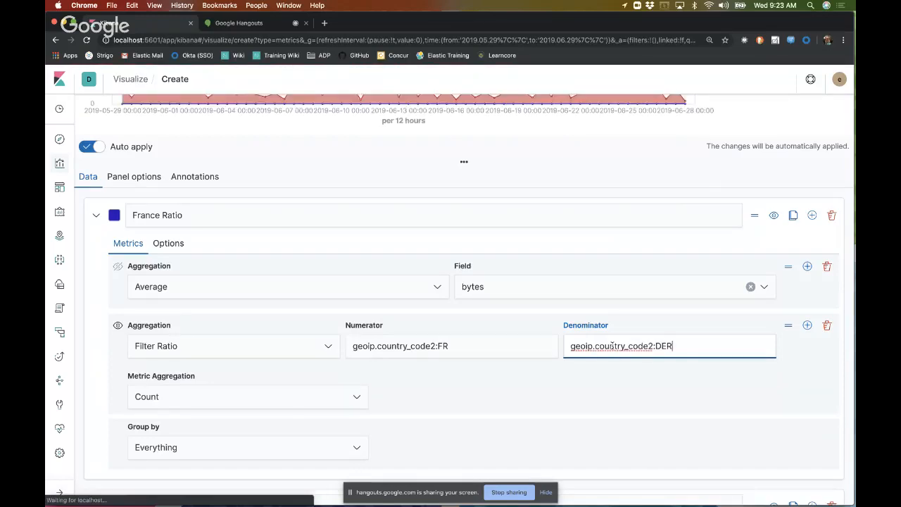
left_click(706, 351)
key("BackSpace")
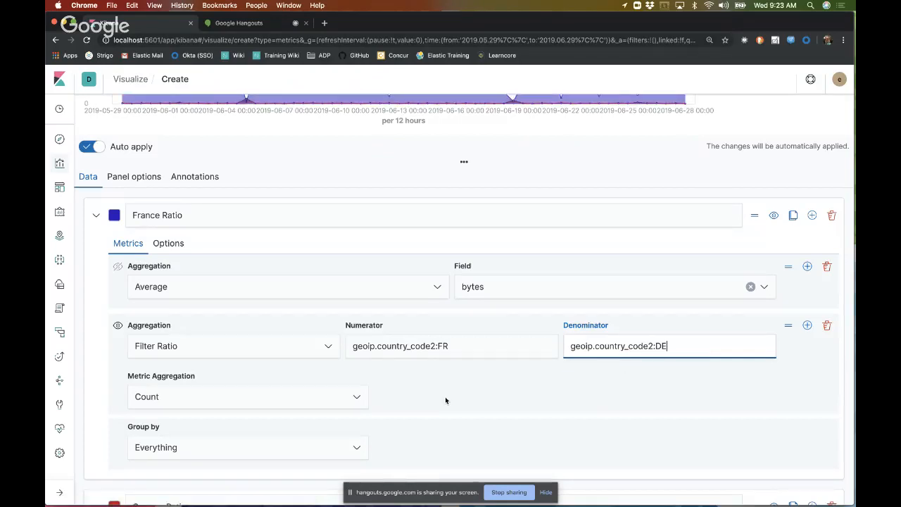
Step: Delete the German Ratio series and review the chart of the France Ratio series alone
scroll(445, 396, "down", 5)
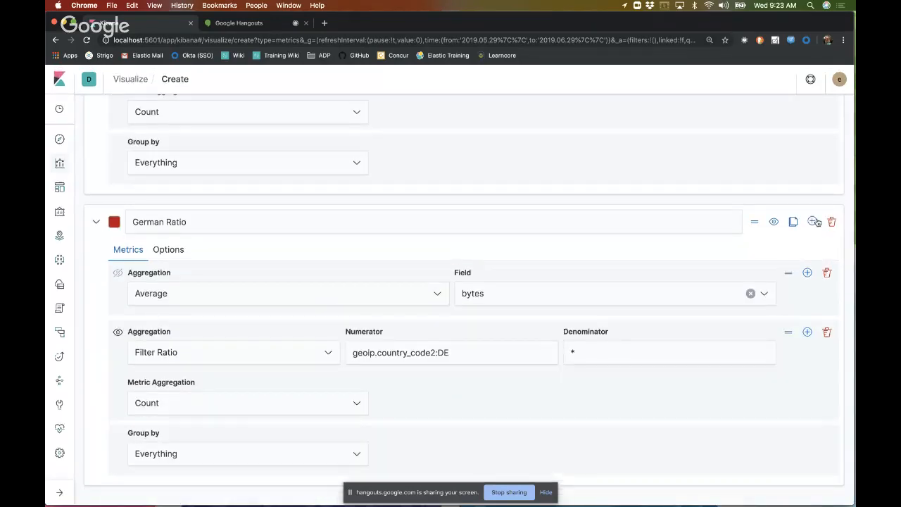
left_click(831, 222)
scroll(605, 243, "up", 5)
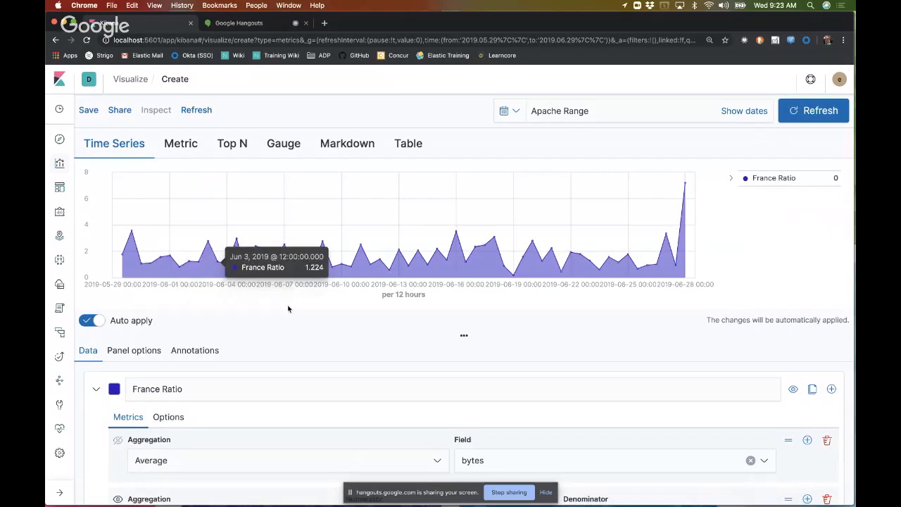
scroll(260, 303, "down", 2)
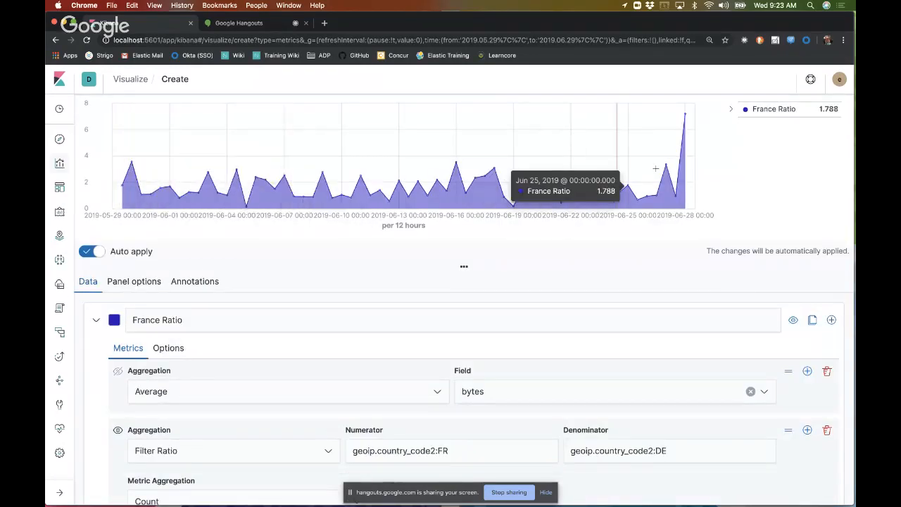
Step: Rename the France Ratio series to France:Germany Ratio and check the chart against its Filter Ratio settings
left_click(160, 321)
type(":G")
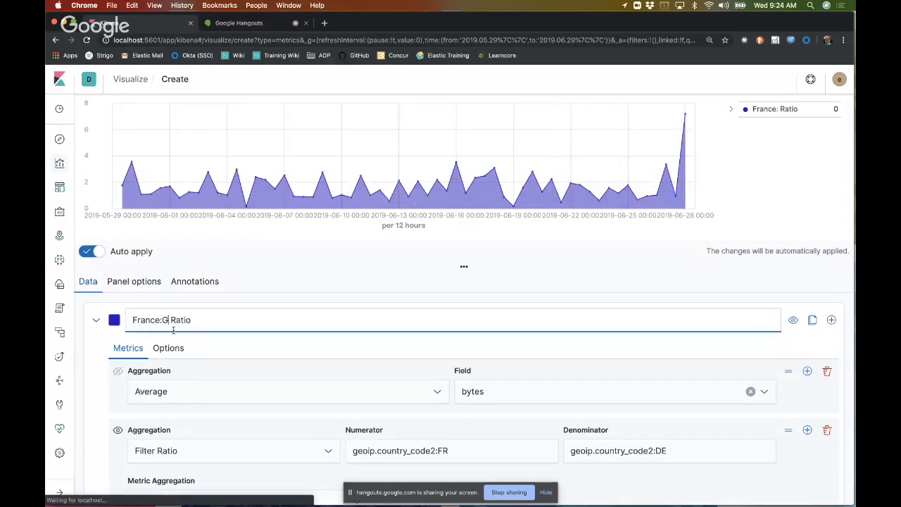
type("ermany")
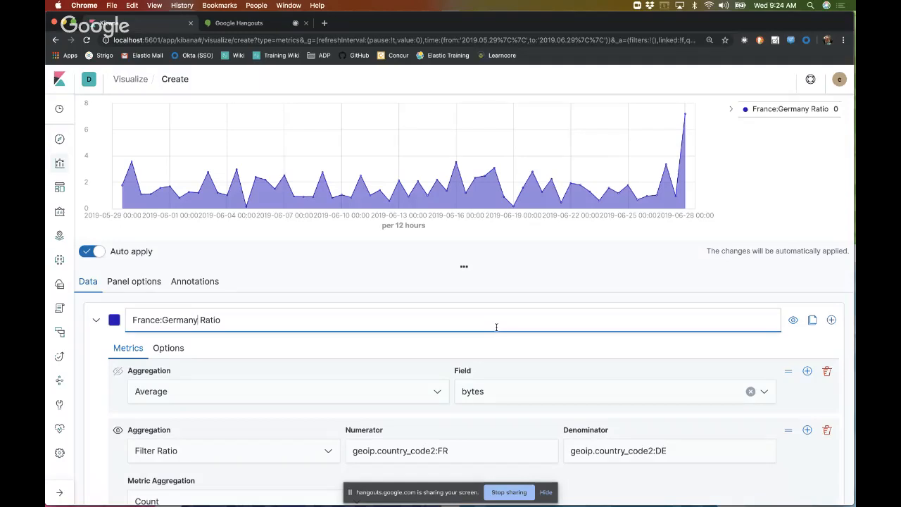
scroll(484, 232, "down", 3)
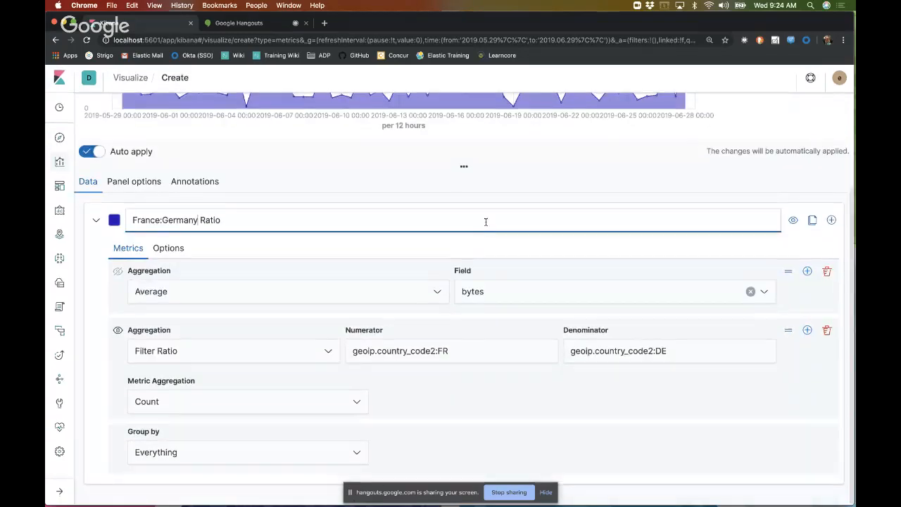
scroll(493, 284, "up", 5)
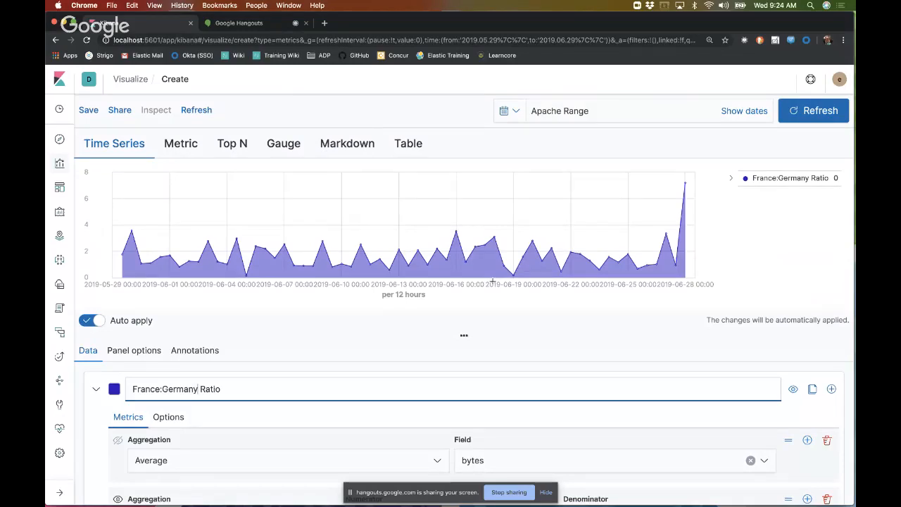
scroll(494, 434, "down", 5)
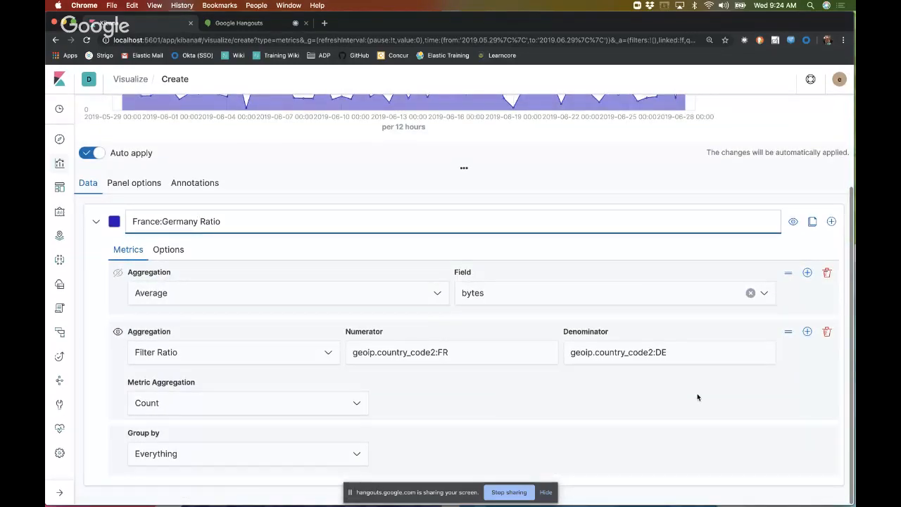
Step: Remove the Filter Ratio aggregation from the series and group its average of bytes by Filters
left_click(827, 333)
scroll(437, 256, "up", 2)
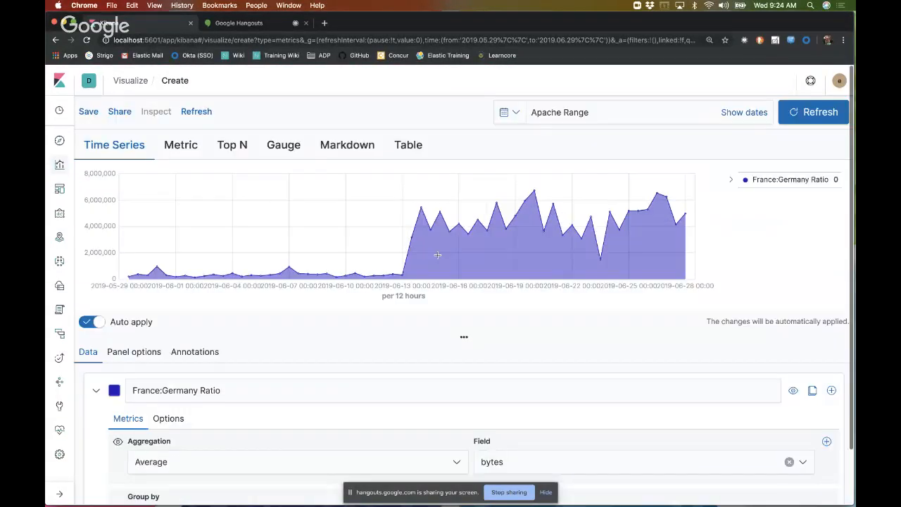
scroll(438, 256, "down", 2)
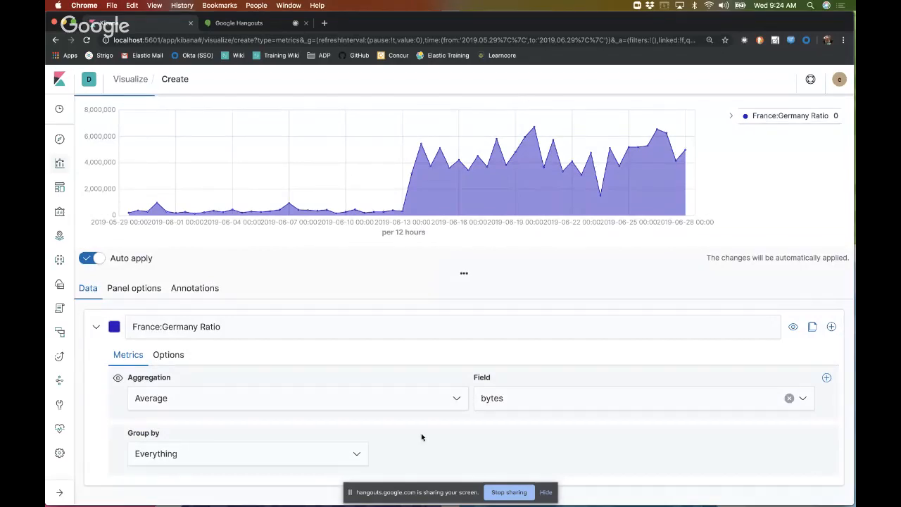
left_click(352, 453)
left_click(251, 418)
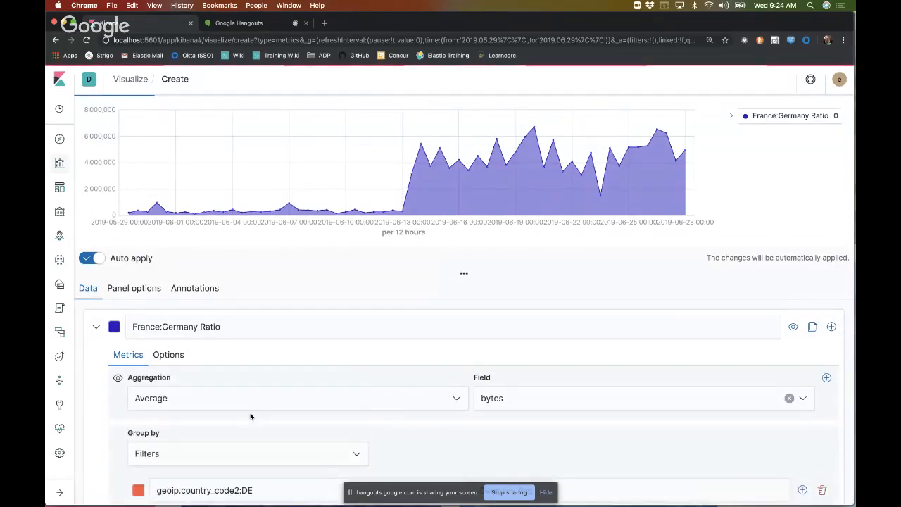
scroll(420, 412, "down", 2)
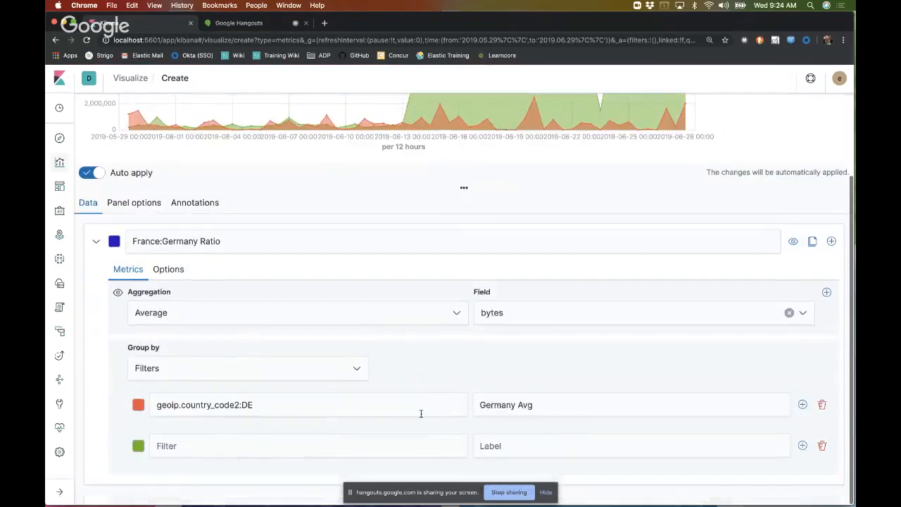
Step: Fill the empty second group filter with geoip.country_code2:FR and label it France Avg
left_click(300, 454)
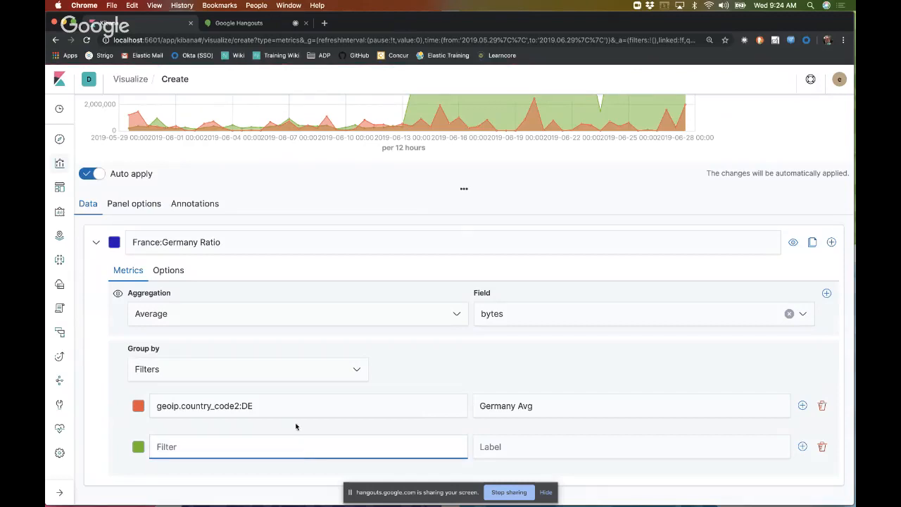
triple_click(294, 408)
key("ctrl+c")
left_click(275, 450)
key("ctrl+v")
key("BackSpace")
key("BackSpace")
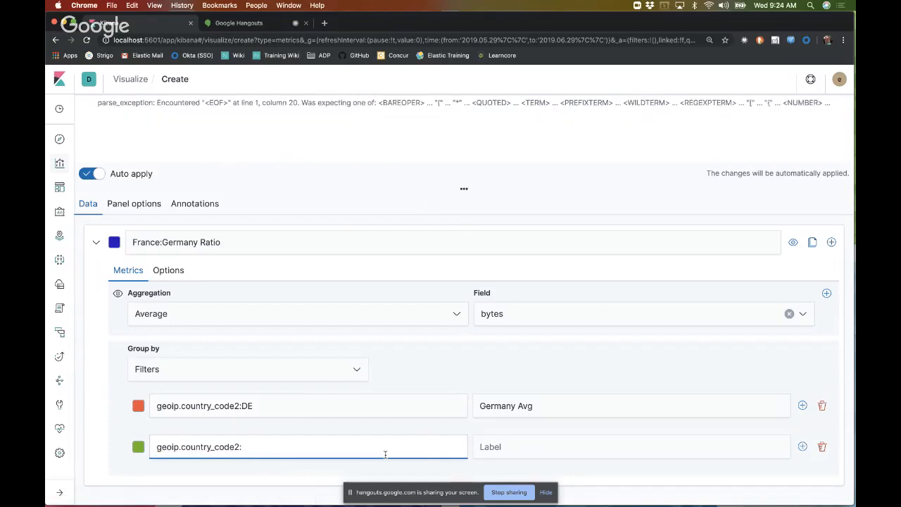
type("FR")
left_click(532, 450)
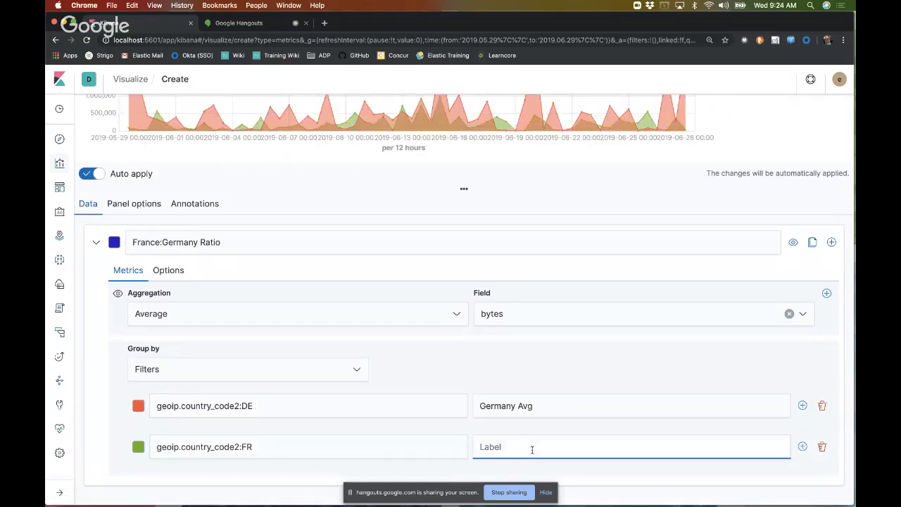
type("France Avg")
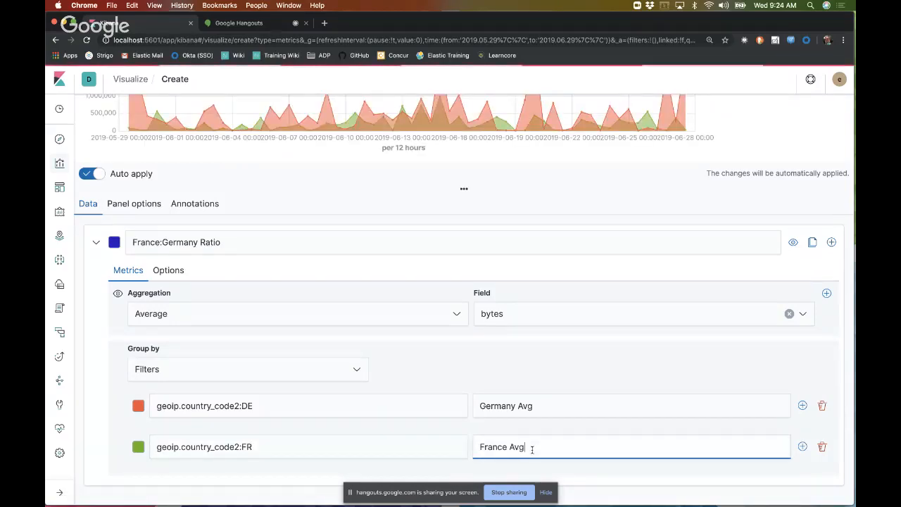
Step: Clear the France:Germany Ratio series label and review the chart of the Germany and France averages
left_click_drag(220, 242, 104, 242)
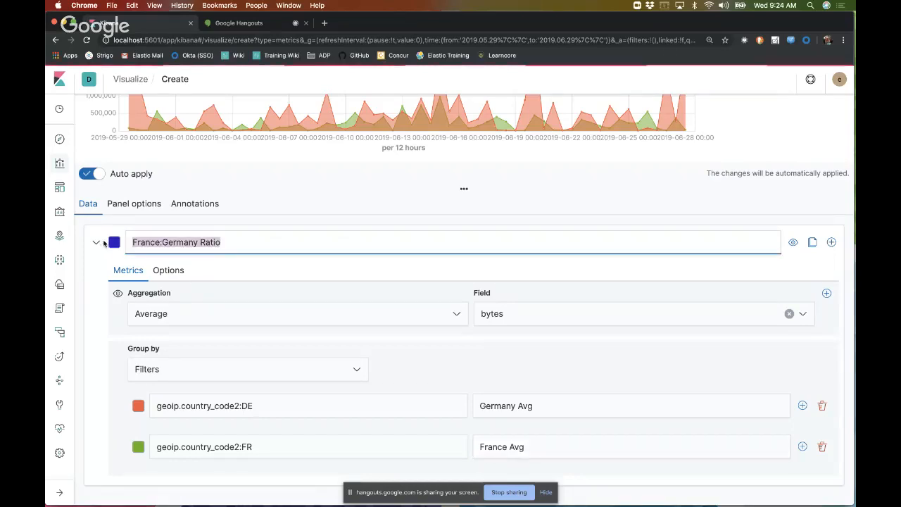
key("BackSpace")
left_click(309, 205)
scroll(309, 205, "up", 5)
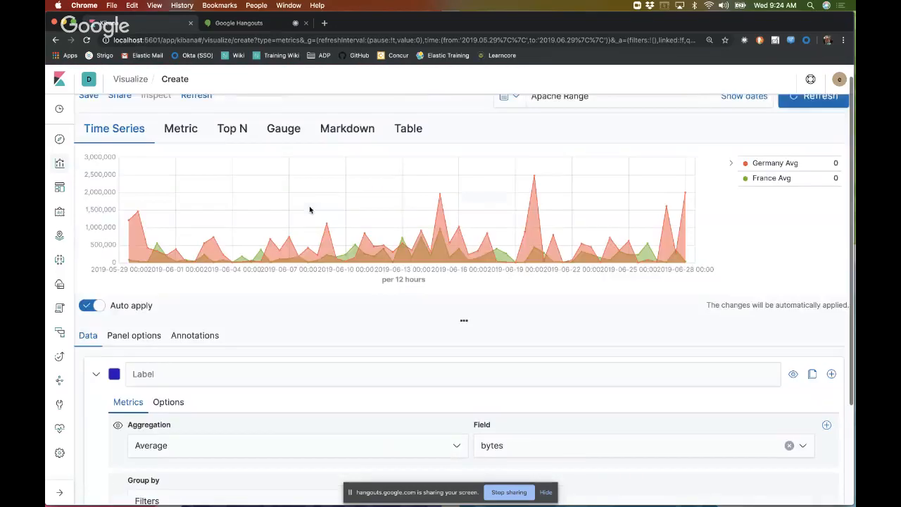
scroll(309, 206, "down", 4)
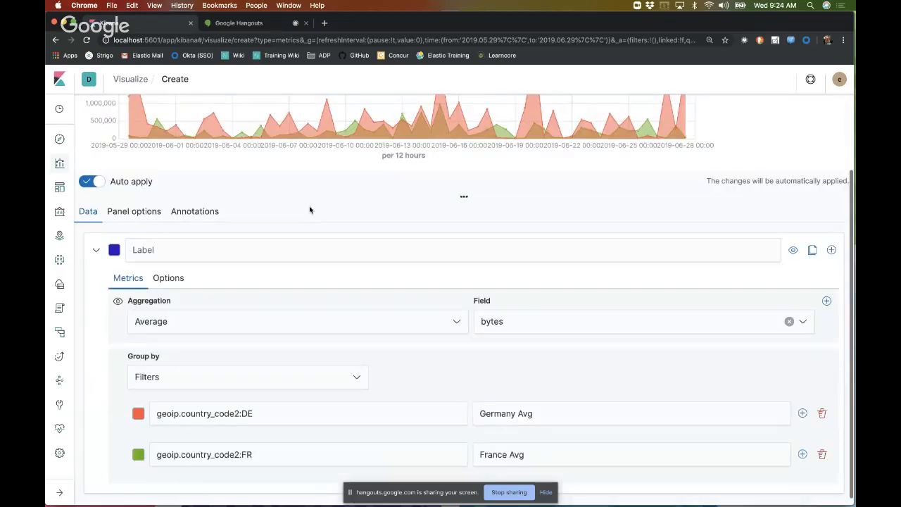
scroll(309, 207, "up", 3)
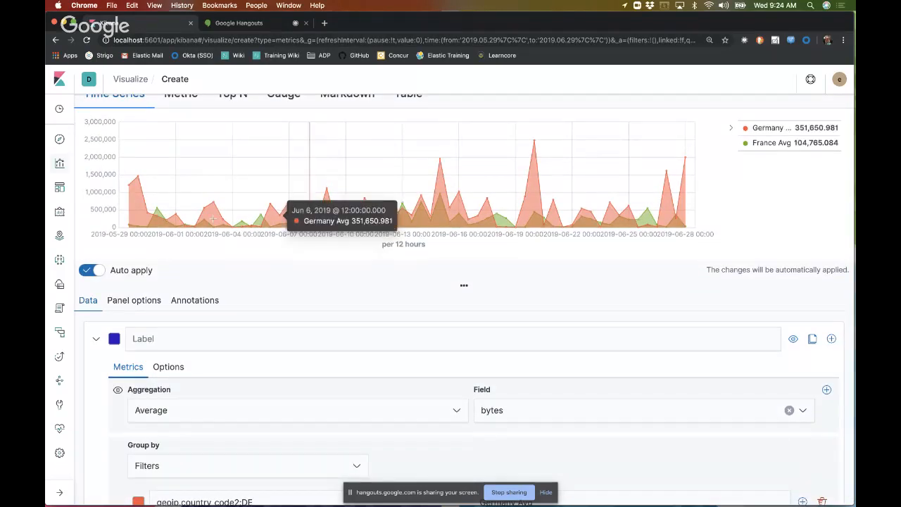
scroll(273, 316, "up", 2)
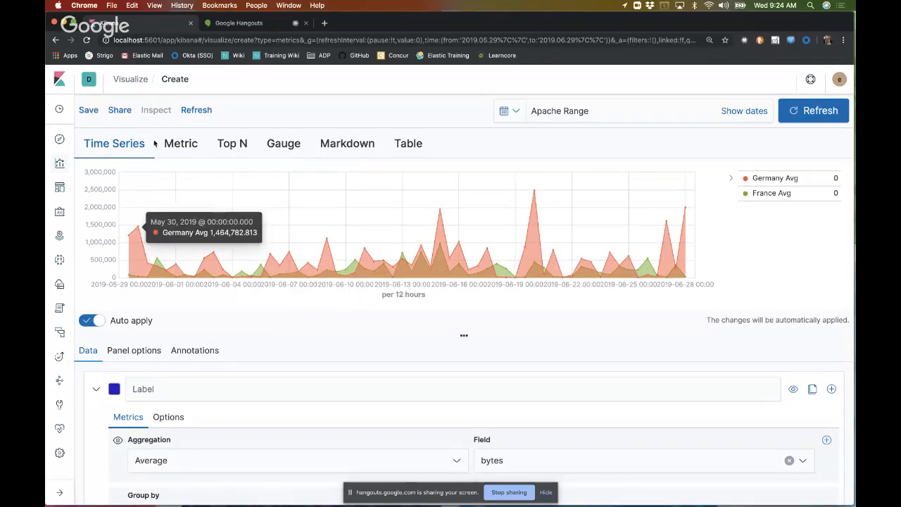
Step: Preview the averages as Metric, Top N and Gauge visualizations, and return to the Metric view
left_click(181, 145)
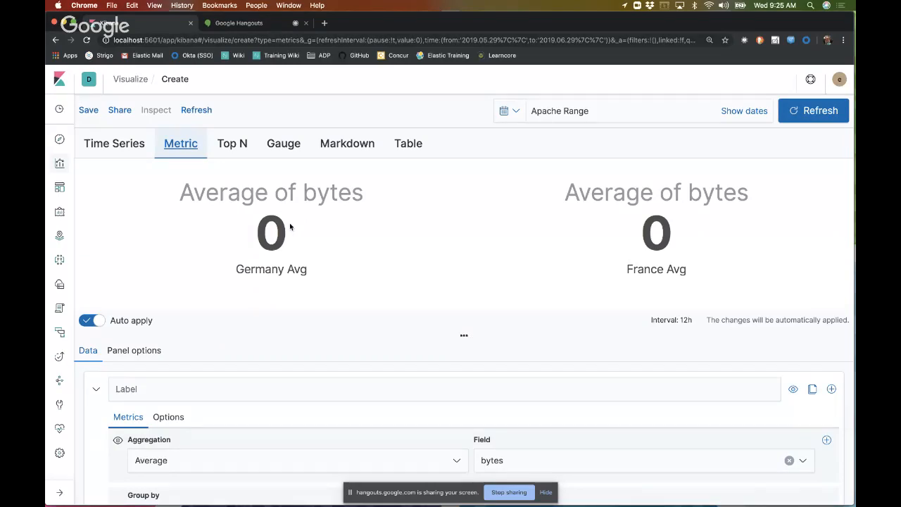
left_click(236, 139)
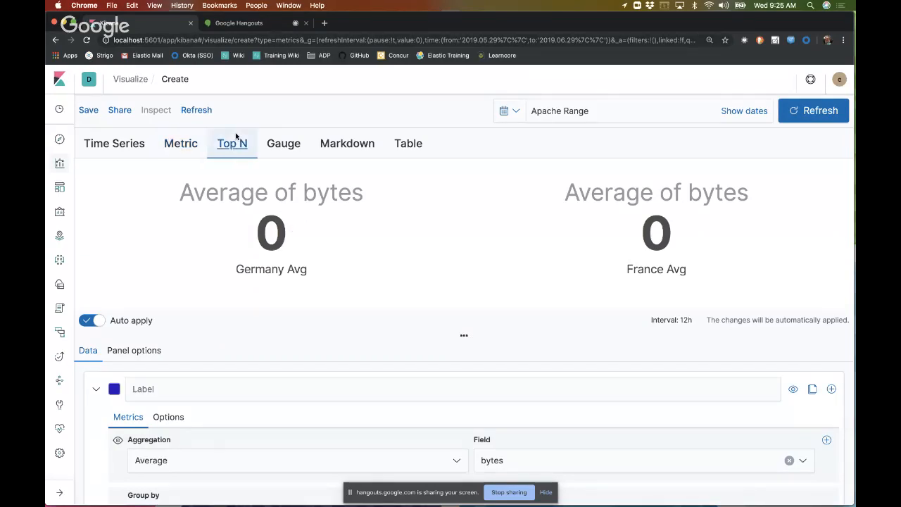
left_click(271, 144)
left_click(192, 145)
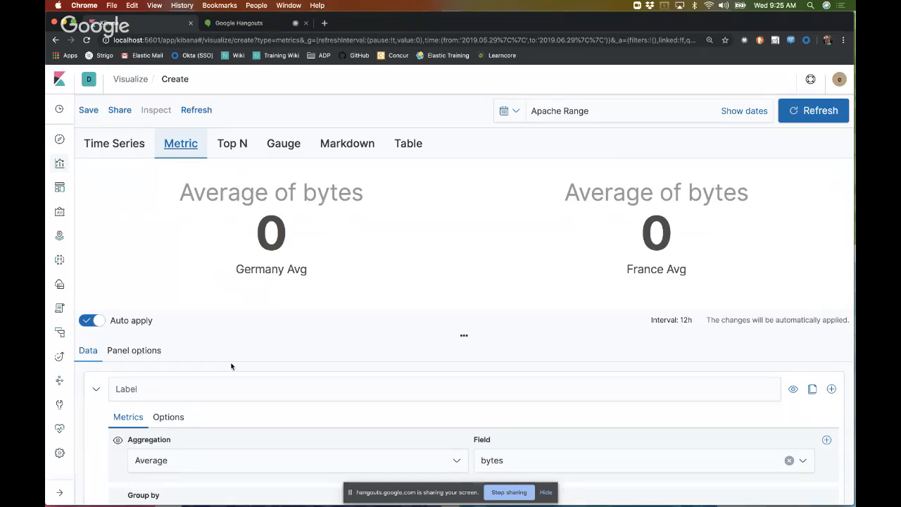
Step: Look over the Metric visualization's panel options down to the color rules, and return to the series data
left_click(144, 351)
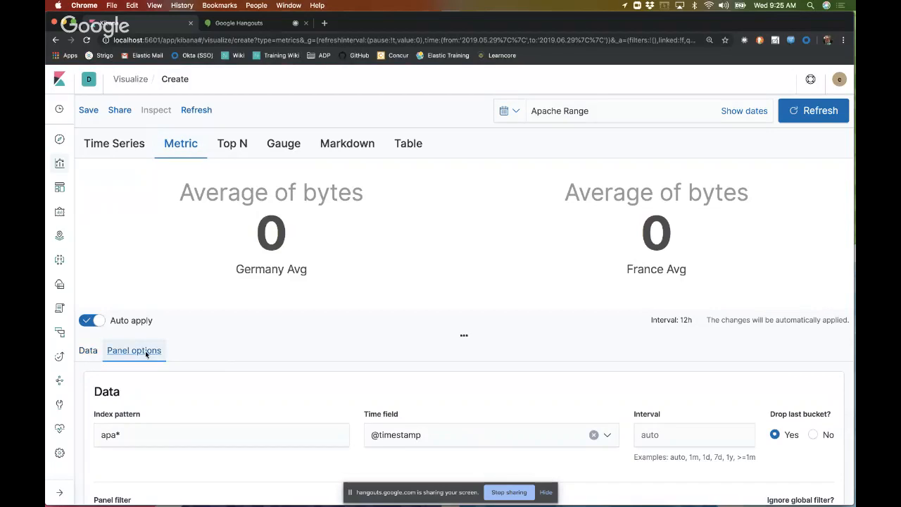
scroll(260, 387, "down", 2)
scroll(259, 387, "down", 1)
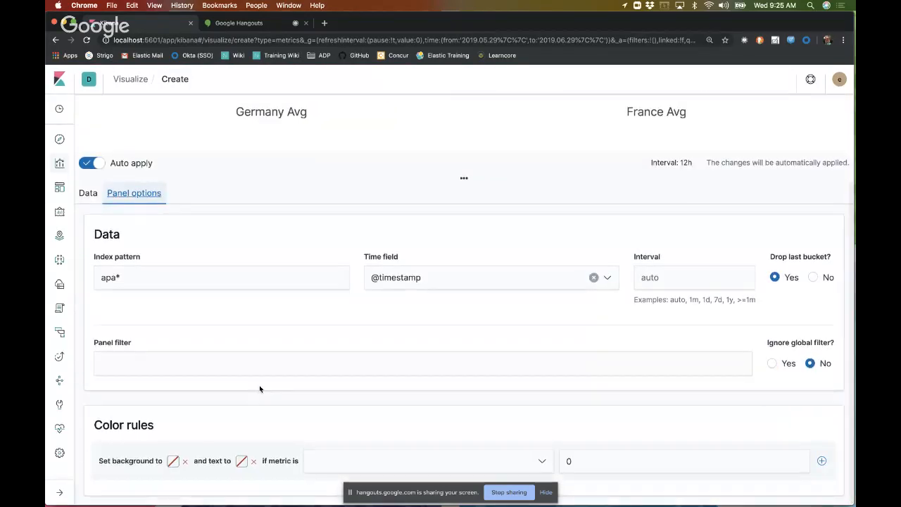
scroll(259, 387, "up", 3)
left_click(96, 336)
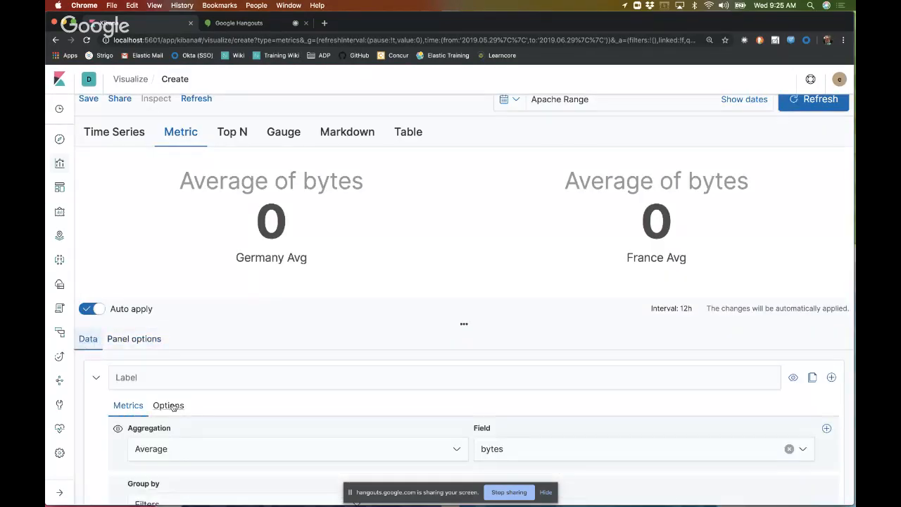
Step: Offset the series time by 1w in the series options and check the Germany and France average metrics
left_click(168, 406)
scroll(271, 404, "down", 3)
scroll(271, 406, "down", 1)
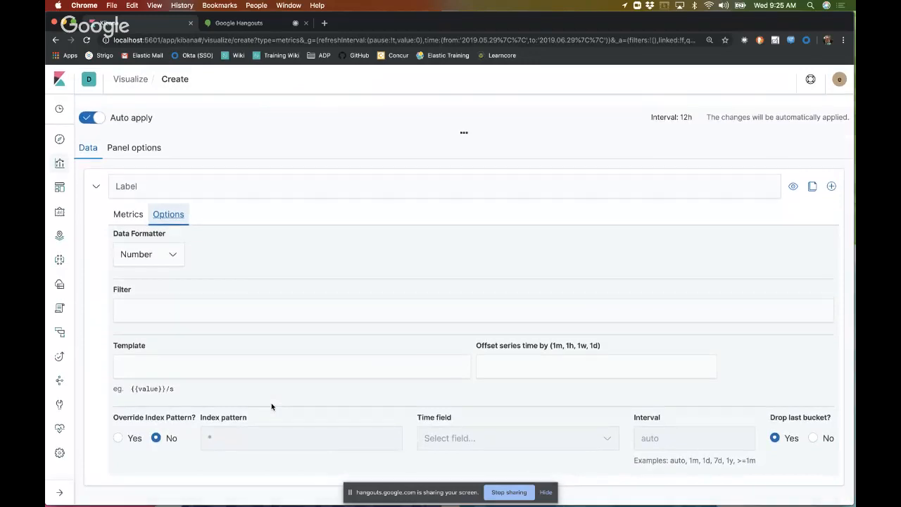
left_click(533, 372)
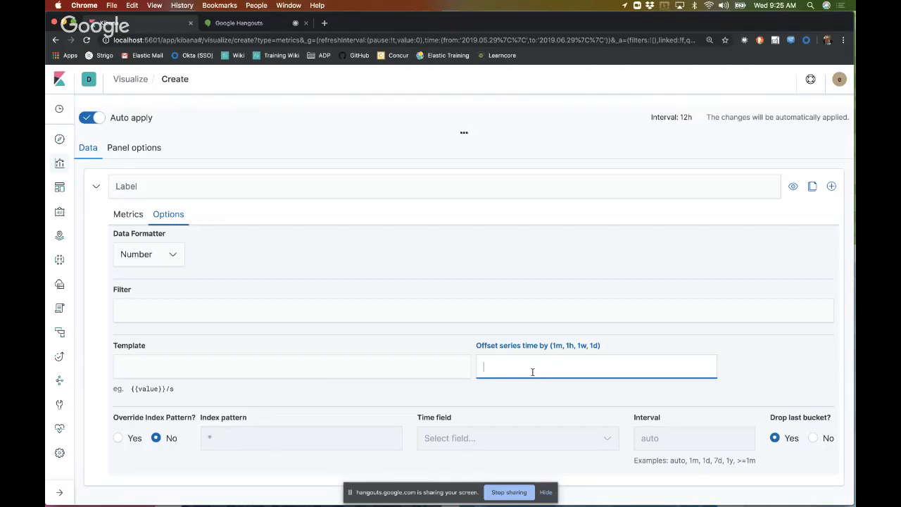
type("1w")
scroll(532, 367, "up", 5)
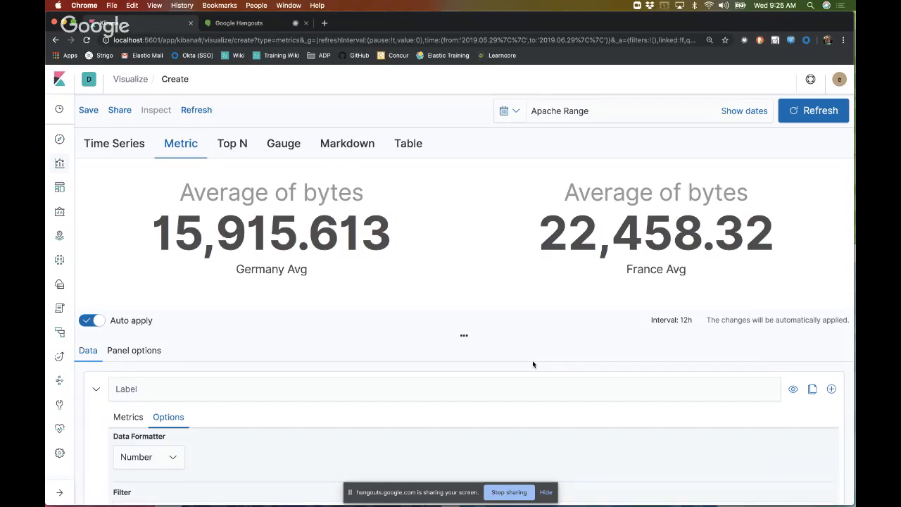
scroll(525, 370, "down", 3)
scroll(525, 369, "down", 3)
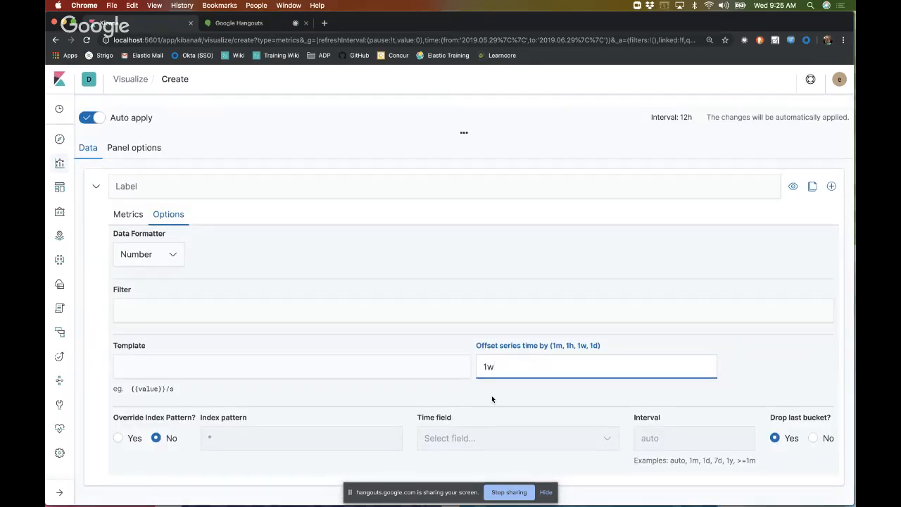
scroll(492, 399, "up", 5)
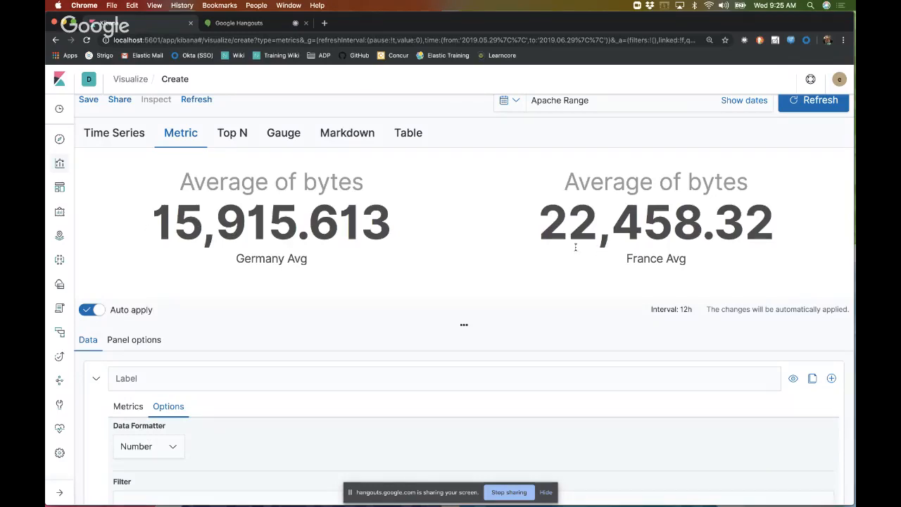
scroll(499, 305, "down", 5)
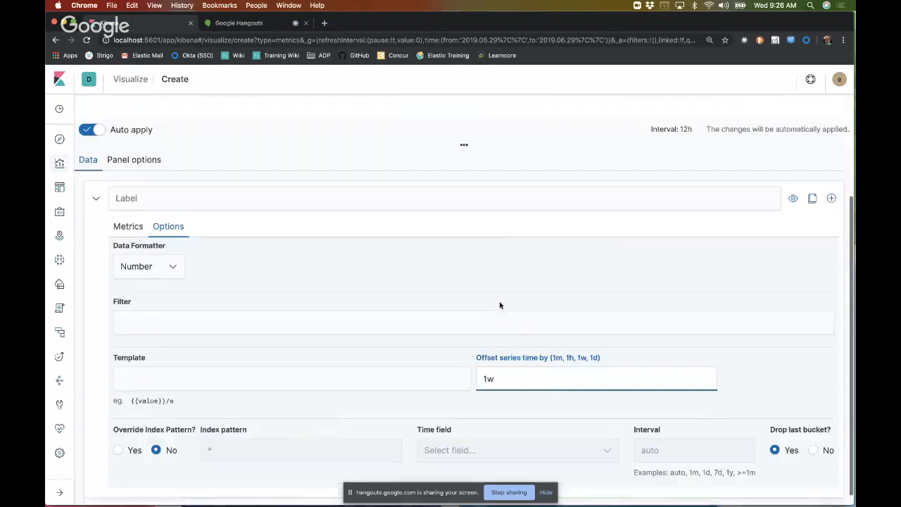
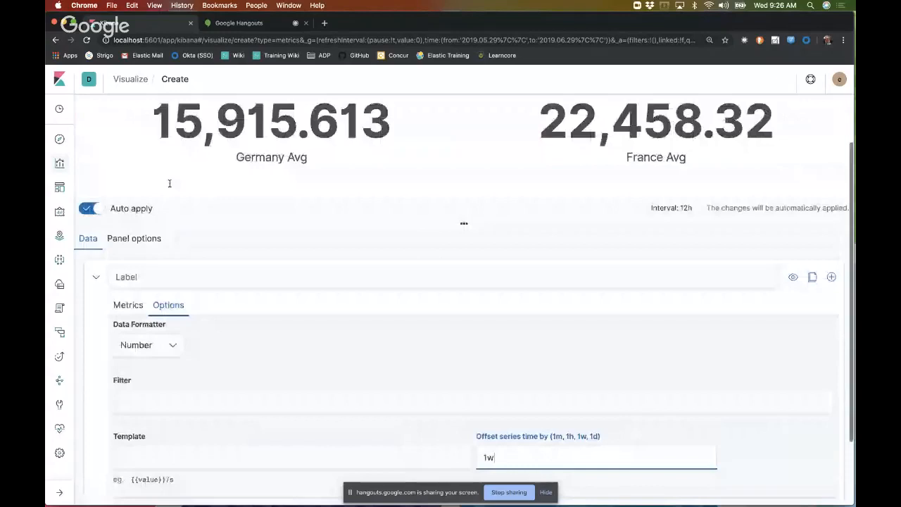
Step: Clone the Germany and France average series and set the copy's aggregation to Sum of bytes
scroll(169, 183, "up", 1)
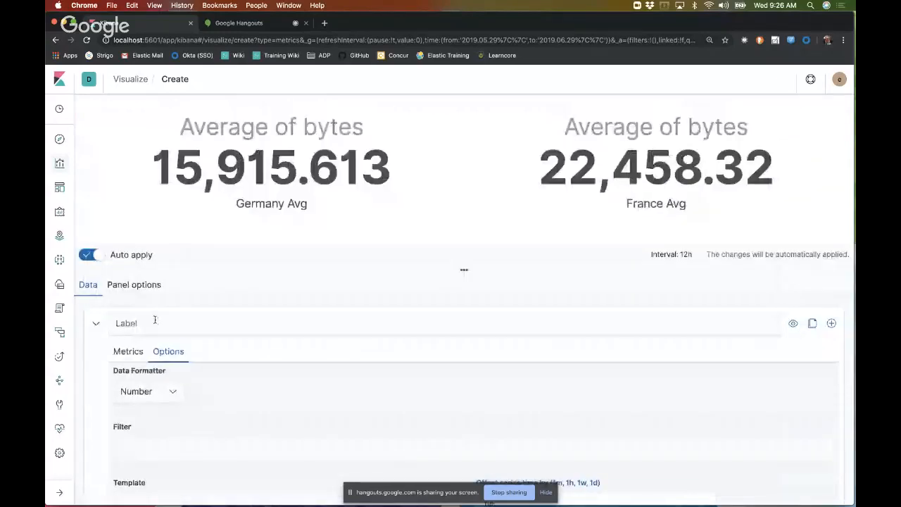
left_click(128, 351)
scroll(692, 364, "down", 2)
left_click(812, 245)
scroll(539, 366, "down", 5)
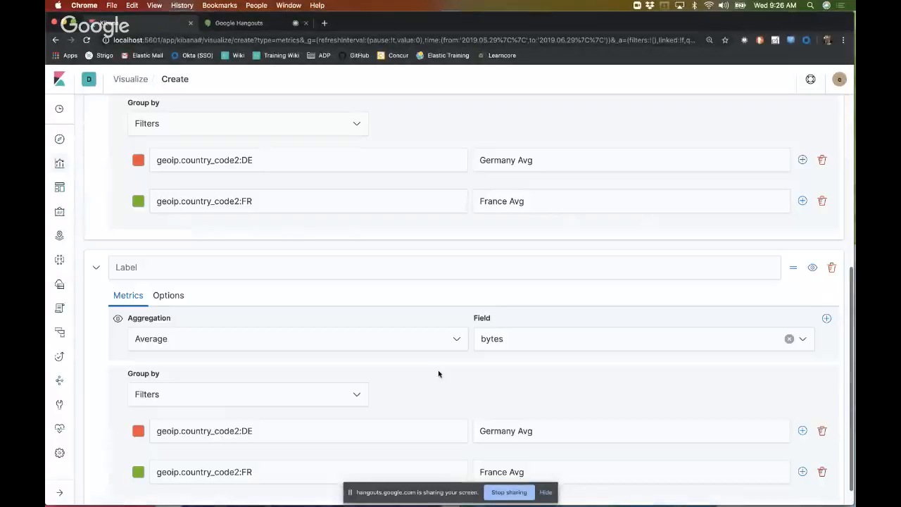
left_click(457, 347)
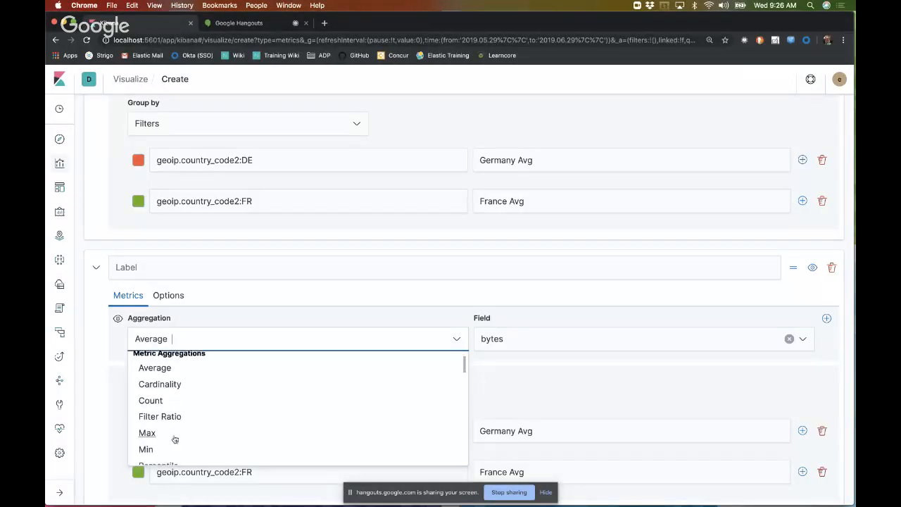
scroll(174, 436, "down", 5)
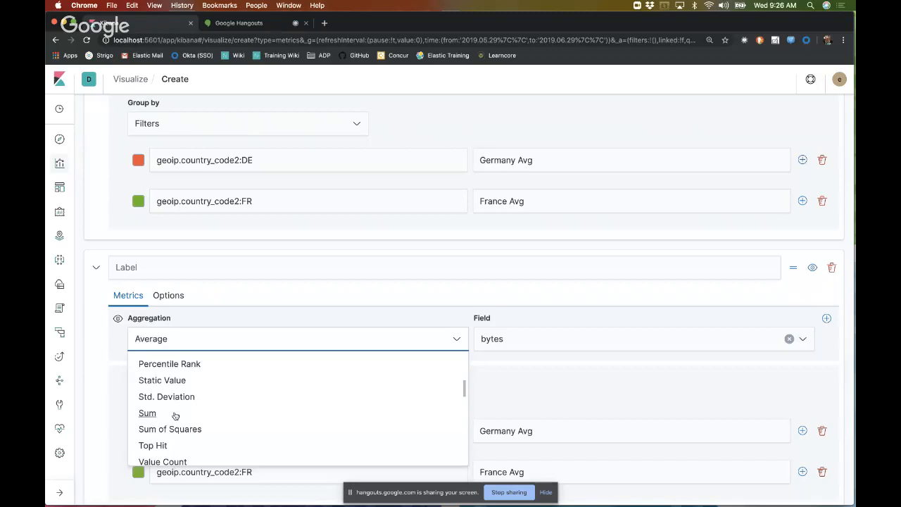
left_click(176, 415)
Step: Relabel the cloned series' filters as Germany Sum and France Sum, and check the metrics
double_click(524, 425)
double_click(524, 427)
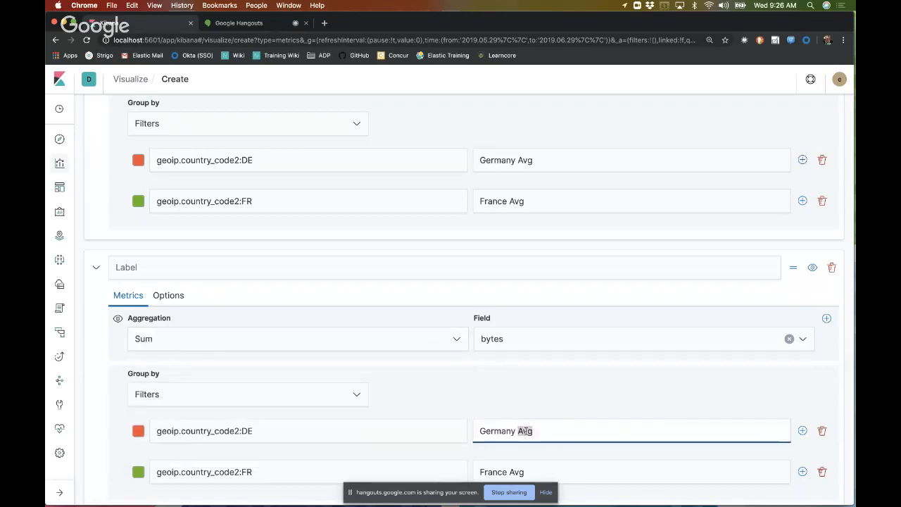
type("Sum")
scroll(552, 418, "down", 1)
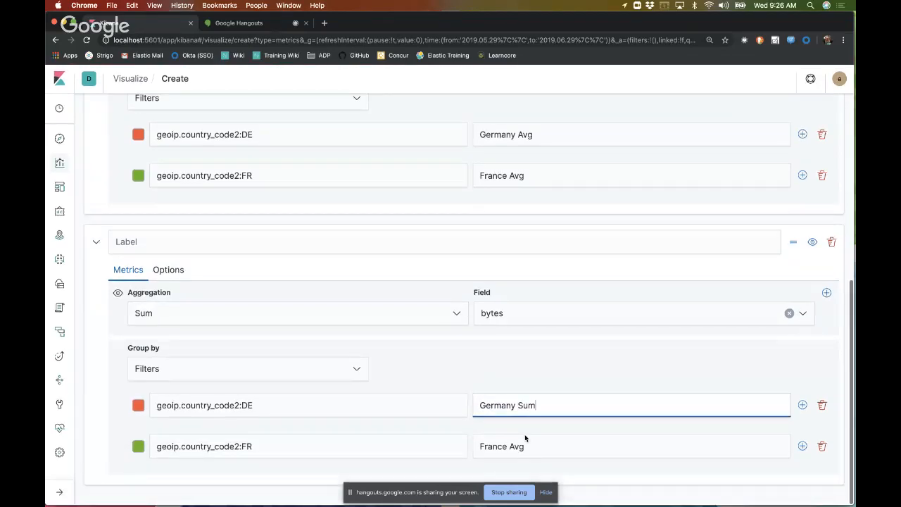
double_click(514, 447)
type("Sum")
scroll(521, 416, "up", 10)
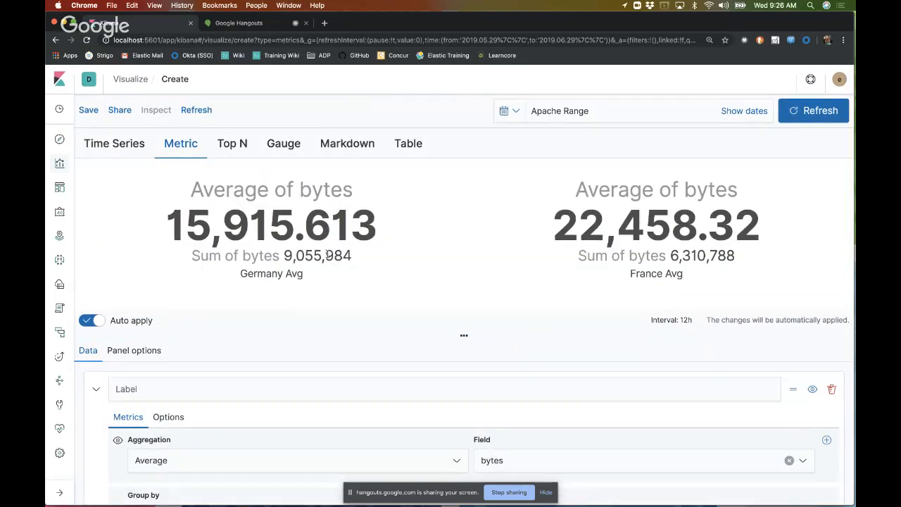
Step: Shorten the first series' filter labels to Germany and France, and check the metric captions
scroll(601, 412, "down", 5)
left_click(563, 348)
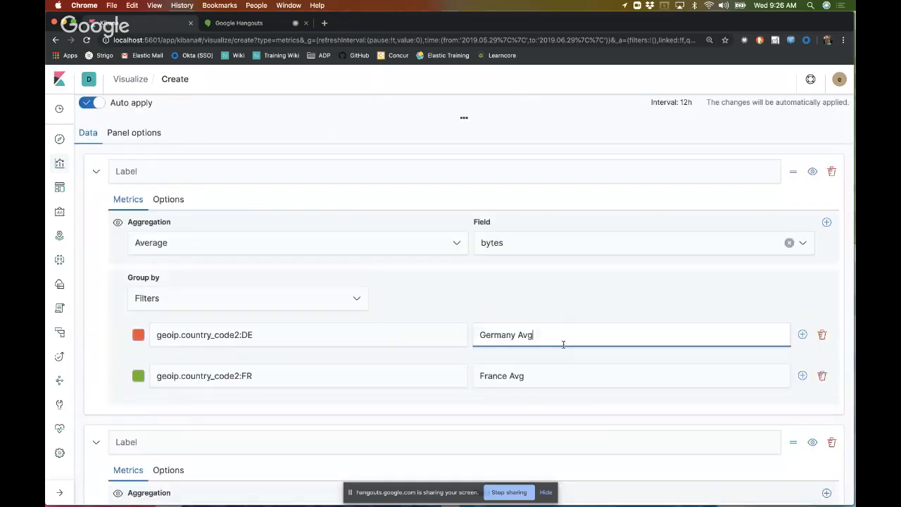
key("BackSpace")
key("BackSpace")
key("BackSpace")
left_click(539, 374)
double_click(539, 374)
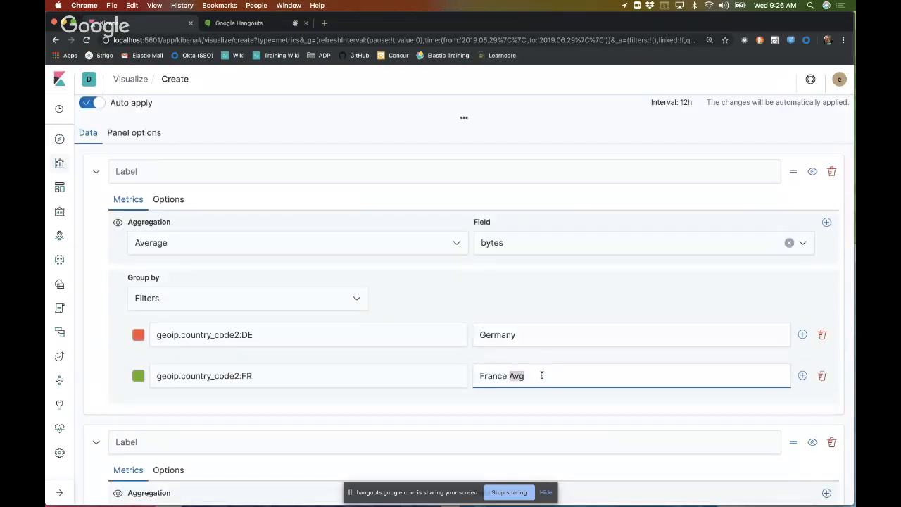
key("BackSpace")
left_click(538, 340)
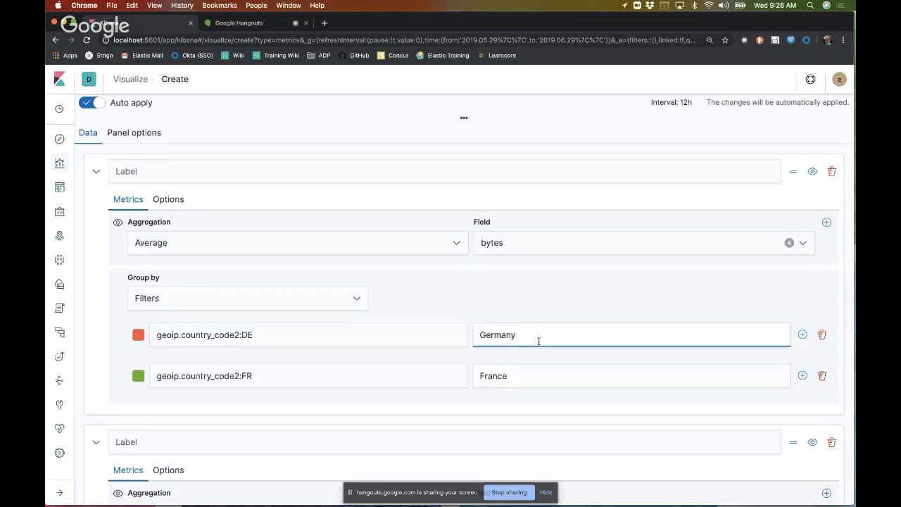
scroll(537, 299, "up", 5)
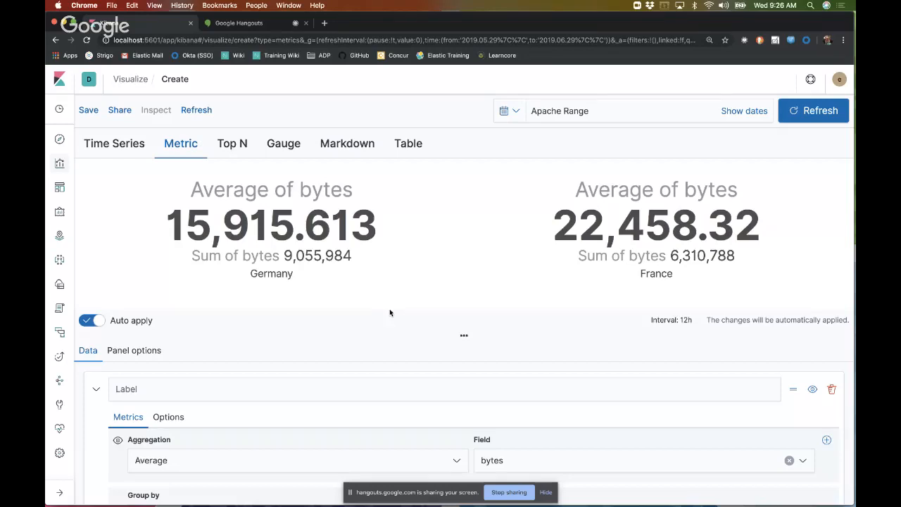
Step: Compare the settings of the Average and Sum series, including the first series' time offset option
scroll(362, 354, "down", 10)
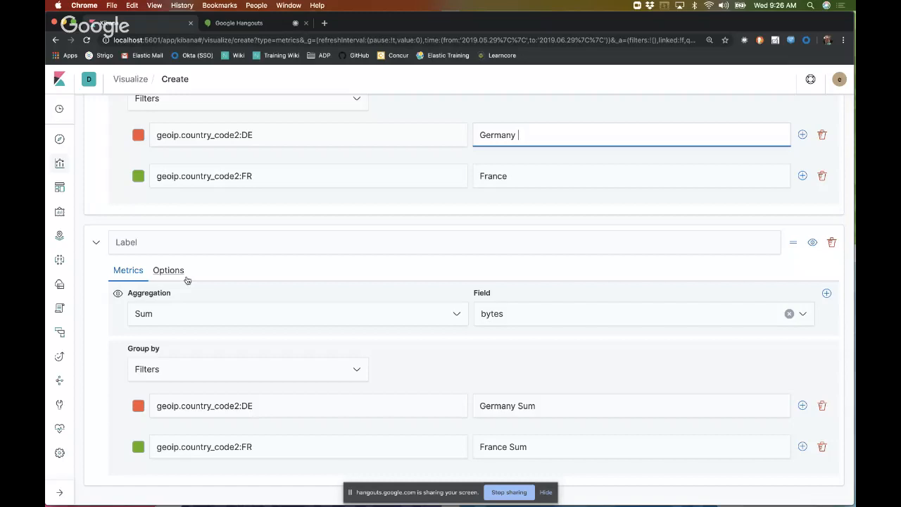
scroll(193, 171, "up", 2)
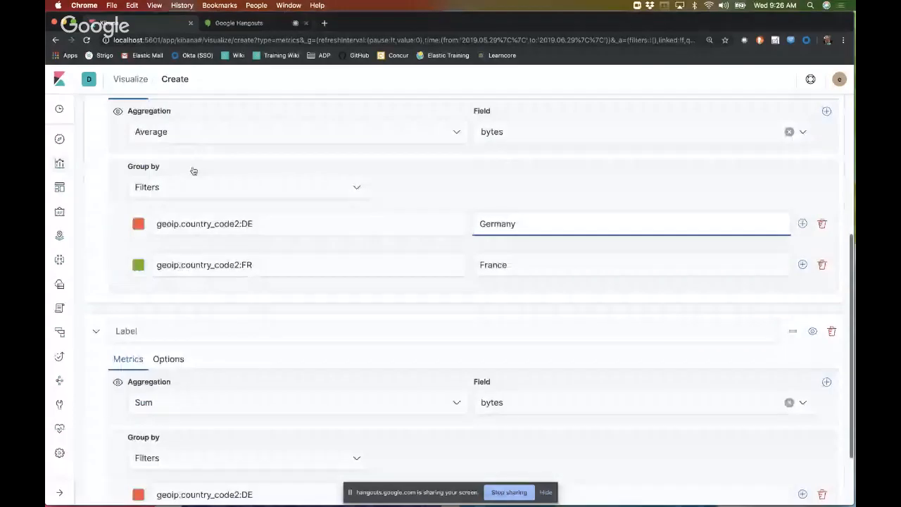
scroll(190, 165, "up", 1)
left_click(168, 145)
scroll(247, 256, "down", 2)
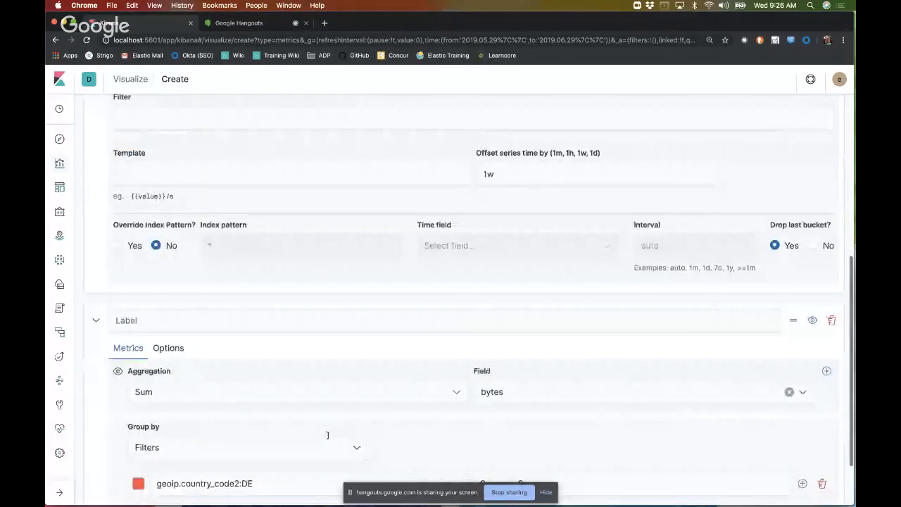
scroll(327, 432, "up", 2)
scroll(328, 432, "up", 1)
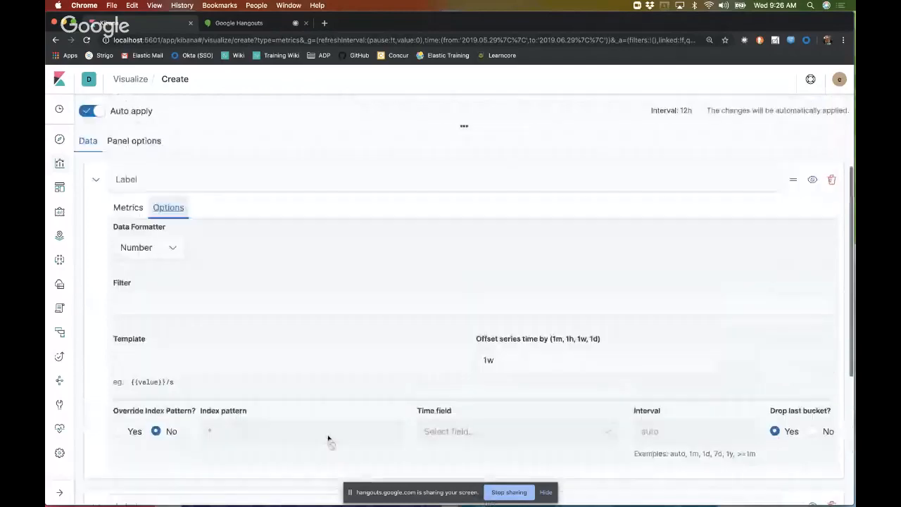
Step: Set the text color of the panel's color rule to red #F44E3B
left_click(154, 148)
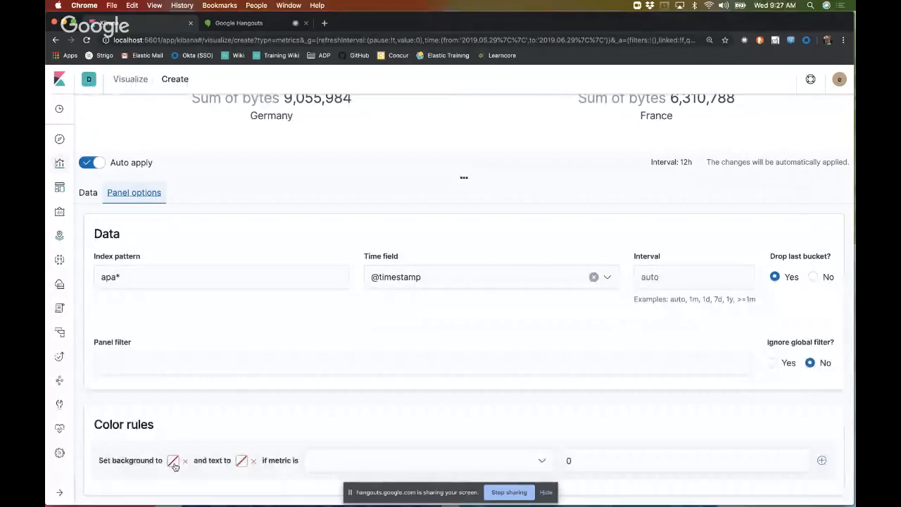
left_click(241, 460)
scroll(274, 450, "down", 5)
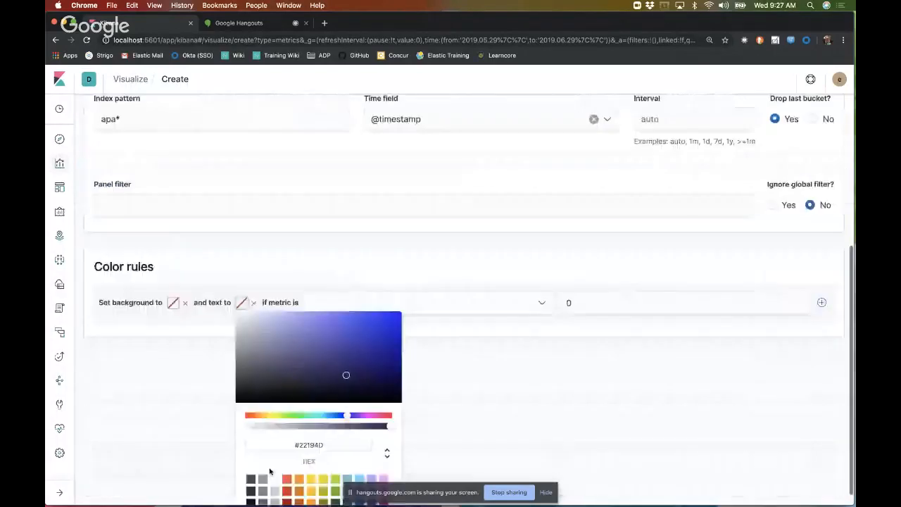
left_click(389, 399)
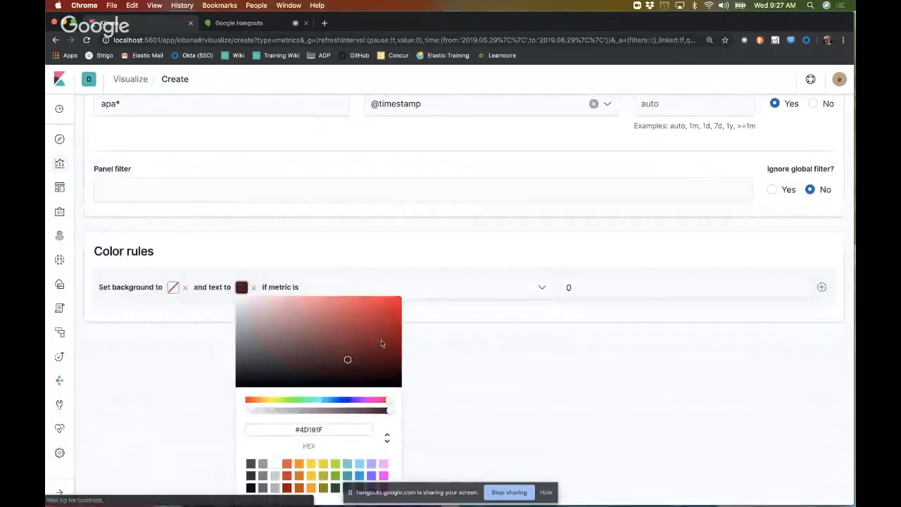
left_click(364, 310)
left_click(368, 302)
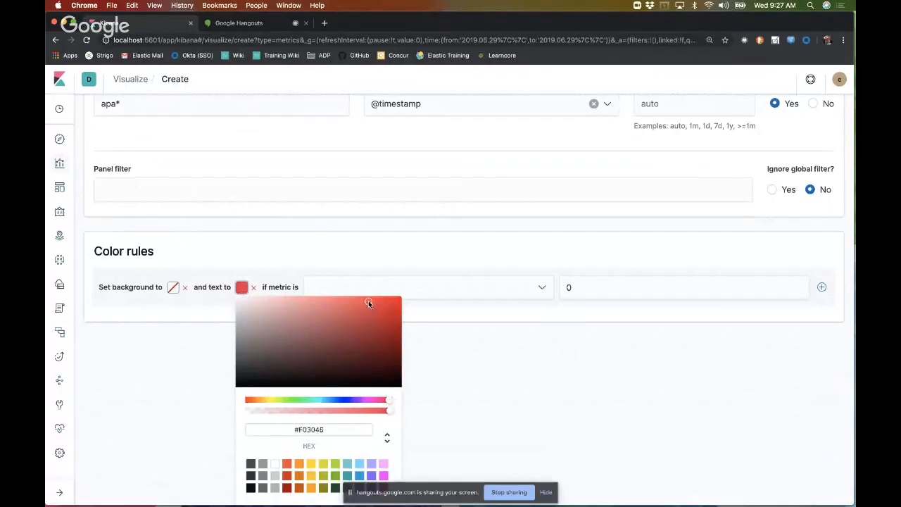
left_click(287, 463)
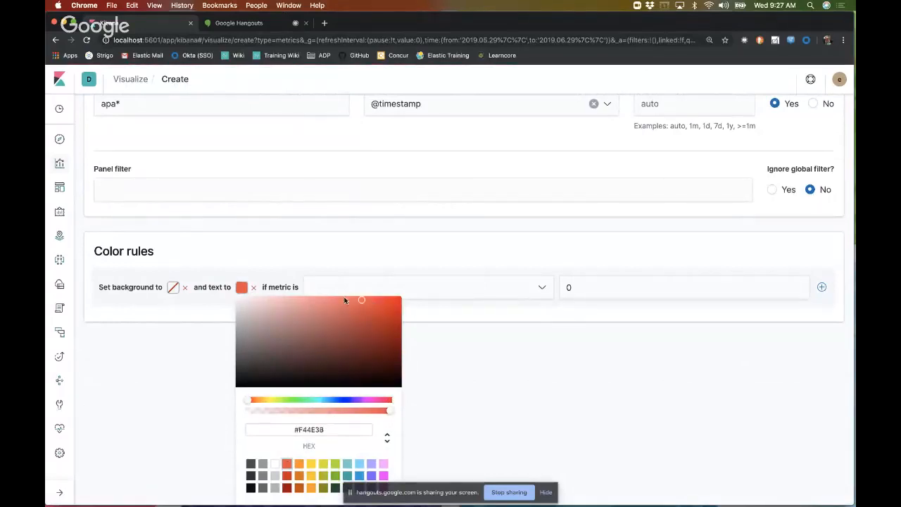
Step: Make the color rule apply when the metric is greater than 20000, and check the metrics
left_click(386, 286)
left_click(438, 461)
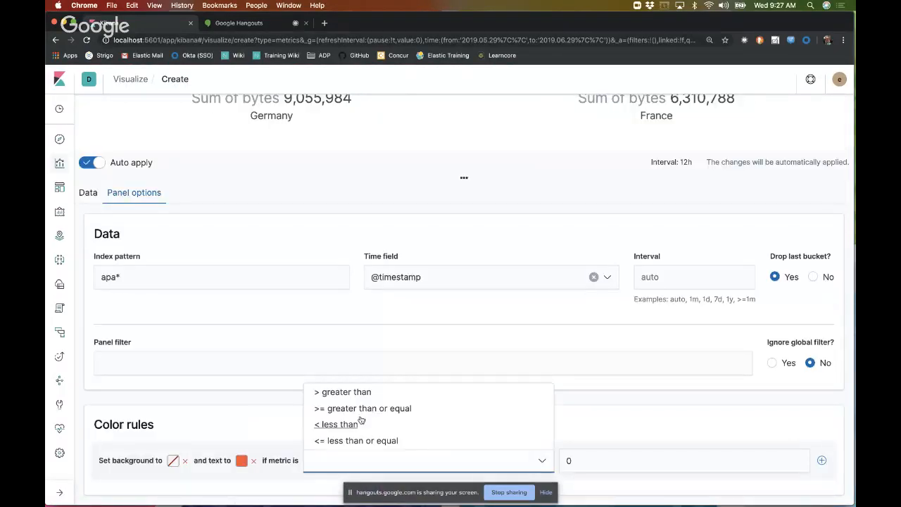
left_click(351, 396)
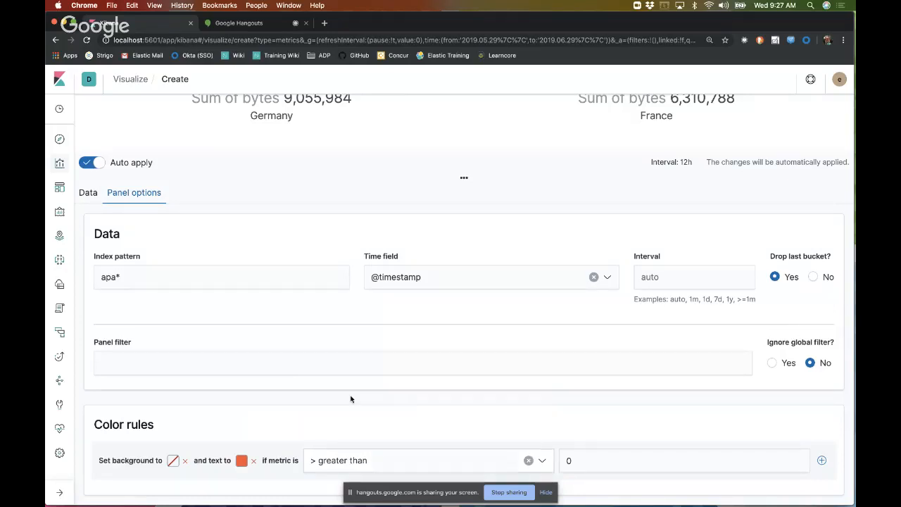
left_click(611, 461)
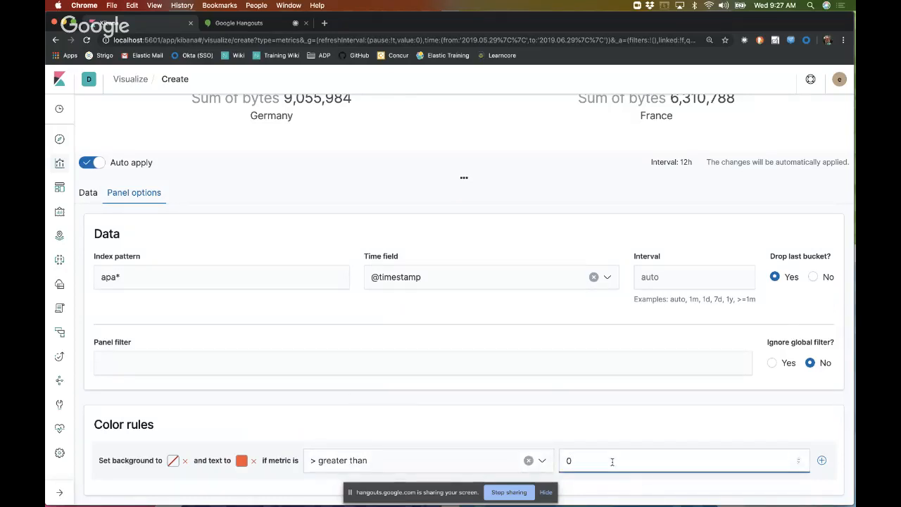
type("300")
key("BackSpace")
key("BackSpace")
key("BackSpace")
type("20000")
scroll(606, 393, "up", 3)
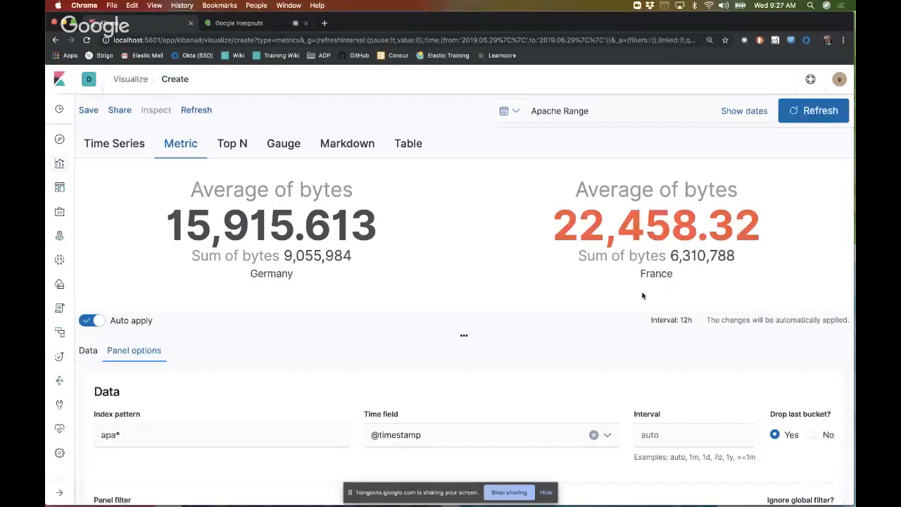
Step: Set the color rule's background to a bright green and check the metrics
scroll(642, 296, "down", 3)
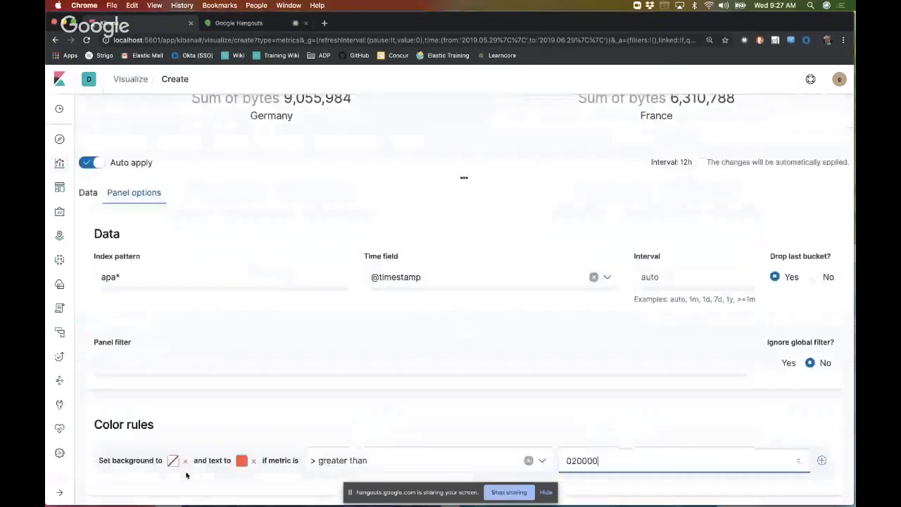
left_click(173, 460)
scroll(269, 477, "down", 3)
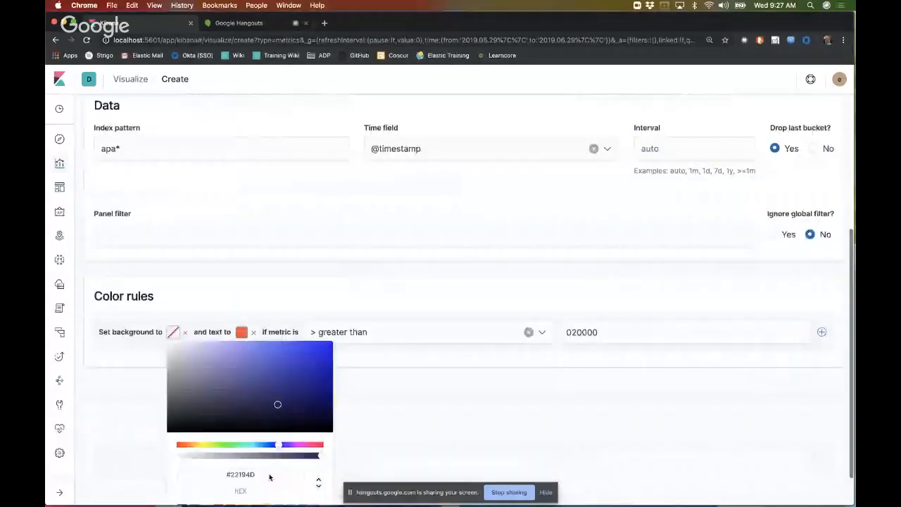
left_click(211, 402)
left_click(317, 315)
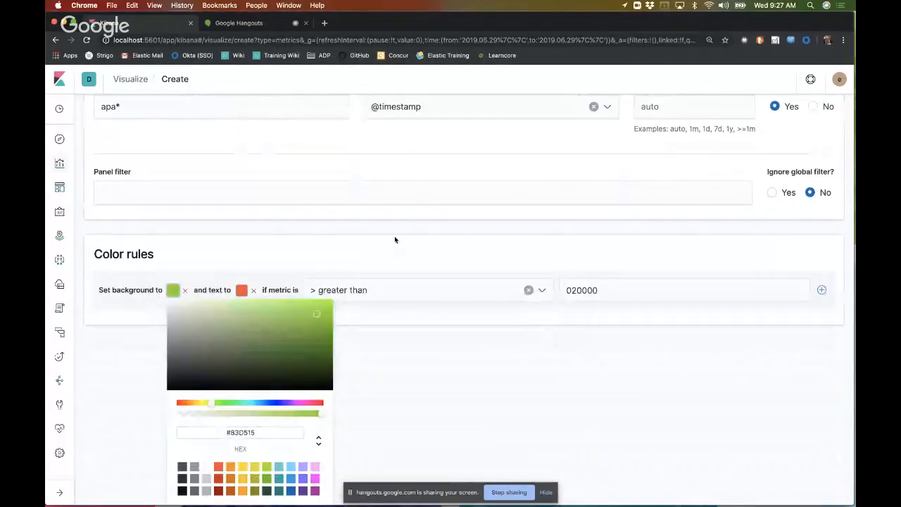
scroll(394, 237, "up", 6)
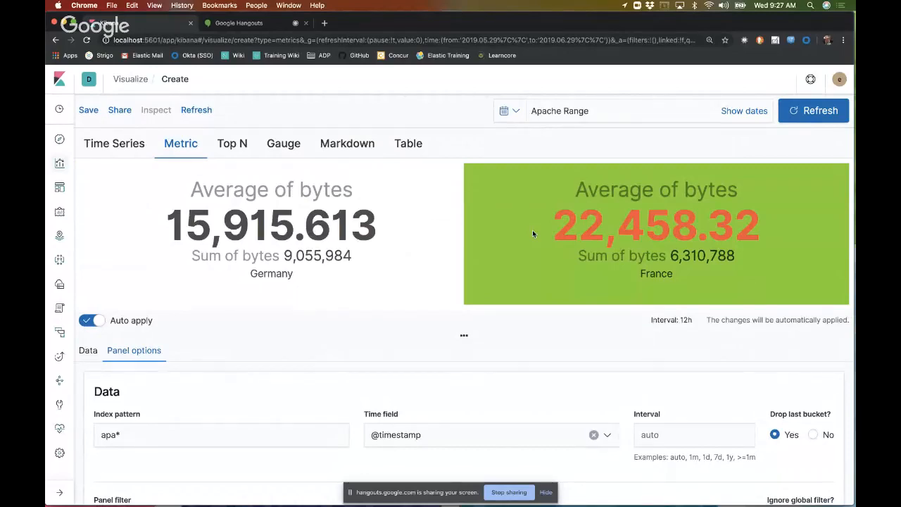
Step: Try a time offset of 1d in the first series' options to see how the colored metrics respond
scroll(494, 366, "down", 1)
scroll(493, 366, "down", 5)
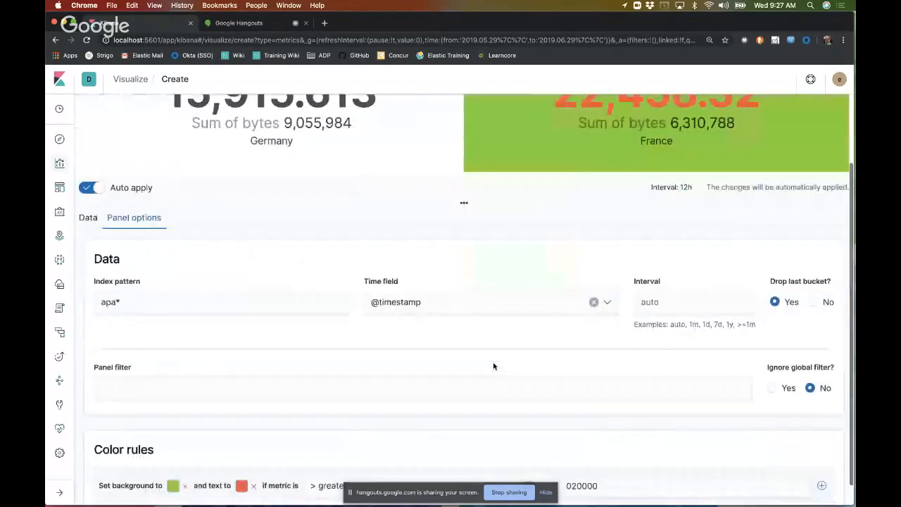
left_click(90, 195)
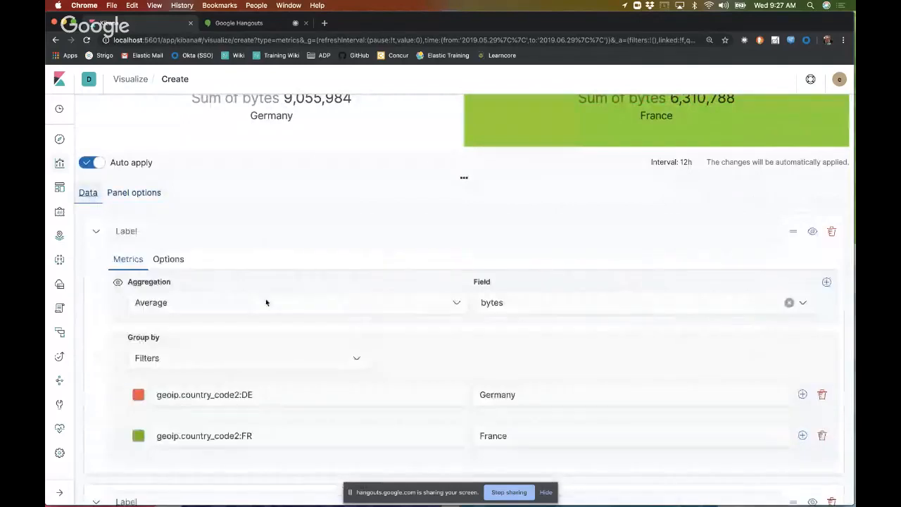
left_click(169, 259)
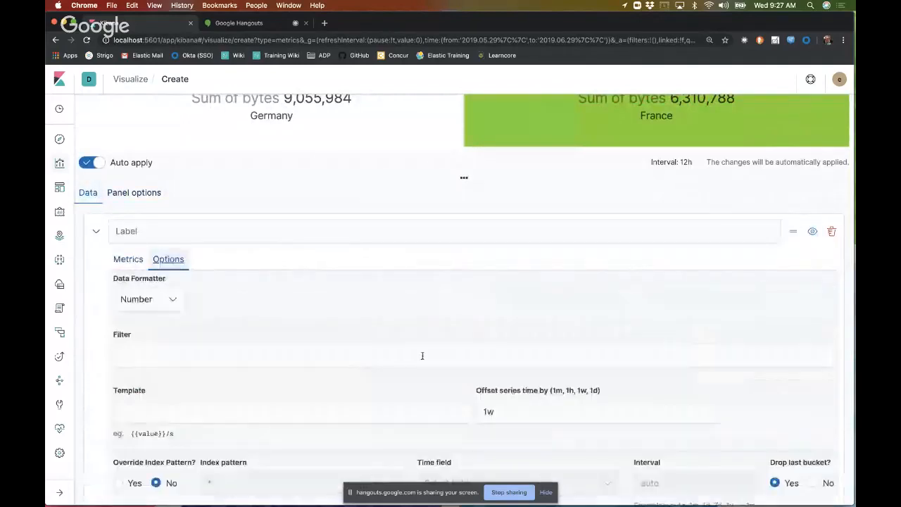
left_click(527, 412)
key("BackSpace")
key("BackSpace")
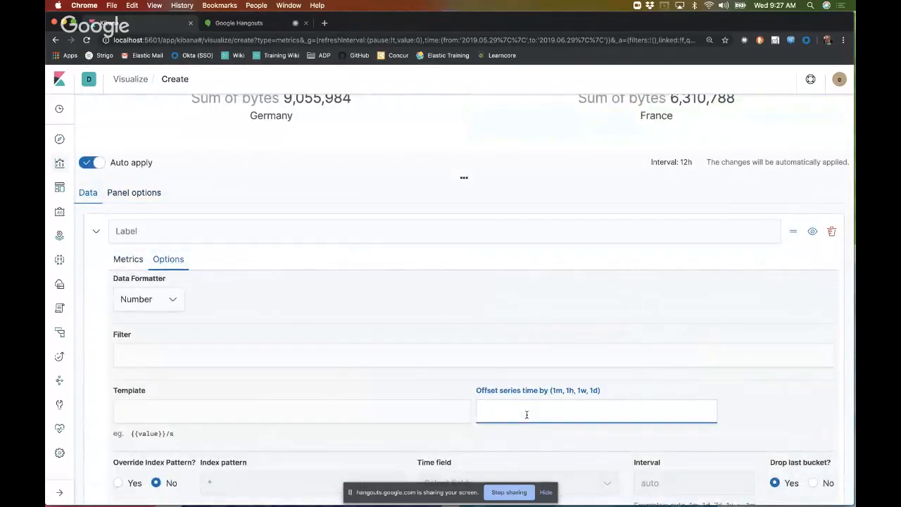
type("1d")
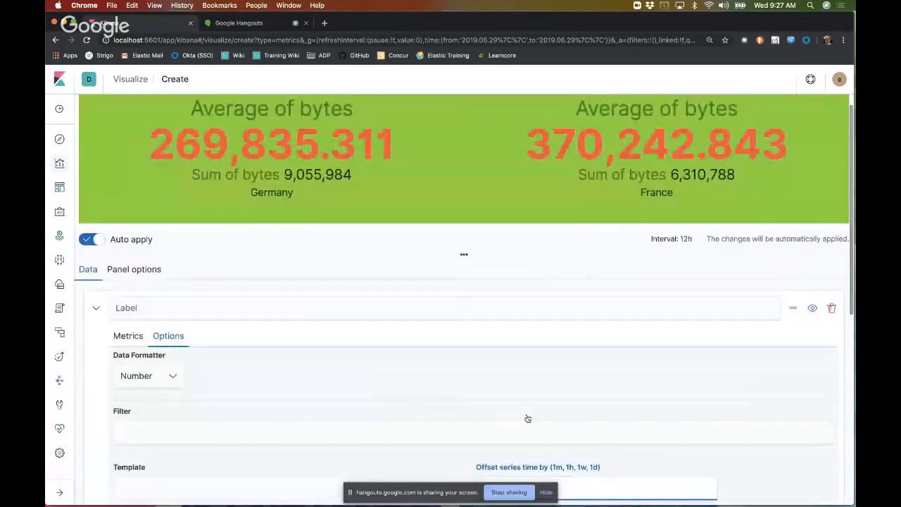
scroll(527, 418, "down", 1)
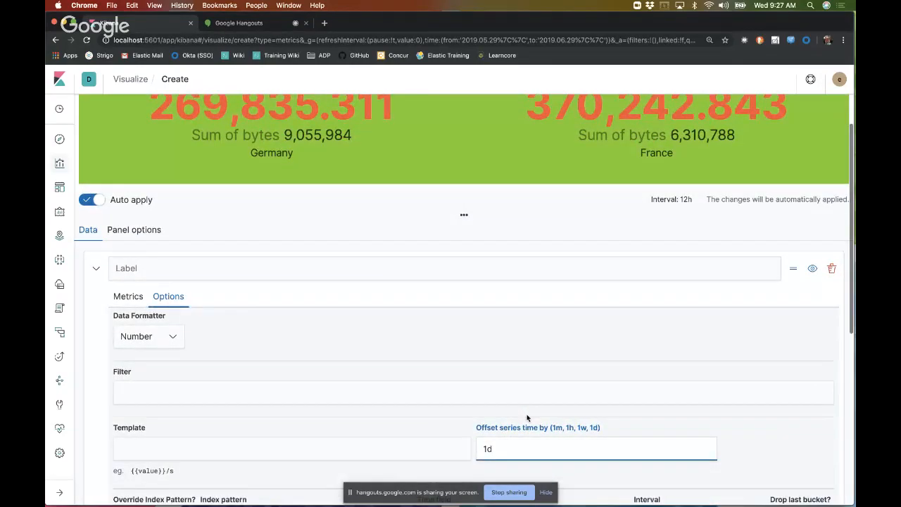
Step: Return the first series' time offset to 1w and check the metrics
key("BackSpace")
type("w")
scroll(532, 401, "up", 3)
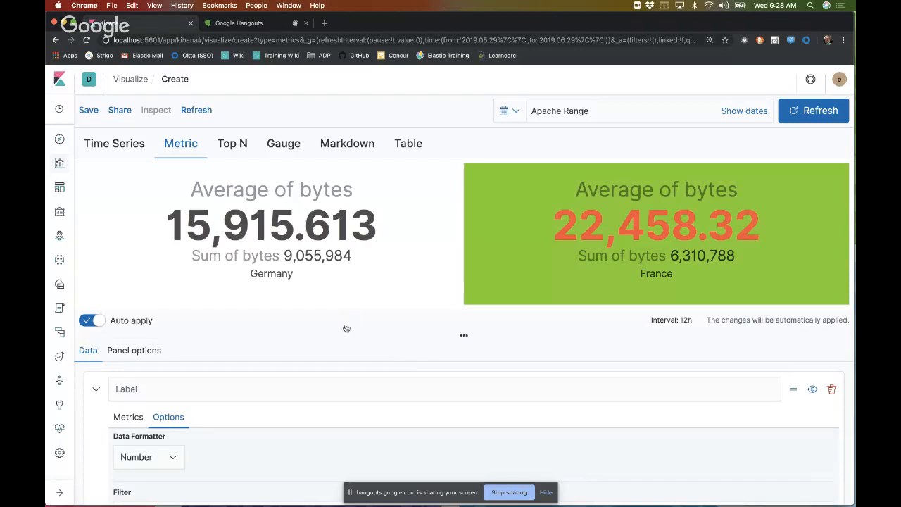
Step: Switch the visualization to Top N and delete the second series that sums bytes
left_click(233, 155)
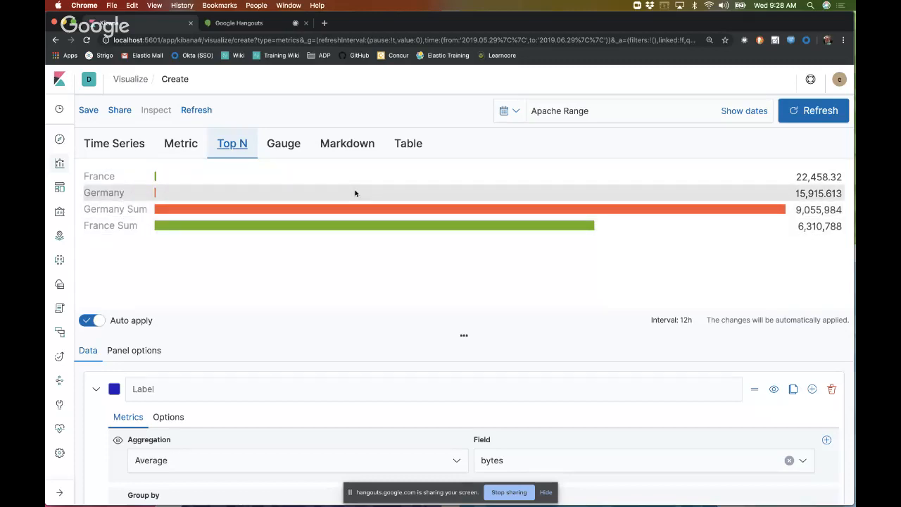
scroll(390, 354, "down", 5)
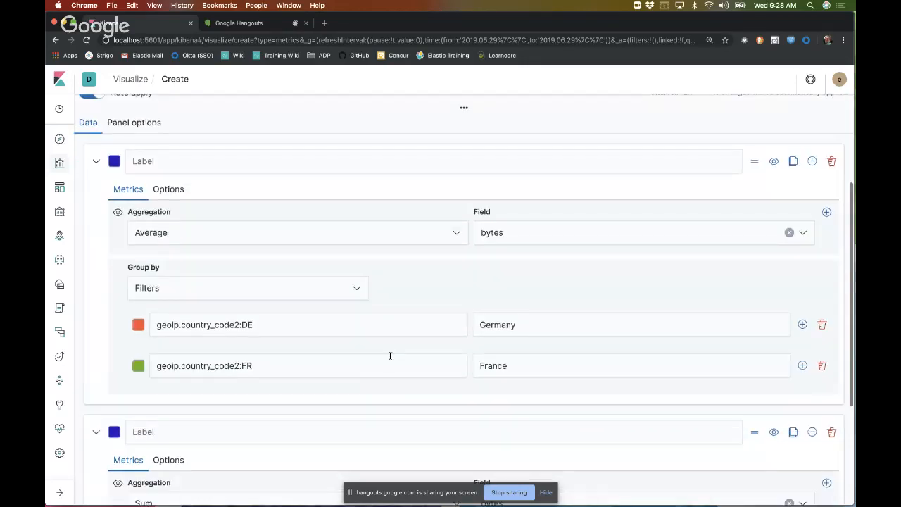
scroll(390, 355, "down", 2)
scroll(769, 358, "down", 2)
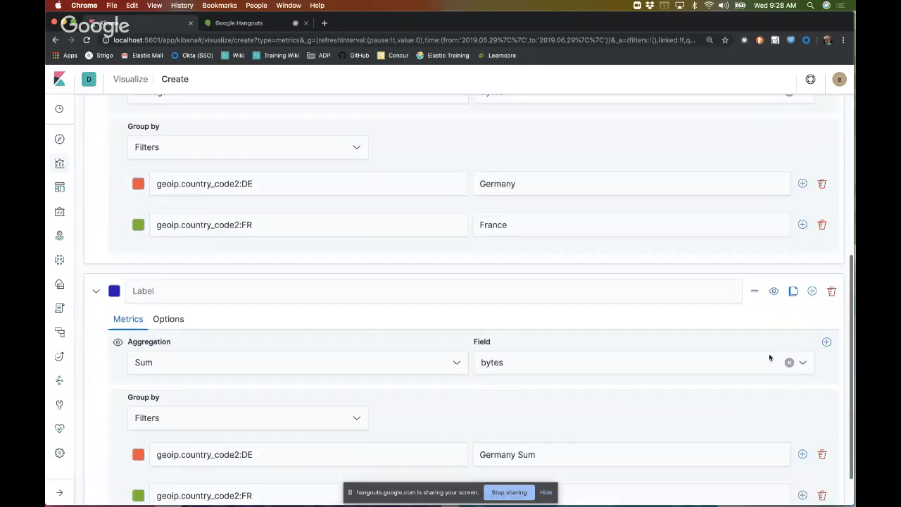
left_click(831, 291)
scroll(609, 282, "up", 3)
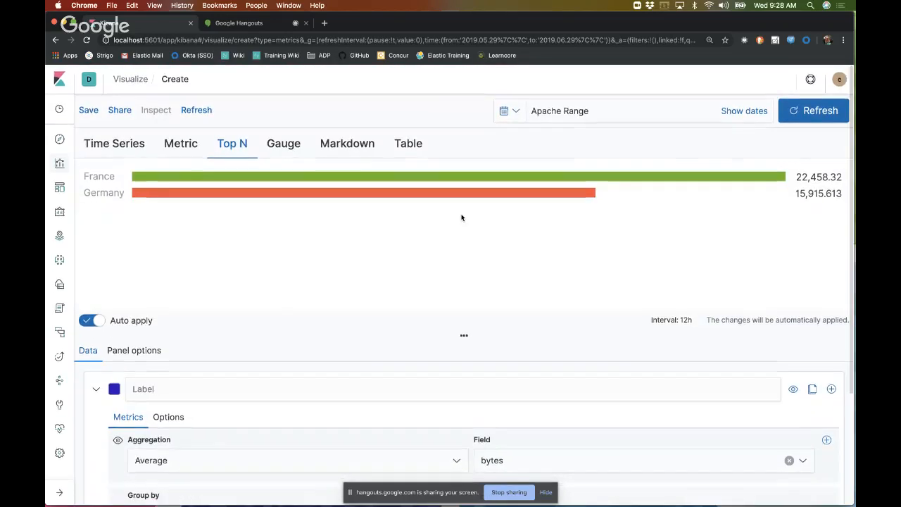
Step: Group the average bytes series by terms on the response field and check the resulting bars
scroll(449, 286, "down", 2)
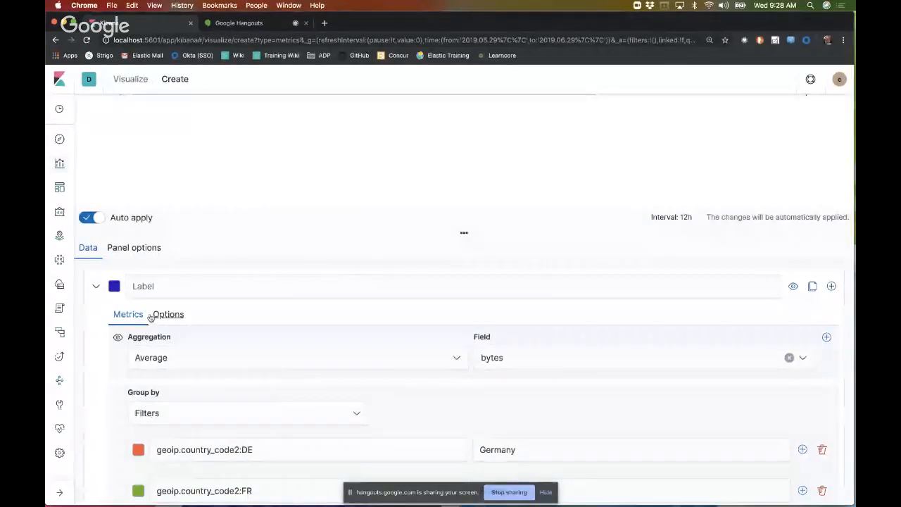
scroll(297, 364, "down", 1)
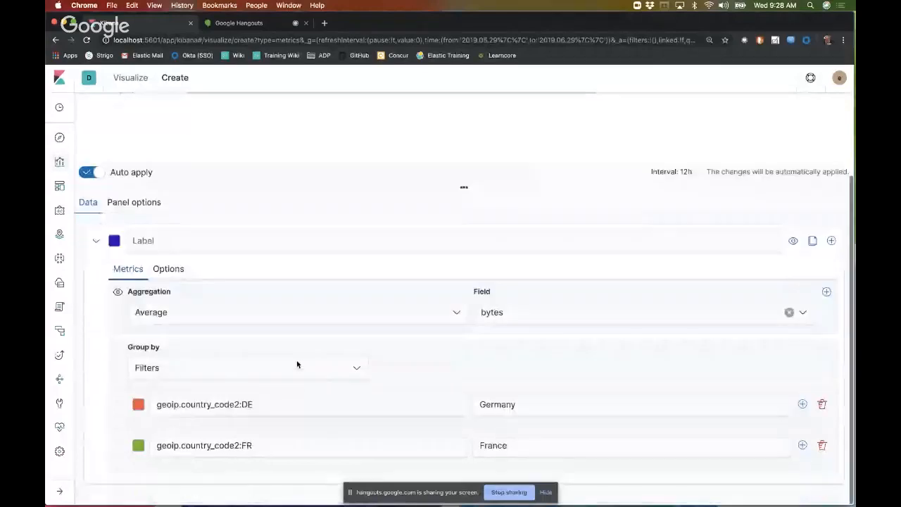
left_click(448, 316)
left_click(518, 364)
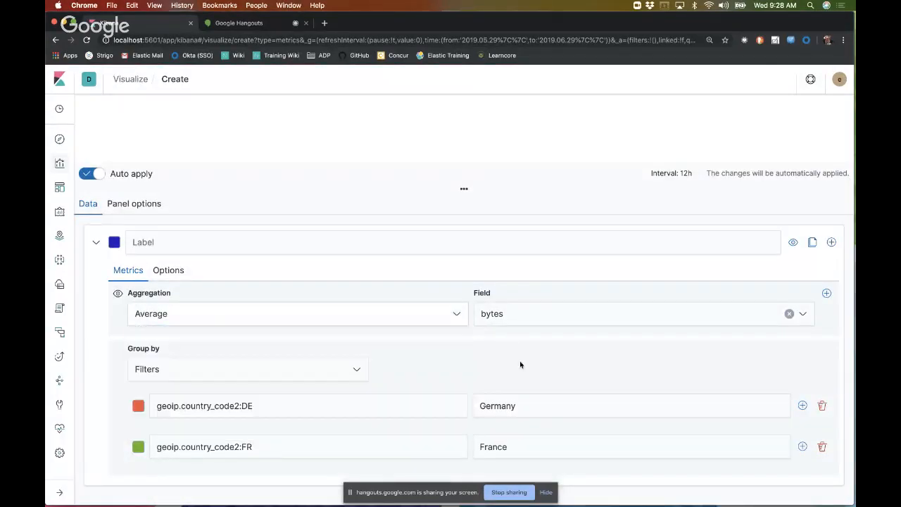
left_click(289, 379)
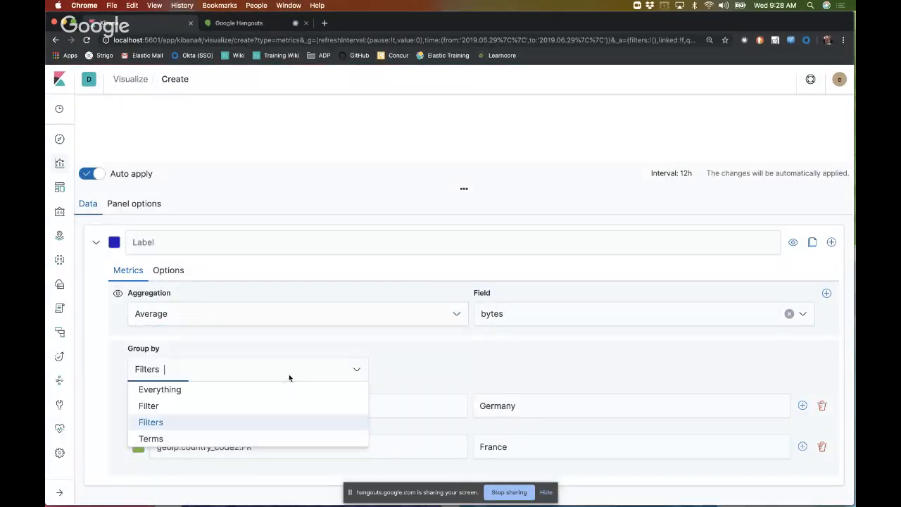
left_click(156, 439)
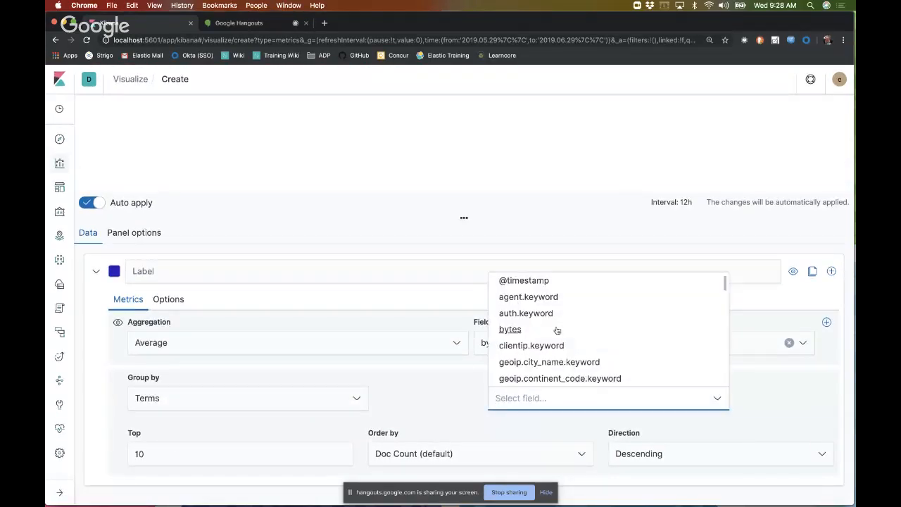
scroll(556, 330, "down", 5)
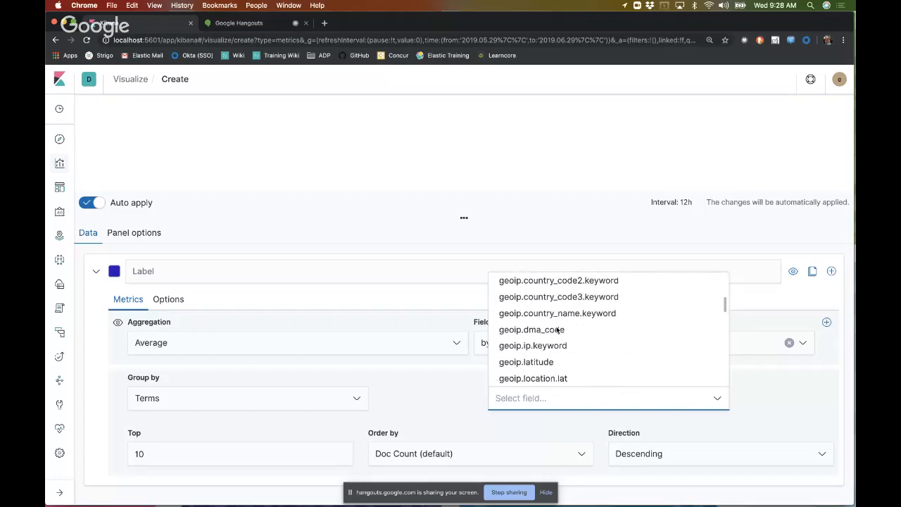
scroll(557, 330, "down", 5)
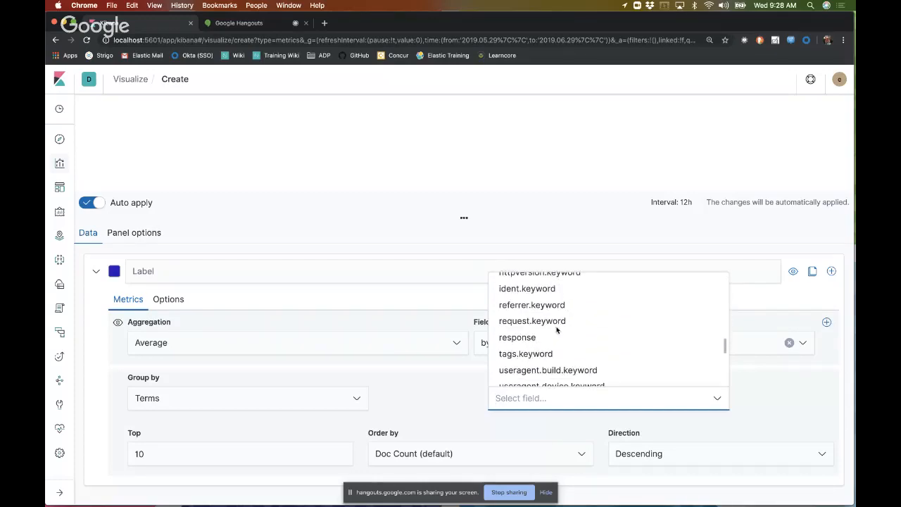
left_click(524, 338)
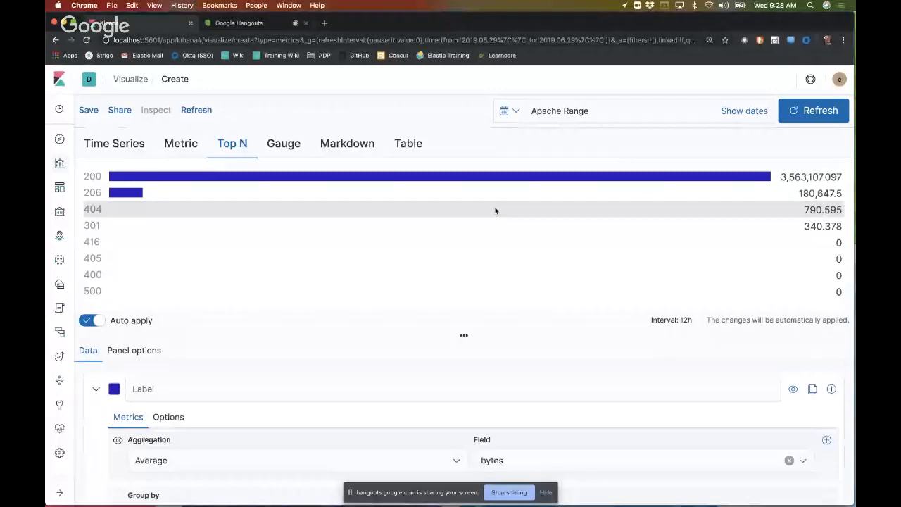
scroll(495, 211, "down", 1)
scroll(493, 232, "down", 1)
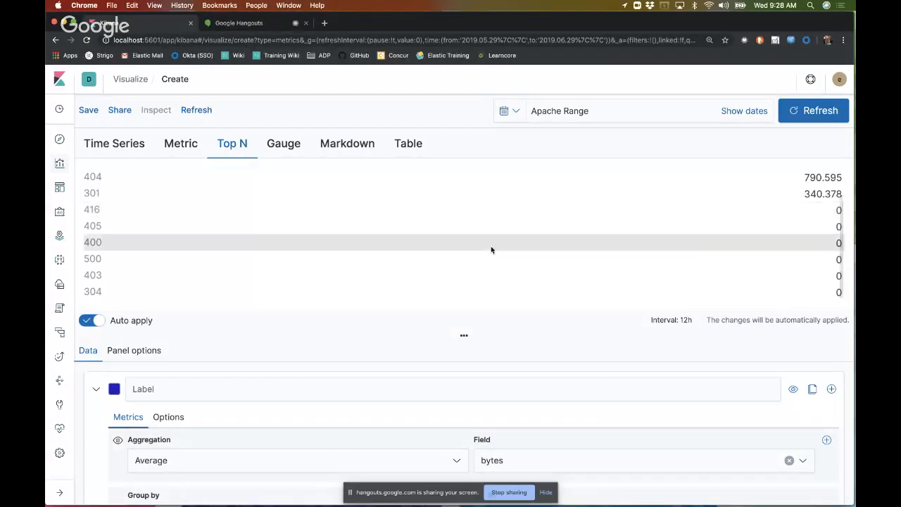
scroll(490, 247, "up", 3)
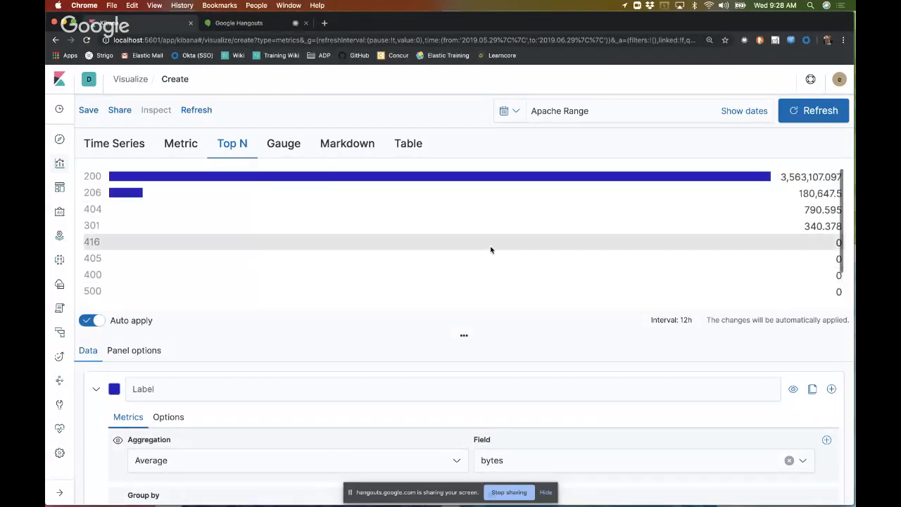
Step: Filter the series with response:[400 TO 500] in its options and check the Top N bars
left_click(179, 416)
scroll(282, 406, "down", 5)
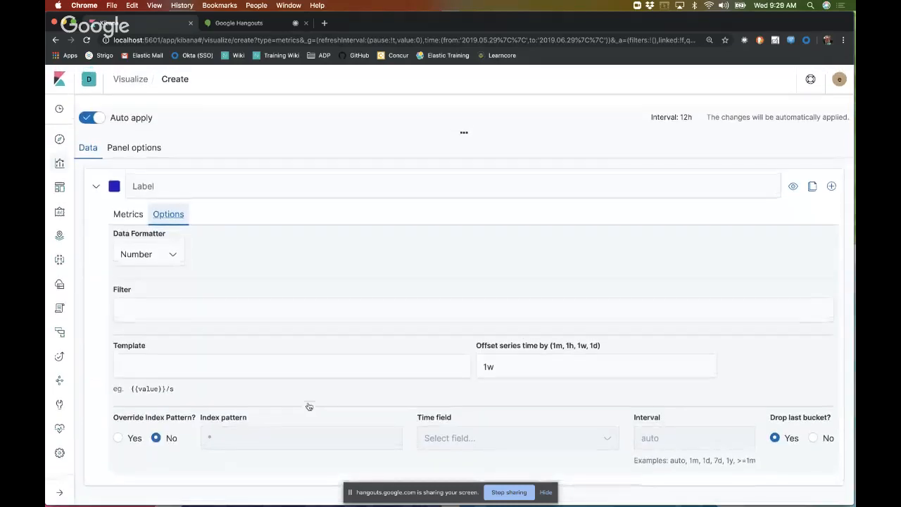
left_click(249, 310)
type("RES")
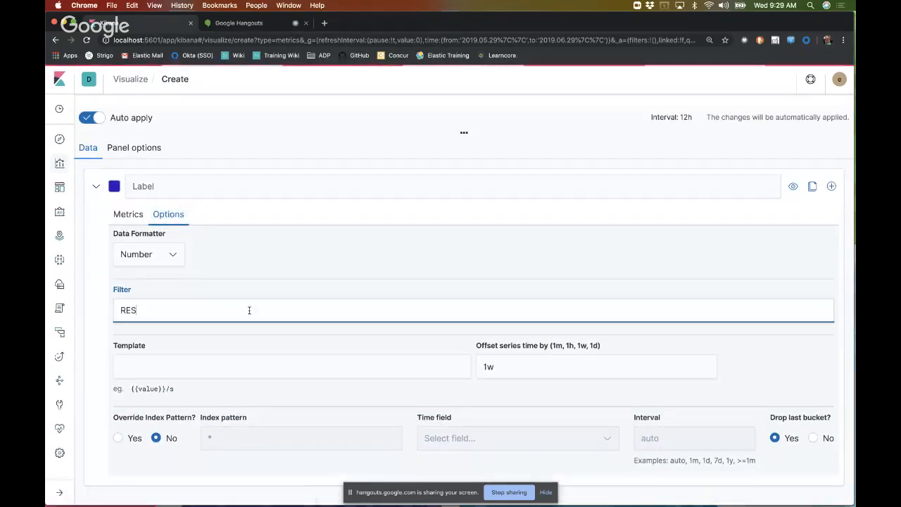
key("BackSpace")
key("BackSpace")
type("res")
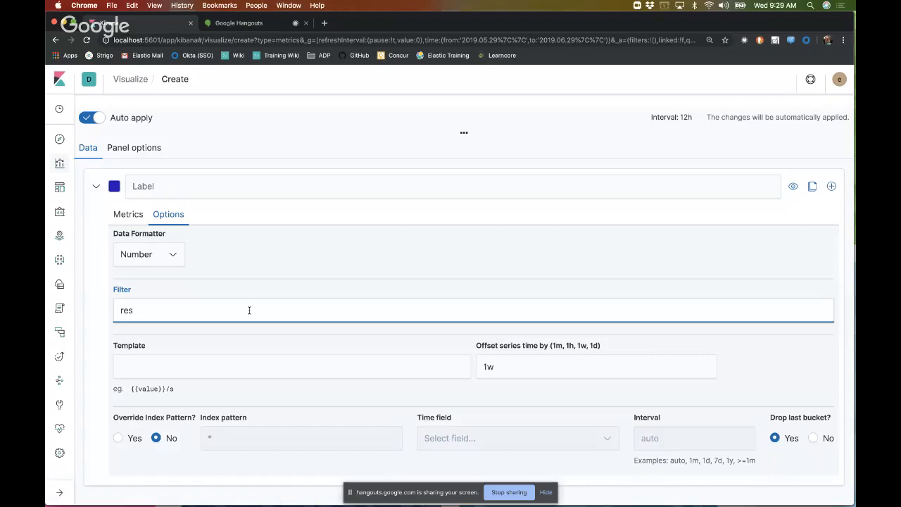
type("ponse:[400 ")
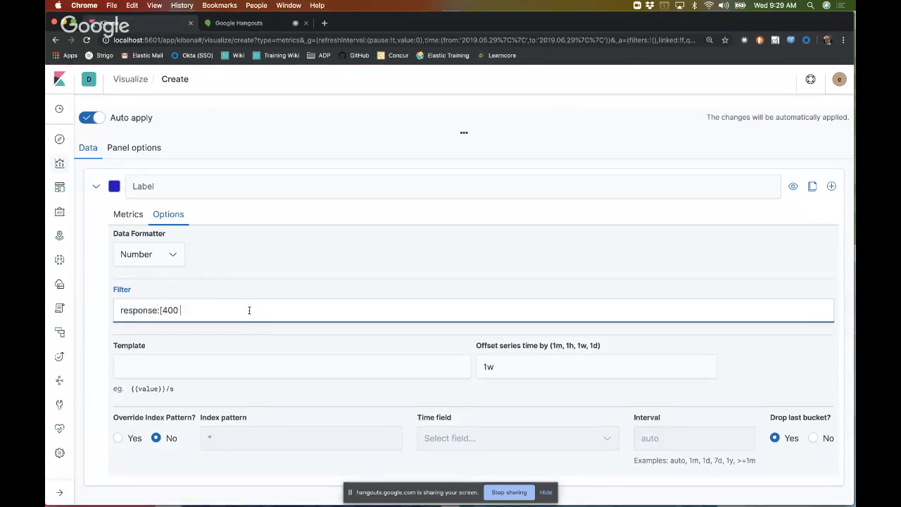
type("TO 550")
key("BackSpace")
key("BackSpace")
type("00]")
scroll(256, 344, "up", 5)
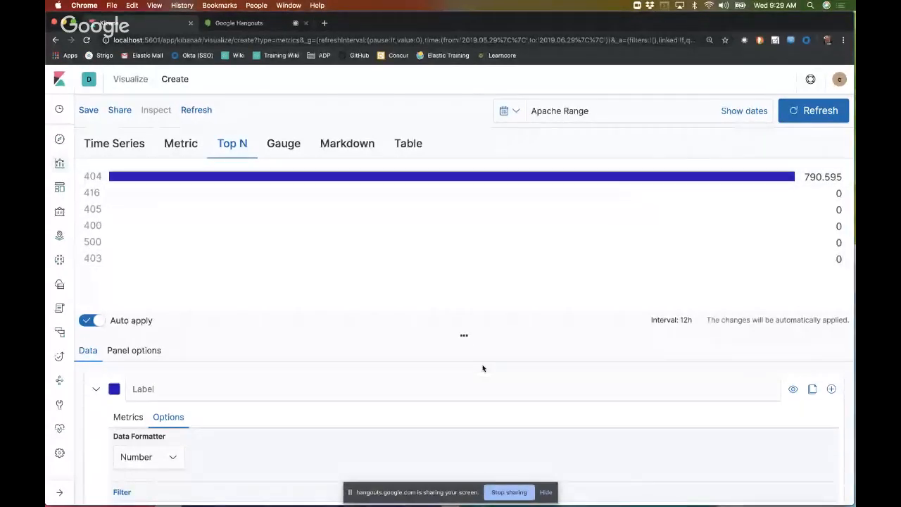
scroll(482, 368, "down", 5)
scroll(483, 364, "up", 5)
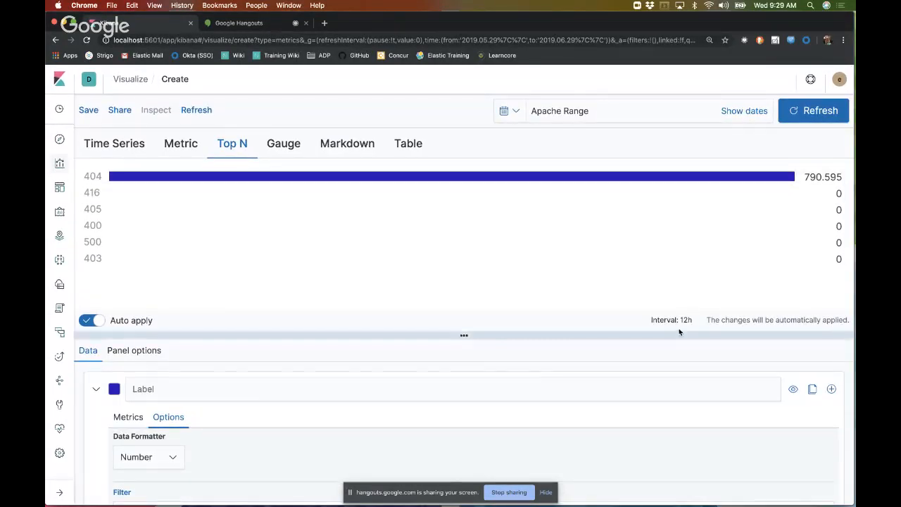
Step: Set the series' time offset to 1d and check how the Top N bars change
scroll(471, 387, "down", 5)
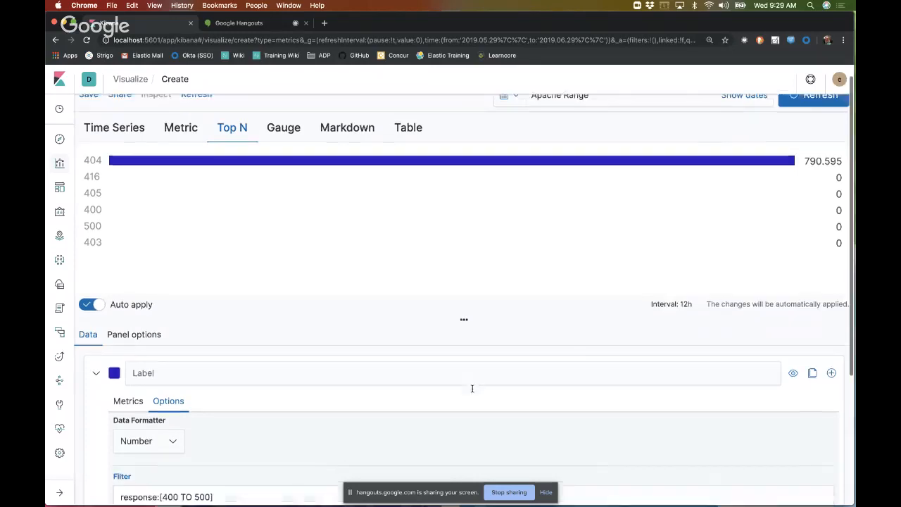
left_click(509, 373)
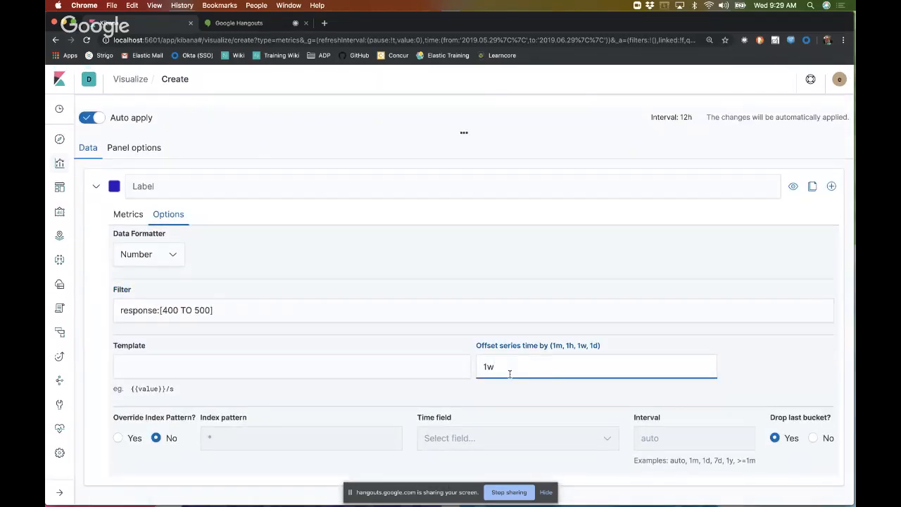
type("d")
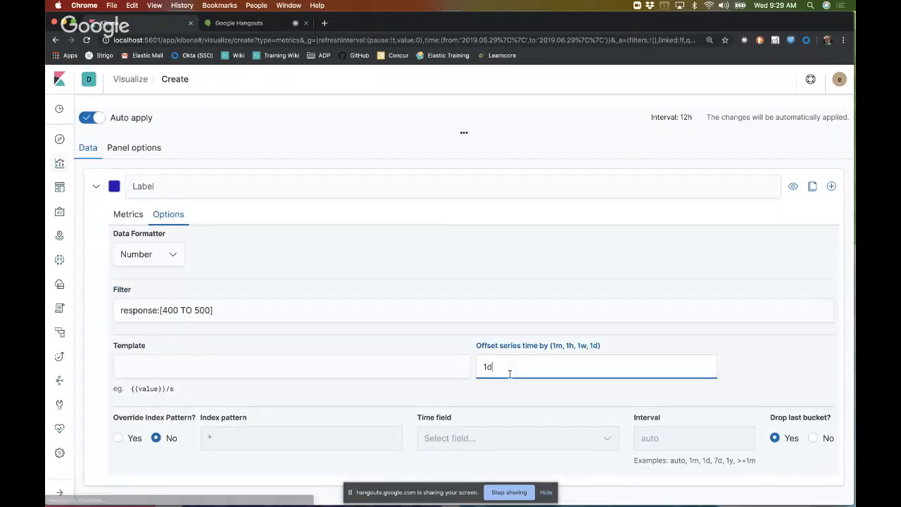
scroll(509, 373, "up", 5)
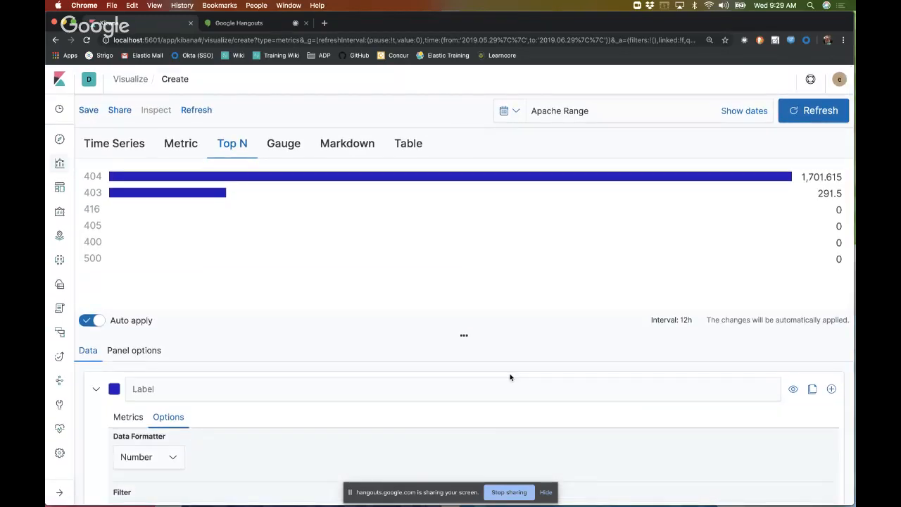
scroll(510, 377, "down", 5)
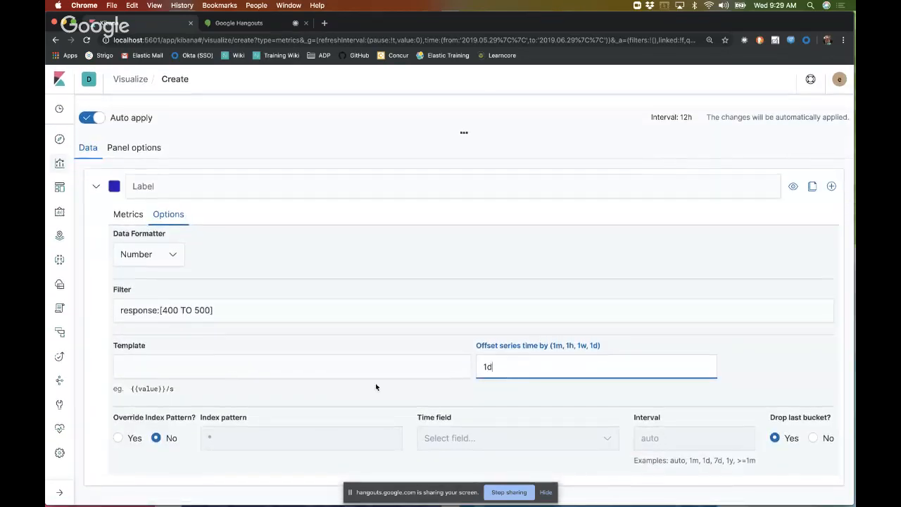
scroll(429, 427, "up", 1)
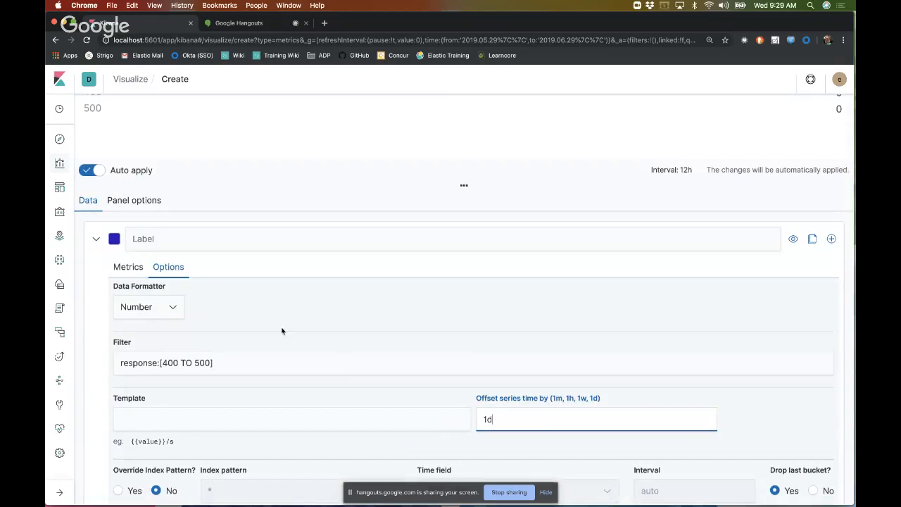
scroll(282, 330, "down", 1)
Step: Set the bar color of the Top N color rule to orange, #FE9200
left_click(128, 210)
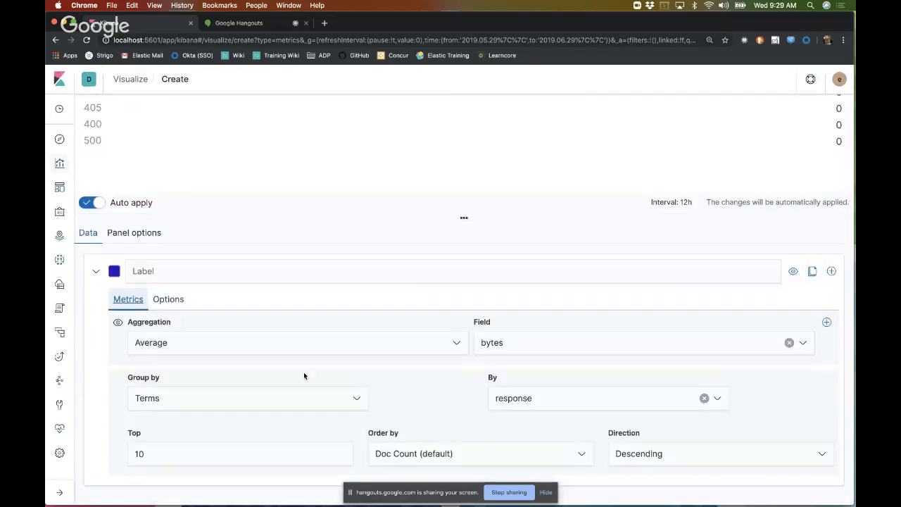
left_click(133, 221)
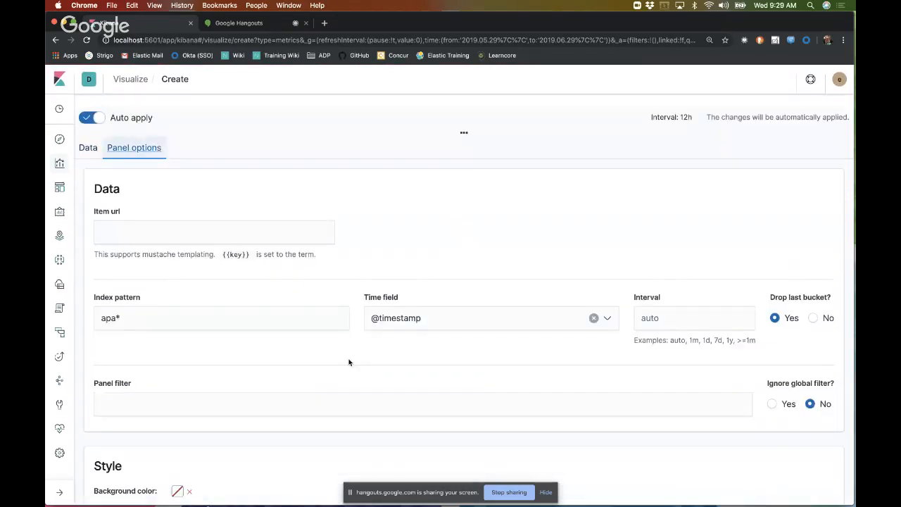
scroll(348, 363, "down", 3)
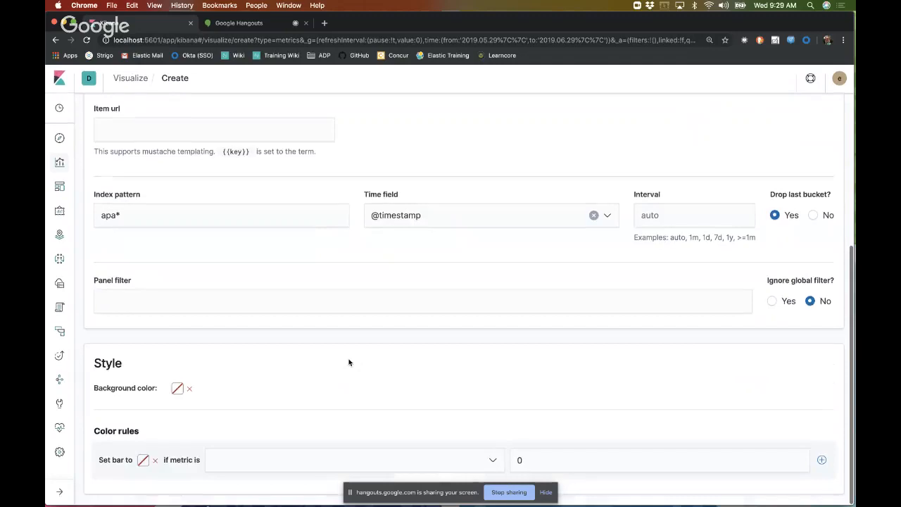
left_click(144, 463)
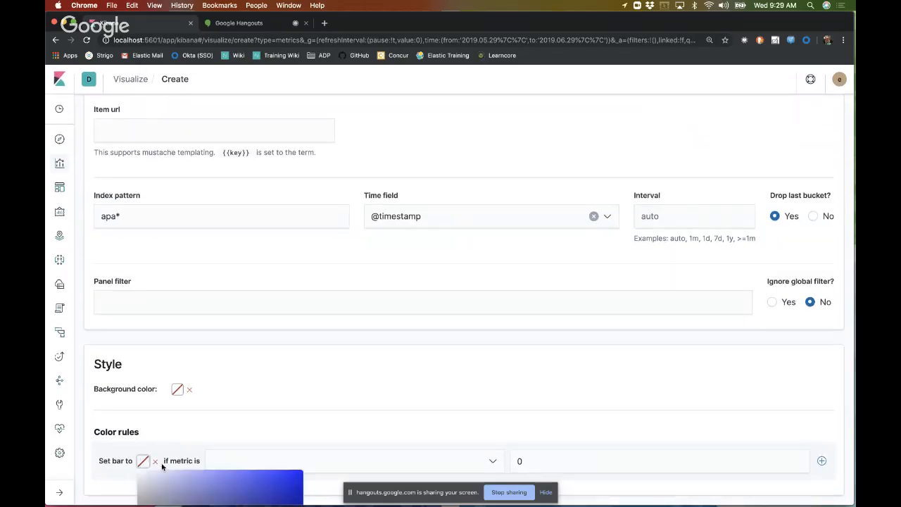
scroll(211, 481, "down", 5)
left_click(290, 399)
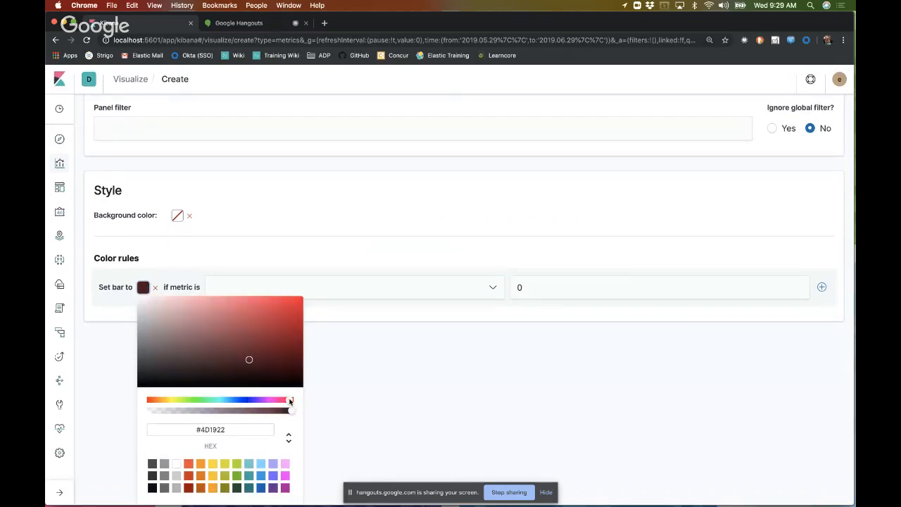
left_click(280, 304)
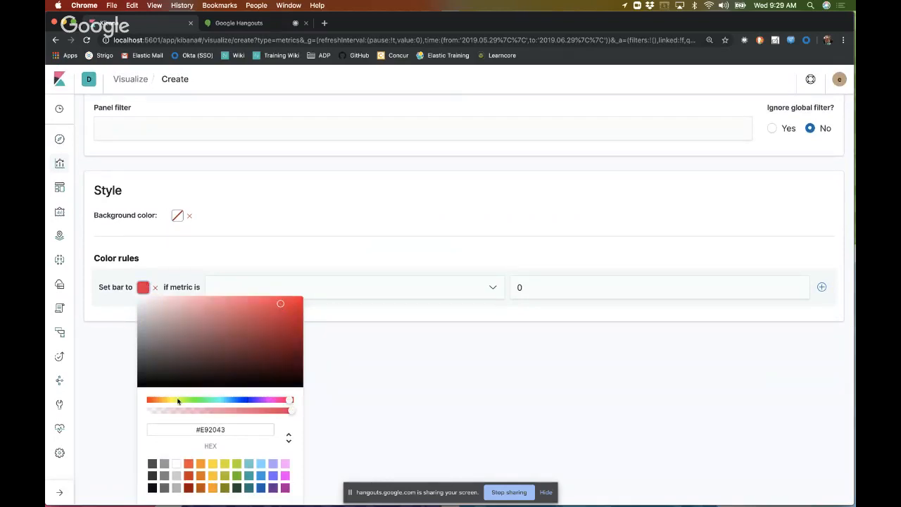
left_click(200, 463)
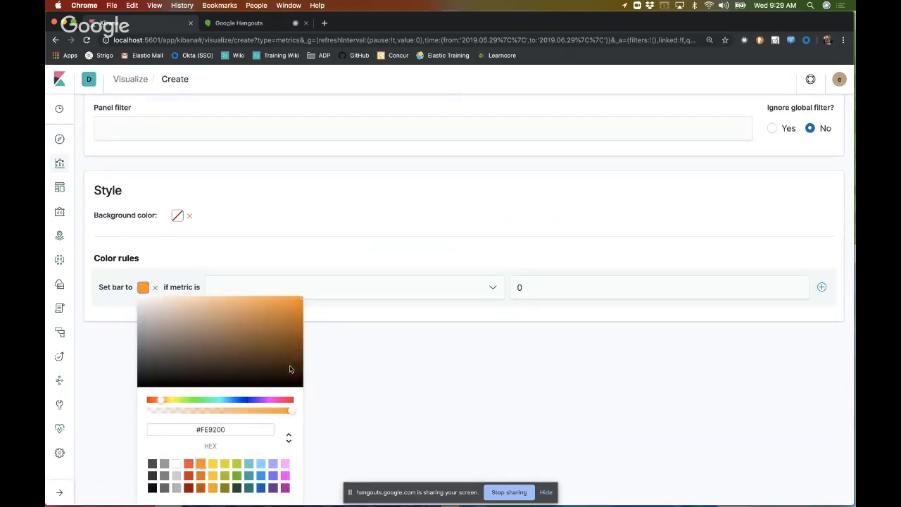
Step: Make the color rule apply when the metric is greater than a threshold that only the 404 bar exceeds, and check the chart
left_click(354, 292)
left_click(314, 469)
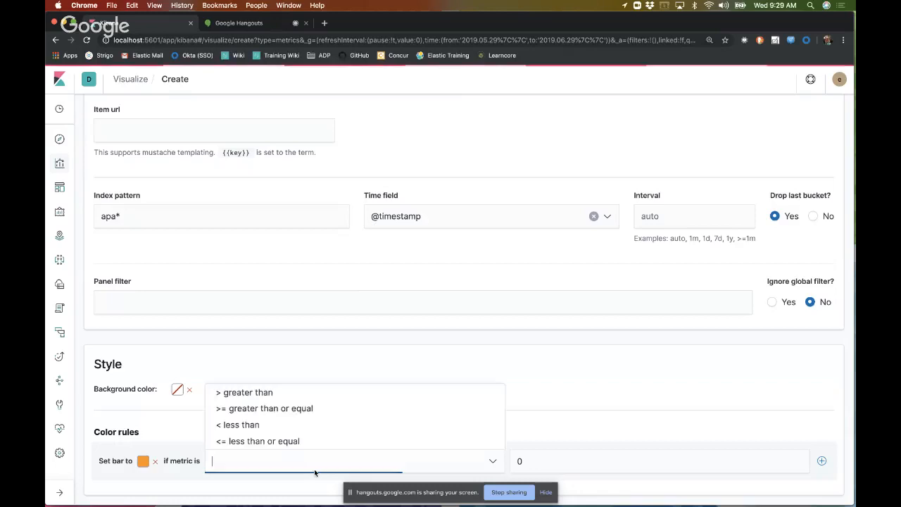
left_click(246, 393)
left_click(583, 461)
type("1")
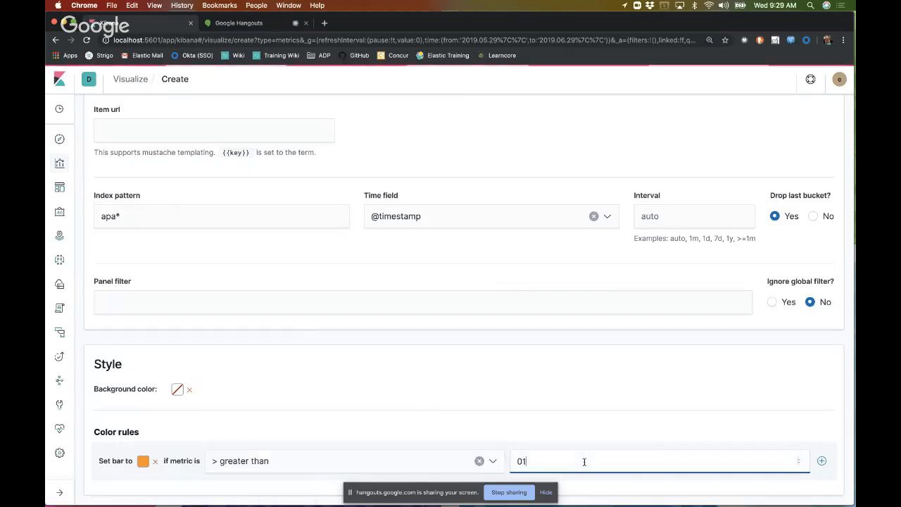
type("000")
scroll(583, 450, "up", 5)
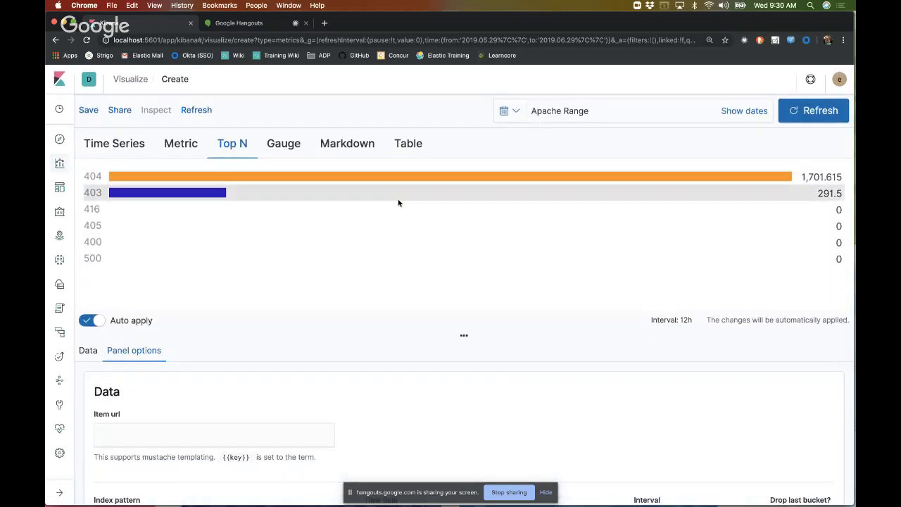
Step: Review the Top N color rule in the panel options, then the series' aggregation and grouping settings
scroll(389, 242, "down", 4)
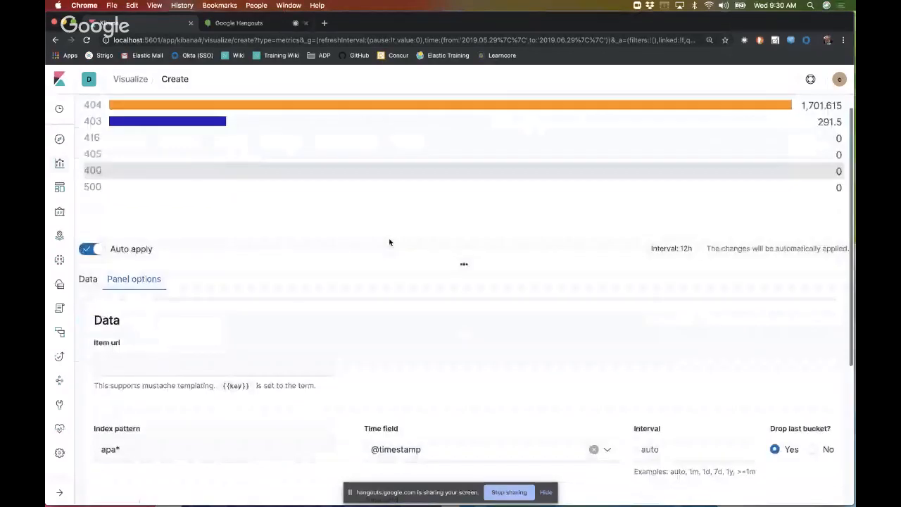
scroll(389, 242, "down", 4)
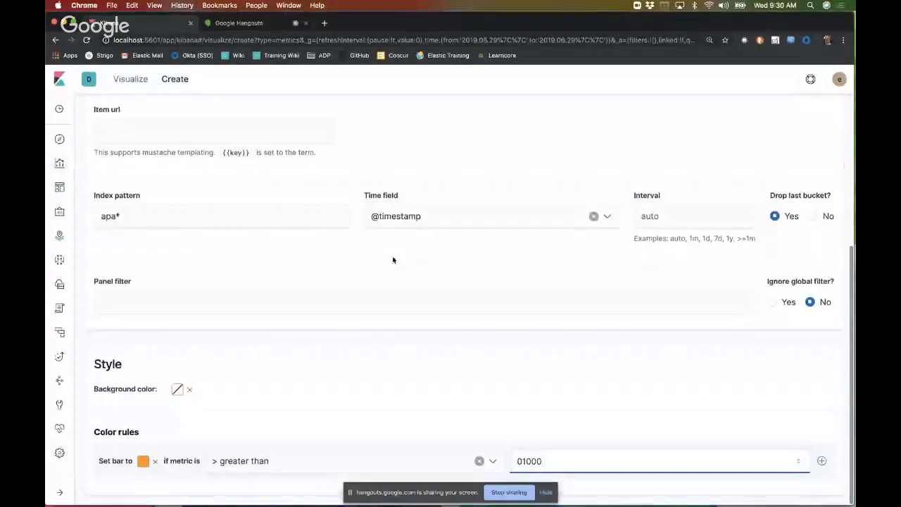
scroll(401, 307, "up", 8)
scroll(337, 195, "down", 1)
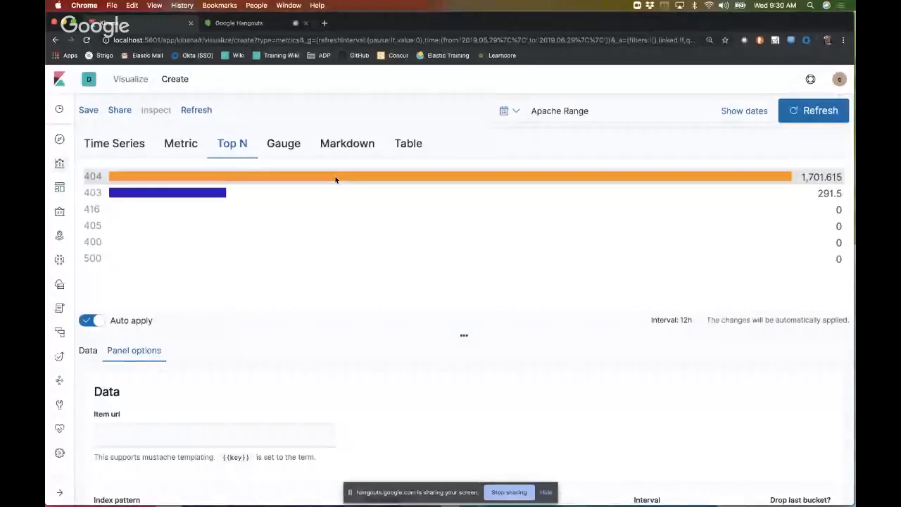
left_click(88, 350)
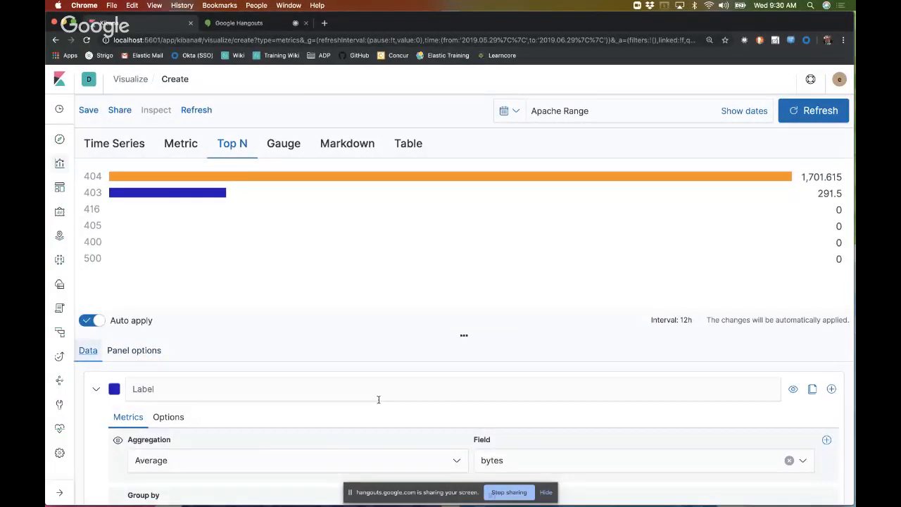
scroll(377, 399, "down", 3)
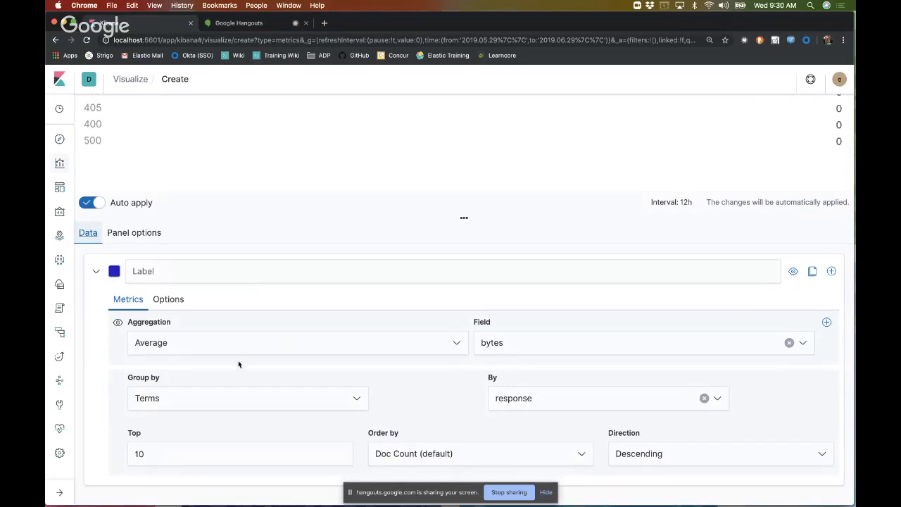
Step: Show the response code series as gauges and look through all of them
scroll(185, 275, "up", 3)
left_click(285, 143)
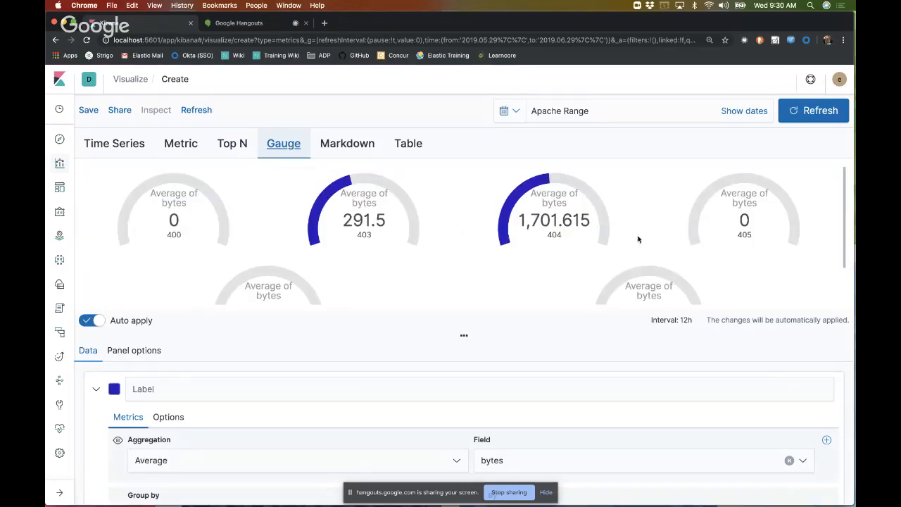
scroll(485, 279, "down", 1)
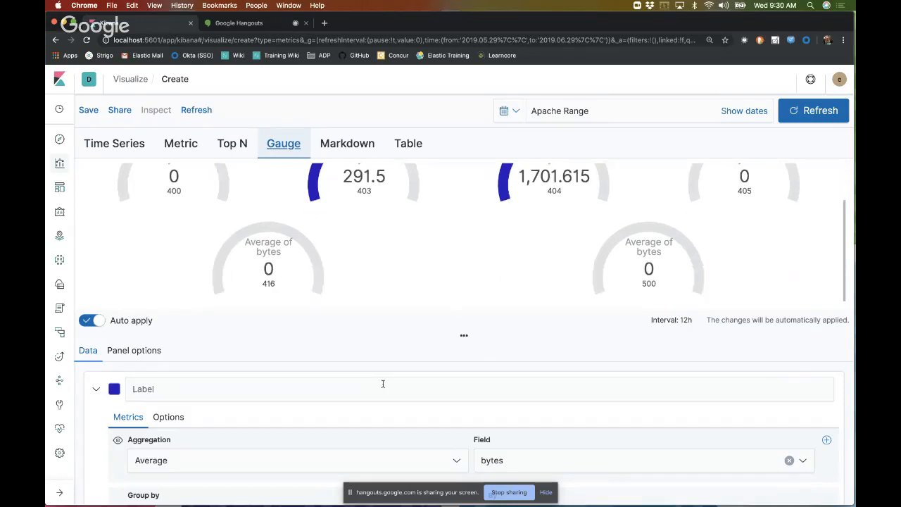
Step: Change the gauge series' aggregation to Count
scroll(383, 386, "down", 3)
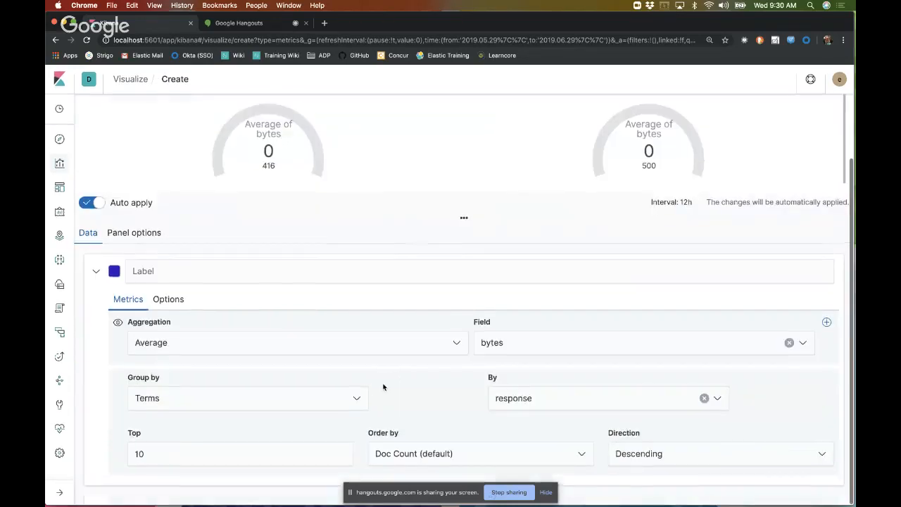
left_click(217, 405)
left_click(433, 364)
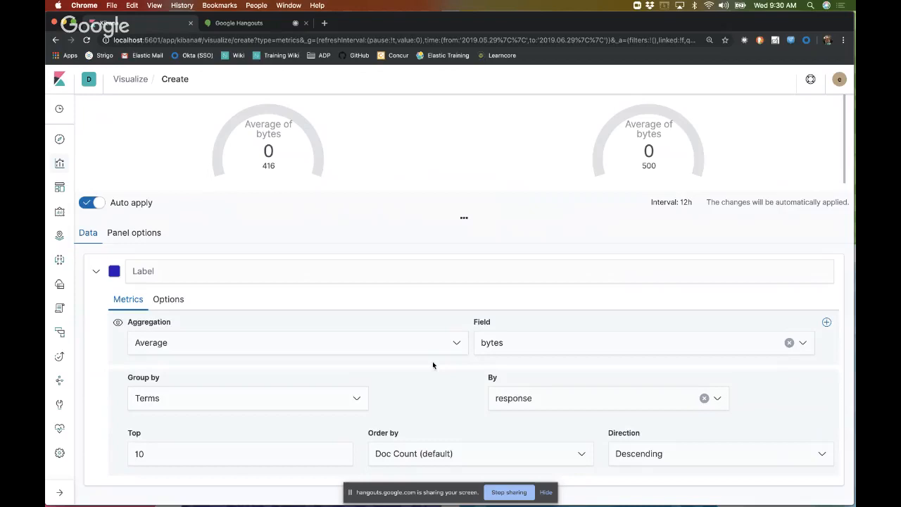
left_click(448, 340)
left_click(215, 411)
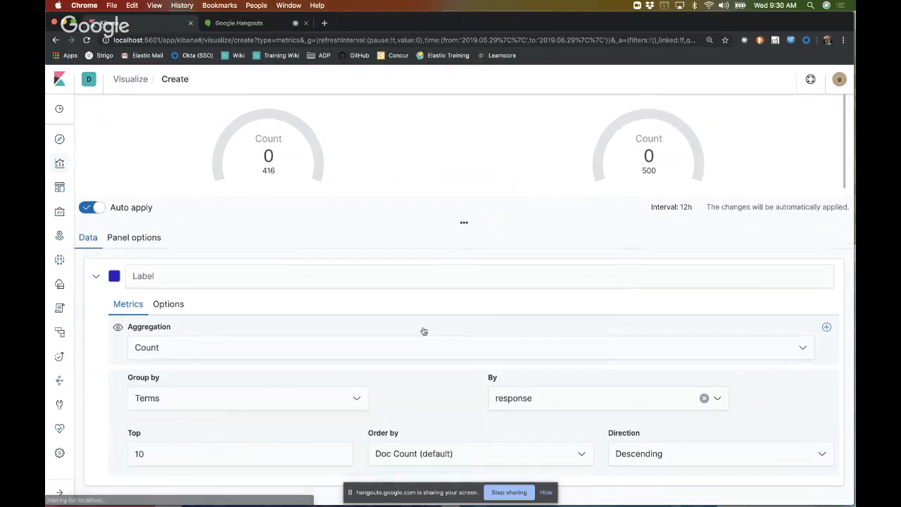
scroll(424, 331, "up", 3)
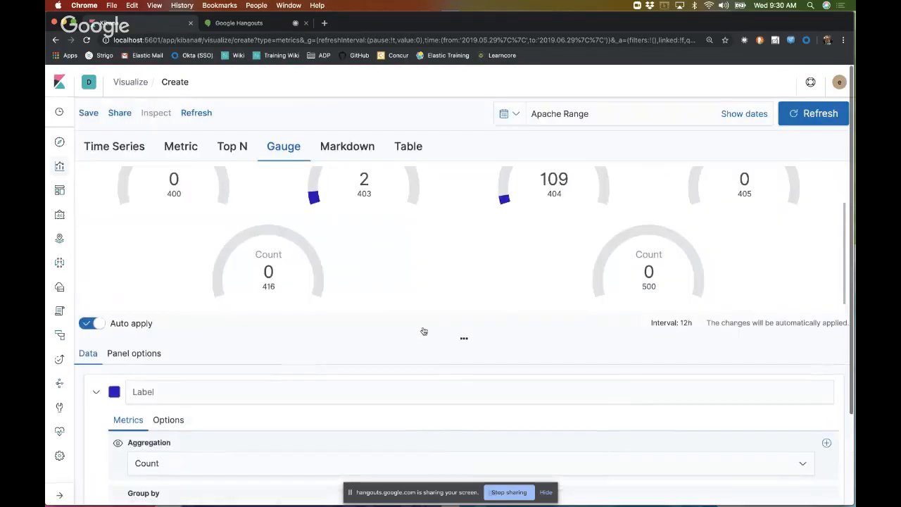
Step: Check how the count per response code looks in the Top N view
left_click(224, 156)
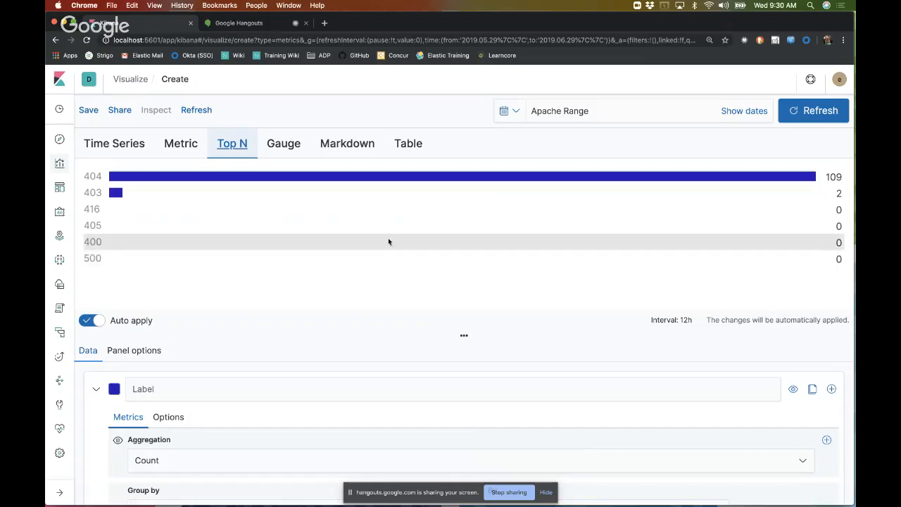
scroll(431, 394, "down", 3)
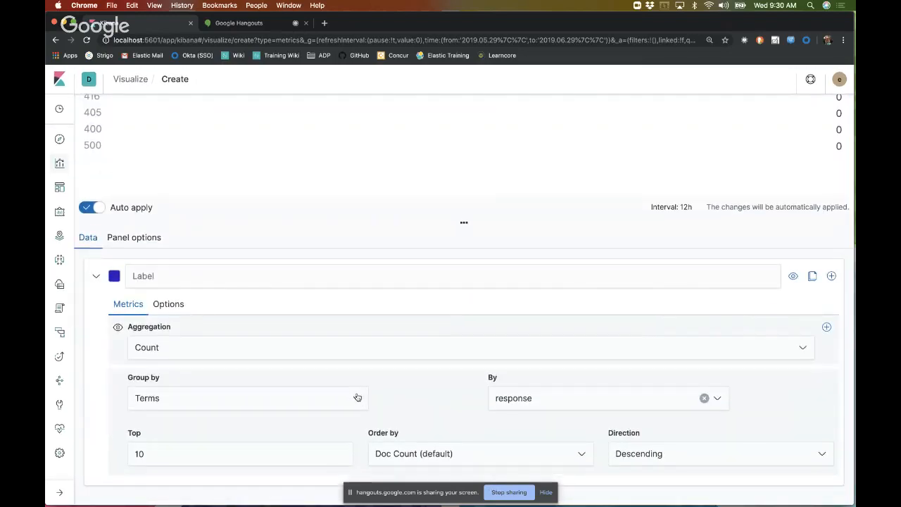
scroll(211, 267, "up", 3)
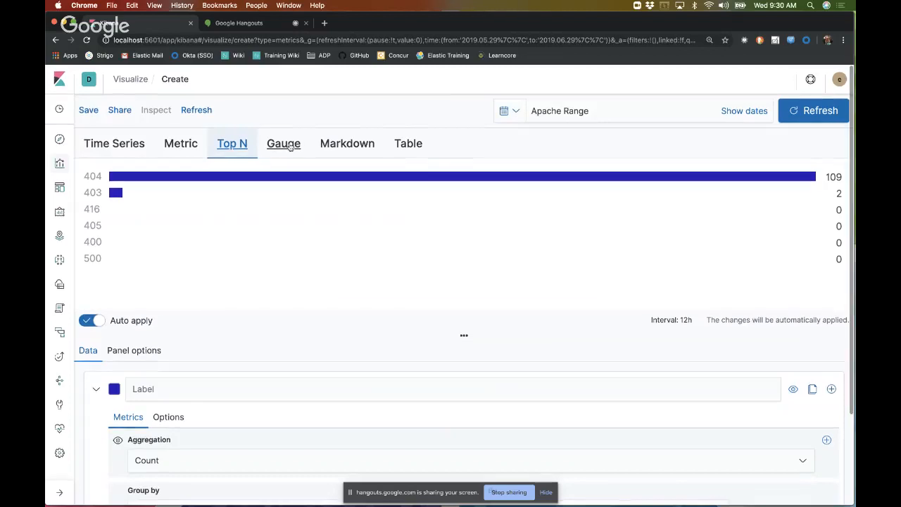
Step: Return to the Gauge view and group the series' terms by geoip.country_code2.keyword
left_click(289, 143)
scroll(373, 306, "down", 3)
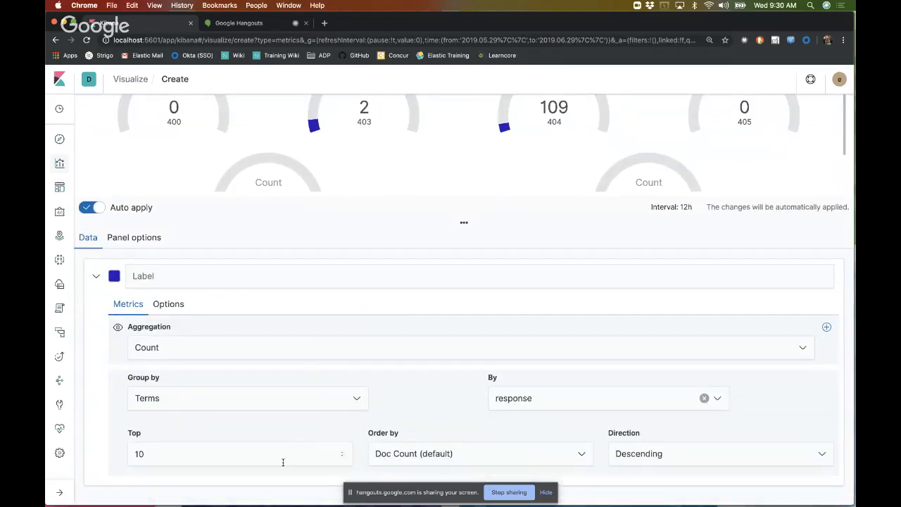
left_click(532, 404)
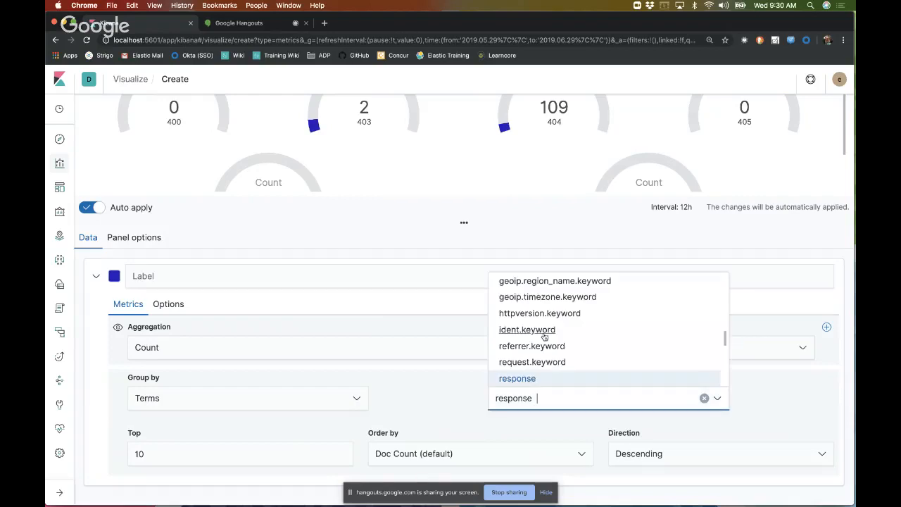
scroll(544, 337, "down", 1)
scroll(544, 337, "up", 5)
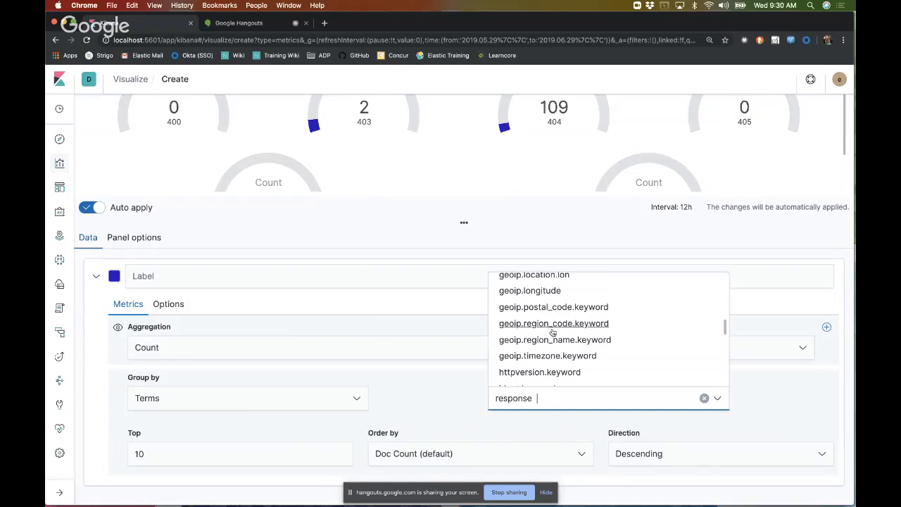
scroll(552, 331, "up", 4)
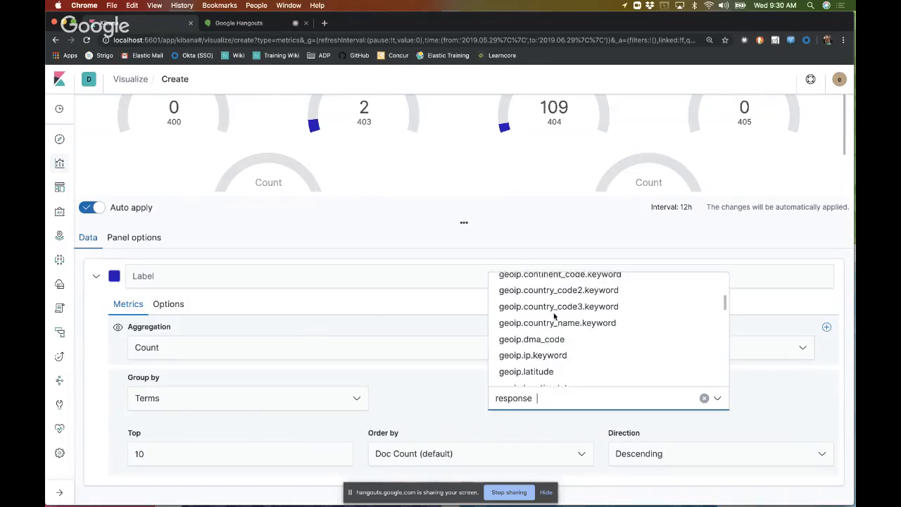
left_click(554, 298)
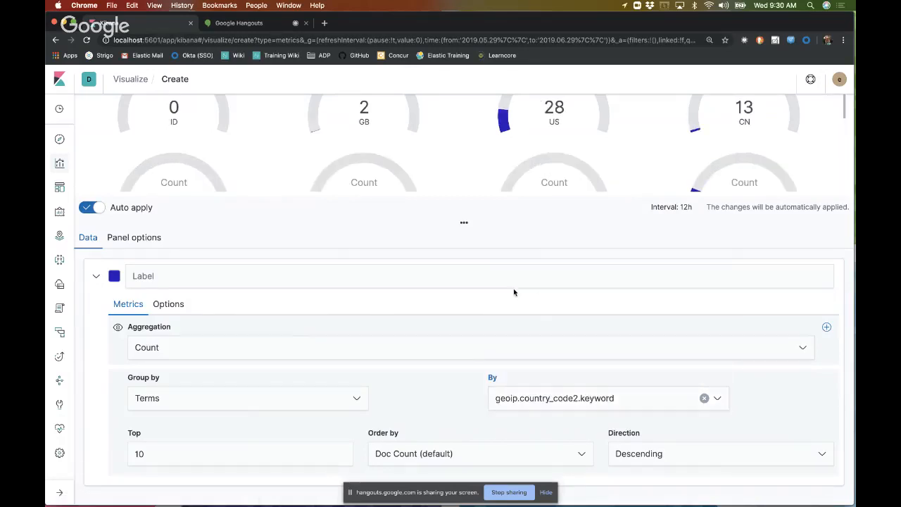
scroll(513, 288, "up", 3)
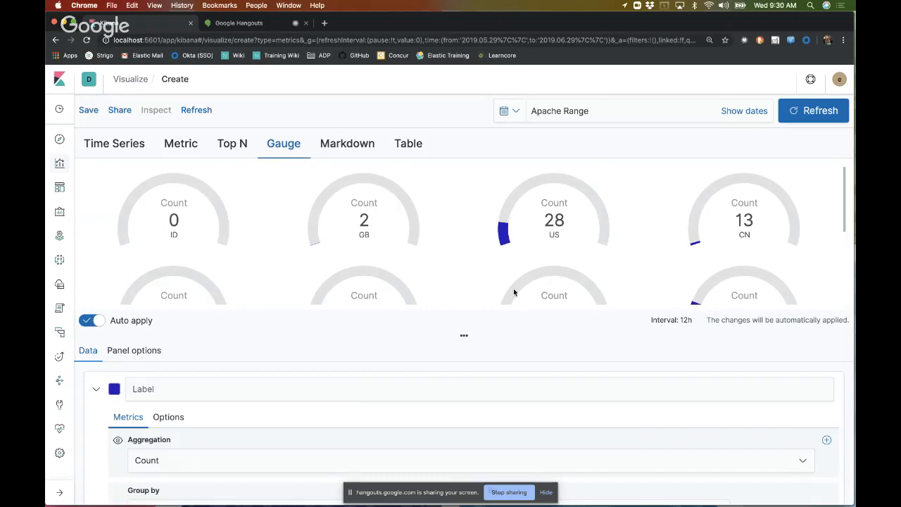
Step: Look through the country gauges and limit the grouping to the top 4 terms
scroll(513, 292, "down", 4)
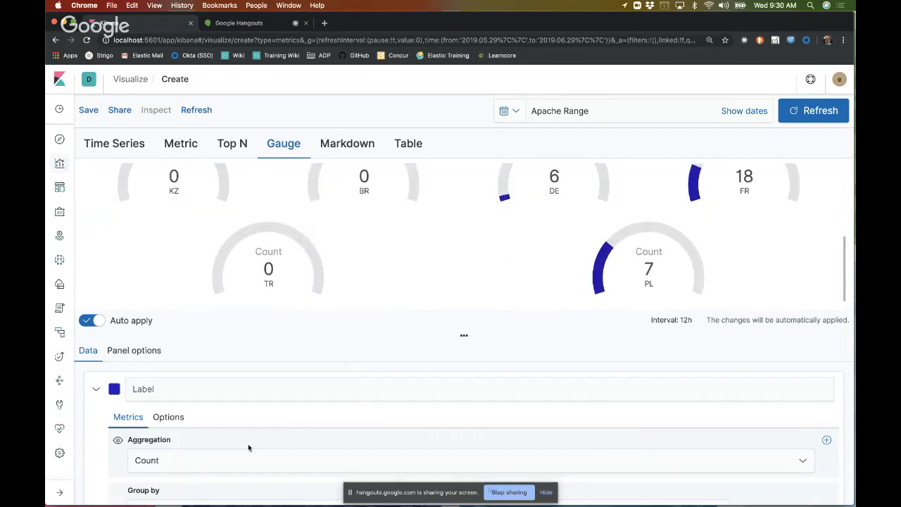
scroll(248, 443, "down", 3)
left_click(184, 452)
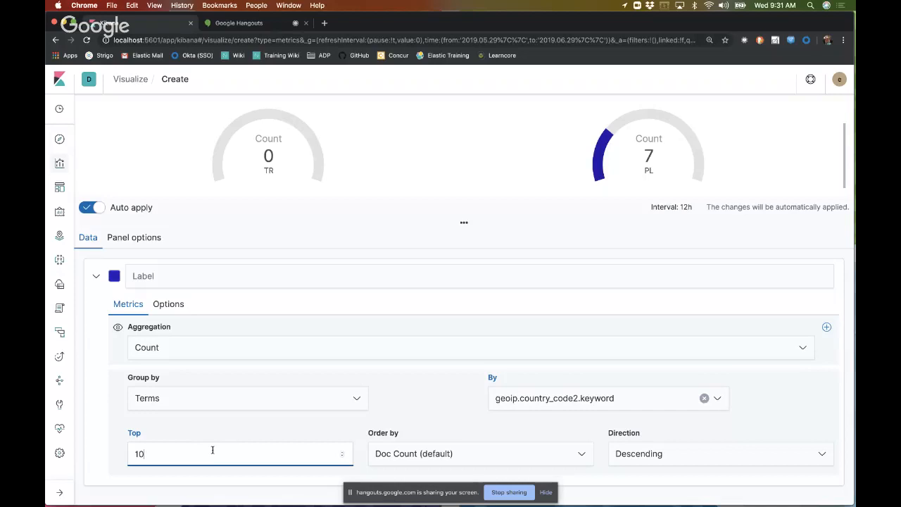
key("BackSpace")
type("04")
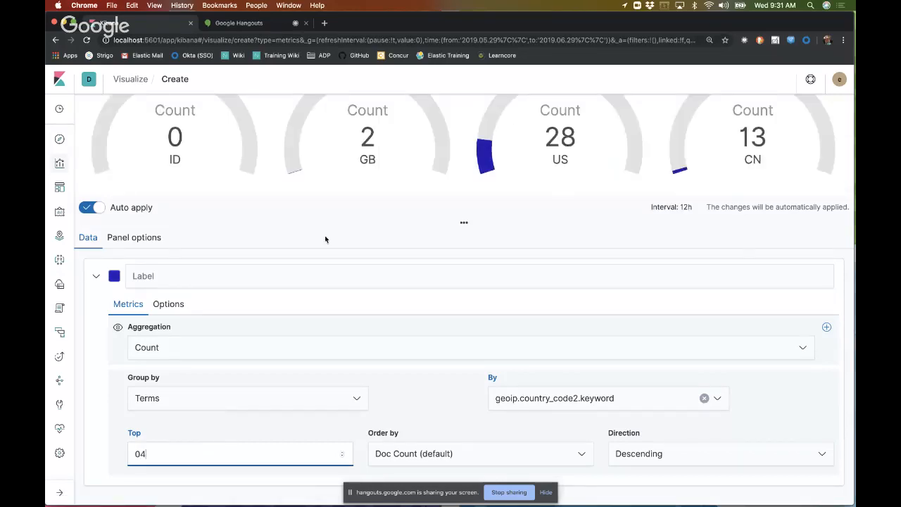
scroll(325, 239, "up", 3)
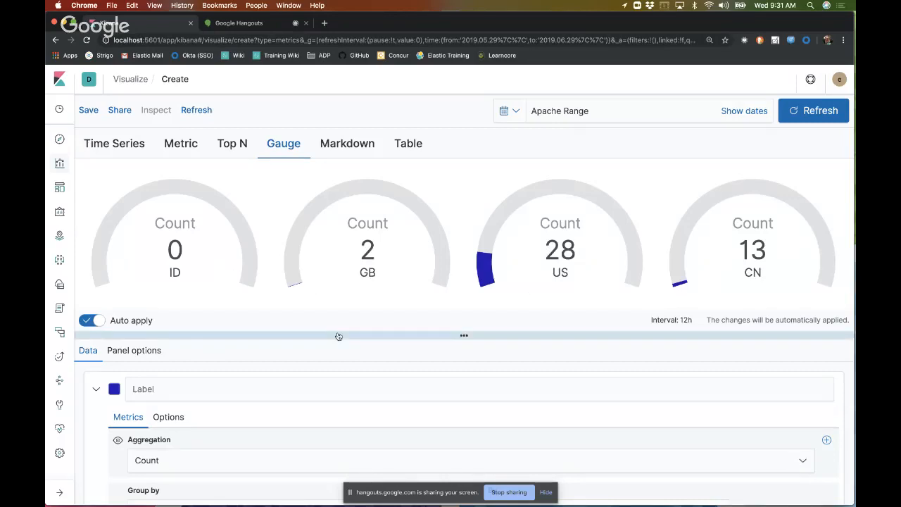
Step: Examine the gauge panel options, including the gauge style, line widths and color rules
scroll(338, 336, "down", 3)
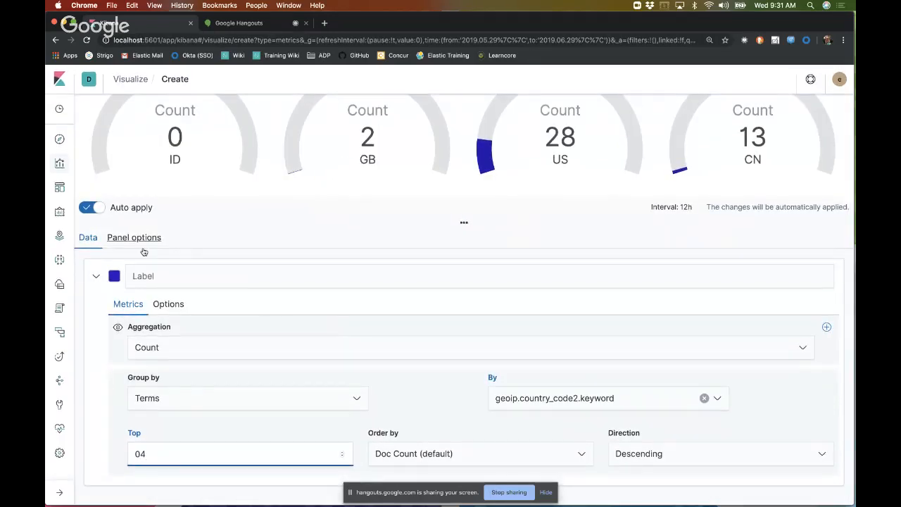
left_click(150, 241)
scroll(487, 399, "down", 2)
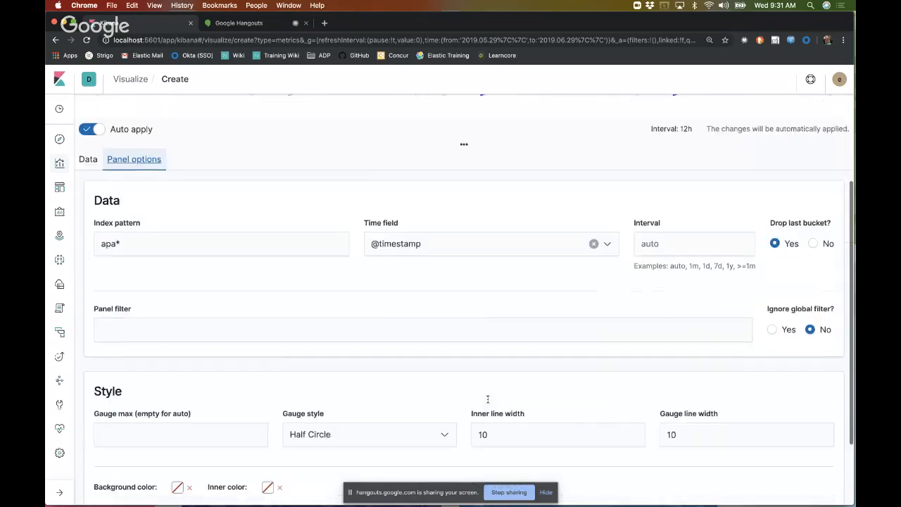
scroll(487, 399, "down", 2)
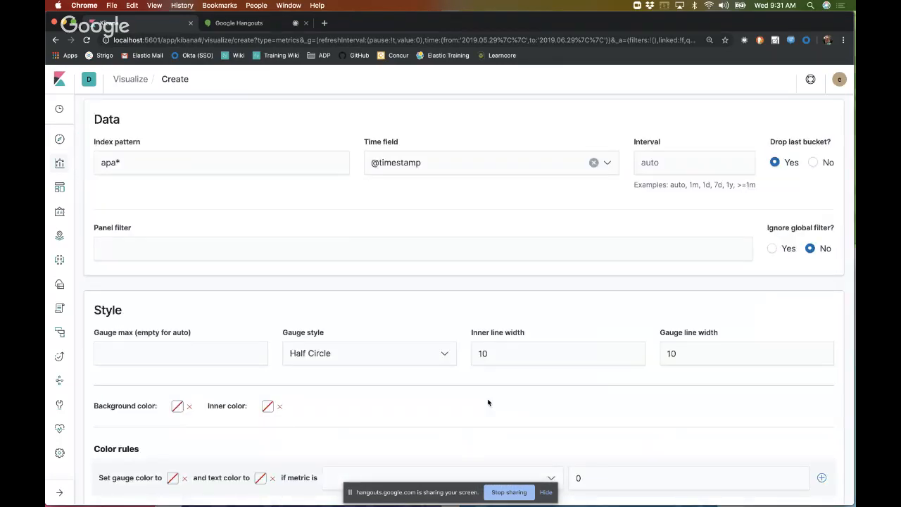
scroll(487, 400, "up", 6)
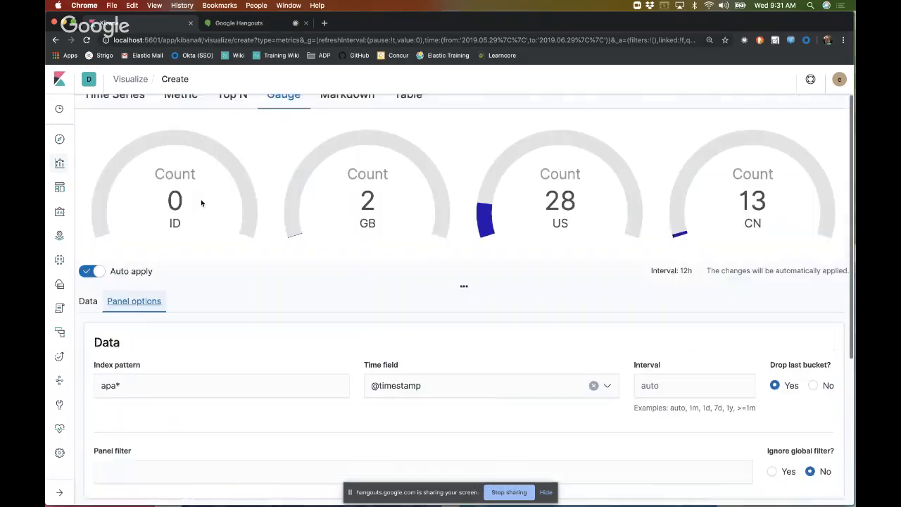
Step: Set the gauge series' time offset to 1w in its options
left_click(88, 301)
scroll(283, 368, "down", 1)
left_click(169, 303)
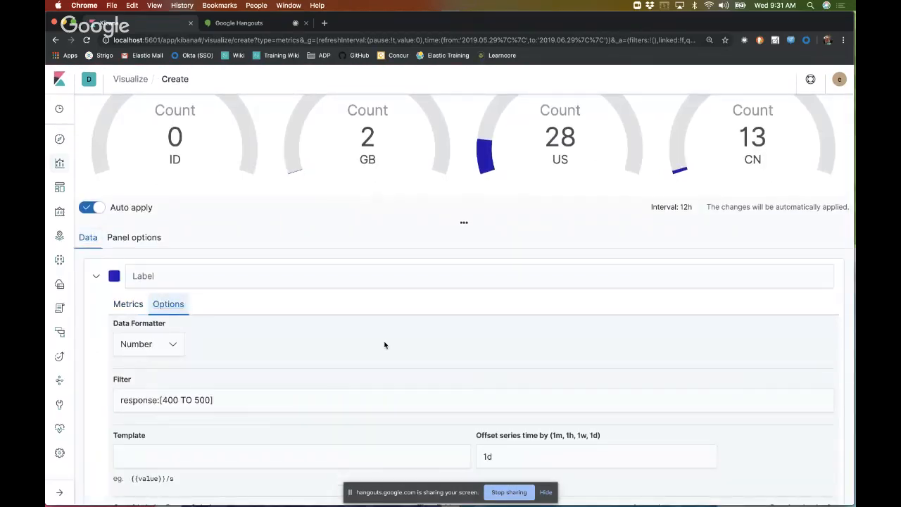
scroll(384, 345, "down", 2)
left_click(511, 366)
key("BackSpace")
key("BackSpace")
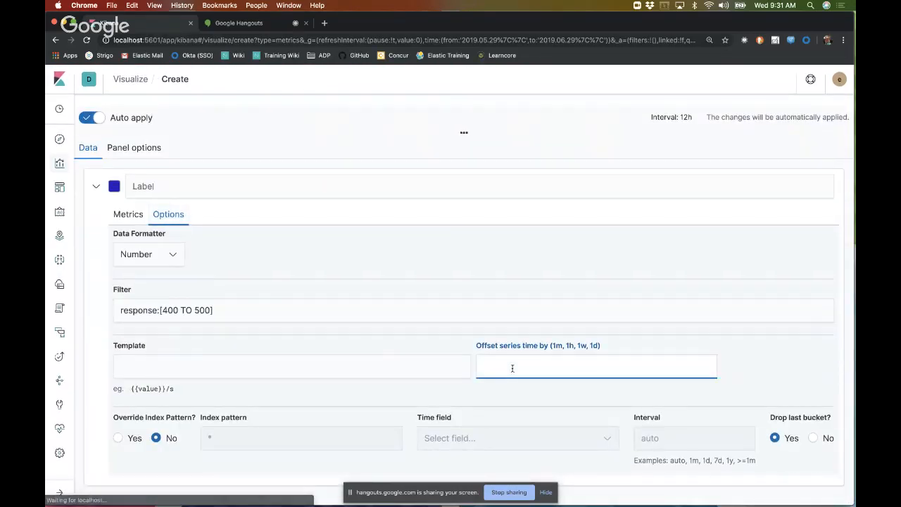
type("1w")
scroll(511, 360, "up", 5)
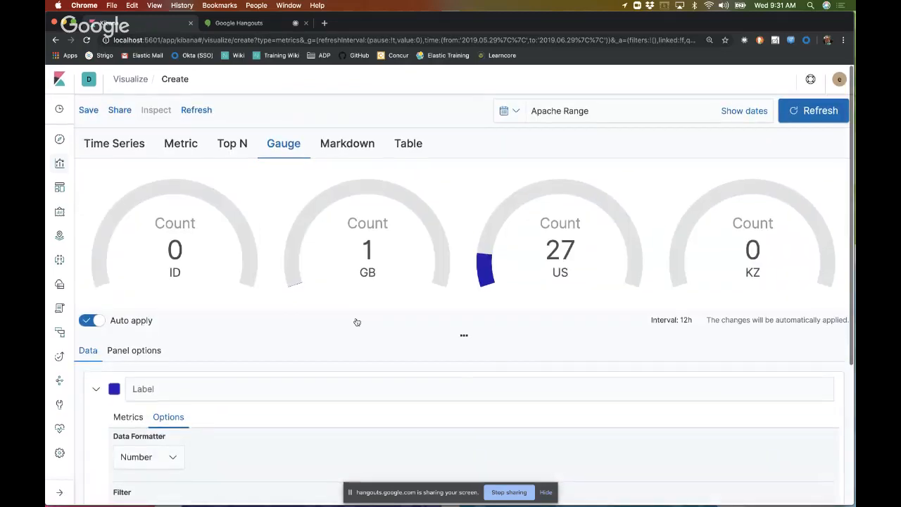
Step: Review the four country gauges against the series' filter, offset and metric settings
scroll(458, 372, "down", 2)
scroll(458, 372, "up", 2)
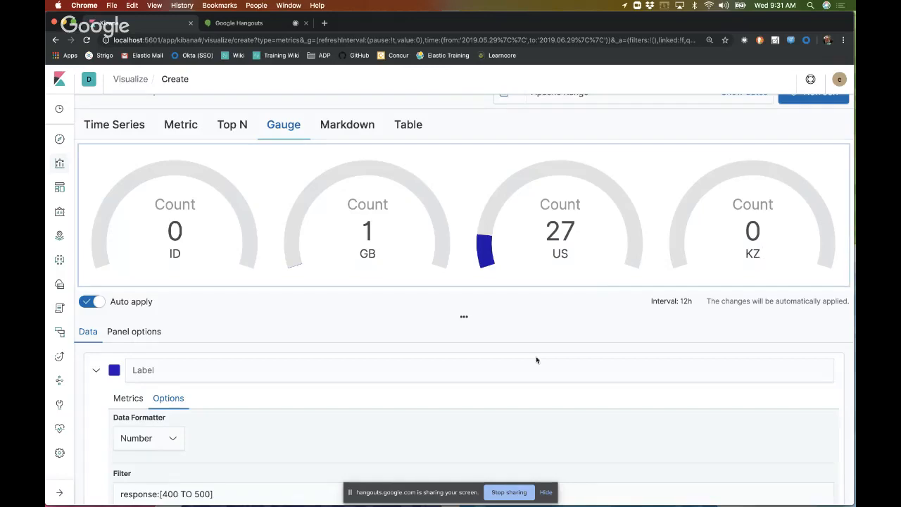
scroll(536, 380, "down", 5)
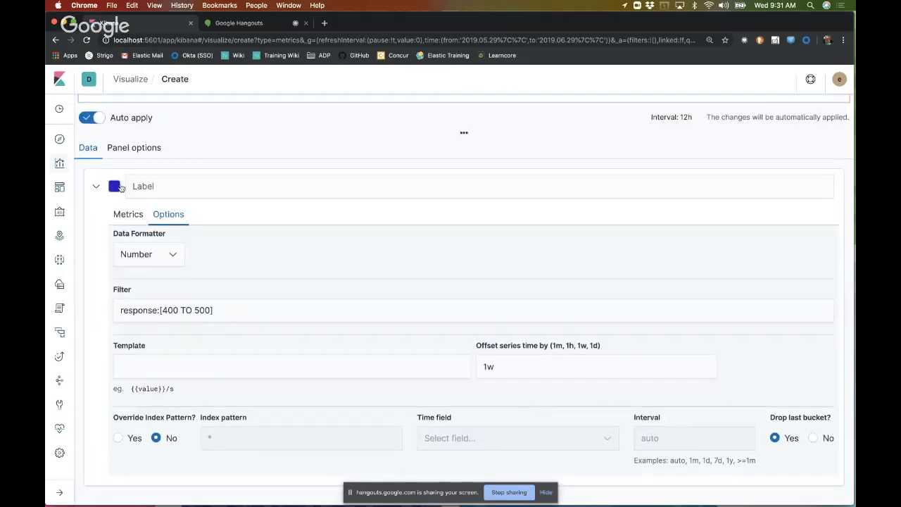
left_click(128, 214)
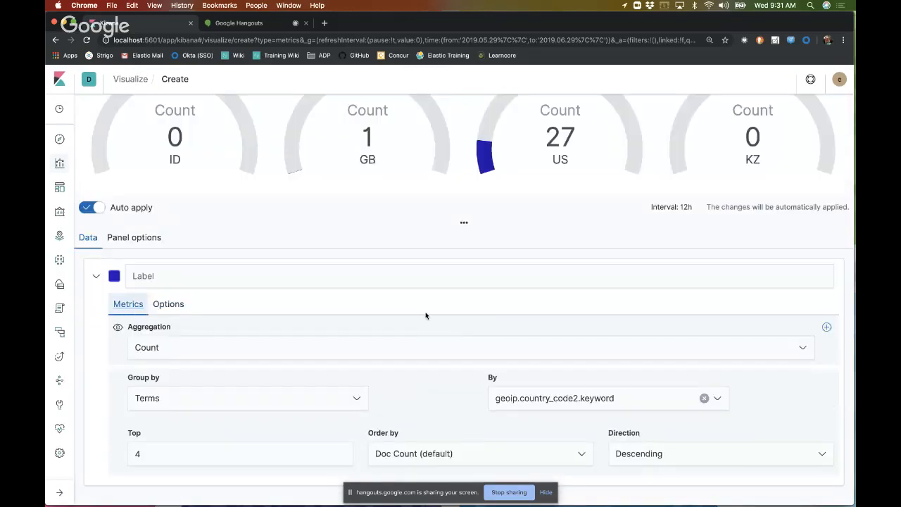
scroll(425, 315, "up", 3)
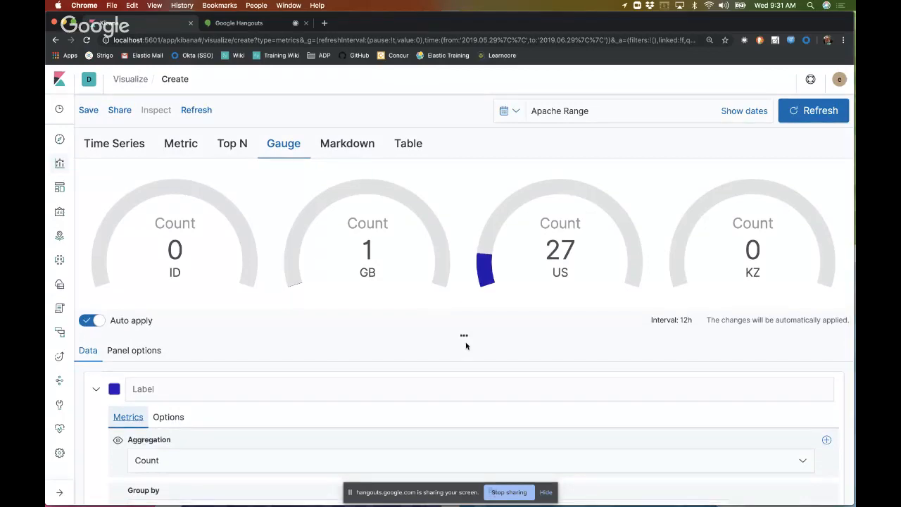
scroll(466, 344, "down", 2)
scroll(399, 325, "up", 1)
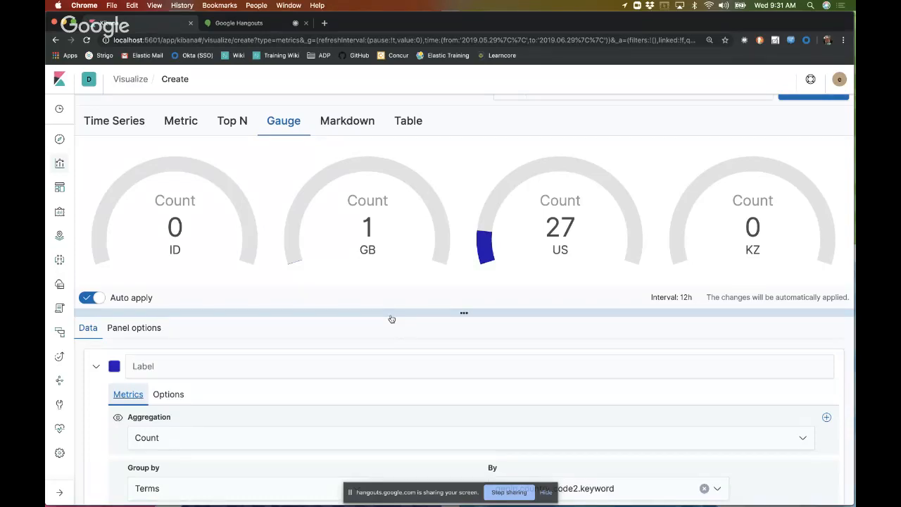
Step: Check the gauge series' options, then try the Circle gauge style in the panel options and return it to Half Circle
scroll(364, 373, "down", 3)
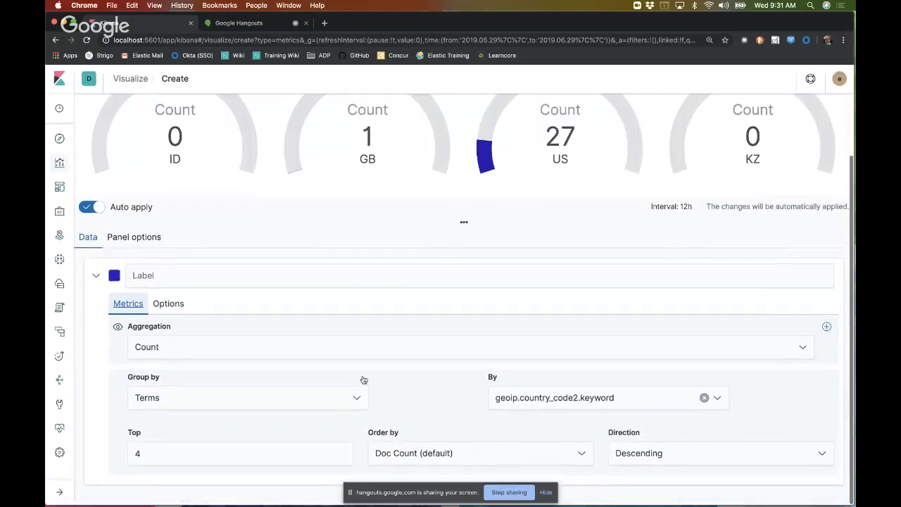
left_click(169, 304)
scroll(327, 364, "down", 3)
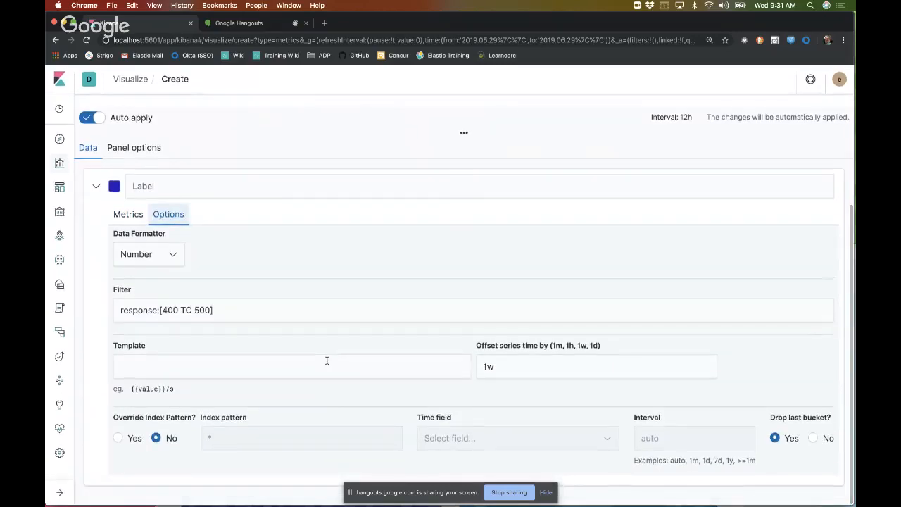
left_click(144, 148)
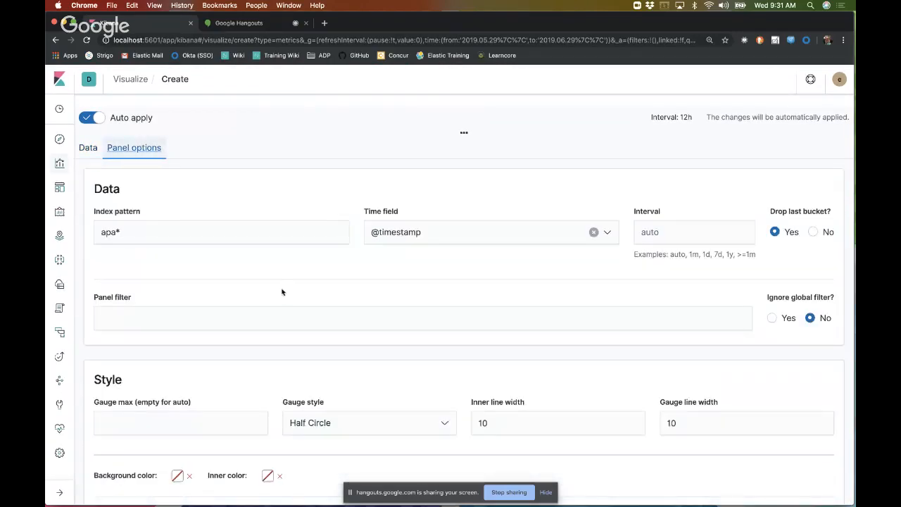
left_click(230, 420)
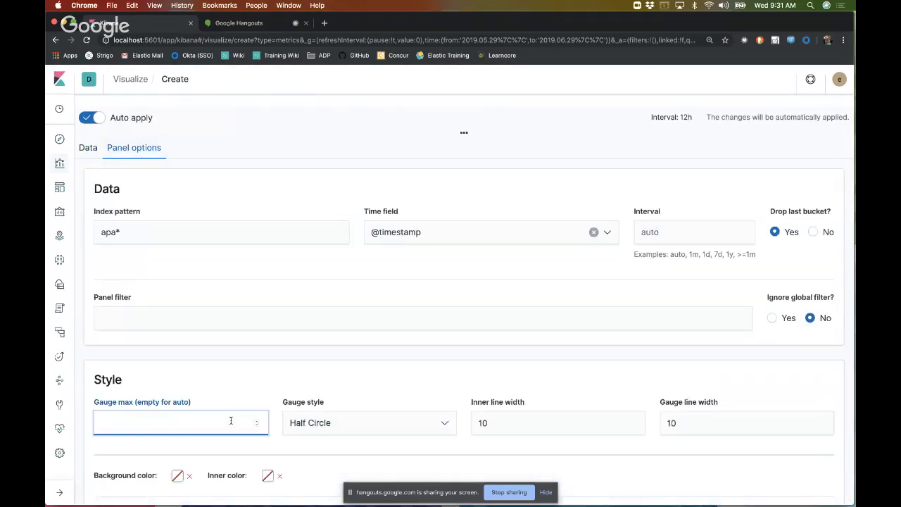
left_click(369, 426)
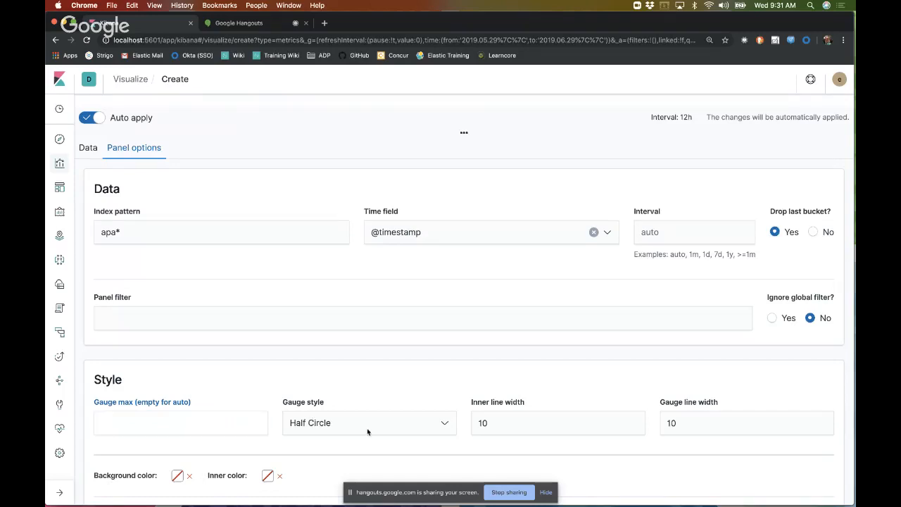
left_click(350, 444)
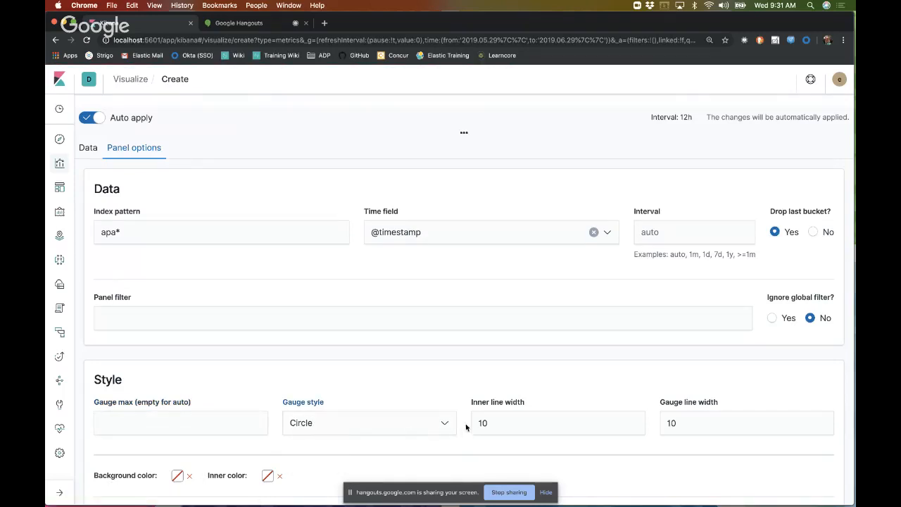
left_click(410, 427)
left_click(380, 461)
scroll(261, 337, "up", 5)
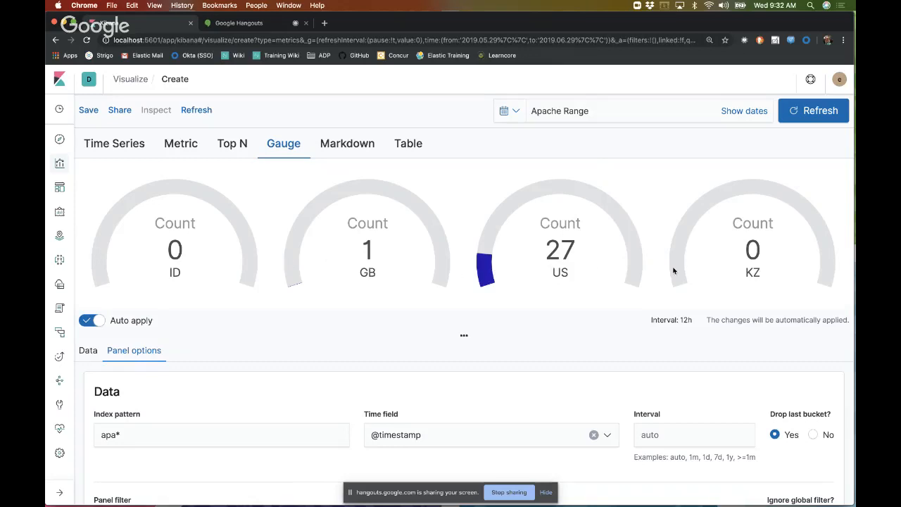
Step: Look over the four country gauges together with the gauge panel's data and style options
left_click(89, 323)
left_click(89, 323)
scroll(302, 265, "down", 3)
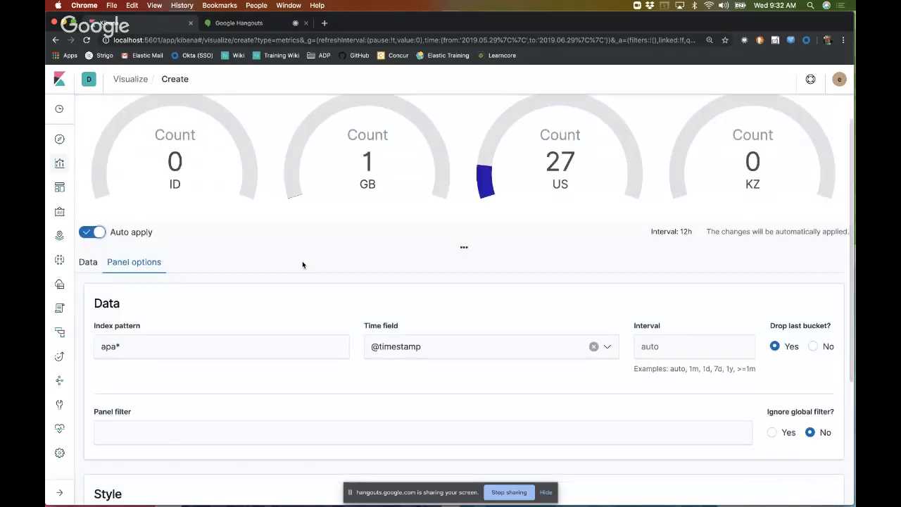
scroll(302, 265, "down", 5)
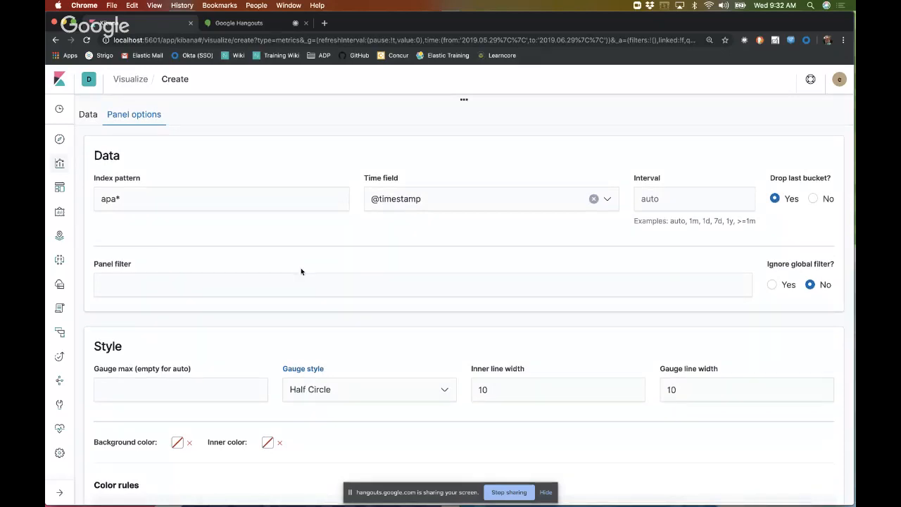
scroll(206, 383, "down", 2)
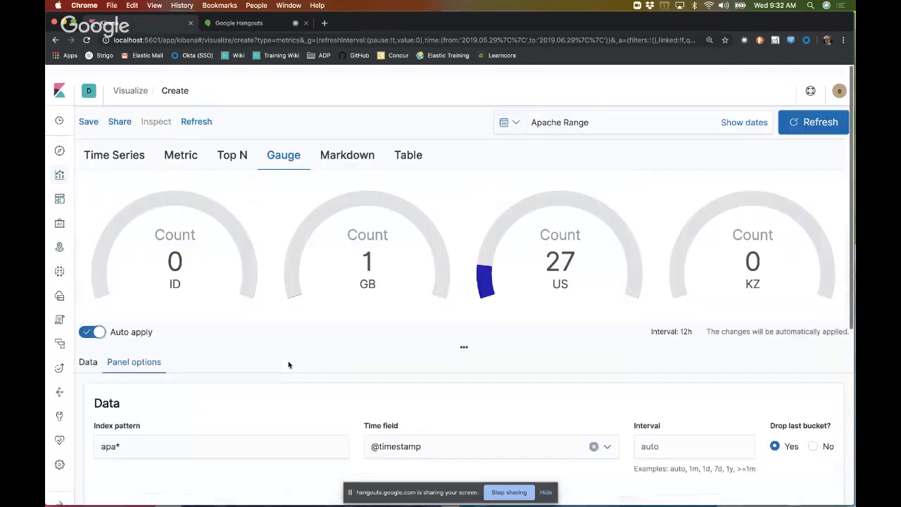
scroll(288, 361, "up", 10)
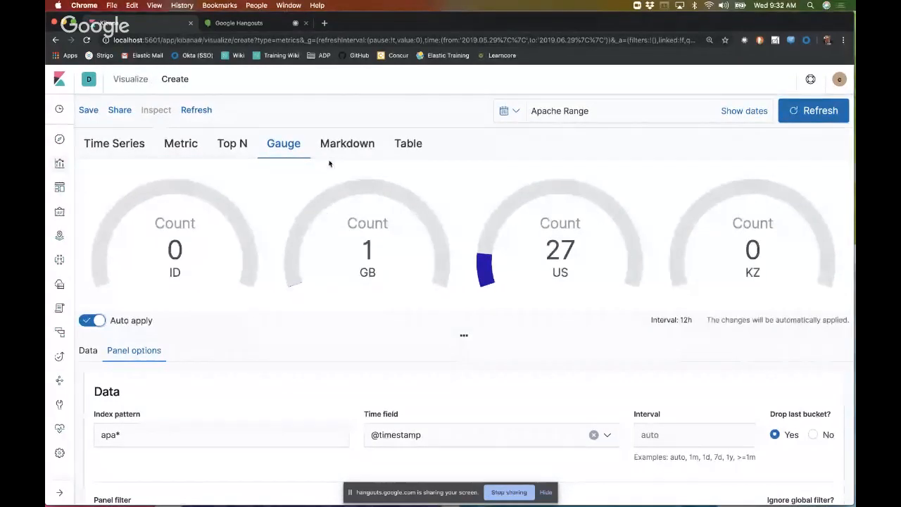
Step: Switch the visualization to Markdown and examine the Handlebar variables offered for each country
left_click(347, 145)
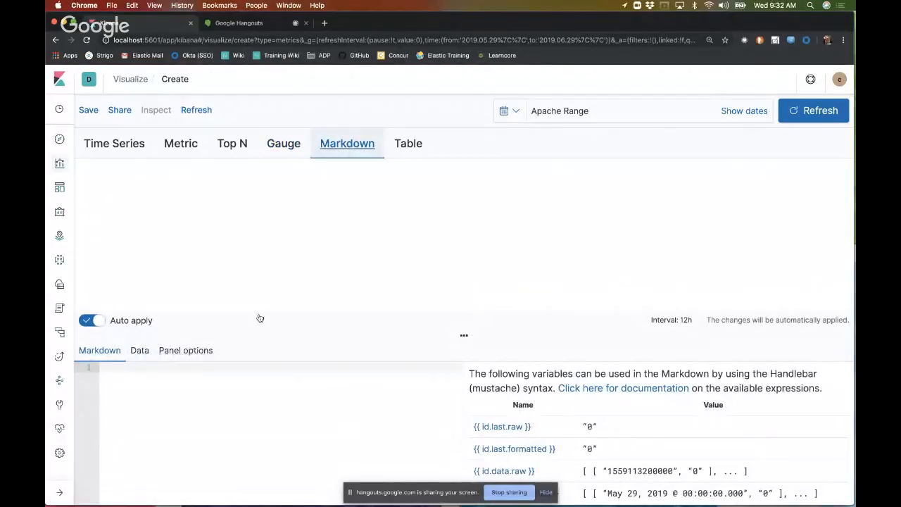
scroll(260, 318, "down", 1)
scroll(259, 318, "down", 5)
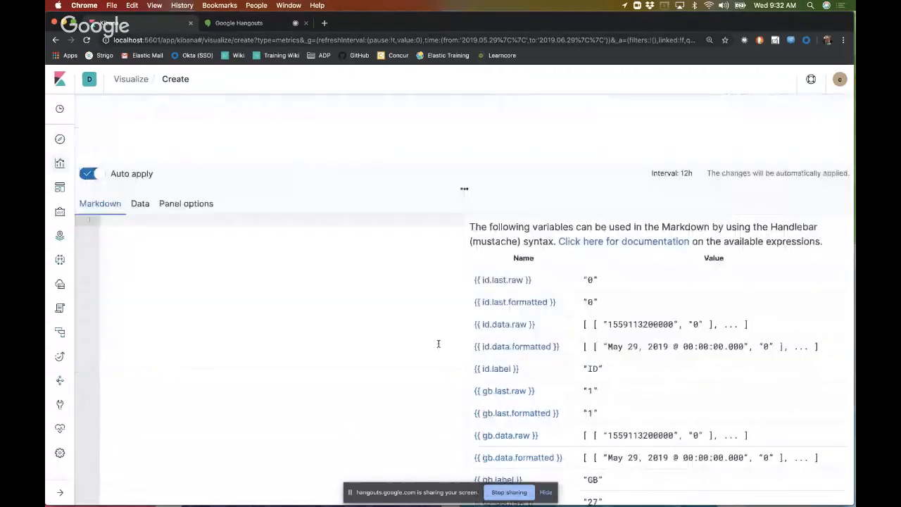
scroll(520, 379, "down", 10)
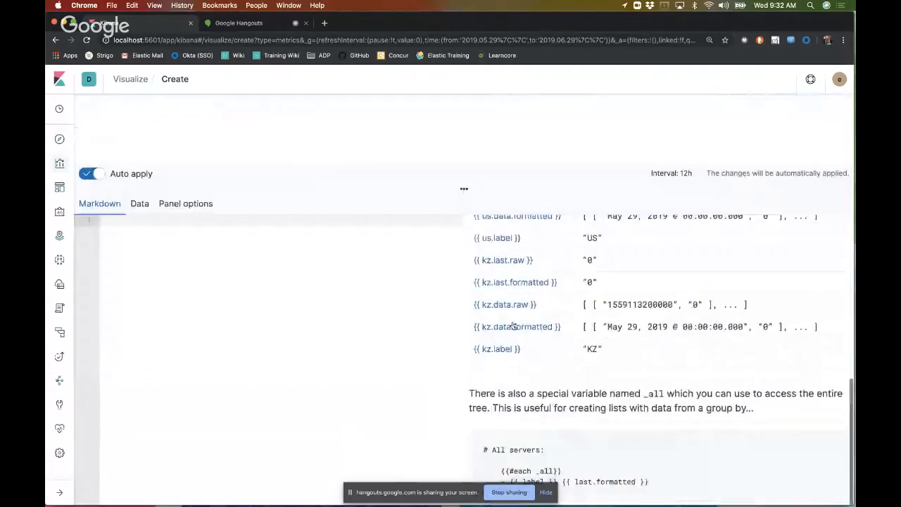
scroll(514, 325, "up", 10)
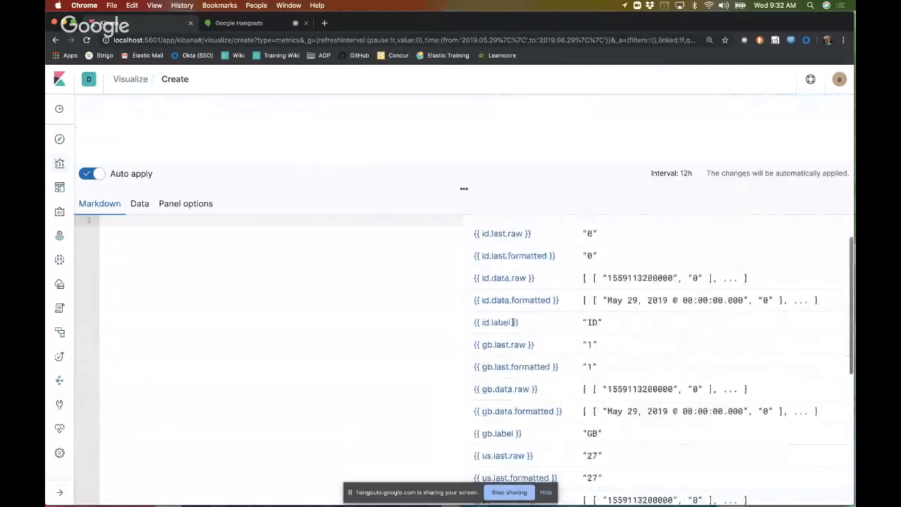
scroll(513, 325, "down", 3)
scroll(513, 325, "down", 1)
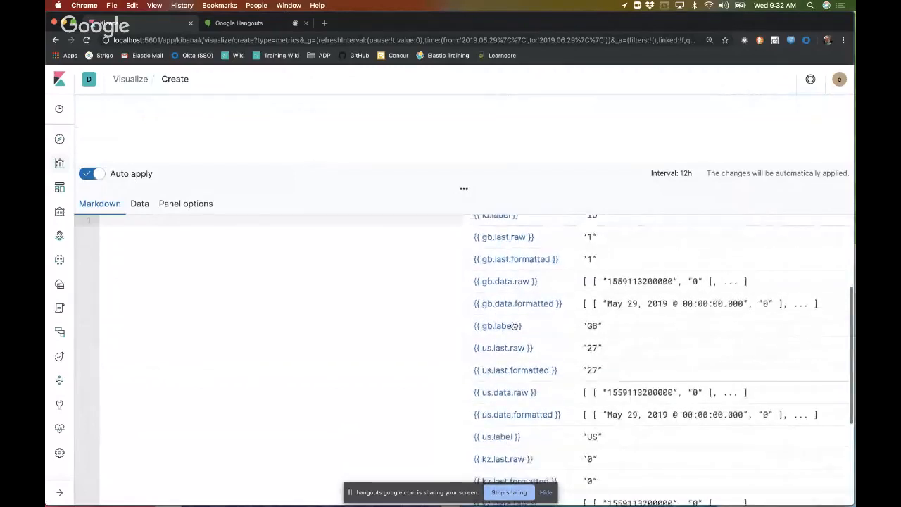
scroll(514, 325, "down", 1)
scroll(514, 325, "up", 5)
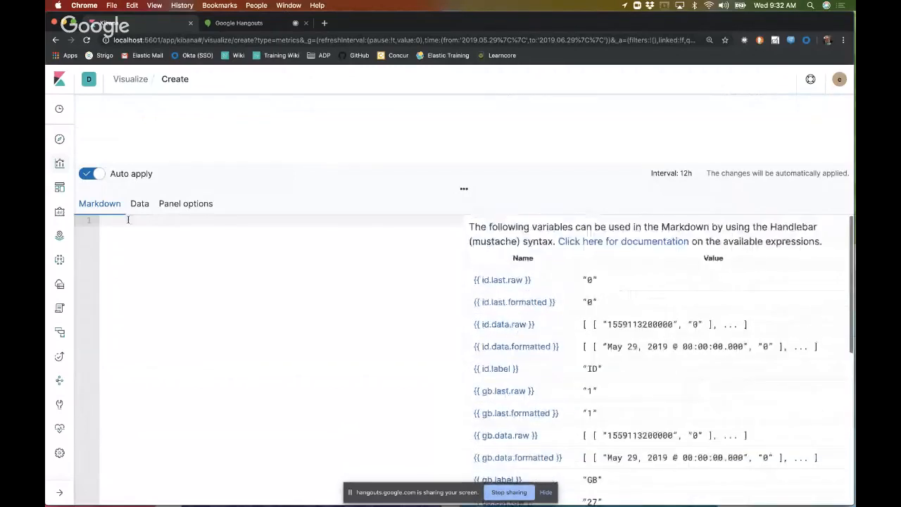
Step: Group the Markdown count series by Everything instead of by country terms
left_click(139, 204)
left_click(354, 397)
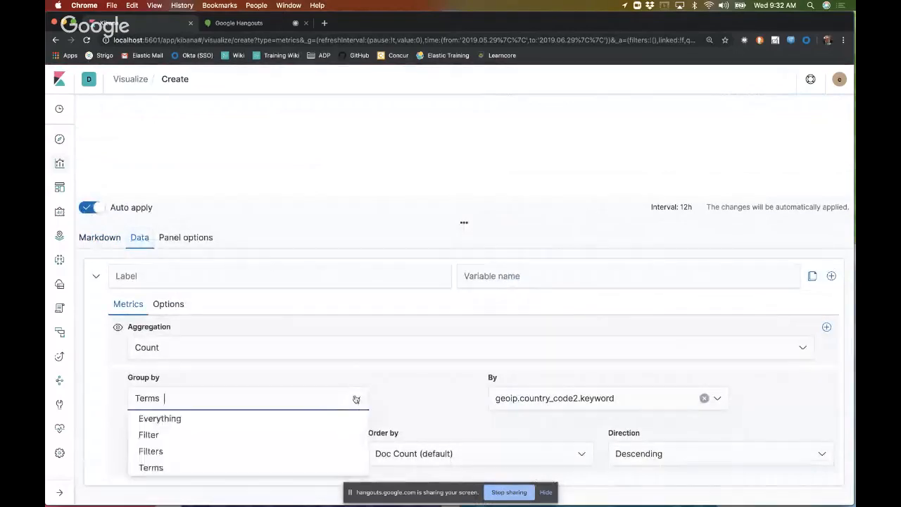
left_click(358, 354)
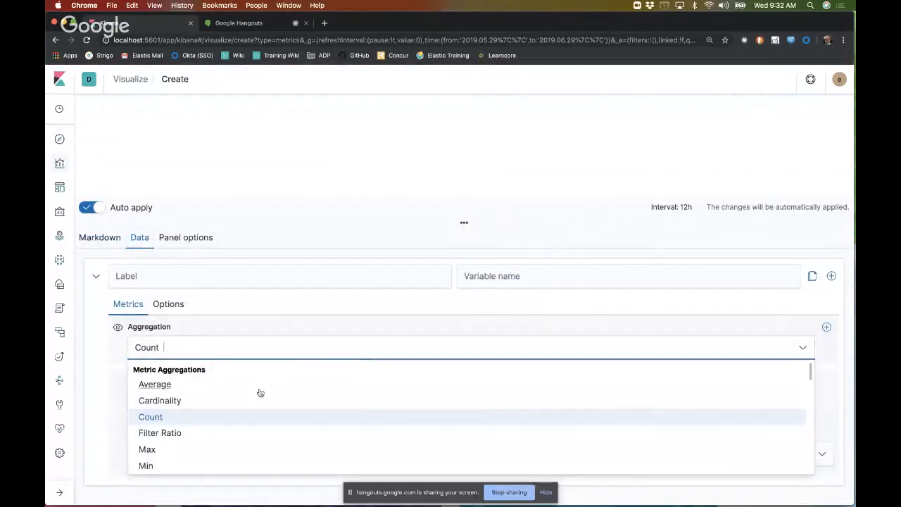
left_click(338, 322)
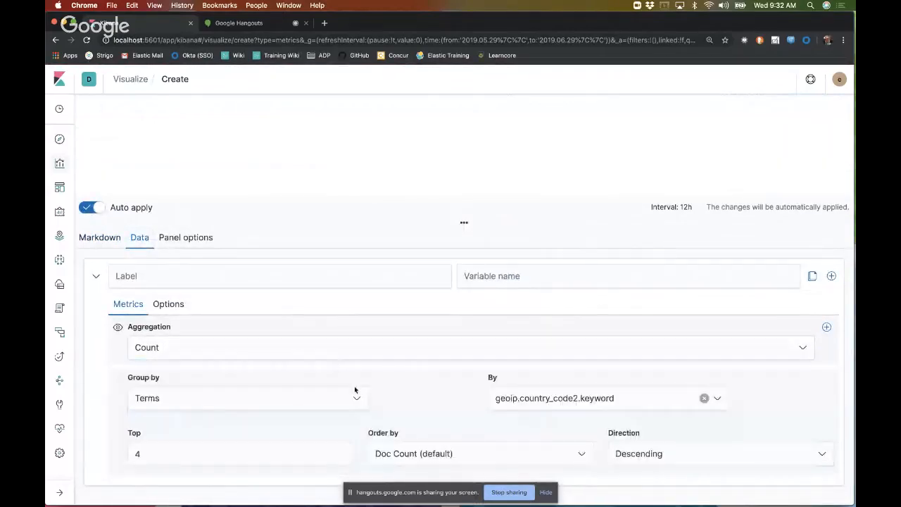
left_click(359, 396)
left_click(255, 415)
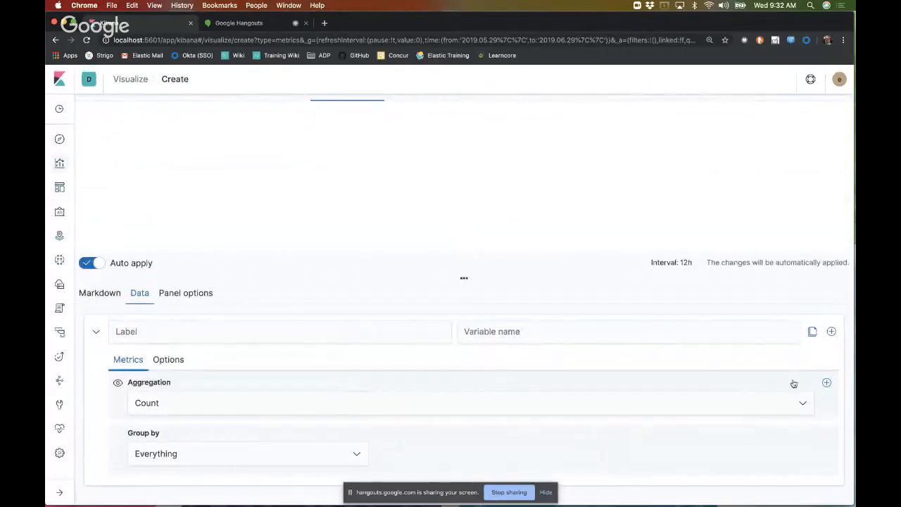
Step: Clone the count series and set the copy's aggregation to Sum of the bytes field
left_click(813, 335)
scroll(499, 392, "down", 3)
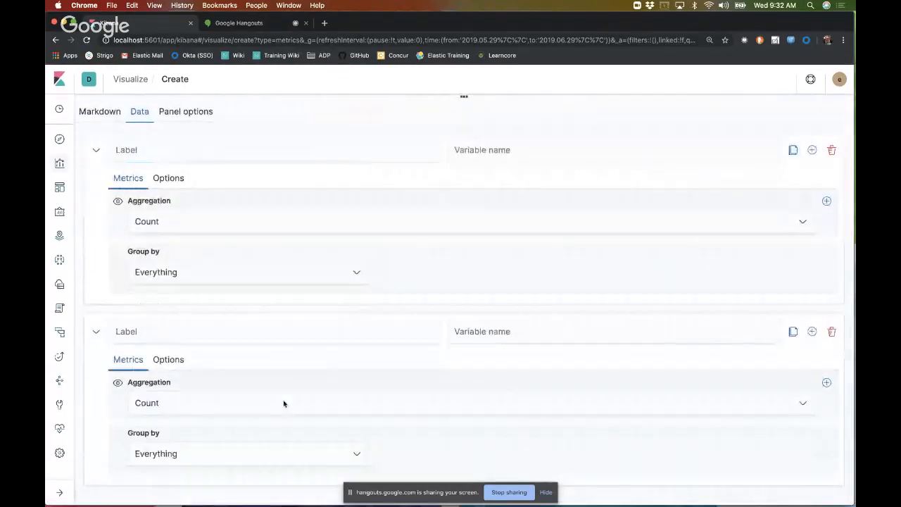
left_click(284, 403)
scroll(204, 350, "down", 3)
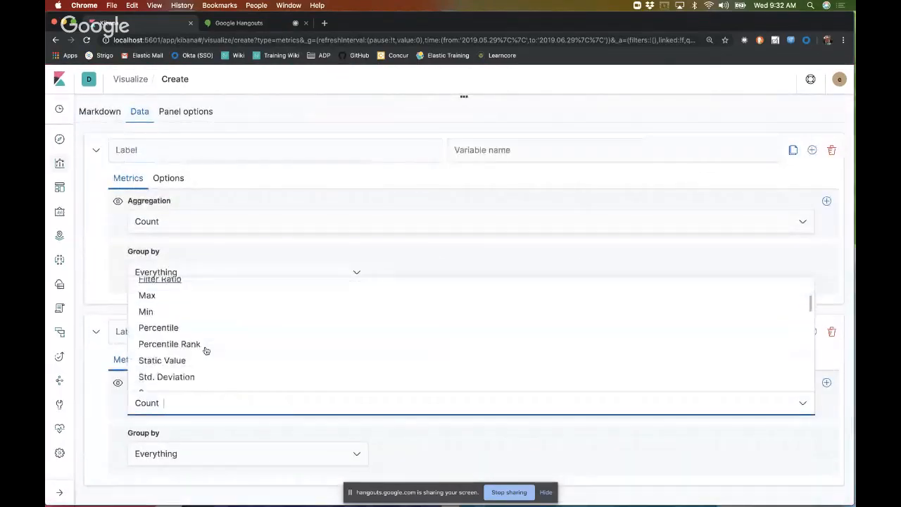
scroll(205, 350, "down", 2)
left_click(205, 357)
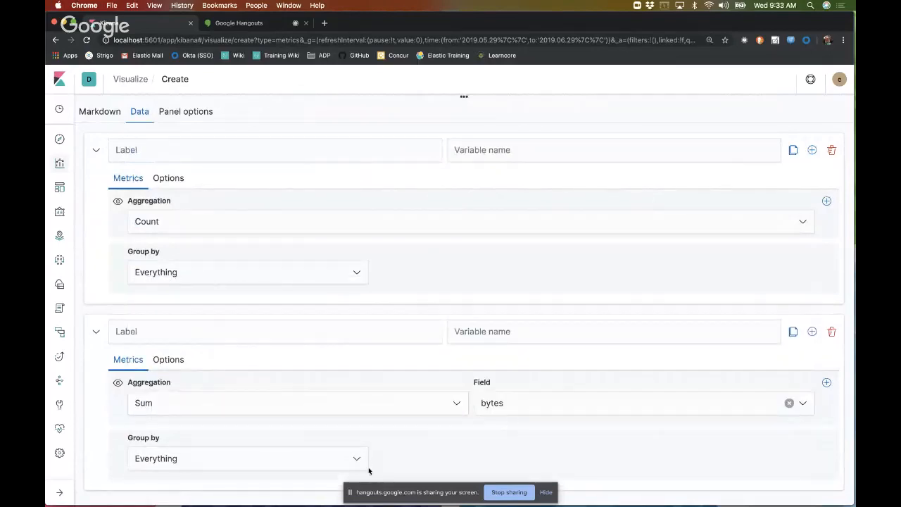
Step: Examine the Markdown variables available for the count series and the sum of bytes series
scroll(392, 421, "up", 3)
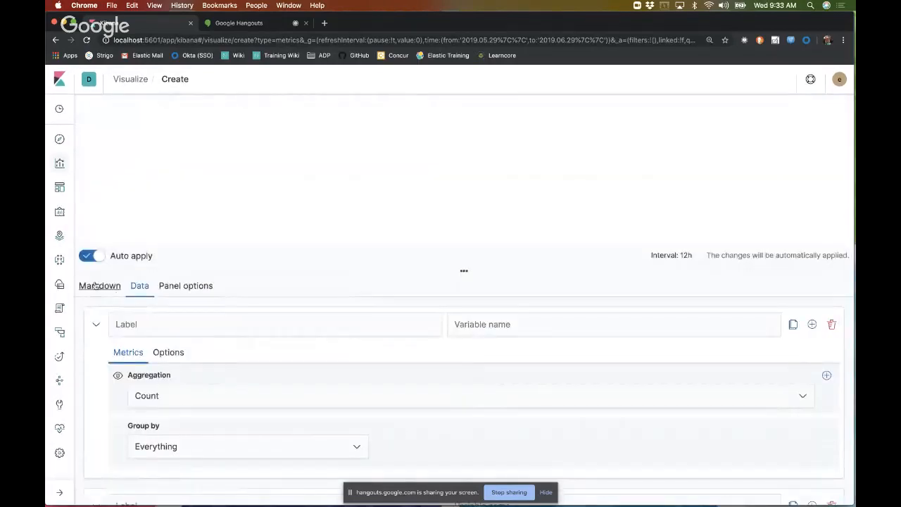
left_click(94, 285)
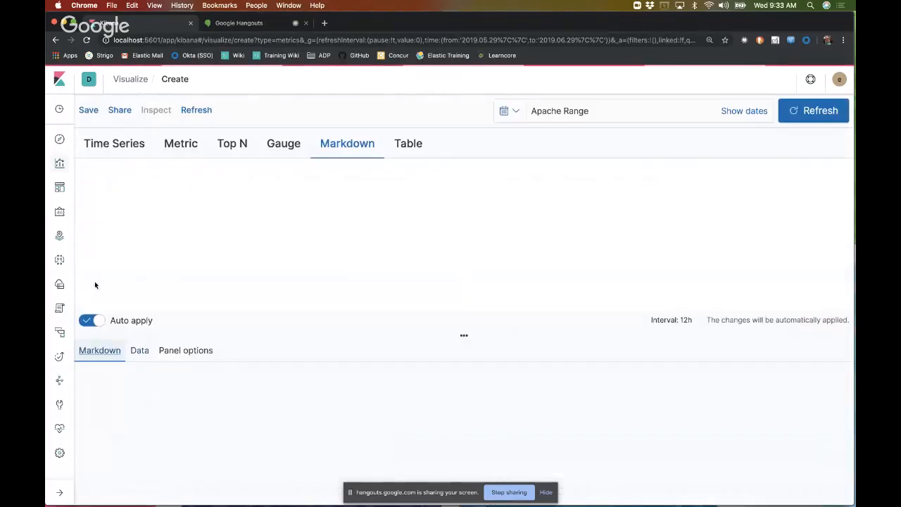
scroll(531, 369, "down", 3)
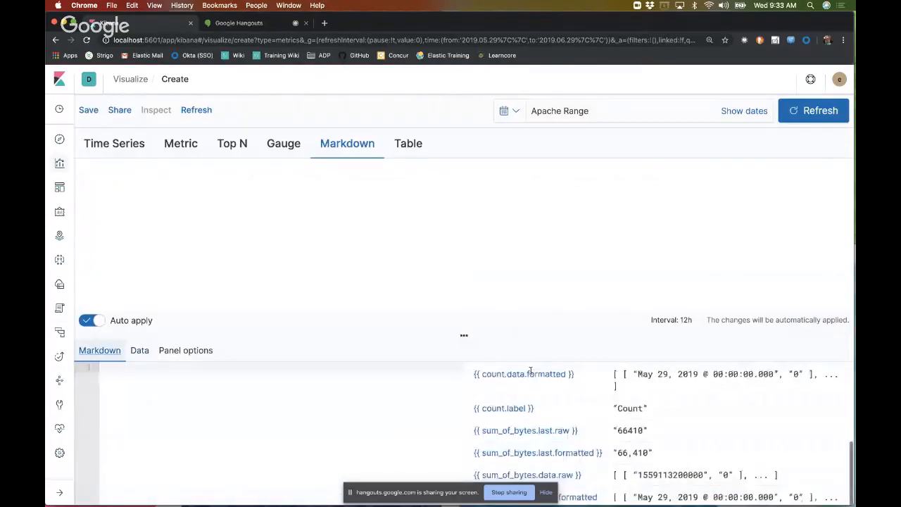
scroll(541, 425, "up", 2)
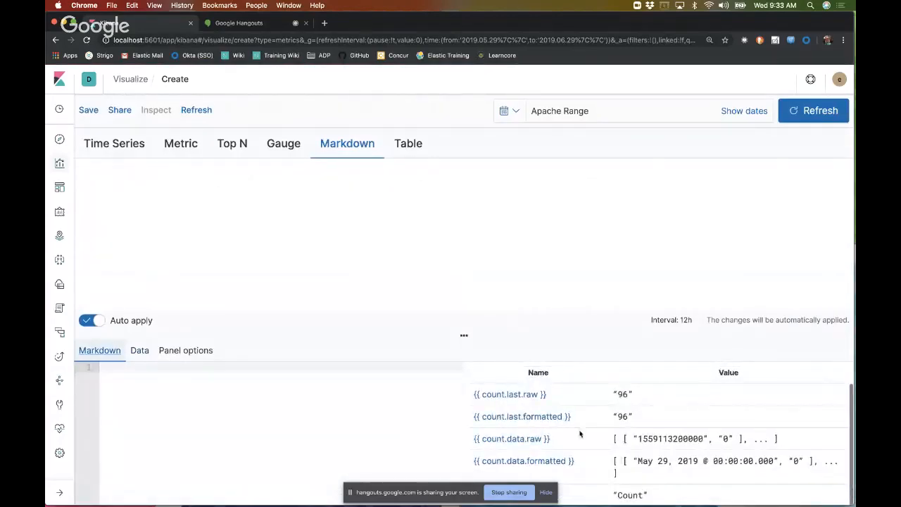
scroll(580, 433, "down", 1)
scroll(580, 434, "down", 4)
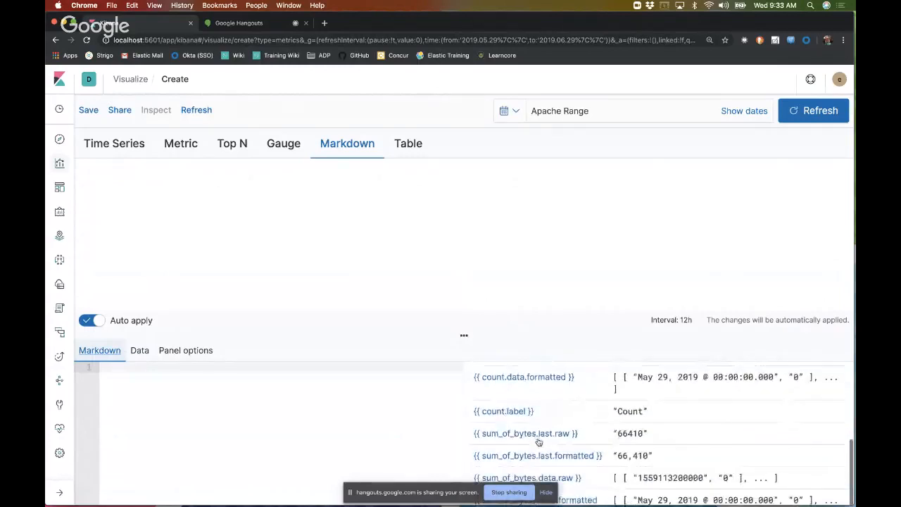
scroll(552, 457, "down", 1)
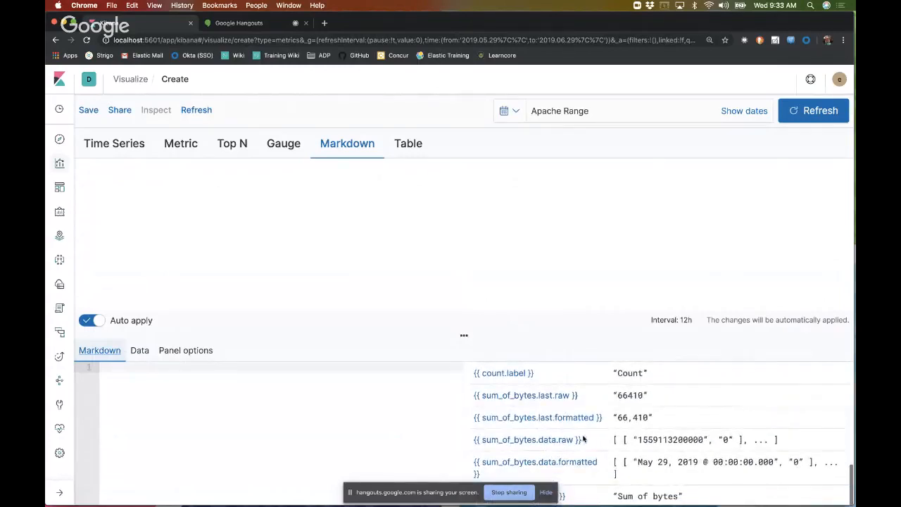
scroll(573, 436, "up", 6)
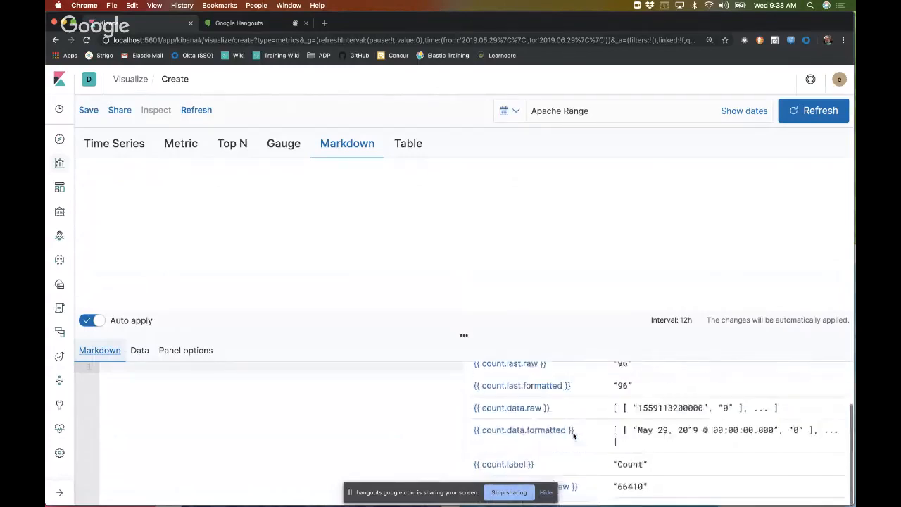
Step: Write the Markdown heading "# Welcome to the Apache Data Dashboard" with a "------" rule on the line below
left_click(237, 416)
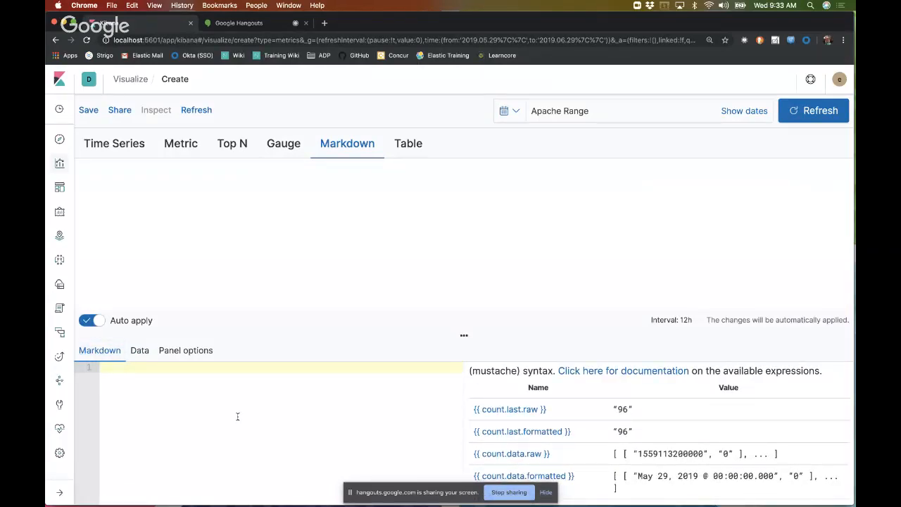
type("# Weldom")
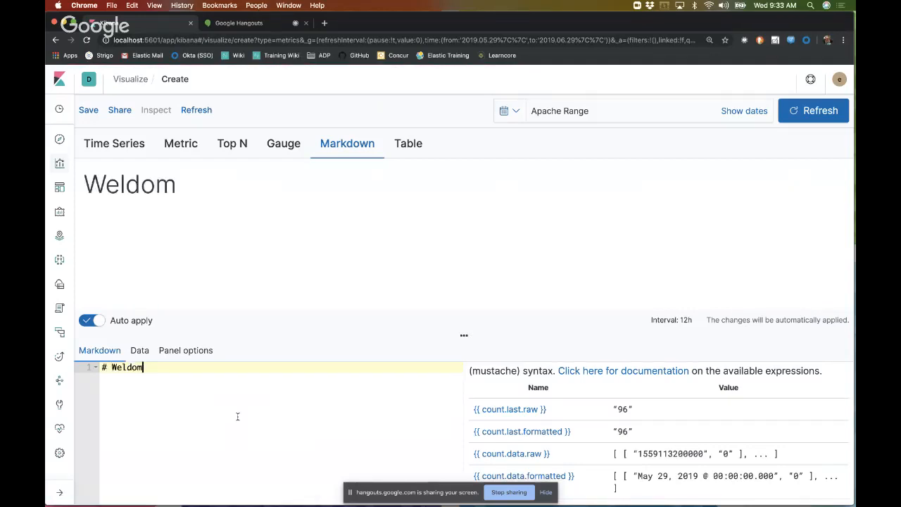
key("BackSpace")
key("BackSpace")
key("BackSpace")
type("come to the Apa")
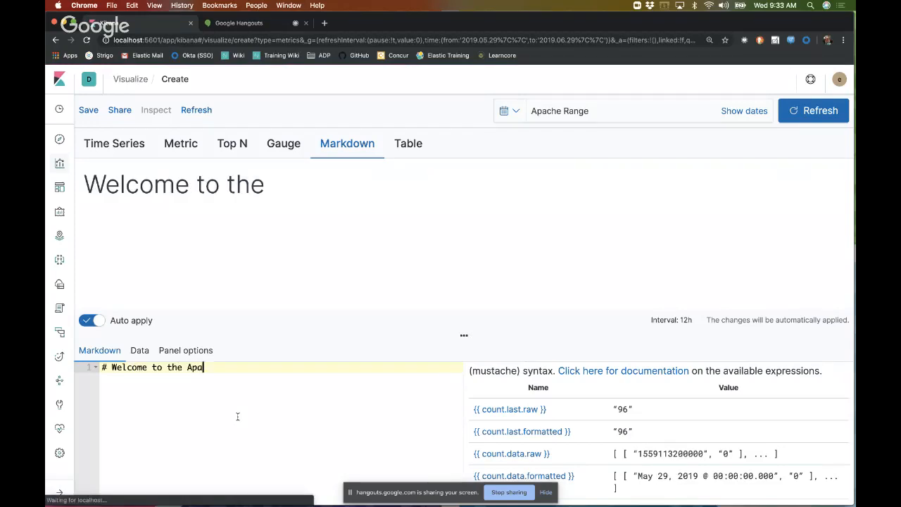
type("che Data Dash")
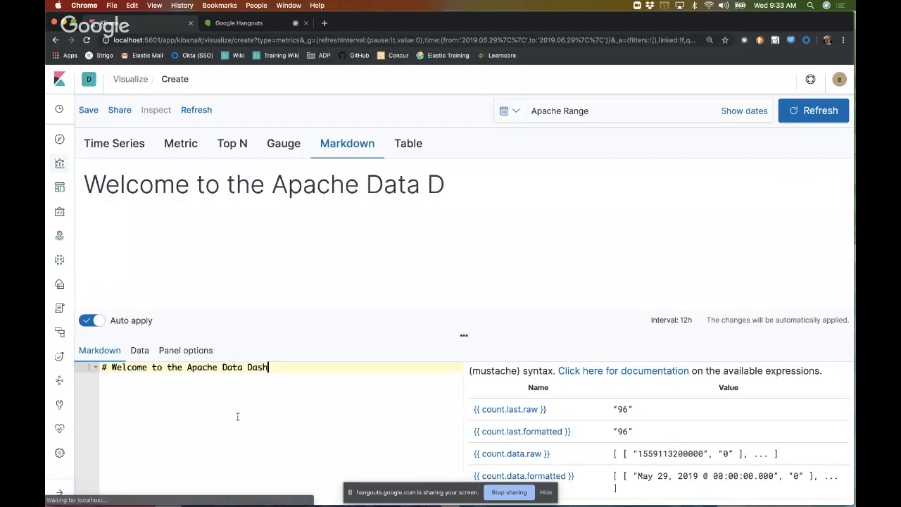
type("board")
key("Return")
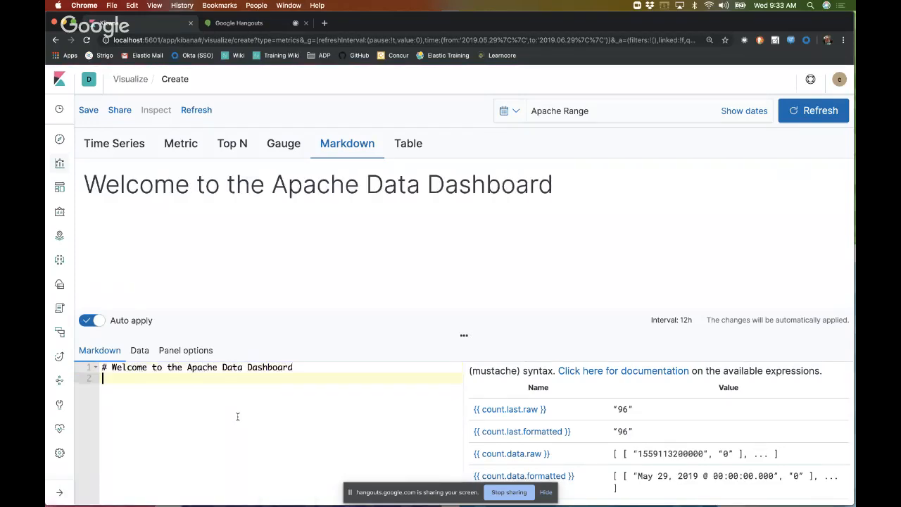
type("------")
key("Return")
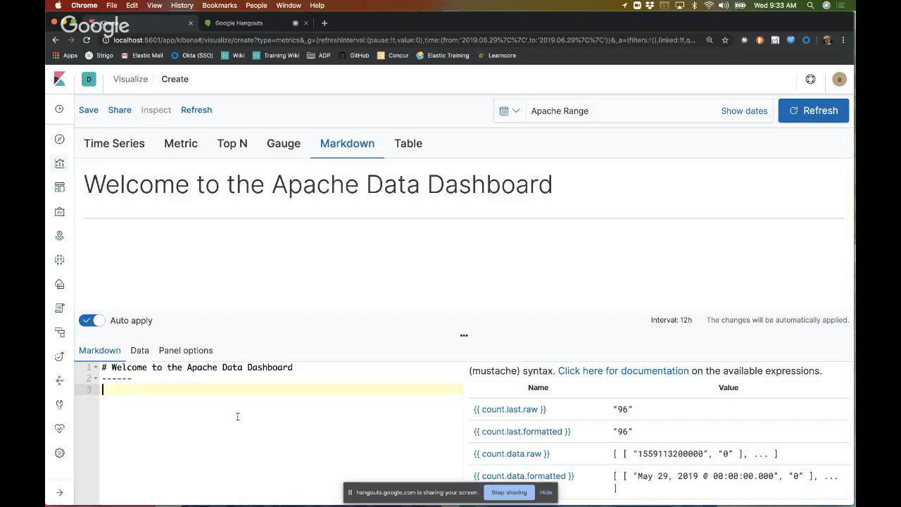
Step: Start a third-level heading on line 3 of the Markdown reading "### We have recieved"
type("### We ha")
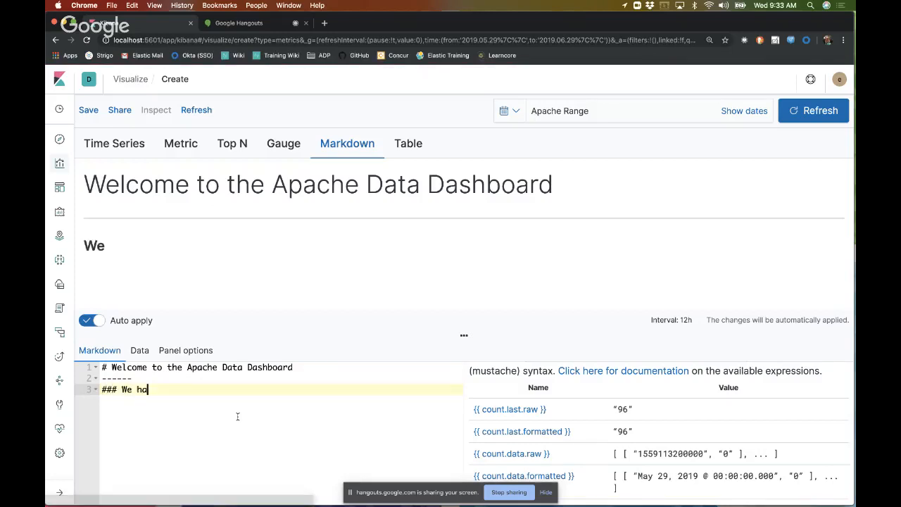
type("ve desived")
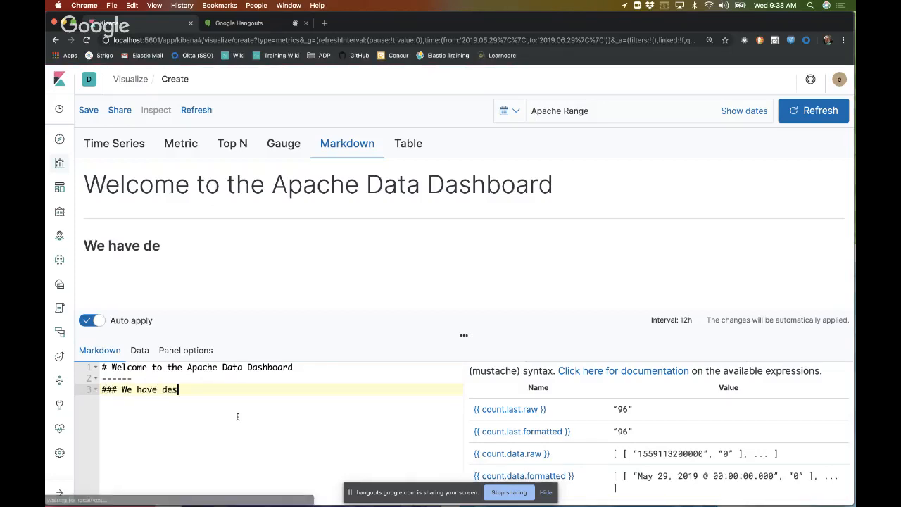
key("BackSpace")
key("BackSpace")
key("BackSpace")
key("BackSpace")
key("BackSpace")
key("BackSpace")
key("BackSpace")
type("recieved")
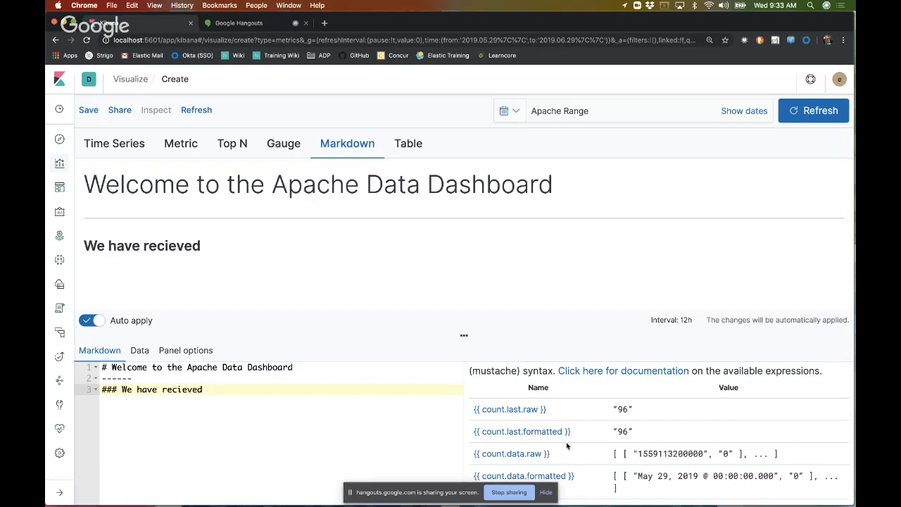
Step: Copy the {{ count.last.formatted }} variable to the end of the third-level heading, with both opening braces in place
left_click_drag(571, 430, 476, 431)
key("super+c")
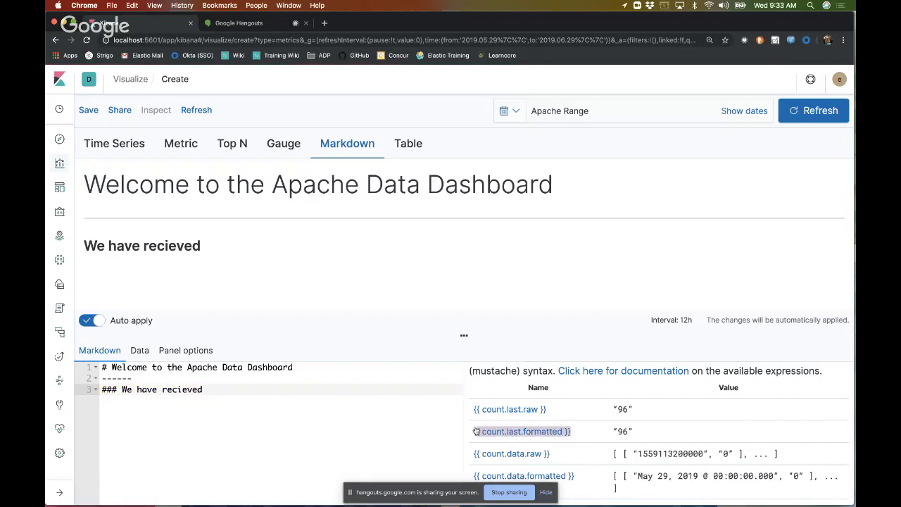
left_click(276, 400)
key("super+v")
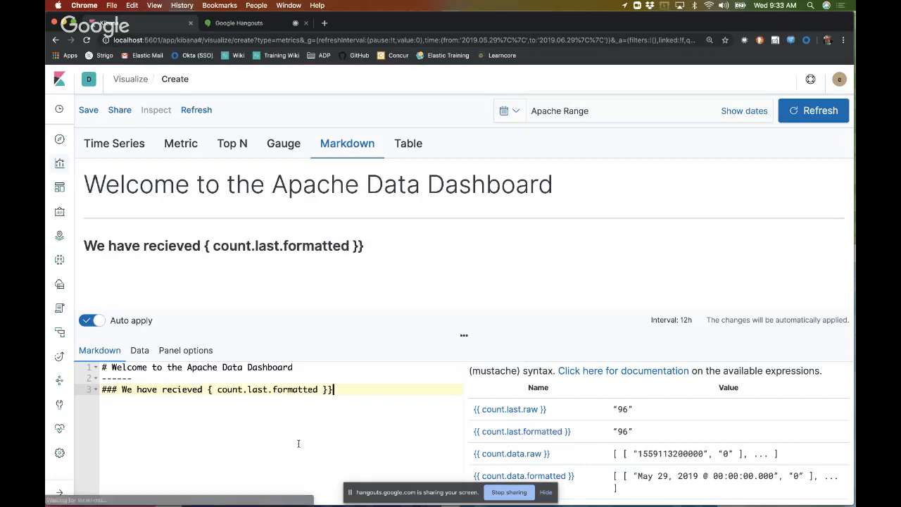
left_click(214, 389)
type("{")
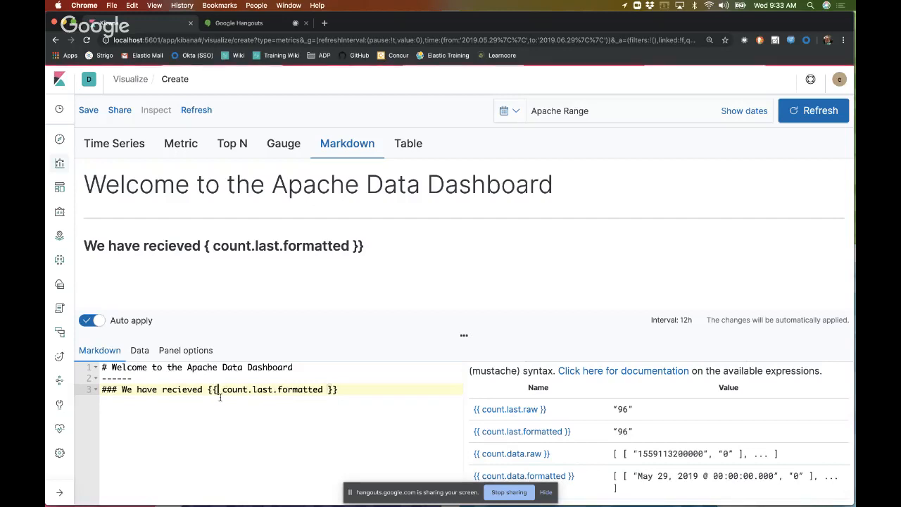
Step: Continue the sentence after the count variable with "hits in the last 12 hours, and delivered"
left_click(375, 389)
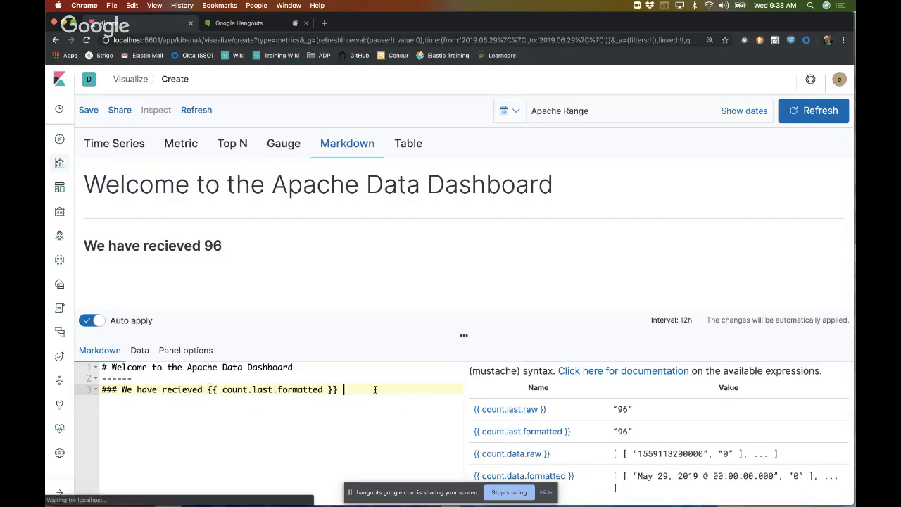
type("hits ")
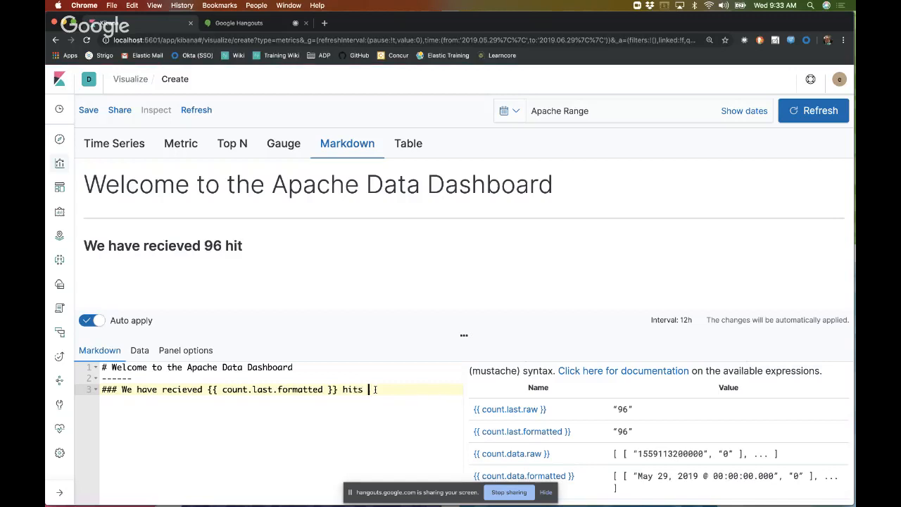
type("in the last 12 ")
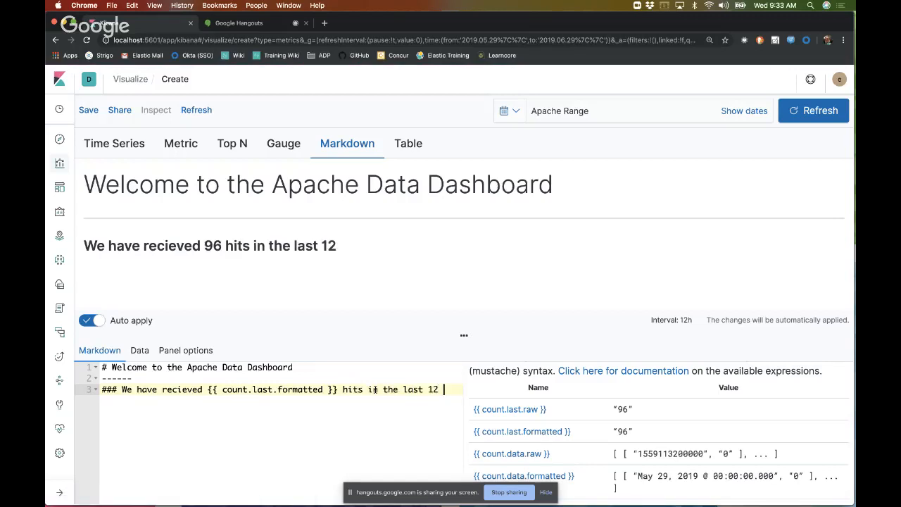
type("hours, a")
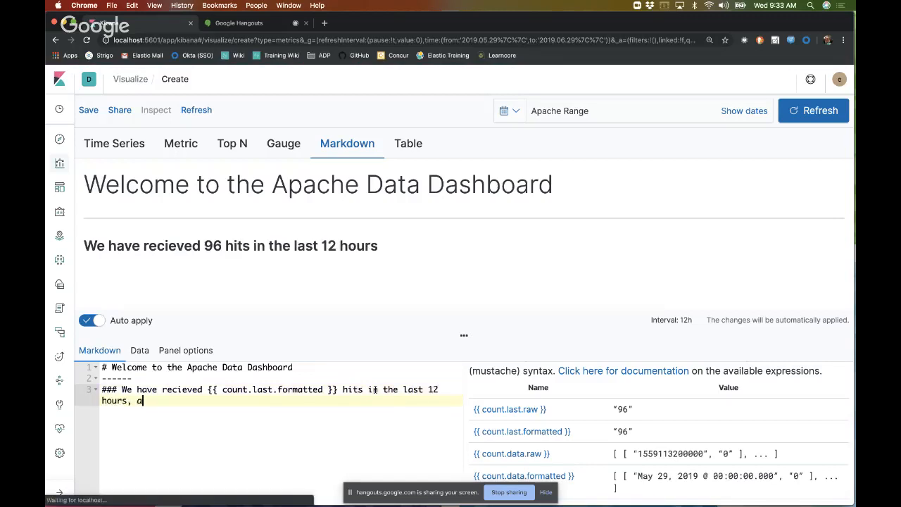
type("nd delivered")
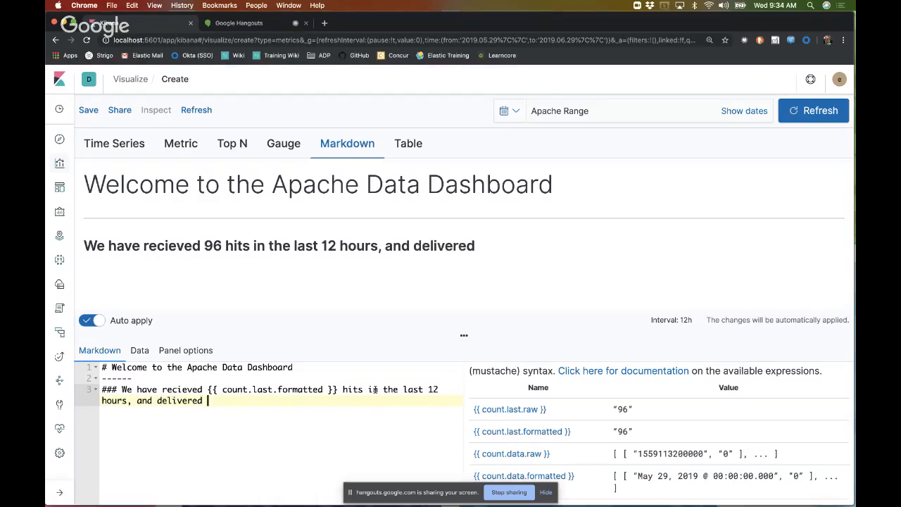
Step: Copy the {{ sum_of_bytes.last.formatted }} variable to the end of the sentence after "delivered"
scroll(568, 437, "down", 3)
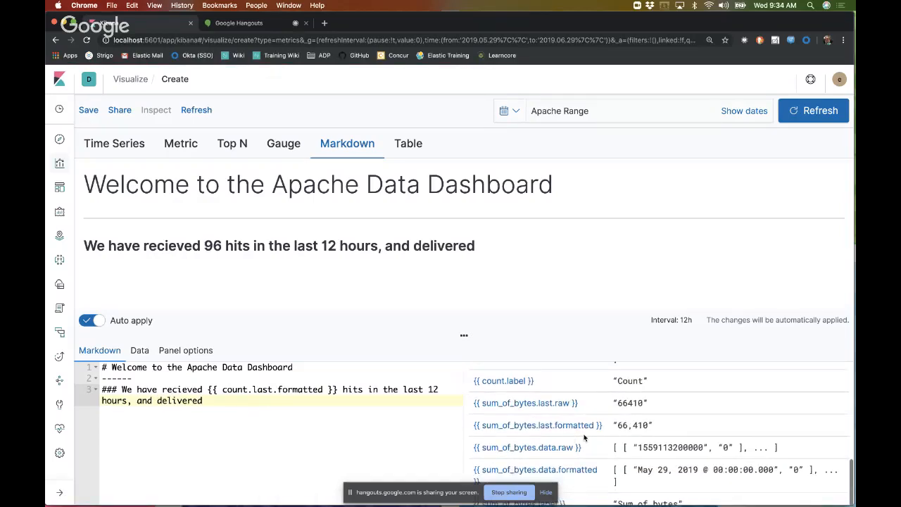
left_click_drag(604, 429, 472, 425)
key("super+c")
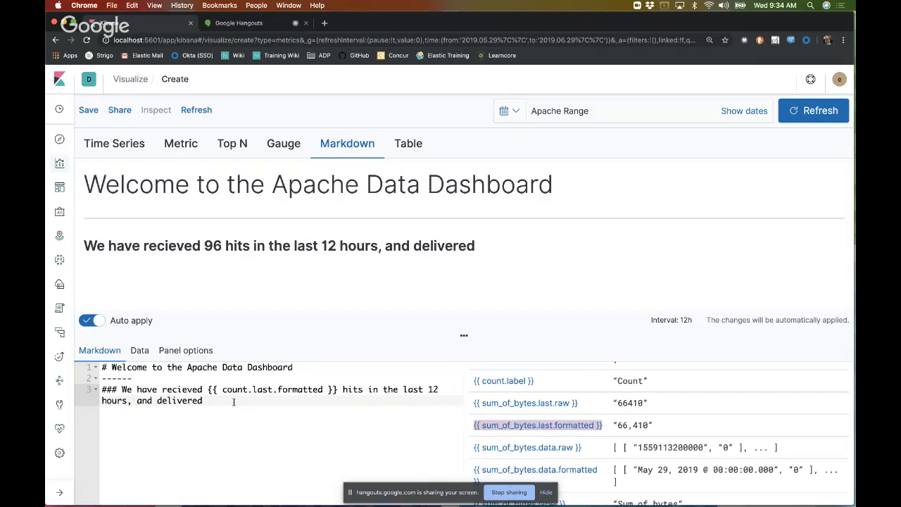
left_click(234, 401)
key("super+v")
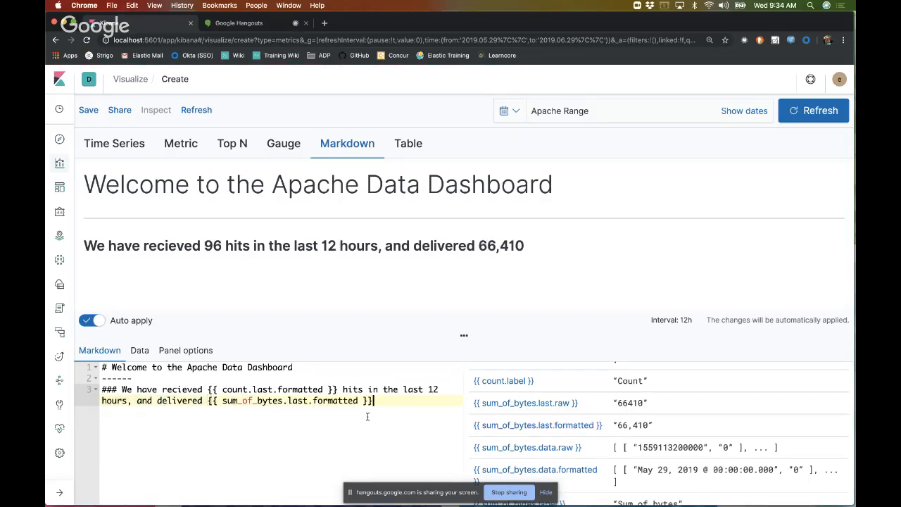
Step: Finish the sentence after the sum of bytes variable with "of data to our users."
type("b")
type(" of data")
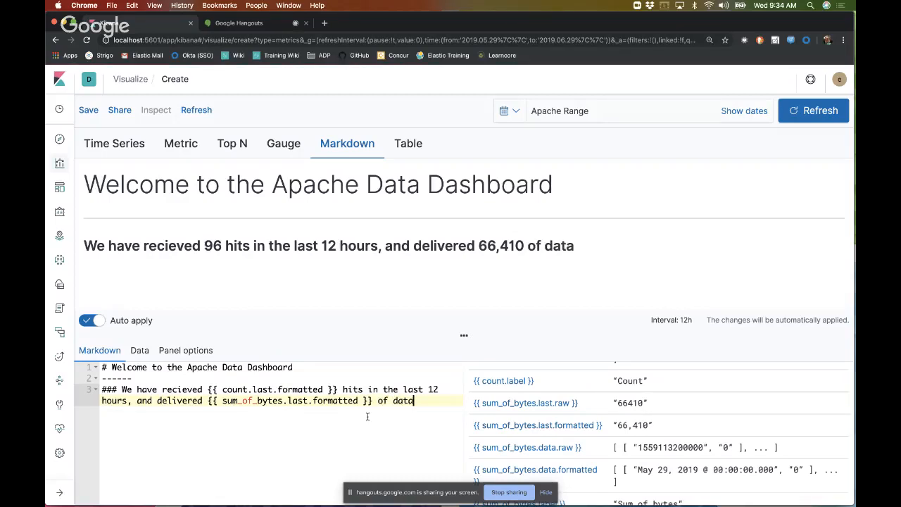
type(" to our customers")
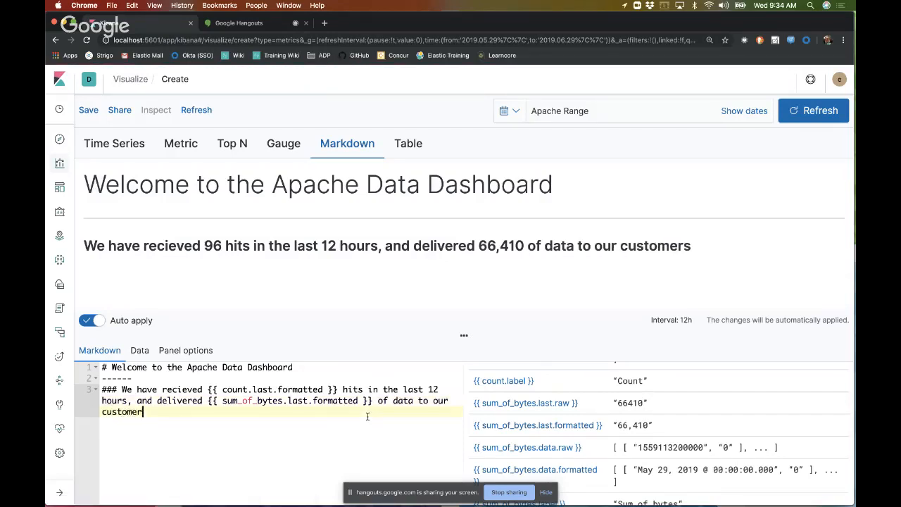
key("BackSpace")
key("BackSpace")
key("BackSpace")
key("BackSpace")
key("BackSpace")
key("BackSpace")
key("BackSpace")
key("BackSpace")
key("BackSpace")
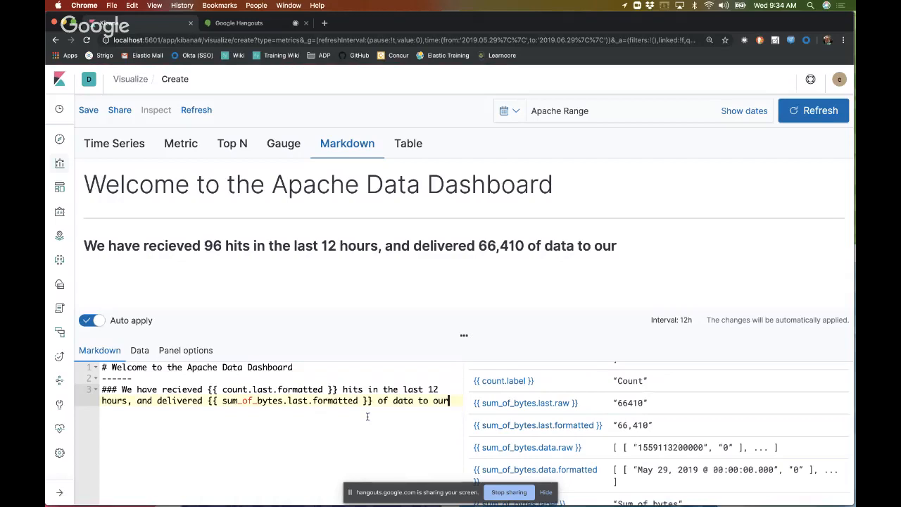
type("users.")
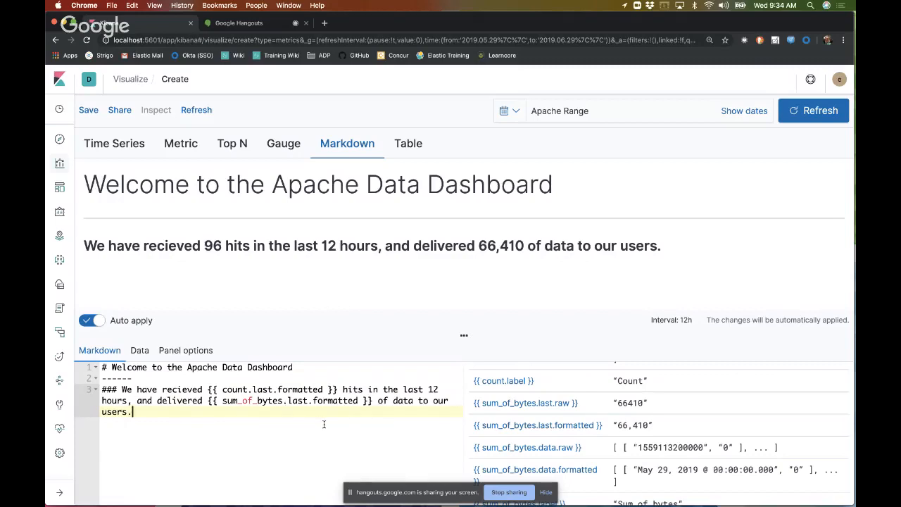
Step: Set the data formatter of the second series, the sum of bytes, to Bytes
left_click(140, 351)
scroll(302, 418, "down", 4)
left_click(168, 353)
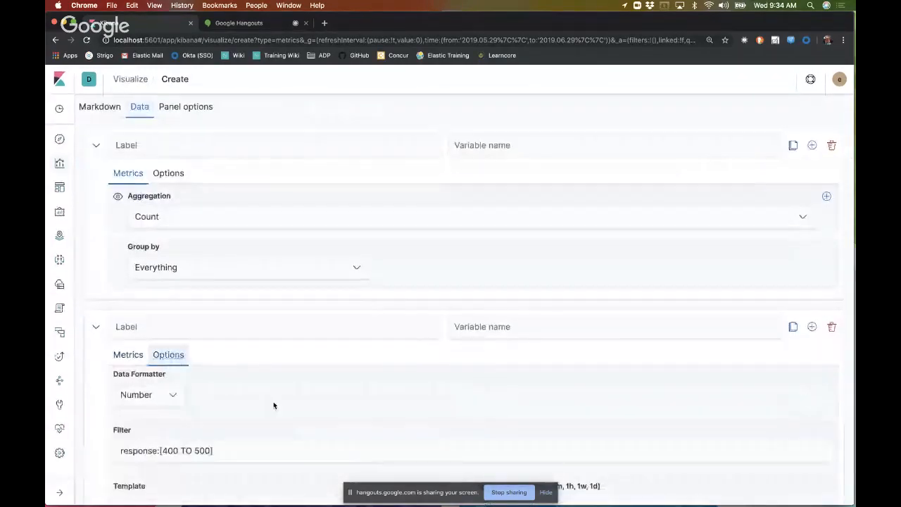
scroll(274, 404, "down", 2)
left_click(176, 348)
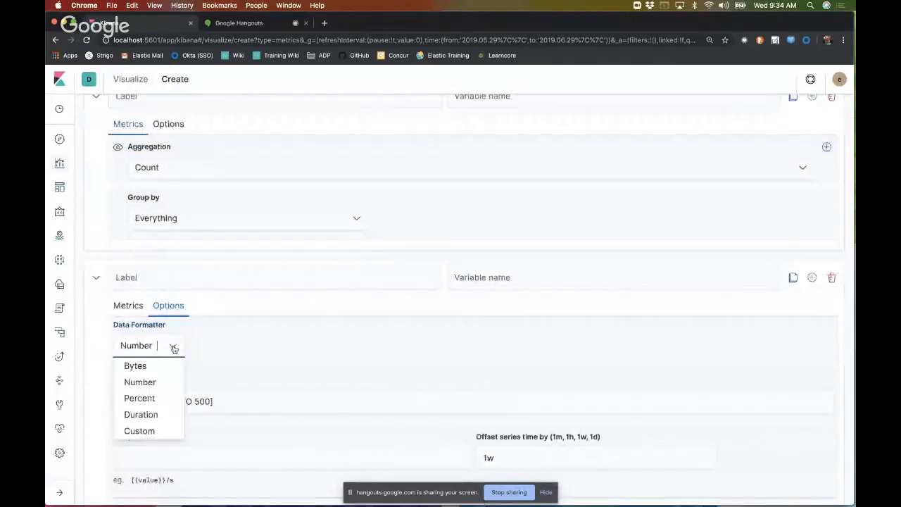
left_click(149, 370)
Step: Clear the response:[400 TO 500] filter from the sum of bytes series
left_click(220, 402)
triple_click(220, 401)
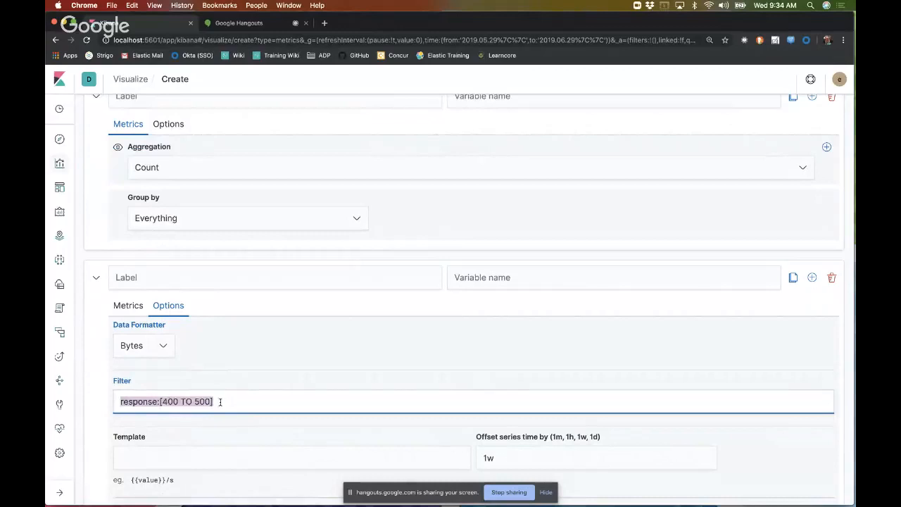
key("BackSpace")
scroll(221, 402, "up", 2)
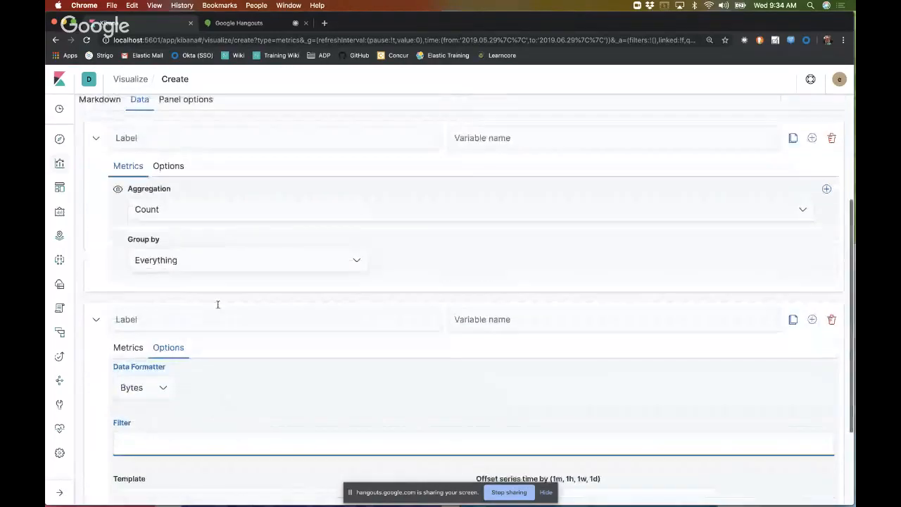
left_click(252, 392)
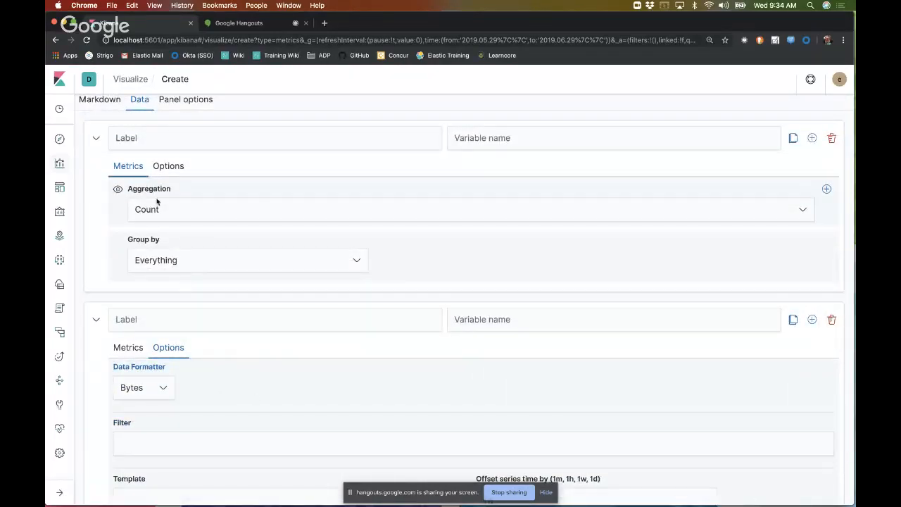
Step: Clear the filter from the count series and return both series to their metric settings
left_click(174, 166)
left_click_drag(221, 263, 106, 266)
key("BackSpace")
left_click(230, 319)
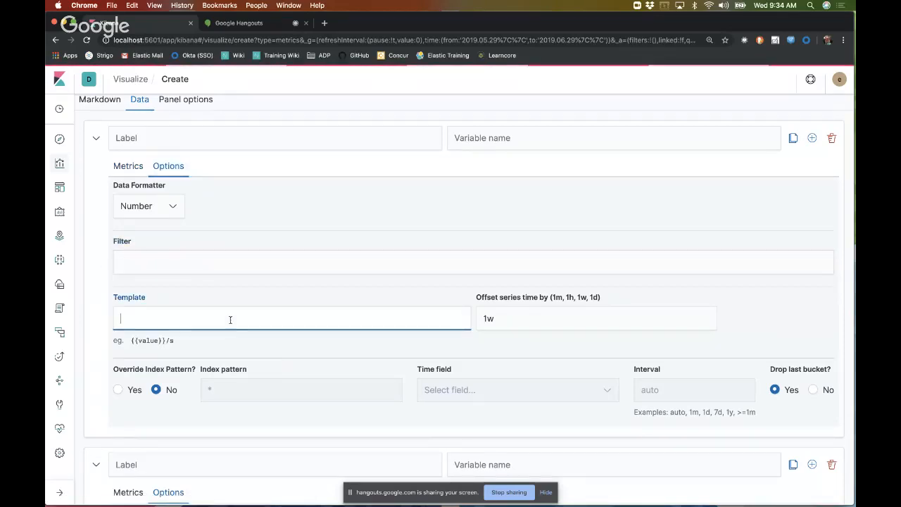
left_click(133, 166)
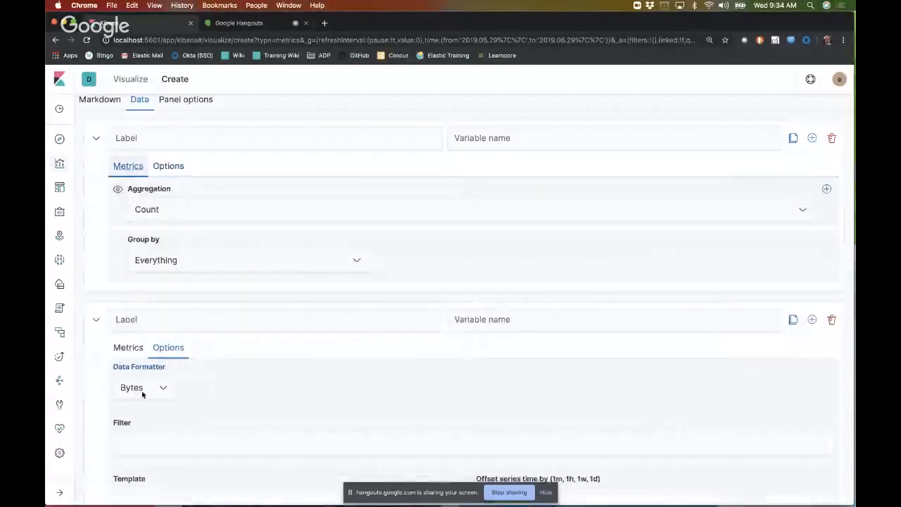
left_click(128, 347)
Step: Examine the rendered Markdown sentence and the variables for the count and sum of bytes series
scroll(299, 374, "up", 3)
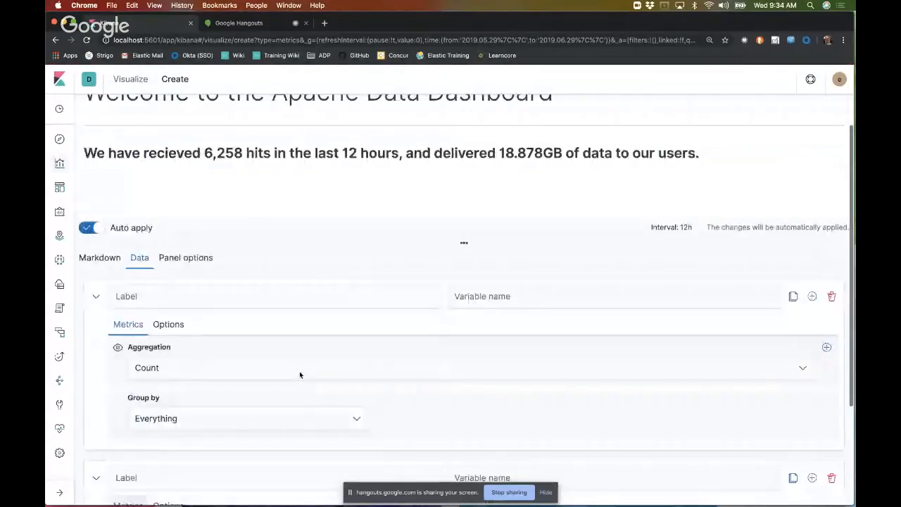
scroll(299, 372, "up", 3)
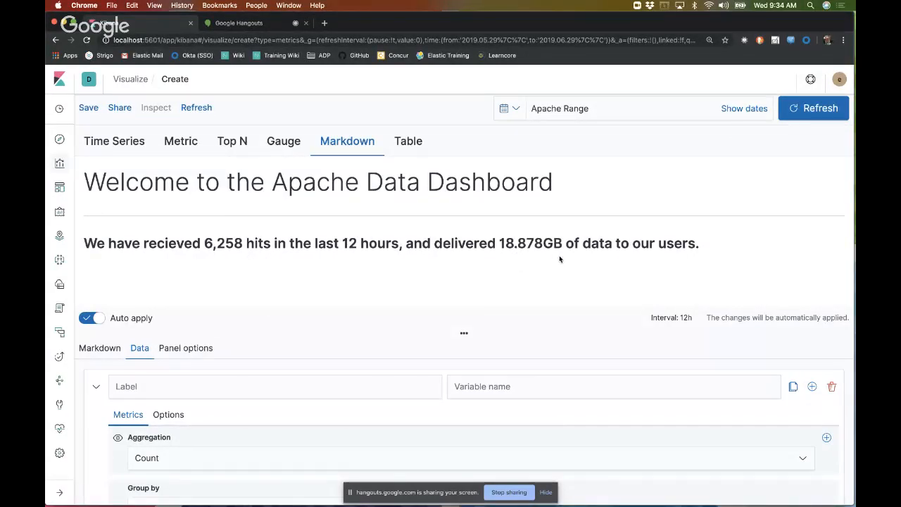
left_click(98, 352)
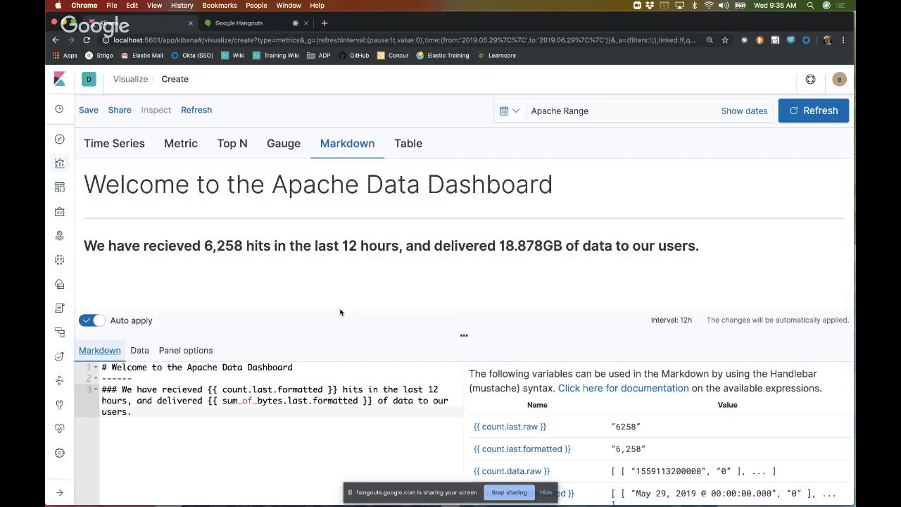
scroll(369, 402, "down", 3)
scroll(369, 402, "down", 2)
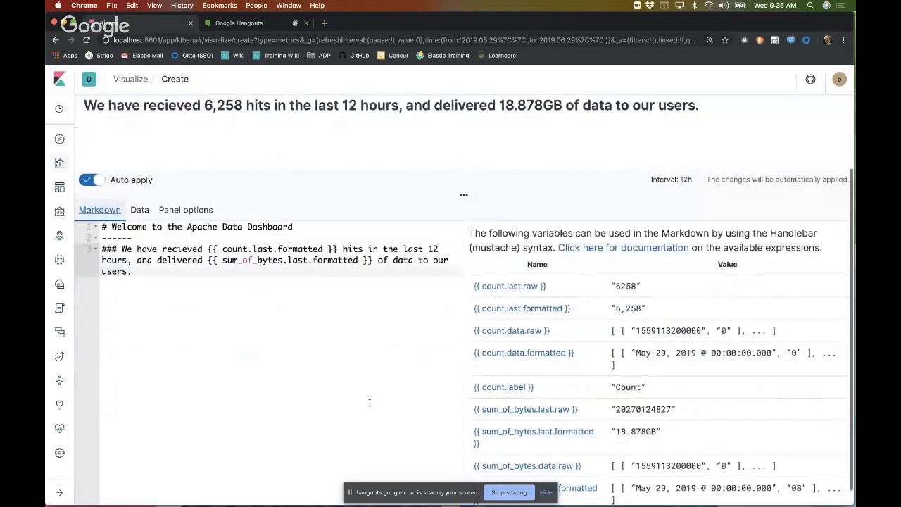
Step: Open the Markdown panel's options and examine its data, style and custom CSS settings
scroll(368, 402, "down", 1)
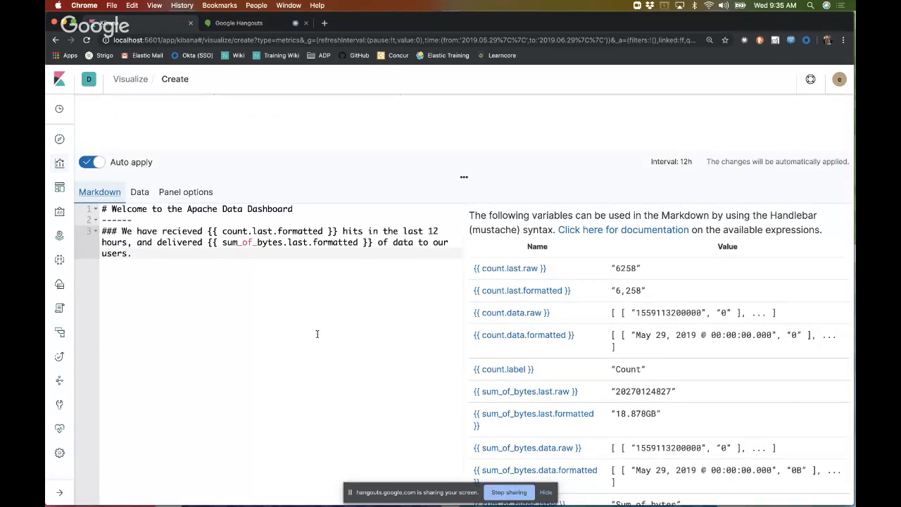
scroll(202, 373, "down", 1)
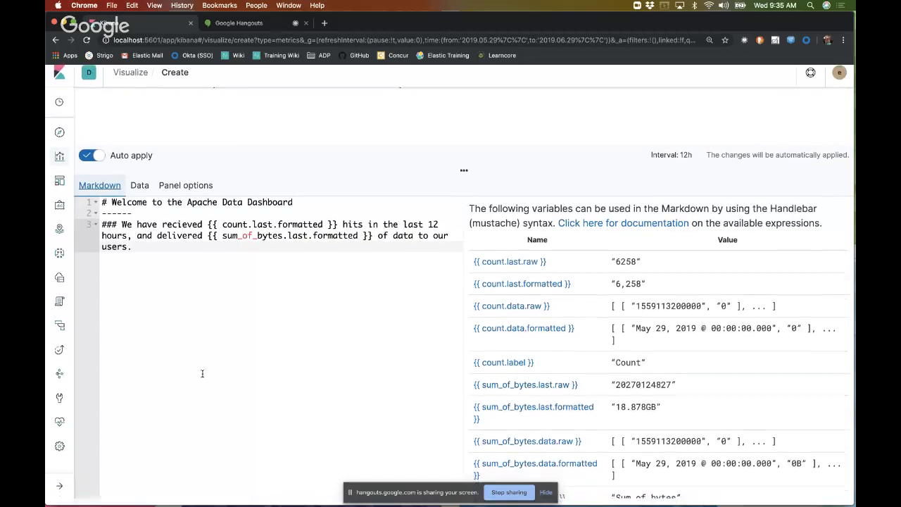
left_click(200, 199)
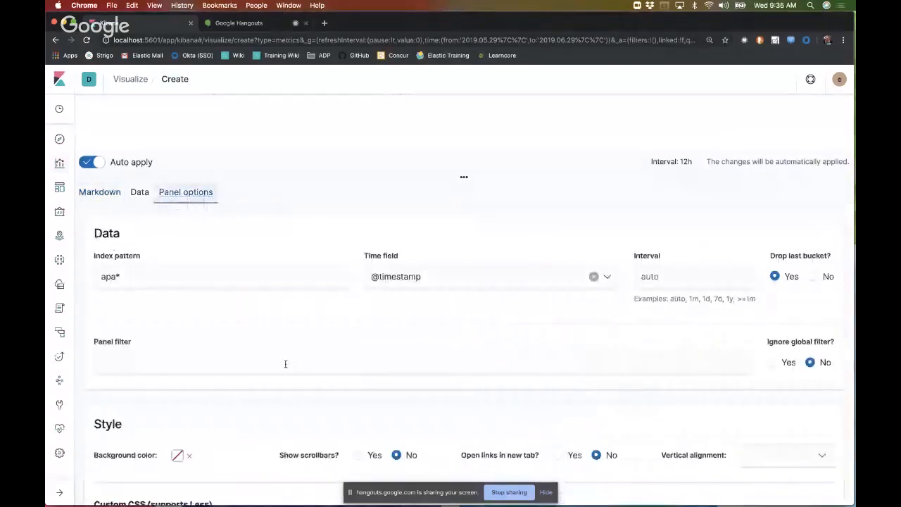
scroll(286, 363, "down", 5)
scroll(284, 365, "down", 3)
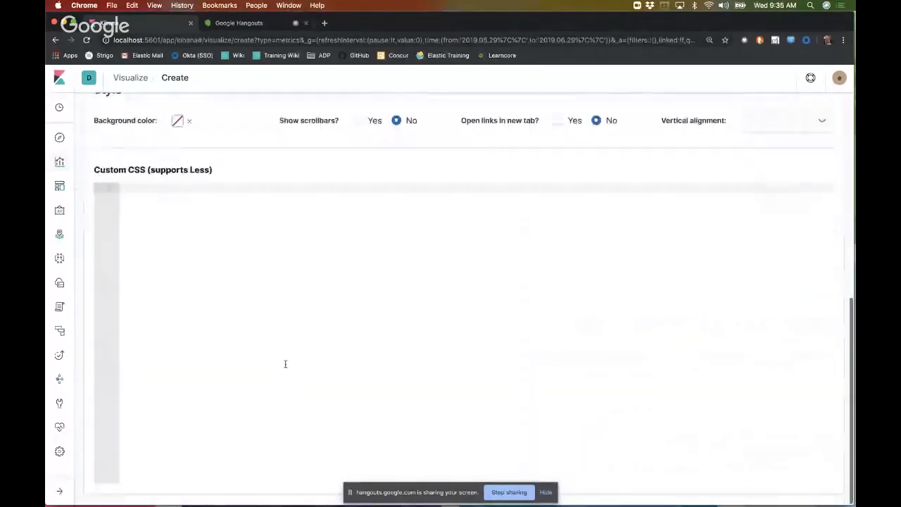
scroll(284, 365, "up", 3)
scroll(200, 315, "up", 2)
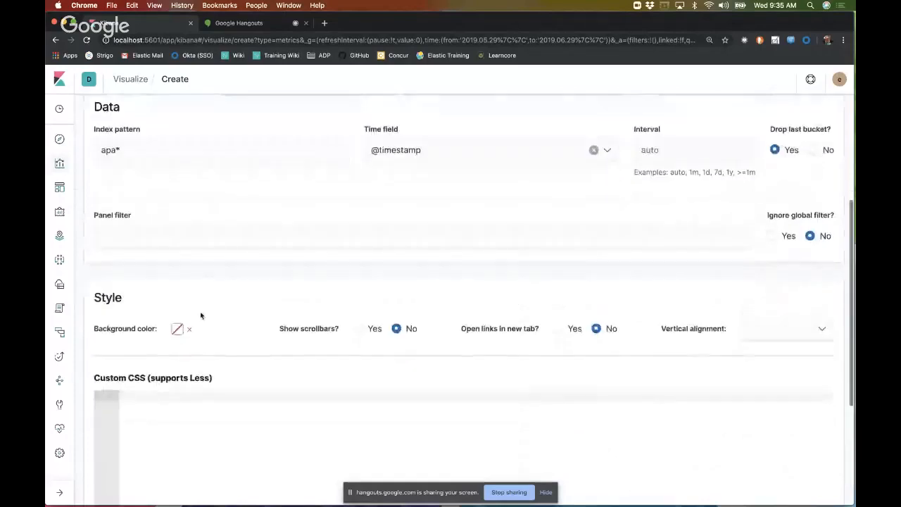
scroll(347, 412, "down", 5)
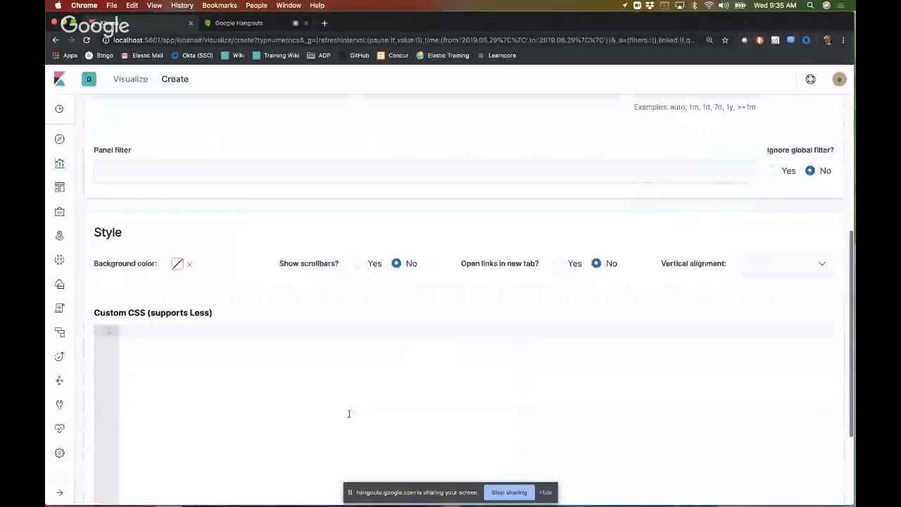
Step: Add the custom CSS rule div{text-shadow: 1px 2px 2px #1c1c1c;} to the Markdown panel and check the rendered text
left_click(280, 380)
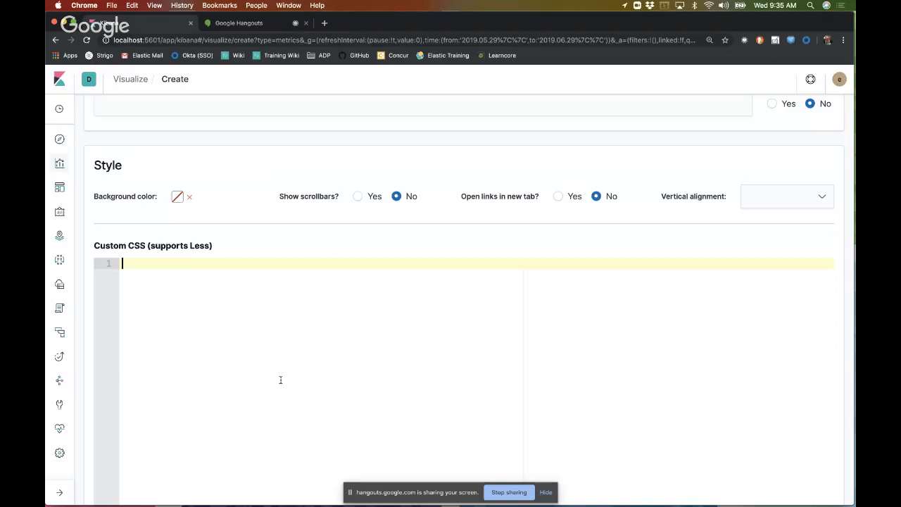
type("dic")
type("{text")
type("-h")
type("hadow")
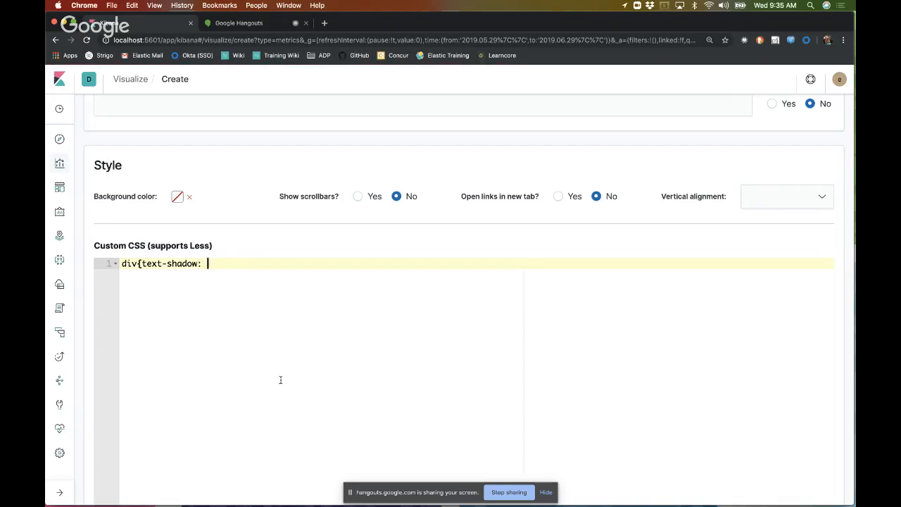
type(": 1px ")
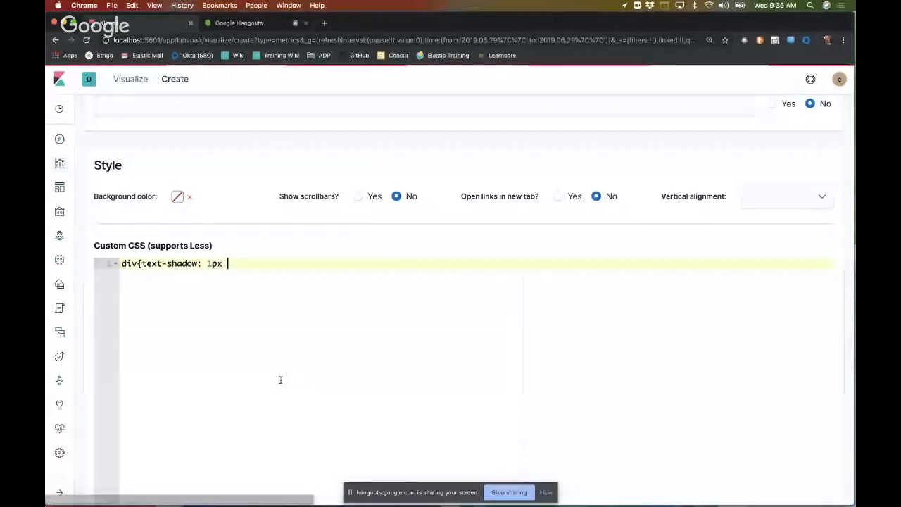
type("2px")
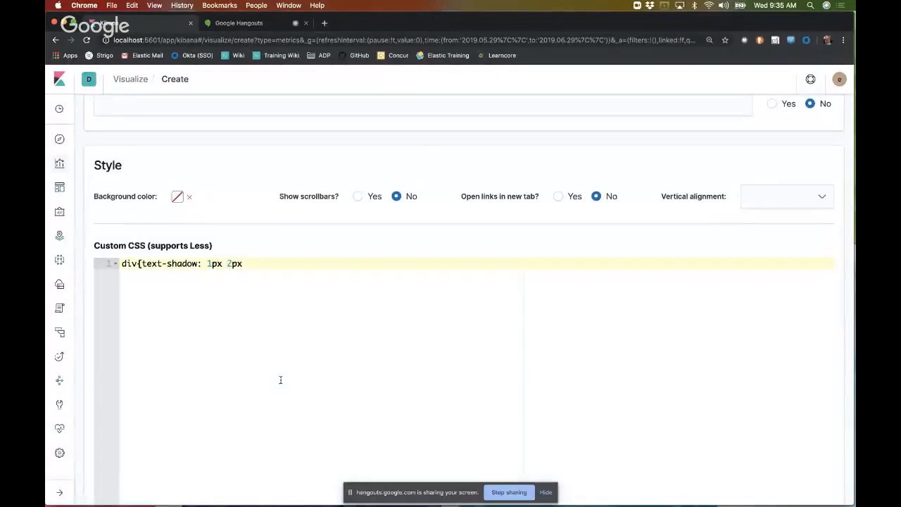
type(" 2px #")
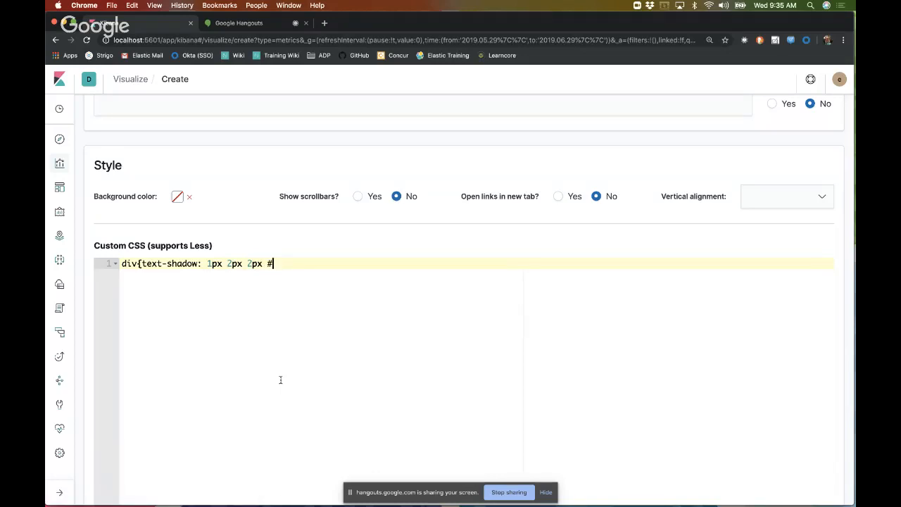
type("1c1c1c")
scroll(285, 383, "up", 5)
scroll(285, 385, "down", 5)
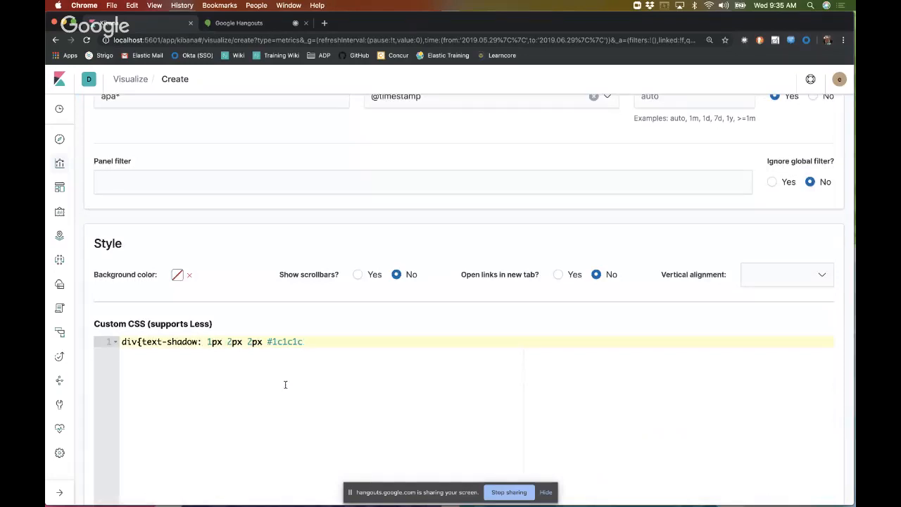
type(";}")
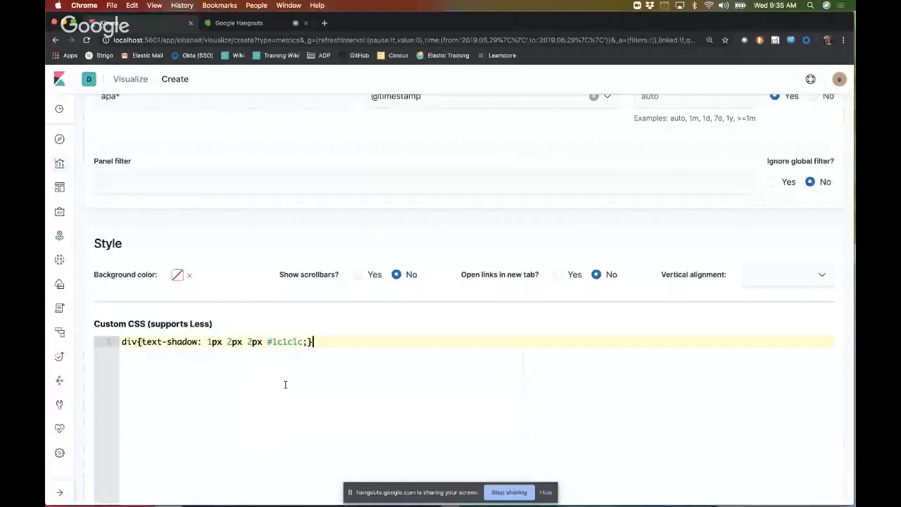
scroll(298, 378, "up", 2)
scroll(299, 380, "up", 3)
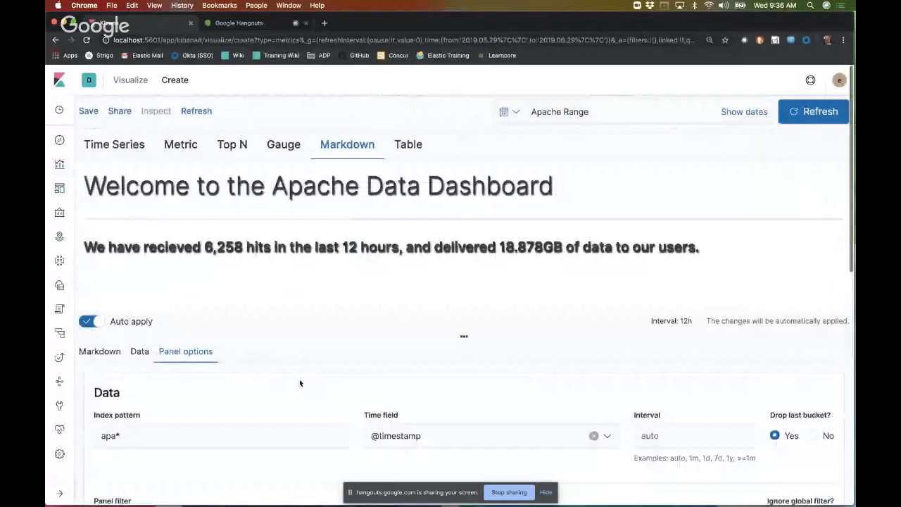
Step: Change the text-shadow colour in the custom CSS rule to #cccccc
scroll(275, 328, "down", 3)
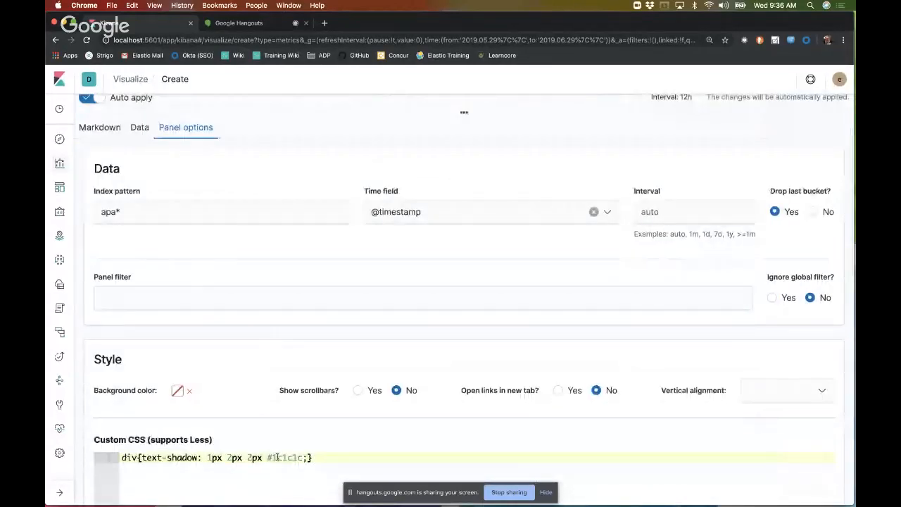
left_click(278, 457)
key("BackSpace")
type("c")
key("Right")
key("Right")
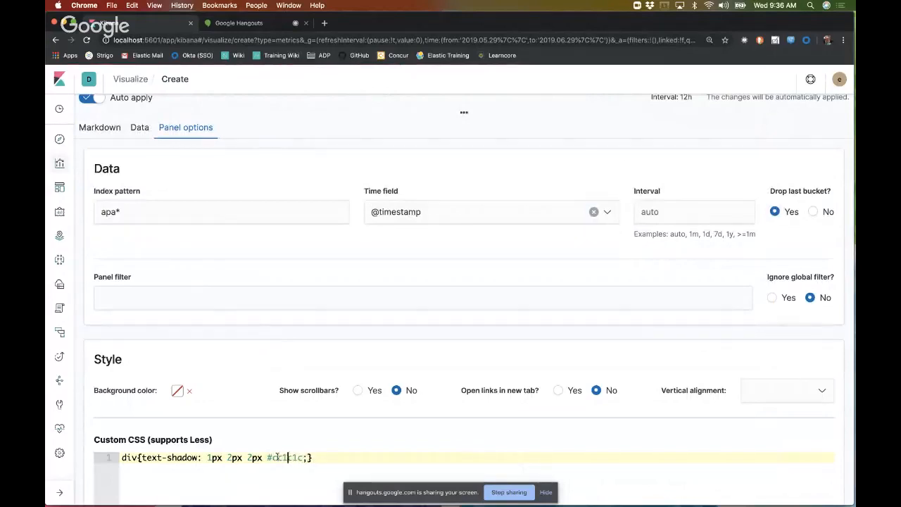
key("BackSpace")
type("c")
key("Right")
key("Right")
key("BackSpace")
type("c")
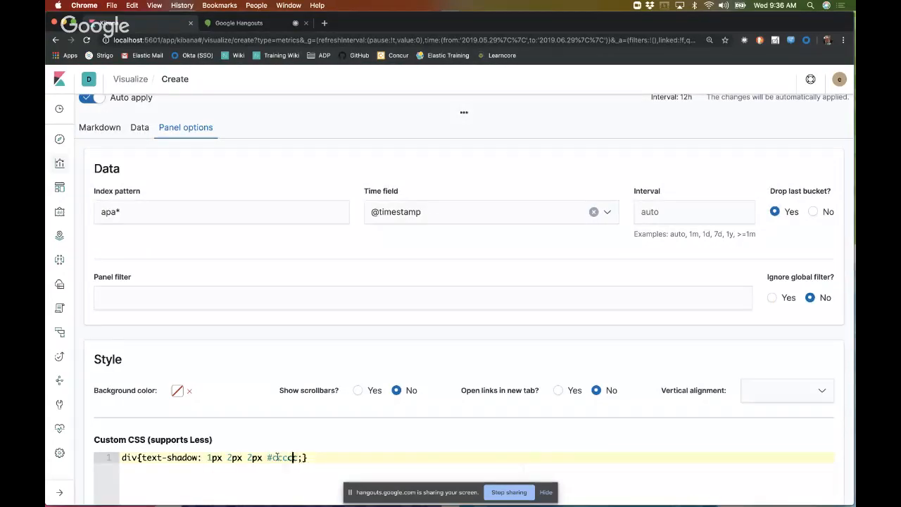
Step: Review the shadow on the rendered welcome text and its custom CSS, and return to the Markdown source
scroll(277, 456, "up", 3)
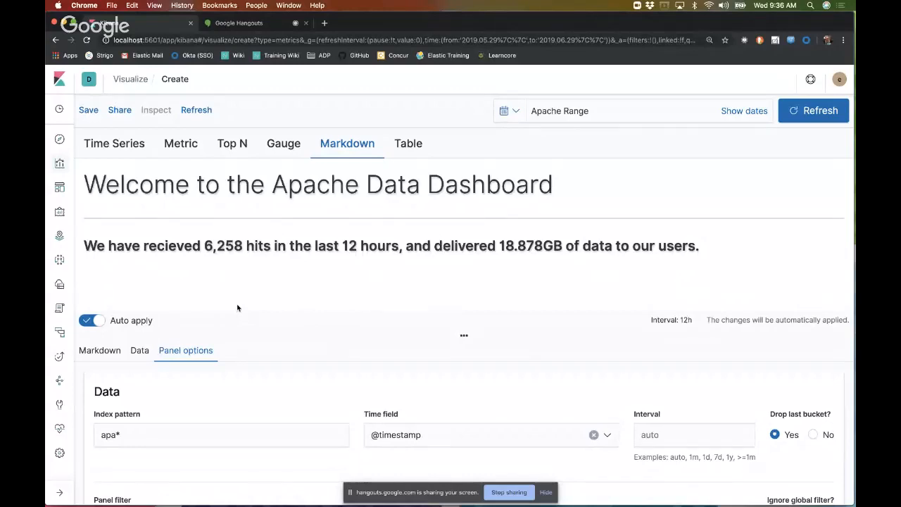
scroll(237, 308, "down", 5)
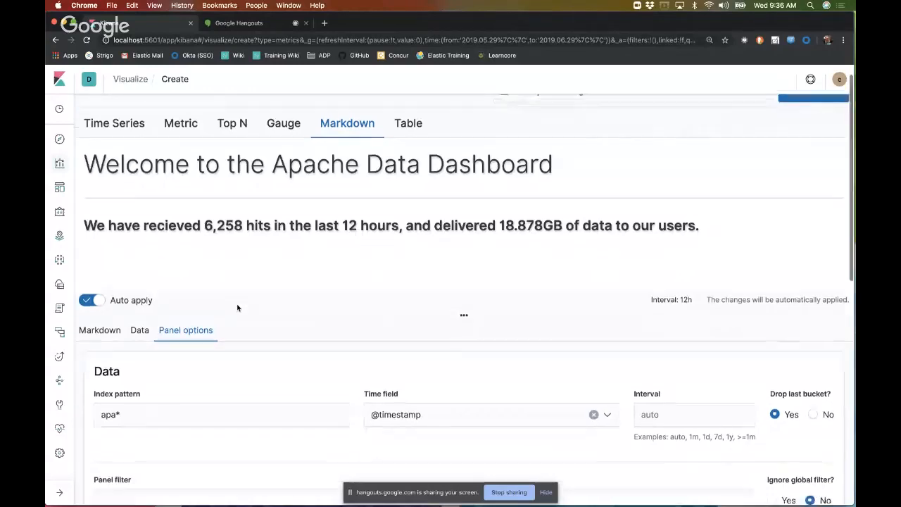
scroll(307, 435, "up", 1)
scroll(307, 435, "up", 5)
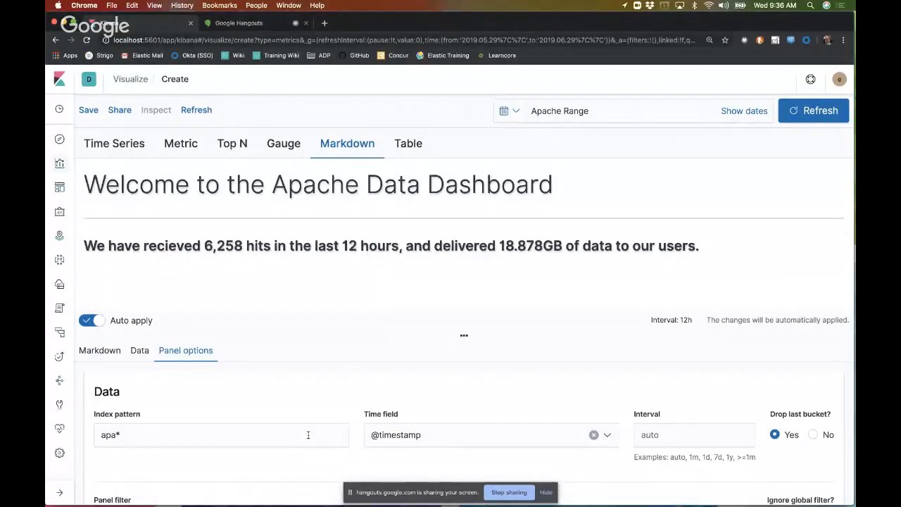
scroll(307, 434, "down", 10)
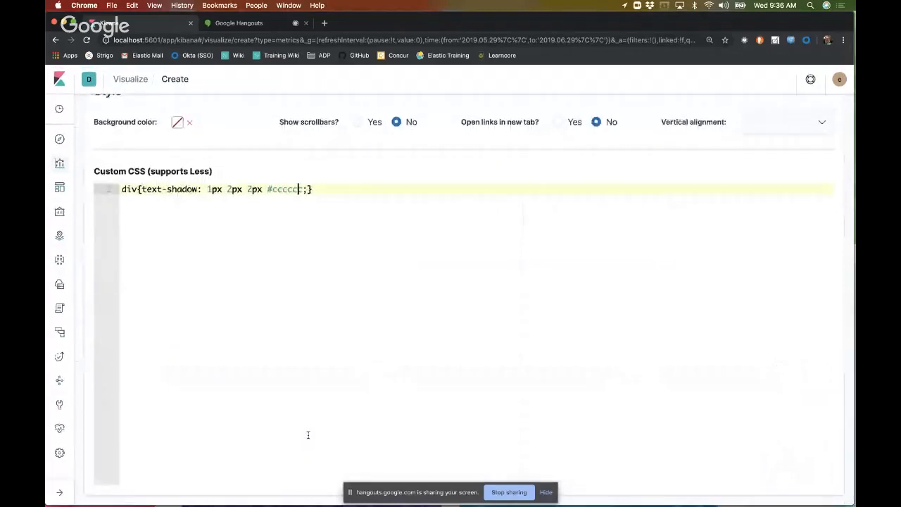
scroll(307, 434, "up", 10)
left_click(102, 350)
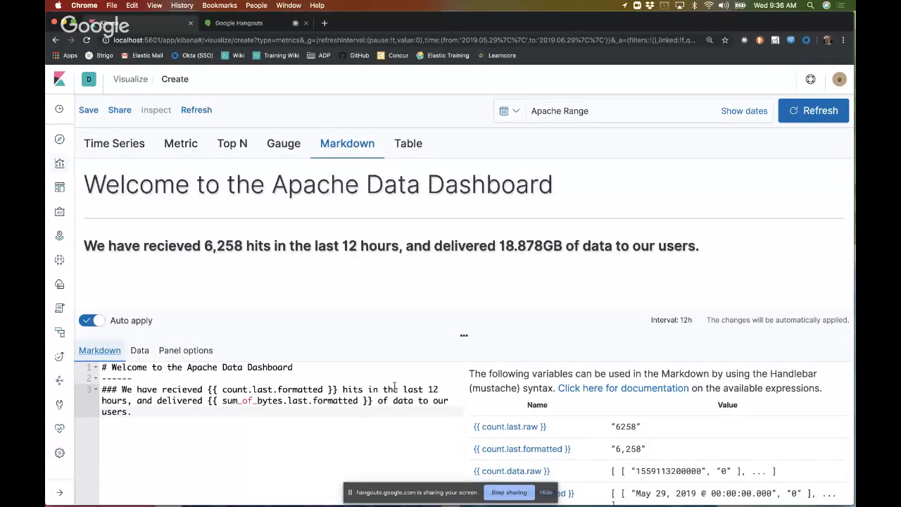
Step: Switch the visualization to the Table view and delete the sum of bytes series, keeping the Count aggregation
left_click(407, 144)
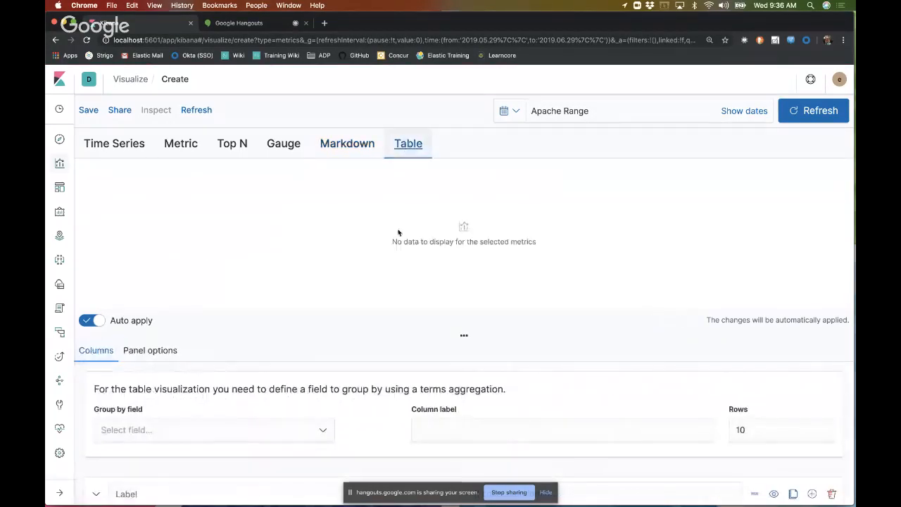
scroll(331, 330, "down", 6)
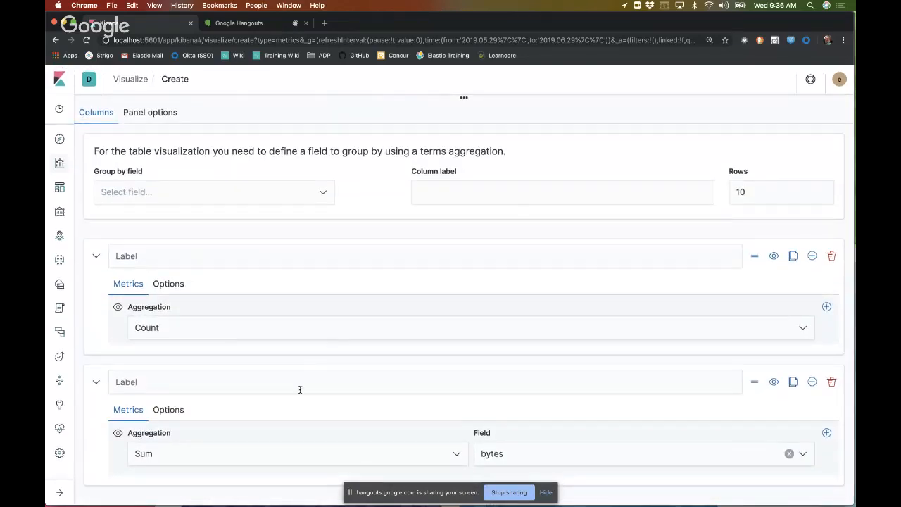
left_click(831, 381)
left_click(210, 456)
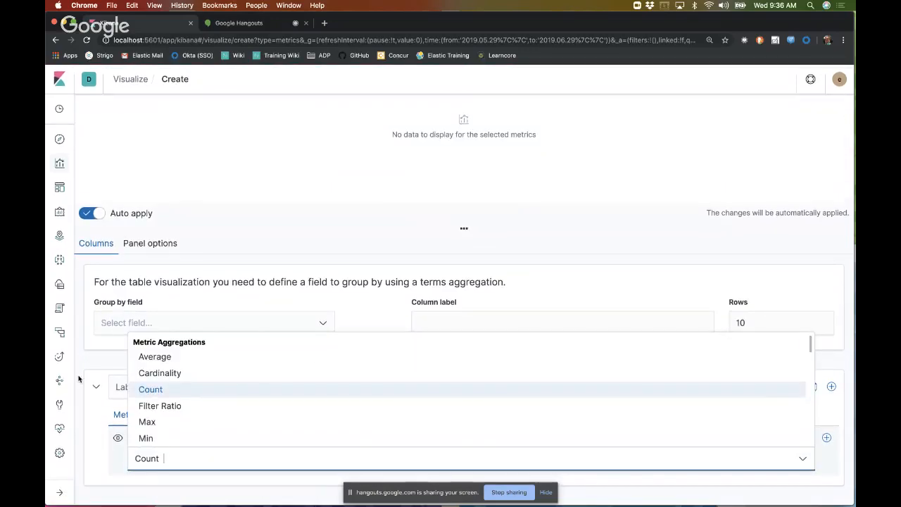
left_click(100, 362)
Step: Group the table by geoip.country_code2.keyword and look through the resulting country rows
left_click(231, 331)
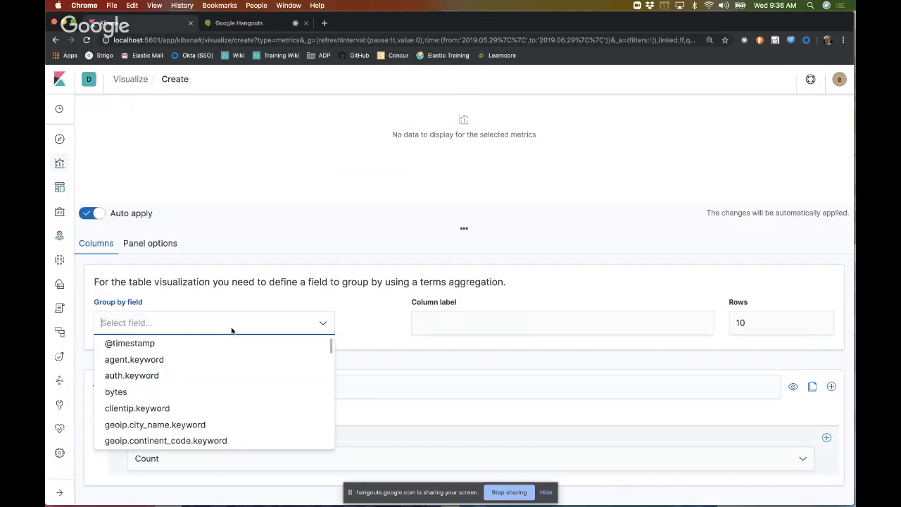
scroll(202, 409, "down", 3)
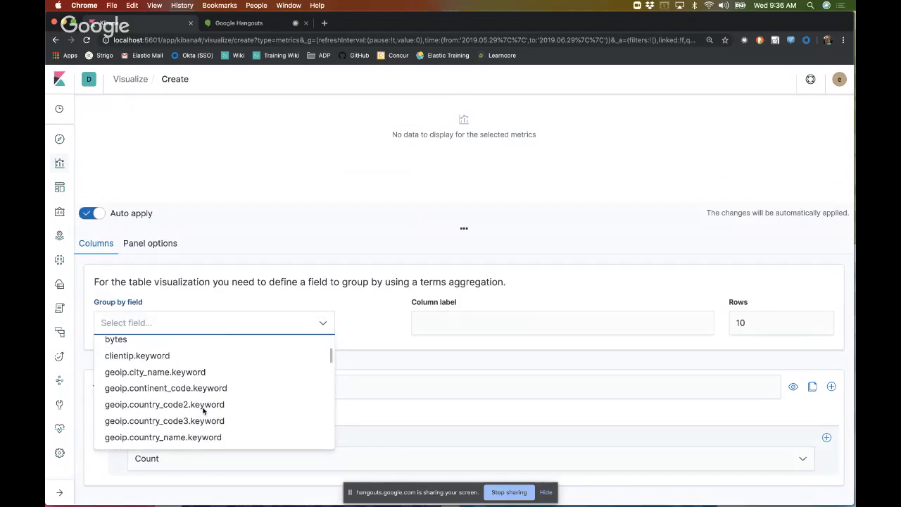
left_click(203, 406)
scroll(316, 380, "up", 3)
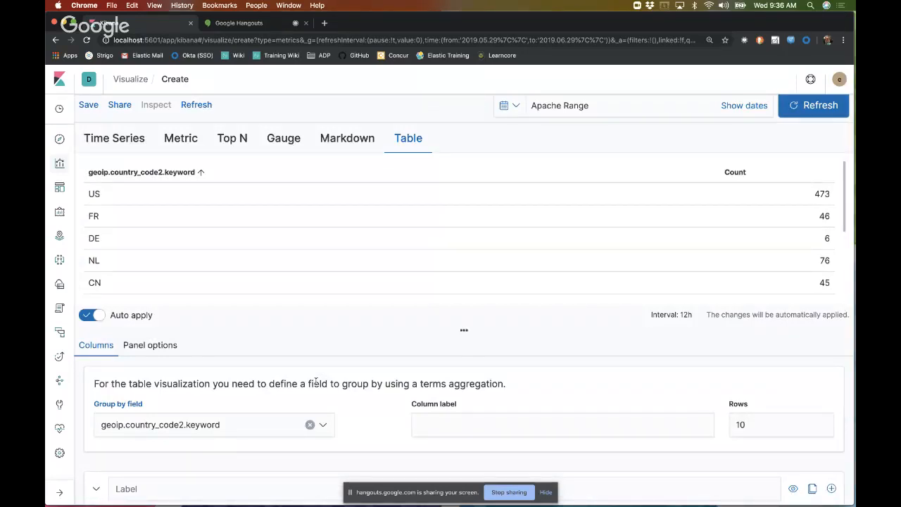
scroll(414, 361, "down", 3)
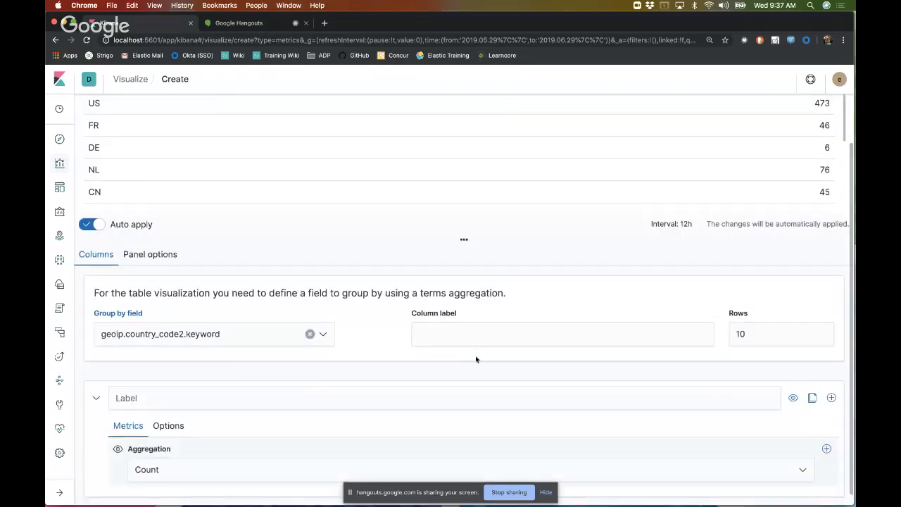
scroll(485, 363, "up", 3)
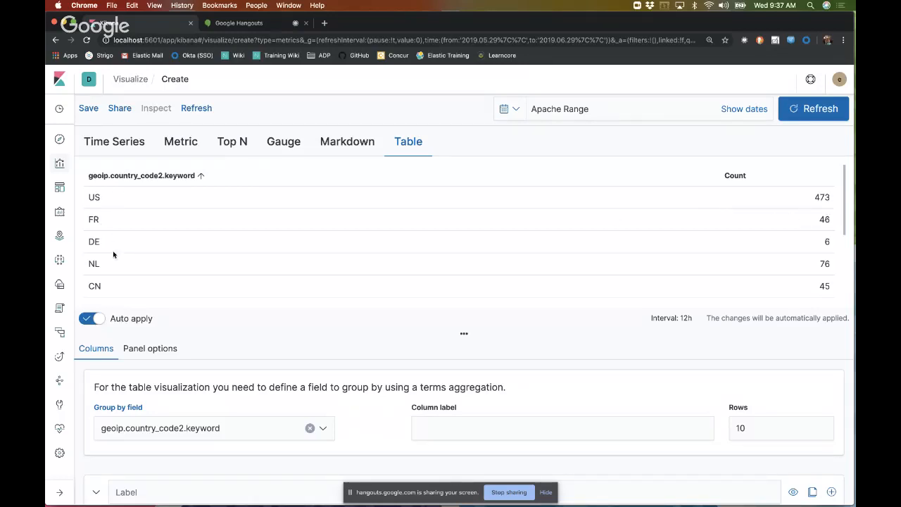
scroll(150, 285, "down", 3)
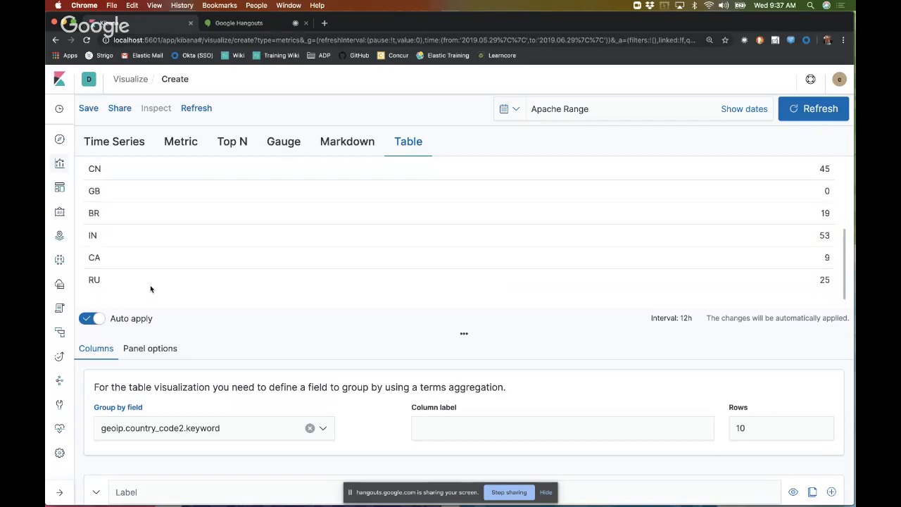
Step: Limit the table to 4 rows and check the shortened country list
scroll(204, 255, "down", 3)
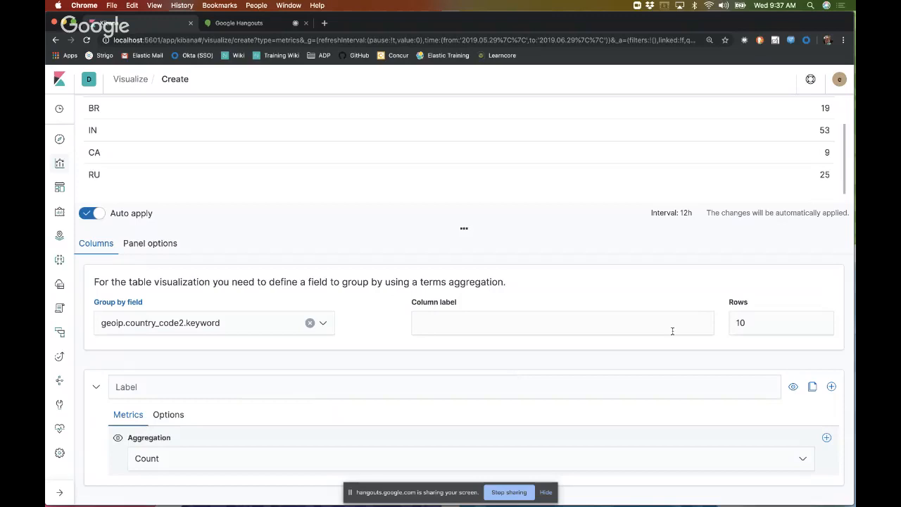
left_click(759, 324)
key("BackSpace")
key("BackSpace")
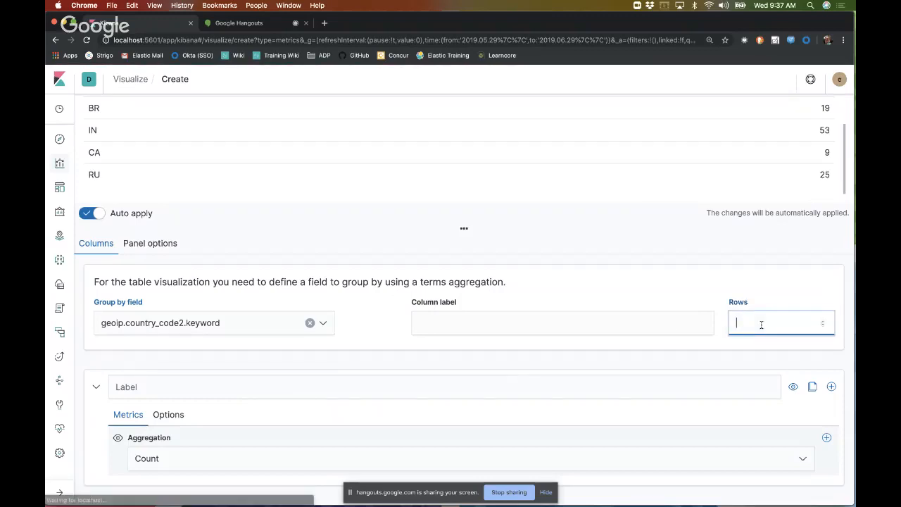
type("4")
left_click(648, 303)
scroll(649, 303, "up", 3)
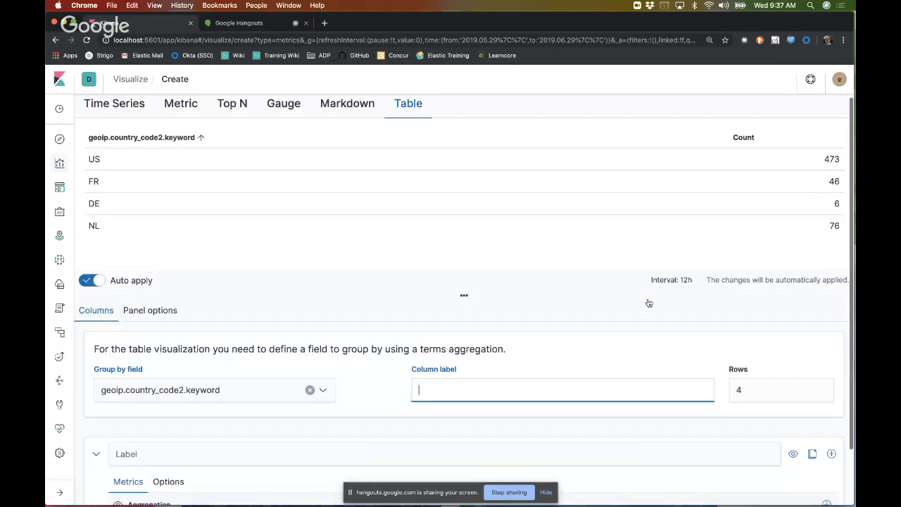
scroll(648, 302, "down", 3)
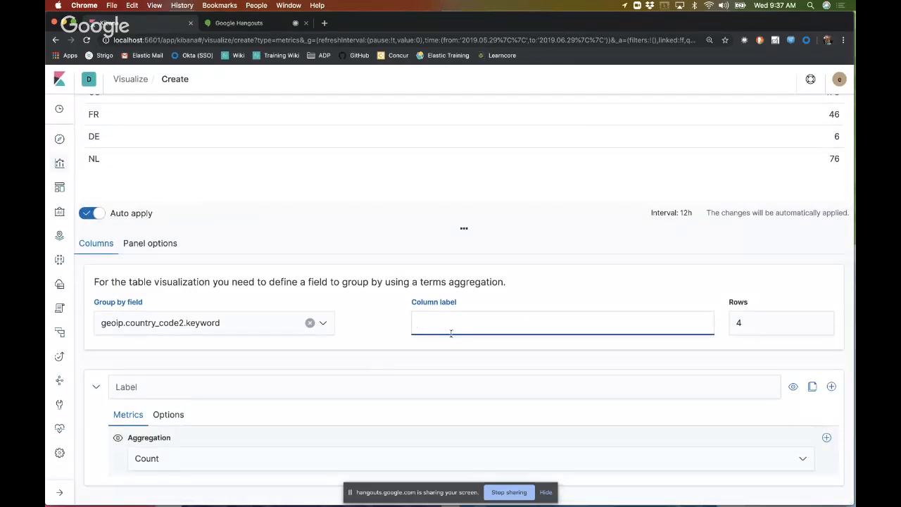
Step: Look over the Count series' options, and label the series "Number of Hits"
left_click(169, 414)
scroll(253, 421, "down", 3)
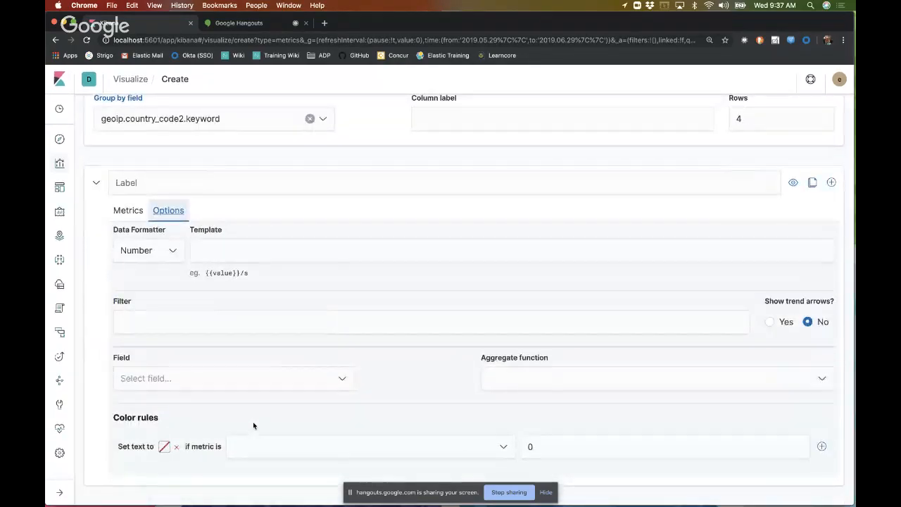
left_click(128, 212)
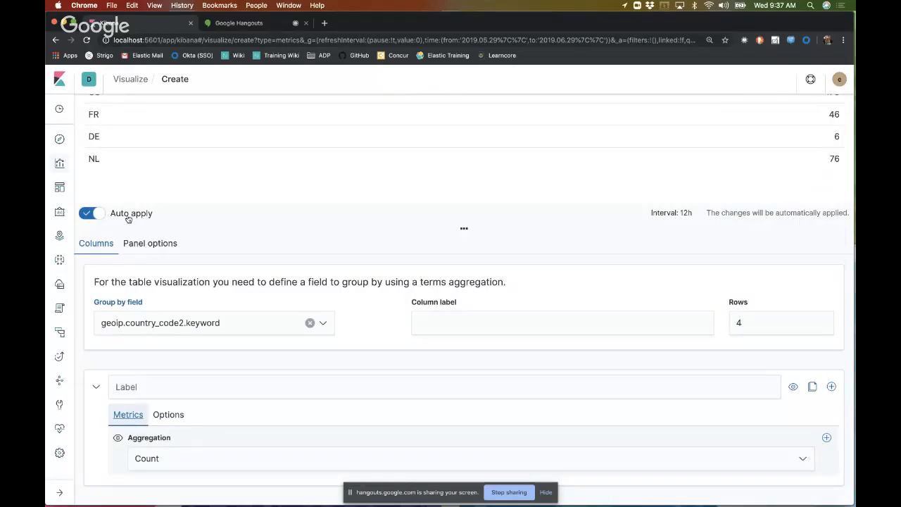
left_click(188, 388)
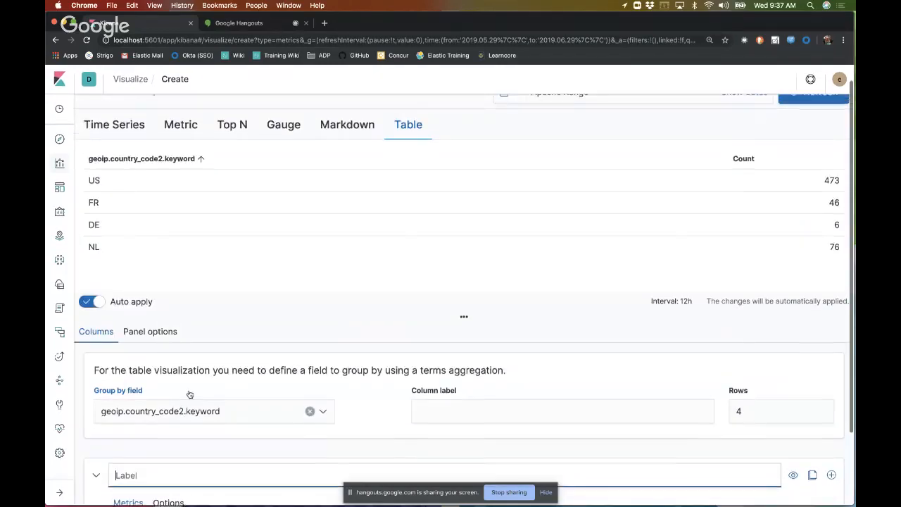
type("Num")
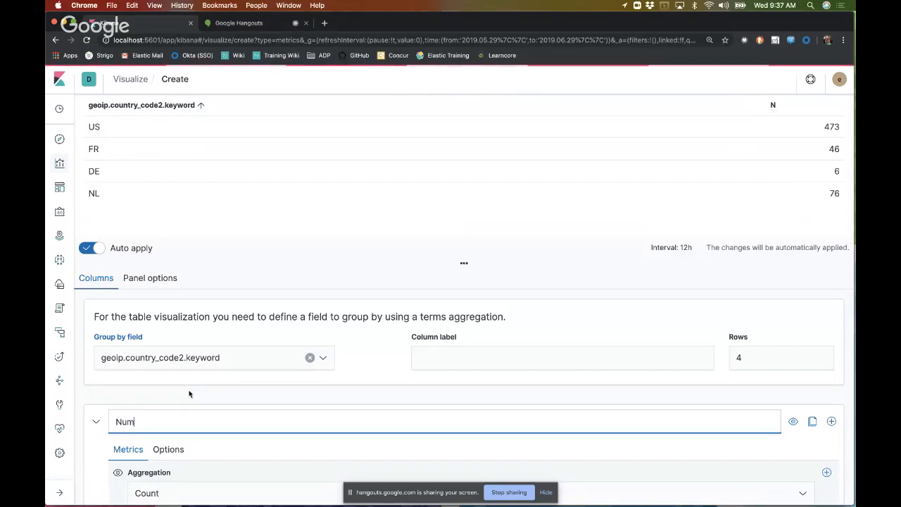
type("ber fof ")
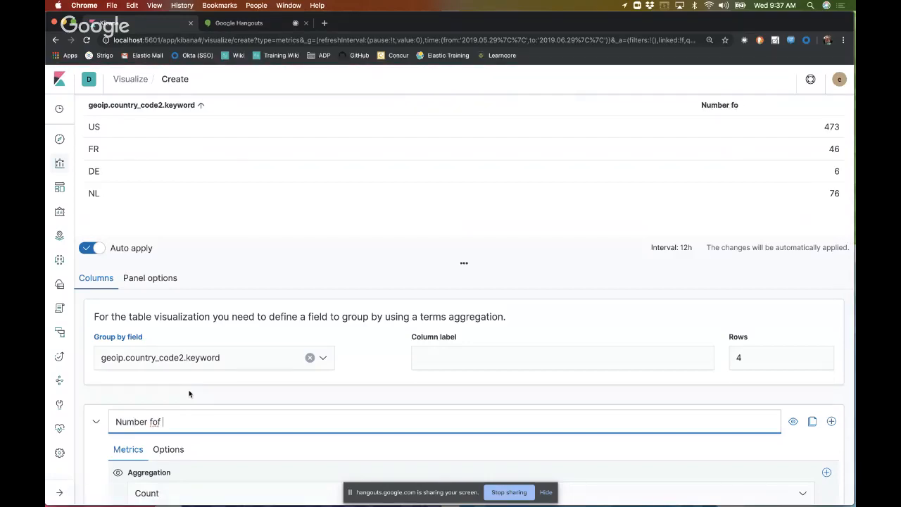
type("H")
key("BackSpace")
key("BackSpace")
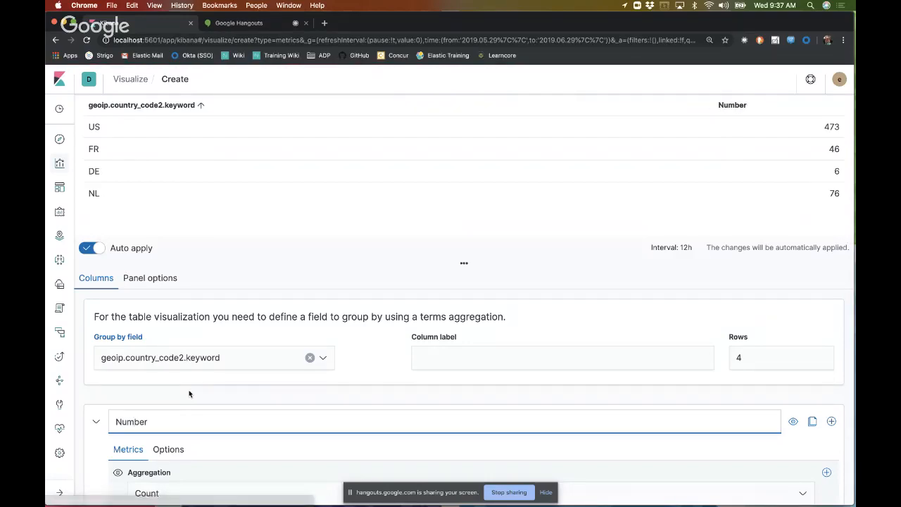
type("of Hits")
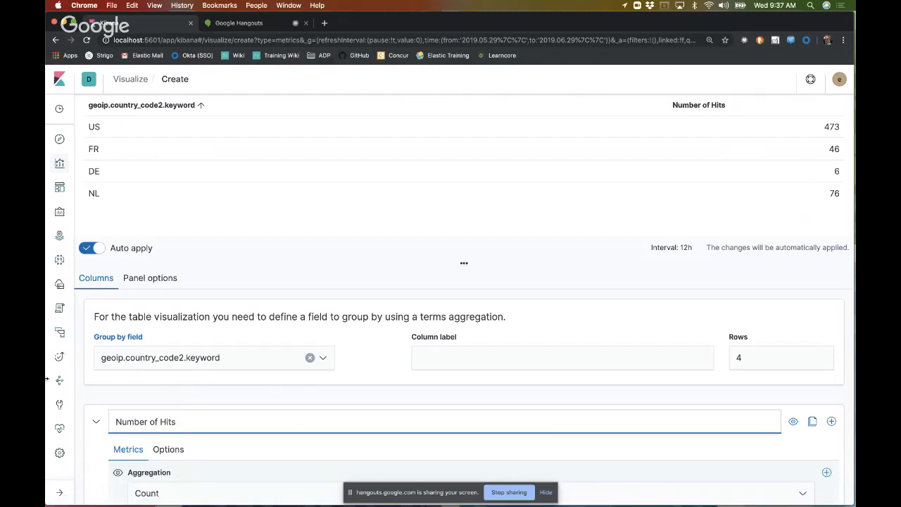
Step: Label the table's country code grouping column "Country"
left_click(449, 359)
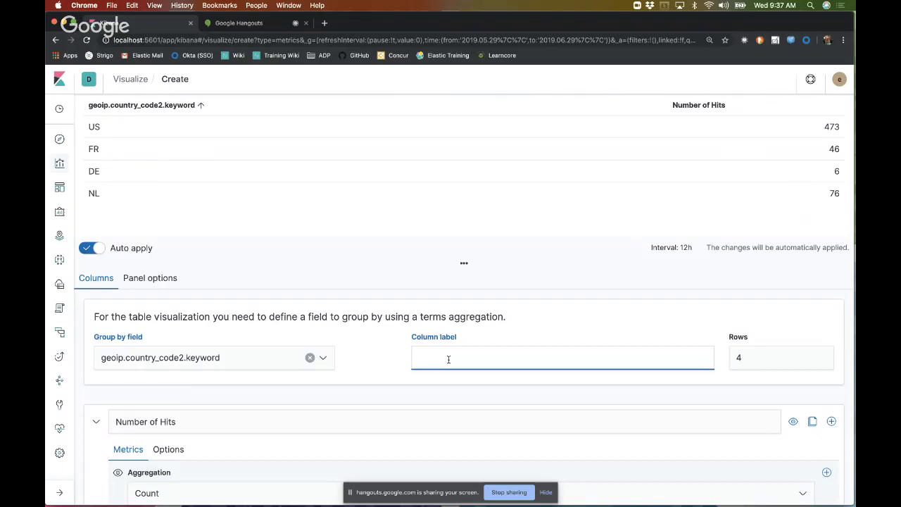
type("File")
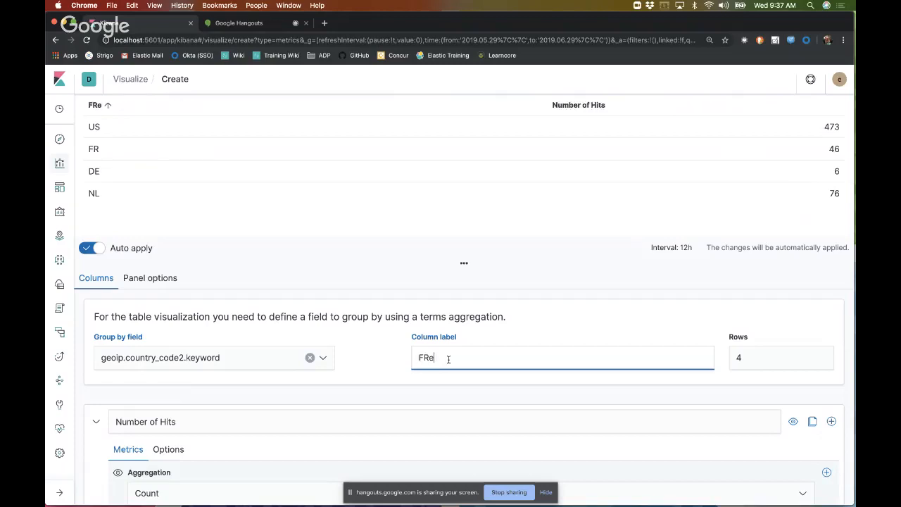
key("BackSpace")
key("BackSpace")
key("BackSpace")
key("BackSpace")
type("Country")
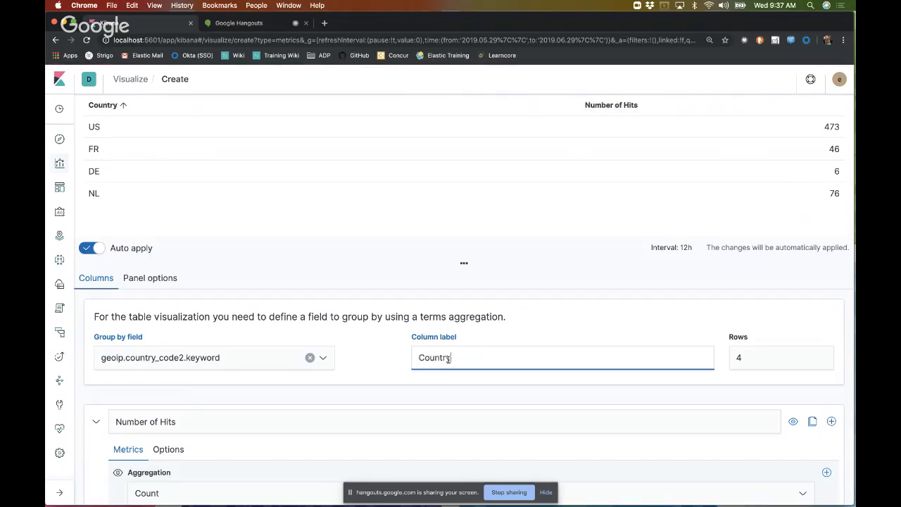
scroll(563, 364, "up", 2)
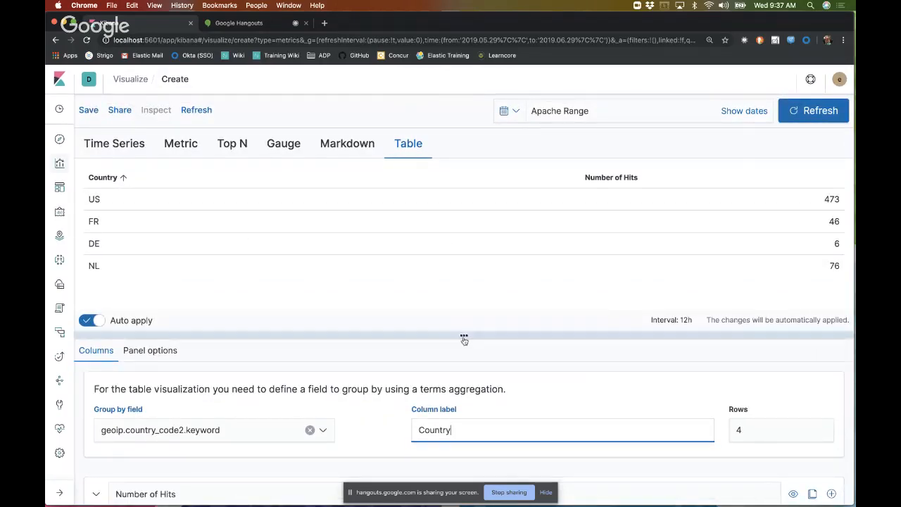
Step: Clone the Number of Hits series and change the copy's aggregation to Sum of bytes
scroll(463, 336, "down", 3)
left_click(812, 386)
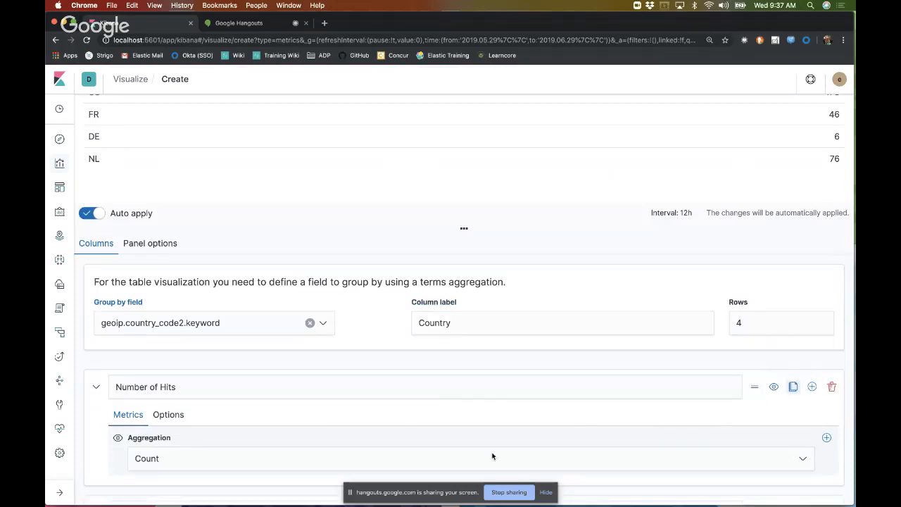
left_click(236, 459)
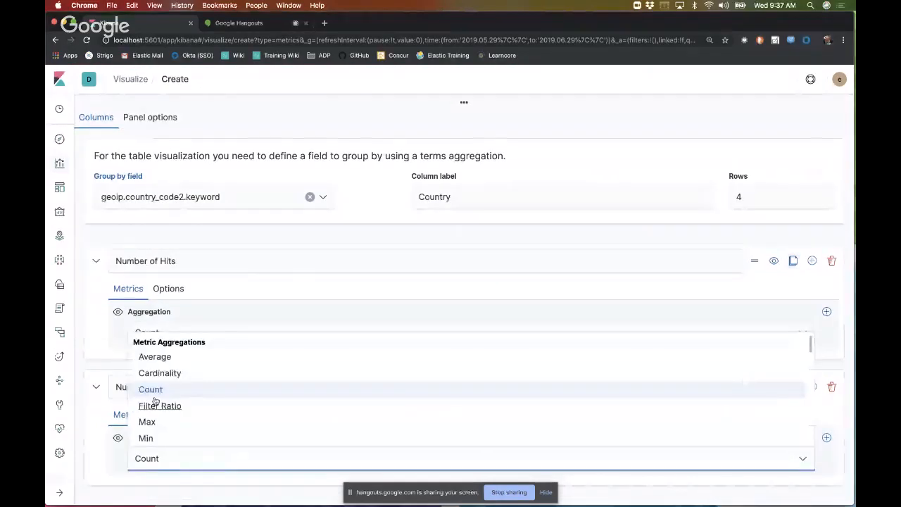
scroll(155, 428, "down", 2)
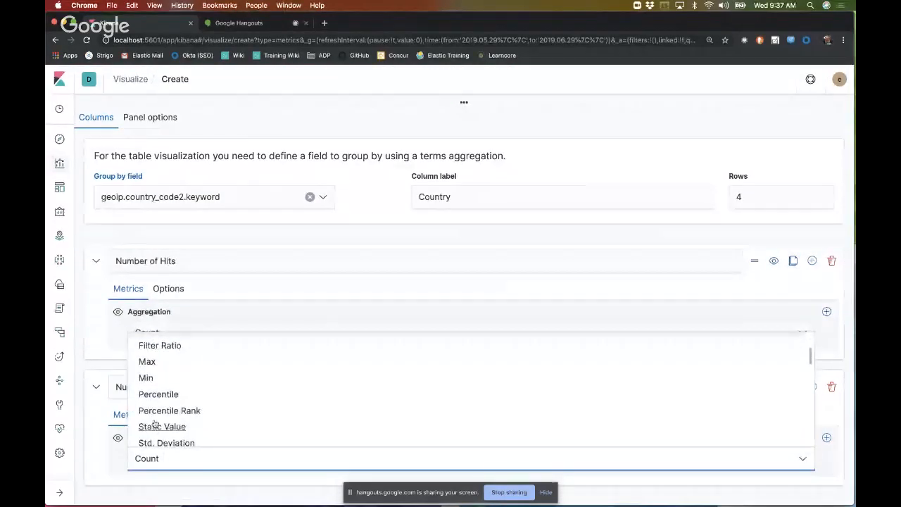
scroll(153, 408, "down", 2)
left_click(151, 391)
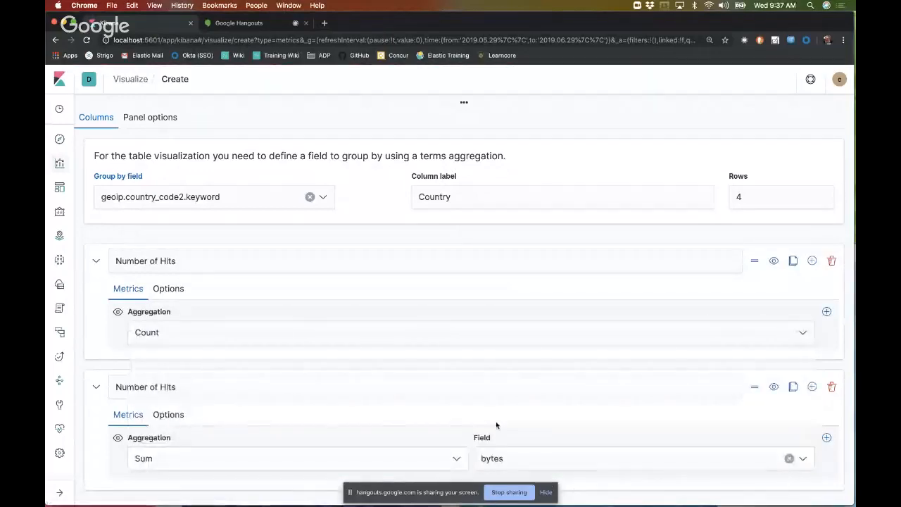
Step: Relabel the cloned Sum of bytes series as "Total Data"
triple_click(229, 386)
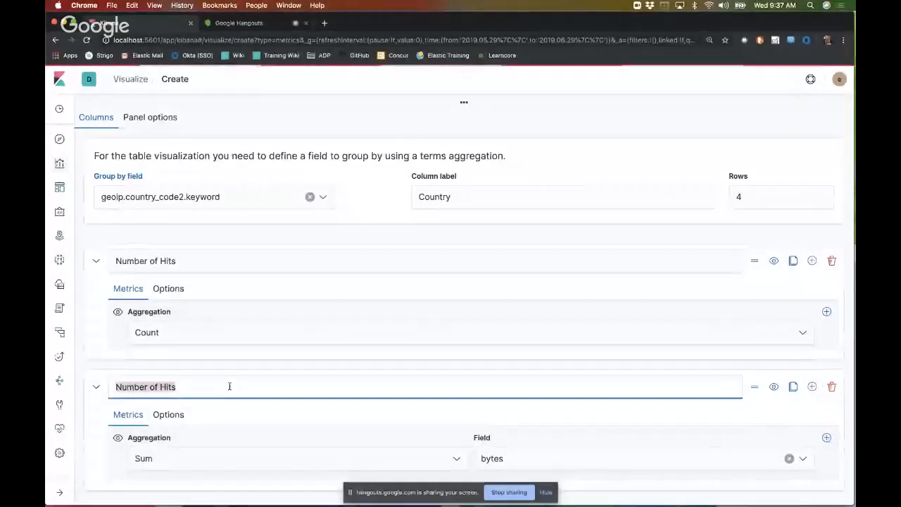
type("TOta")
key("BackSpace")
key("BackSpace")
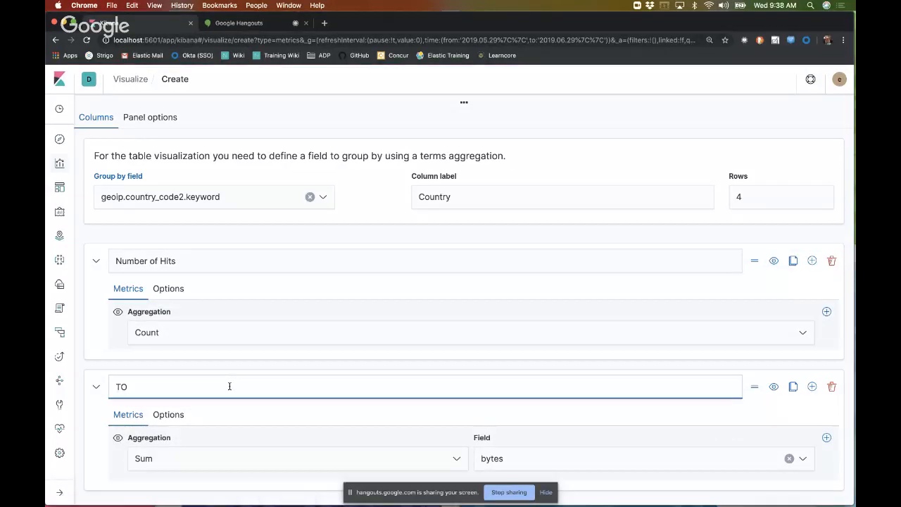
type("otal Data")
Step: Add a third series to the table that computes the Average of the bytes field
left_click(811, 387)
scroll(656, 395, "down", 3)
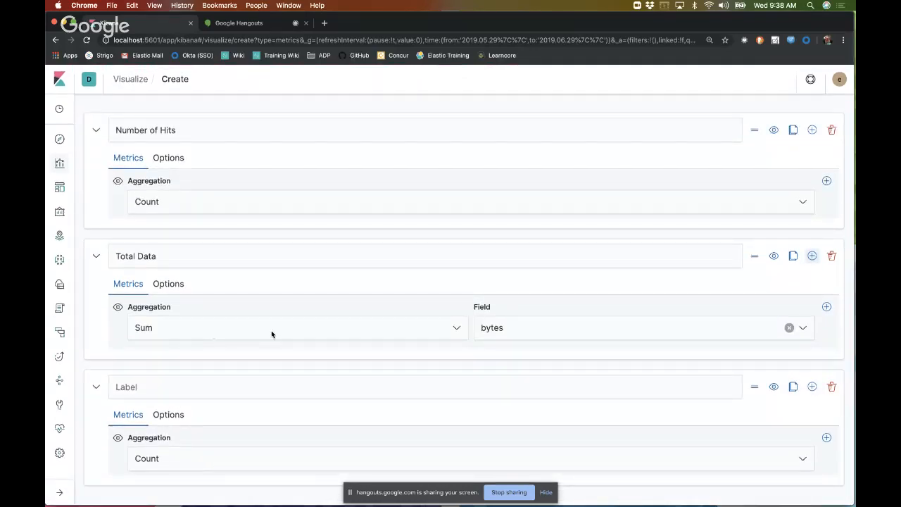
left_click(234, 465)
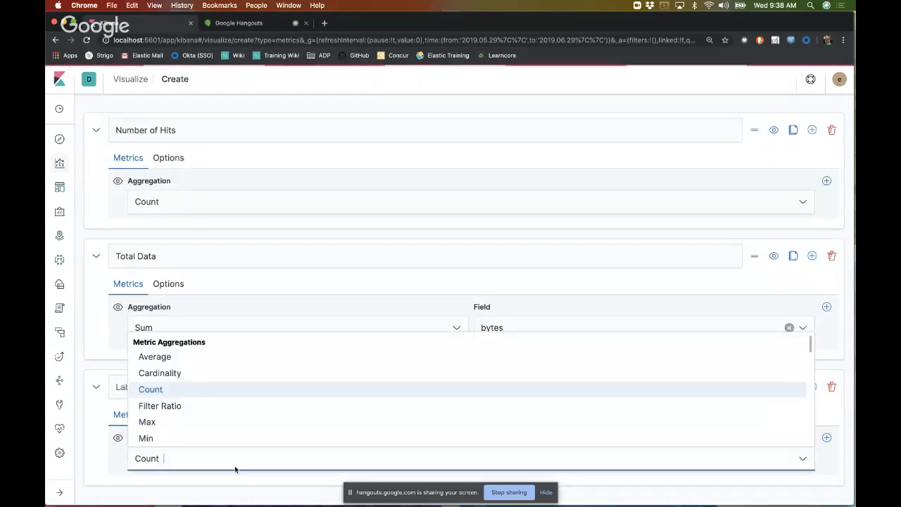
left_click(164, 359)
left_click(527, 459)
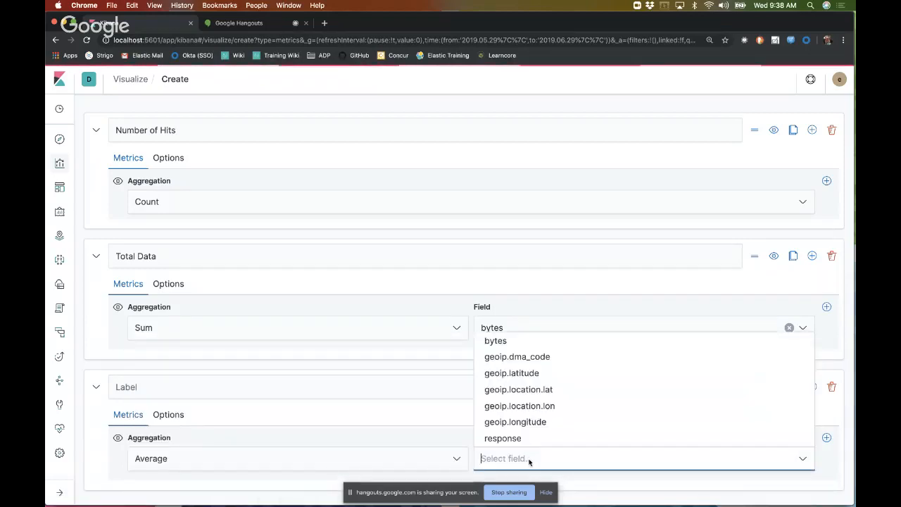
left_click(524, 345)
Step: Label the Average of bytes series "Average Bytes"
left_click(190, 391)
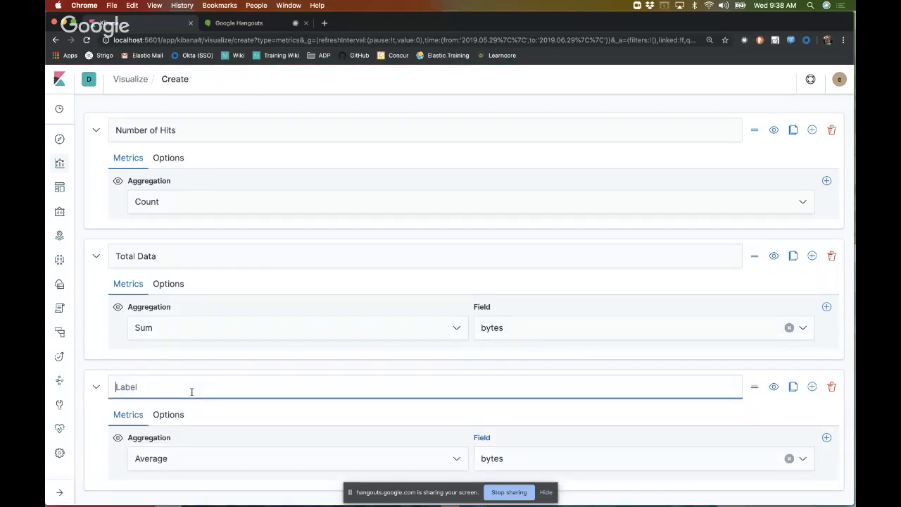
type("Aer")
key("BackSpace")
key("BackSpace")
type("v era")
key("BackSpace")
key("BackSpace")
key("BackSpace")
key("BackSpace")
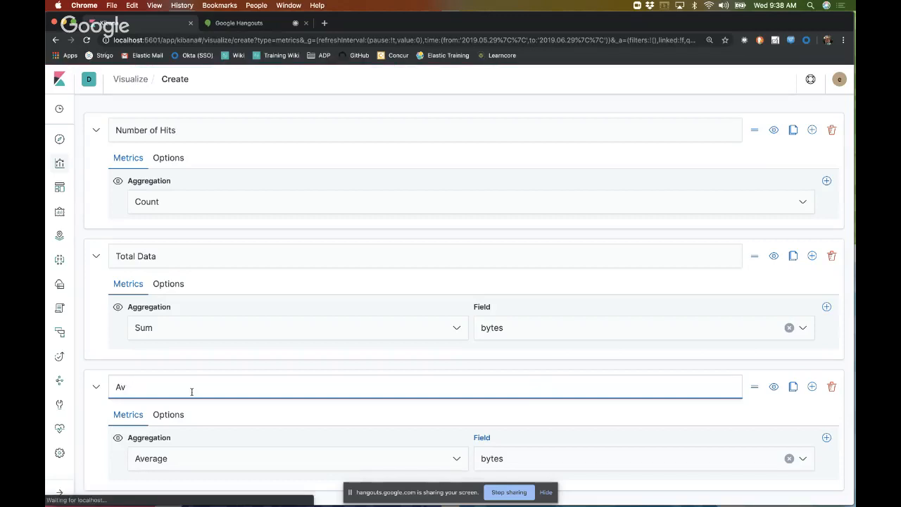
type("erage Bytesz")
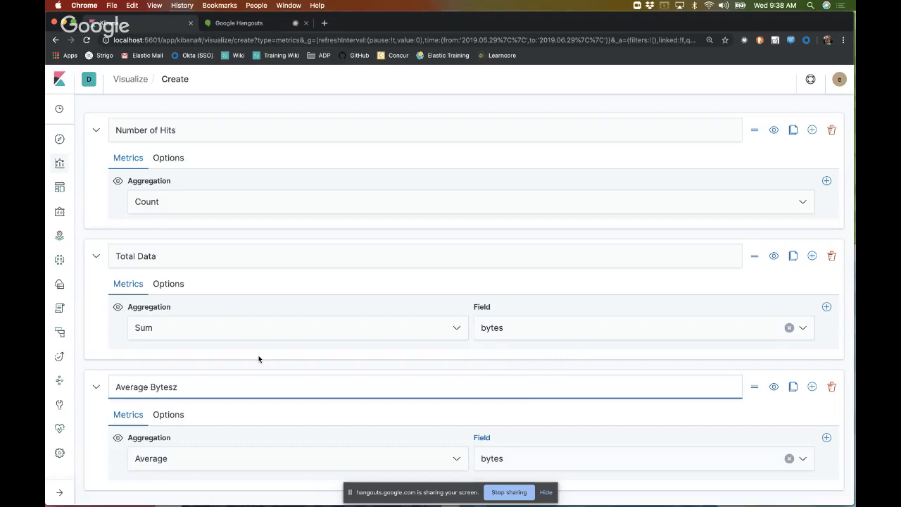
key("BackSpace")
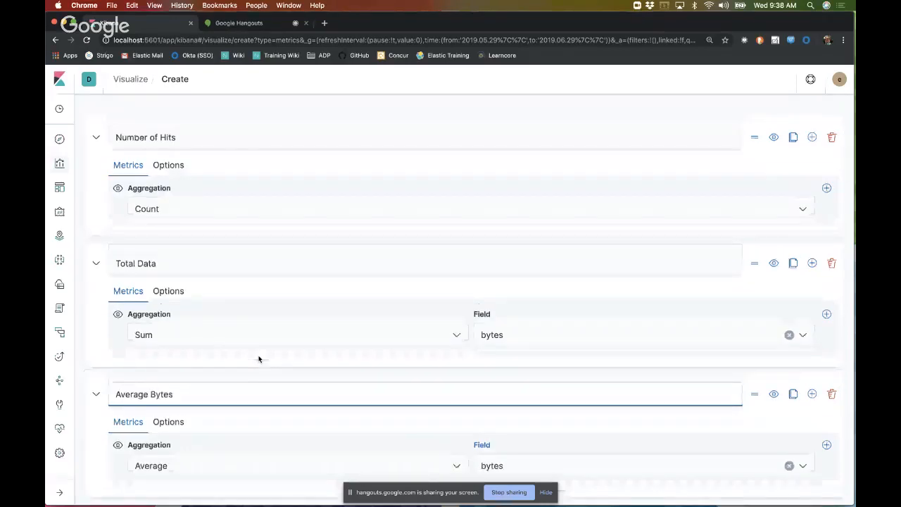
Step: Try sorting the table by Number of Hits and by Country in ascending and descending order
scroll(259, 359, "up", 5)
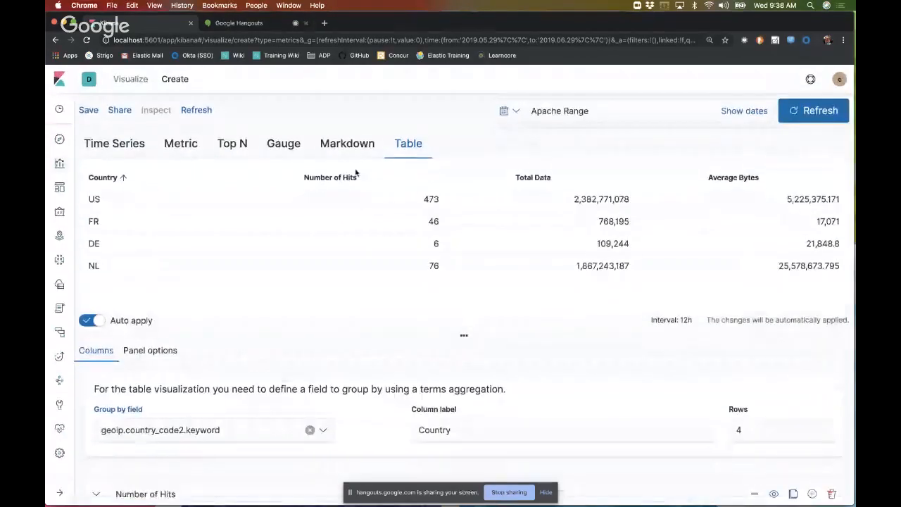
left_click(122, 178)
left_click(375, 184)
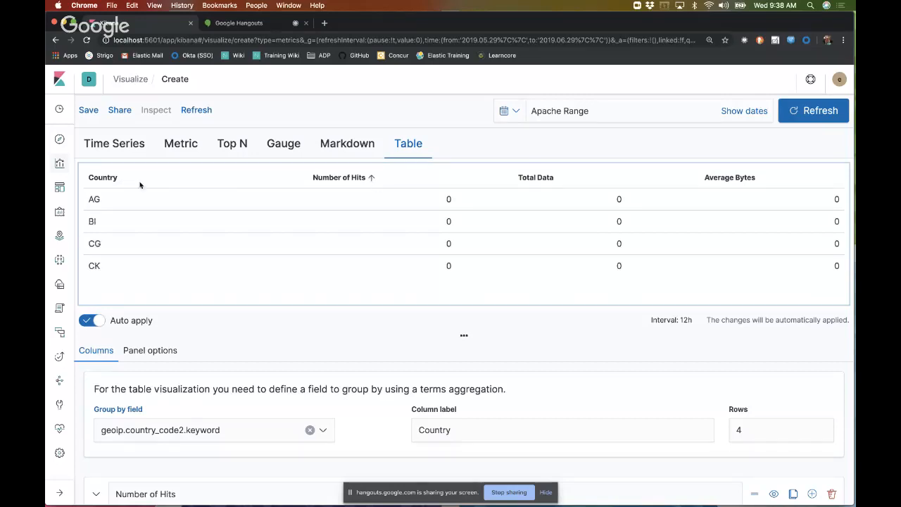
left_click(127, 183)
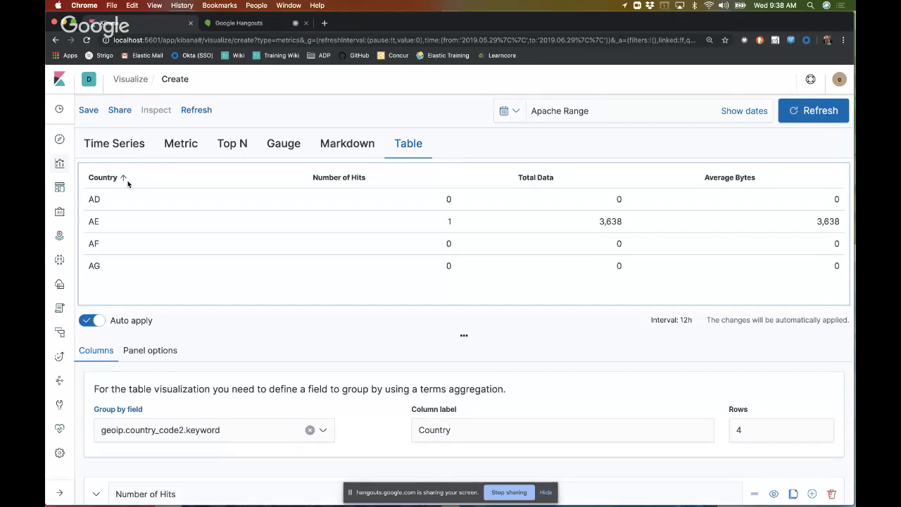
left_click(127, 183)
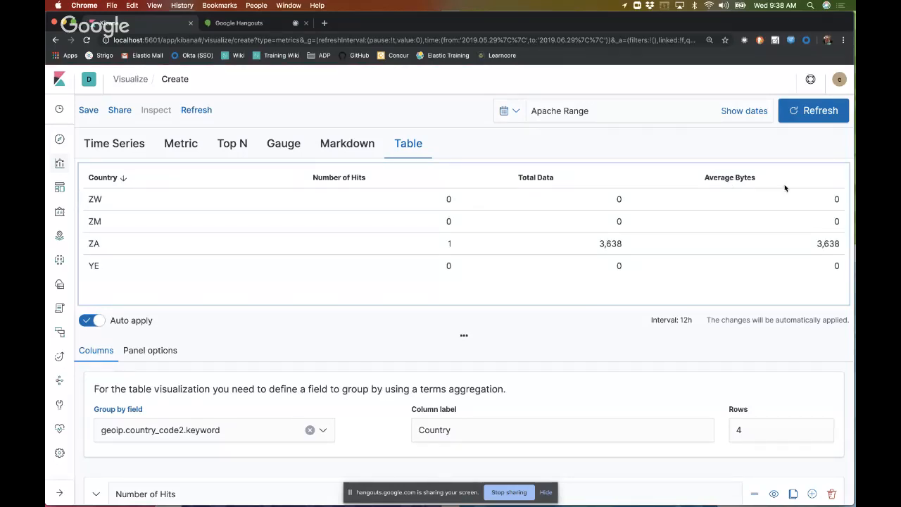
Step: Try sorting the table in descending order by Average Bytes and by Total Data
left_click(833, 180)
left_click(831, 181)
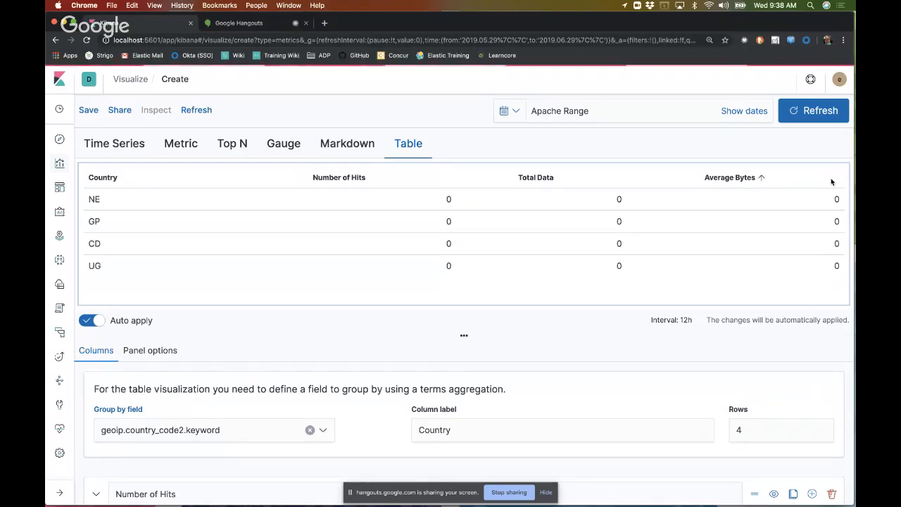
left_click(620, 182)
left_click(620, 182)
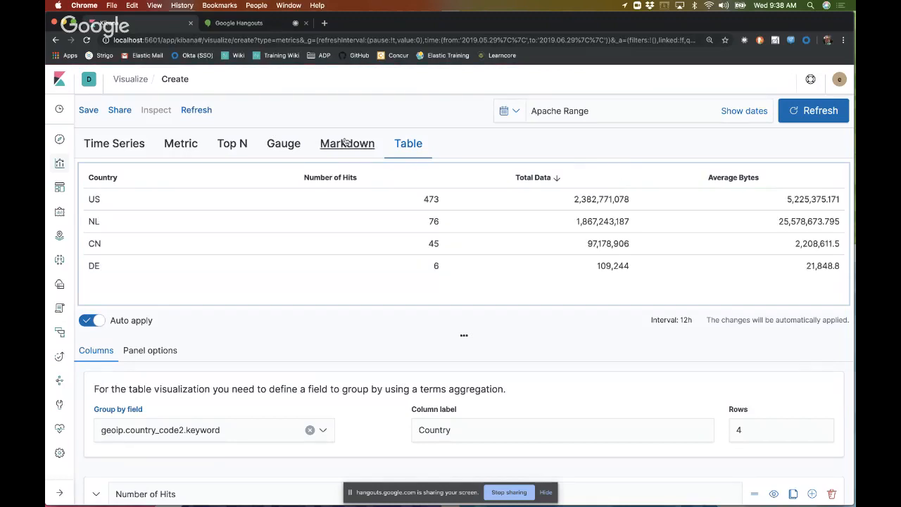
Step: Toggle the Number of Hits sort between ascending and descending, leaving the table in descending order
left_click(446, 178)
left_click(446, 180)
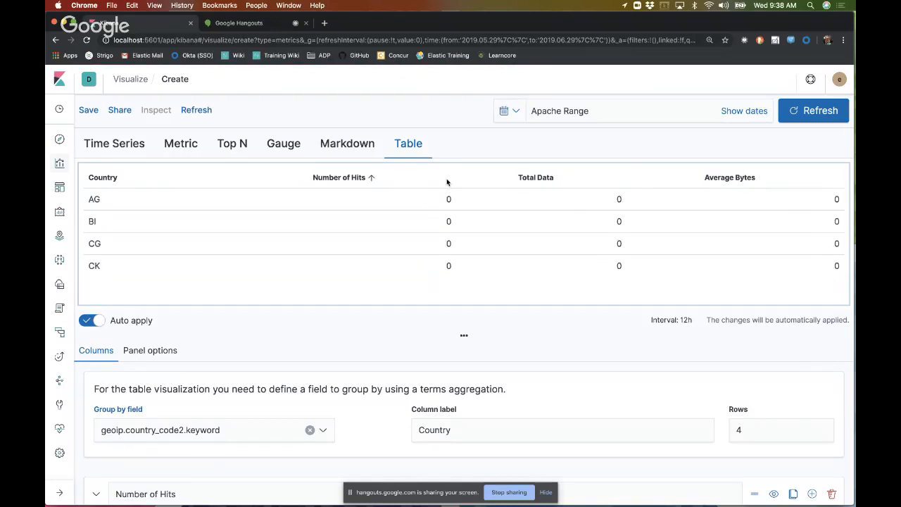
left_click(373, 177)
left_click(376, 176)
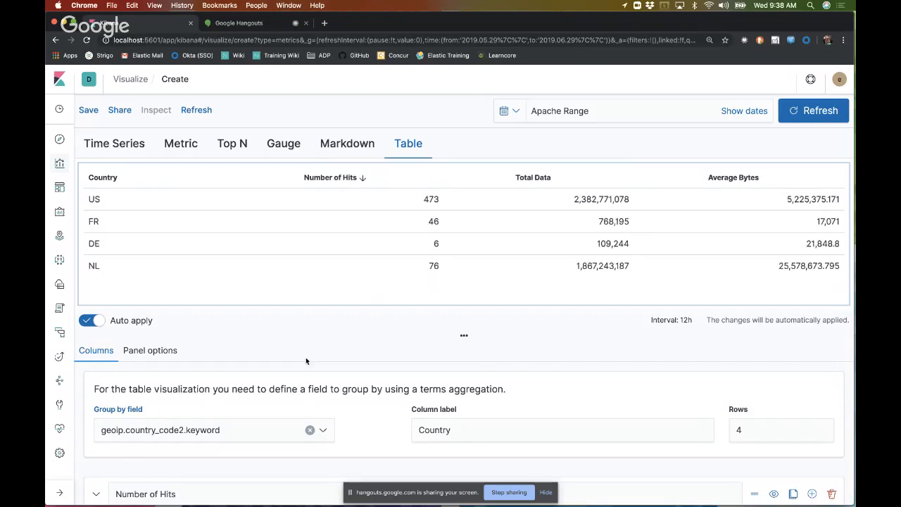
left_click(363, 180)
left_click(368, 179)
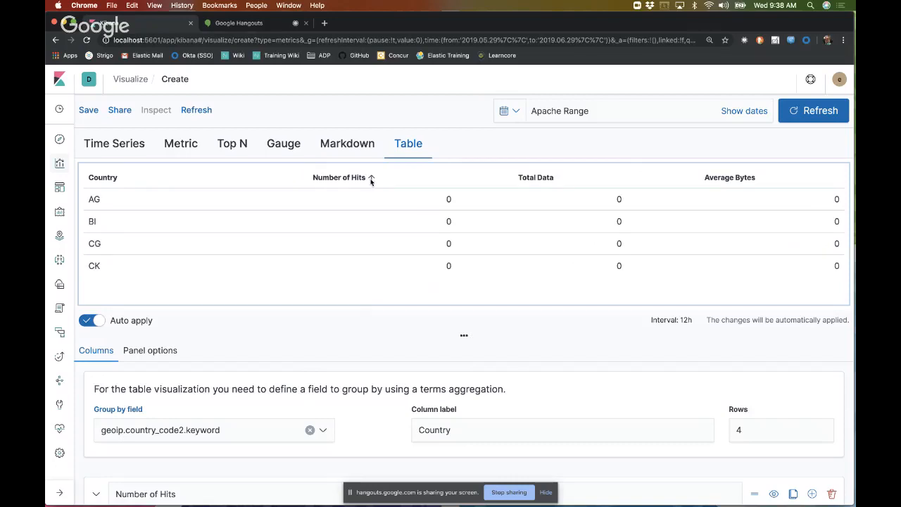
left_click(370, 180)
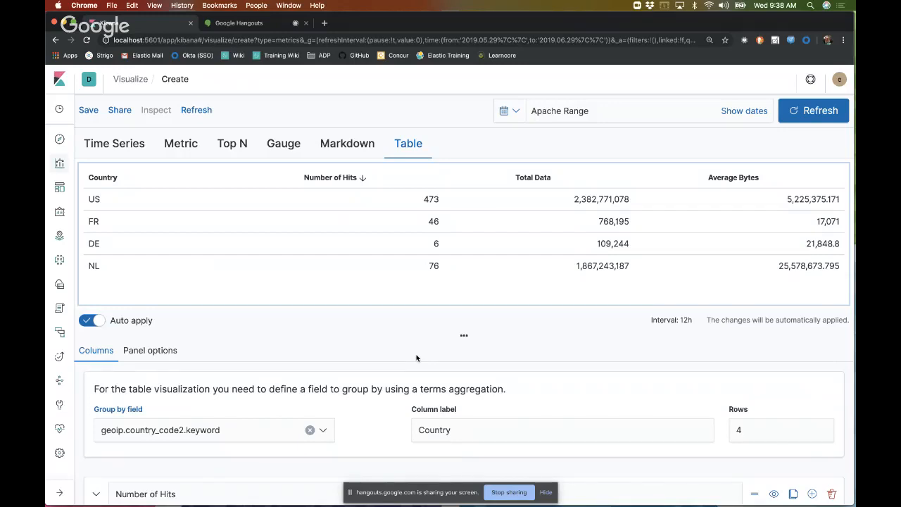
Step: Switch to the VB-TOT-Deck-v2 presentation in Keynote and start the slideshow from the Demo Time slide
mouse_move(458, 484)
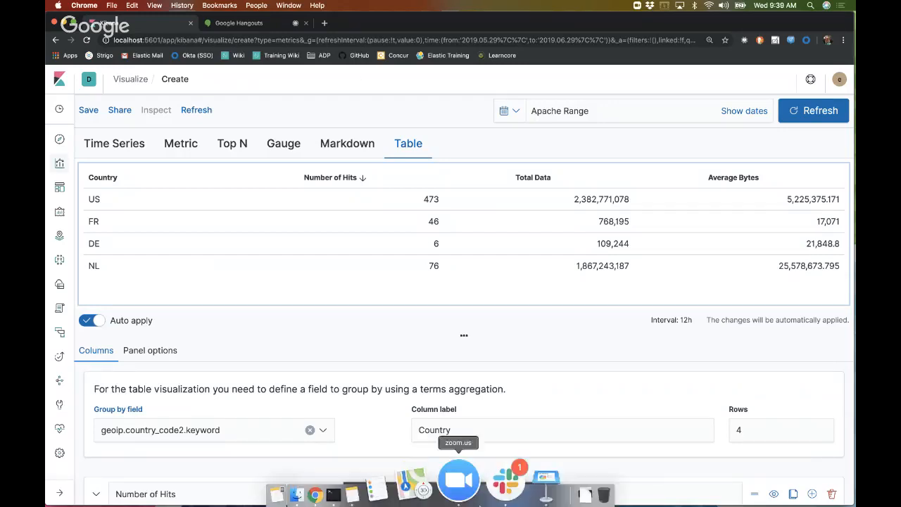
left_click(503, 482)
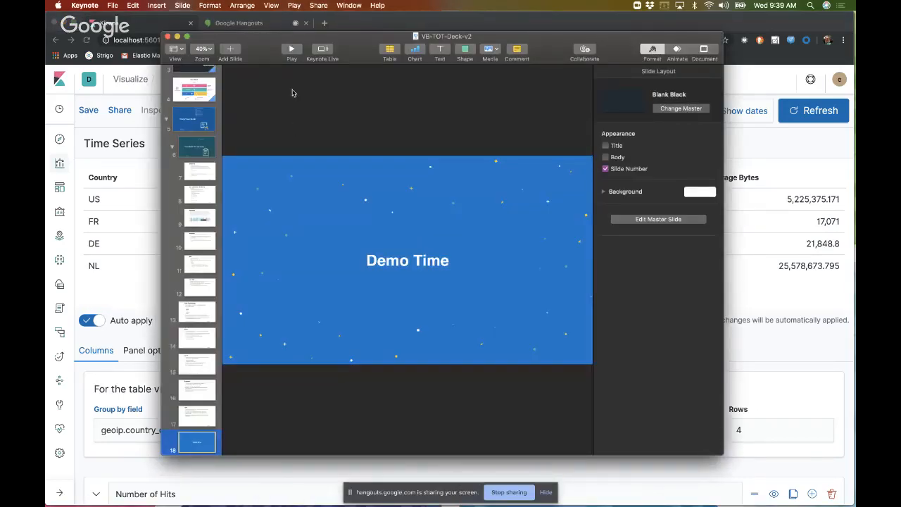
left_click(291, 49)
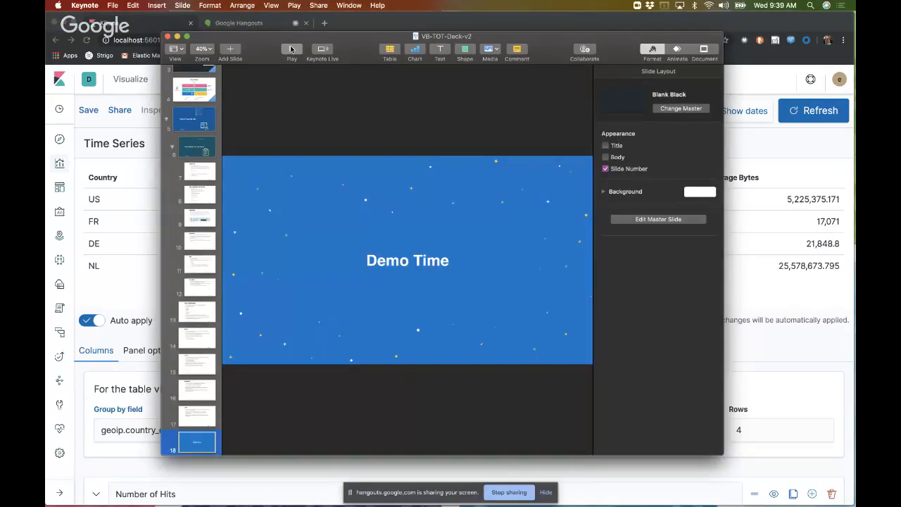
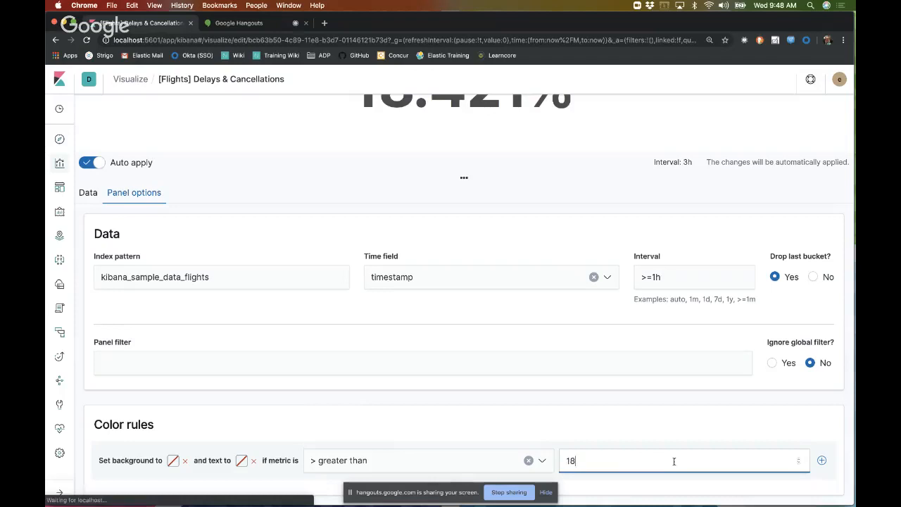
Step: Add a second color rule to the Percent Delays metric and set the first rule's greater-than threshold to 0
scroll(673, 461, "down", 20)
scroll(674, 462, "up", 10)
left_click(820, 461)
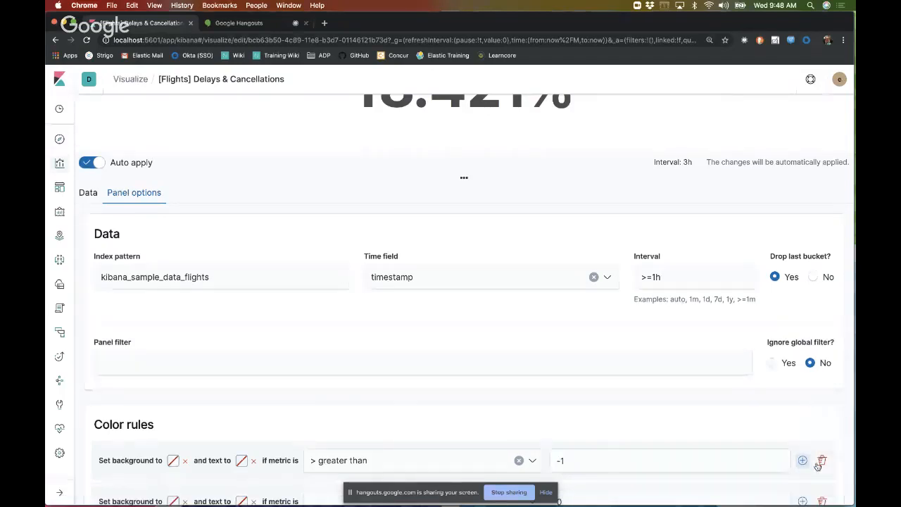
scroll(685, 444, "down", 2)
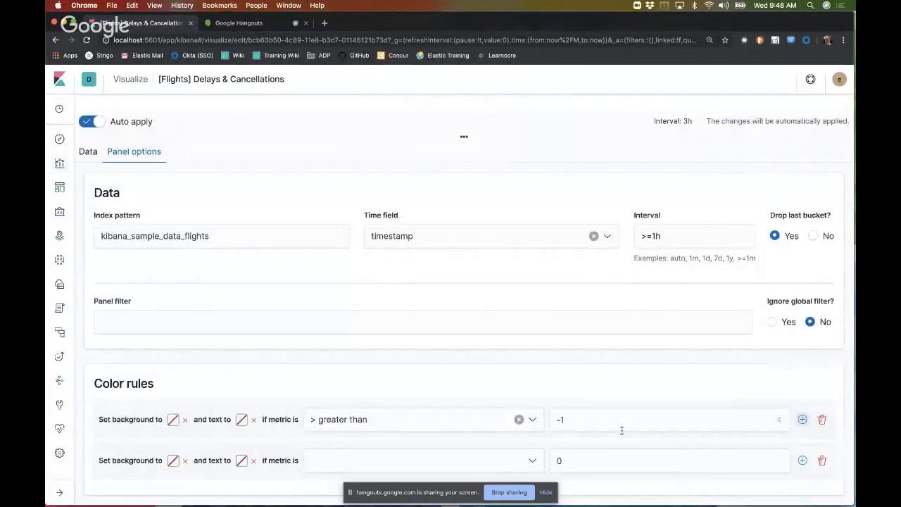
left_click(600, 420)
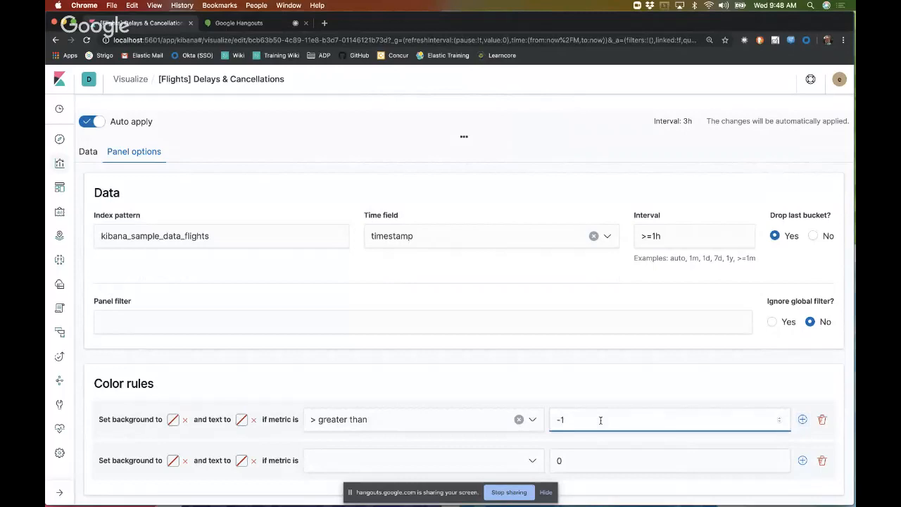
key("BackSpace")
key("BackSpace")
type("0")
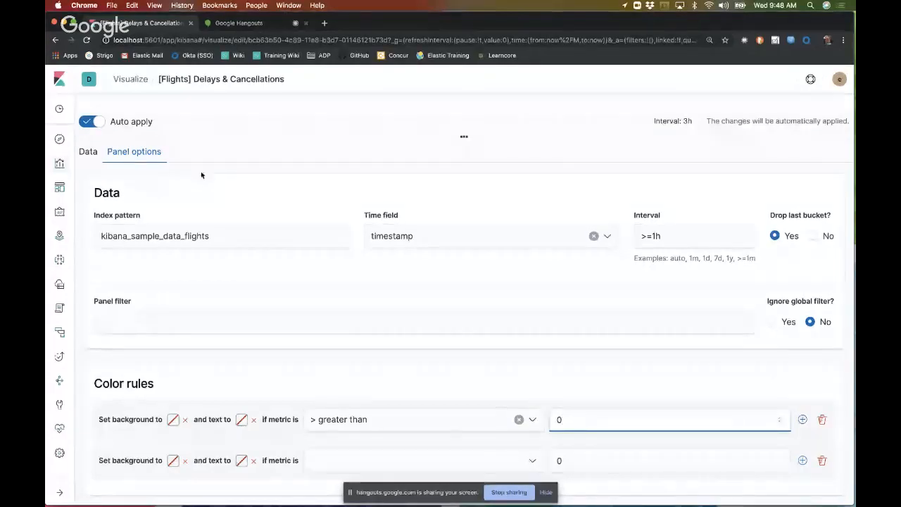
Step: Show Percent Delays as a time series and narrow its time range to Jul 3, 2019 @ 08:59 through Jul 4, 2019 @ 02:54
scroll(252, 186, "up", 1)
scroll(252, 186, "up", 5)
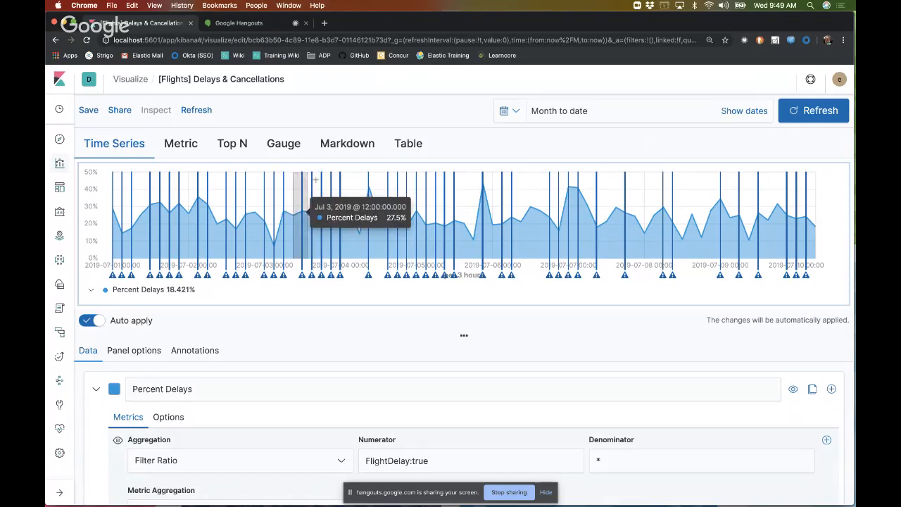
left_click_drag(315, 180, 349, 181)
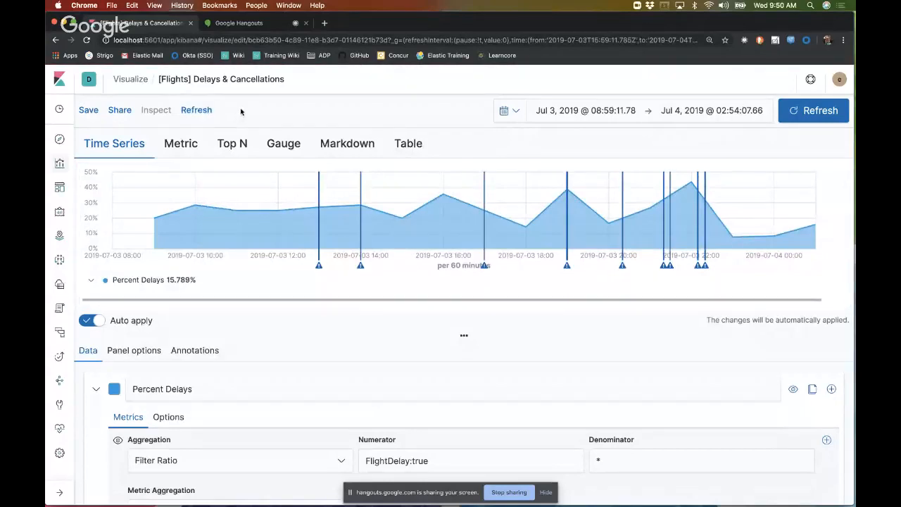
scroll(241, 112, "down", 2)
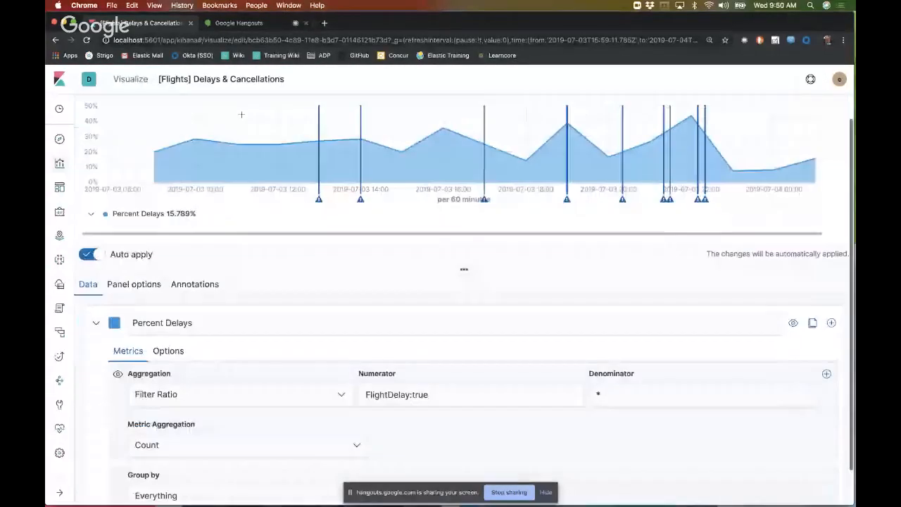
scroll(240, 114, "down", 1)
scroll(223, 304, "up", 3)
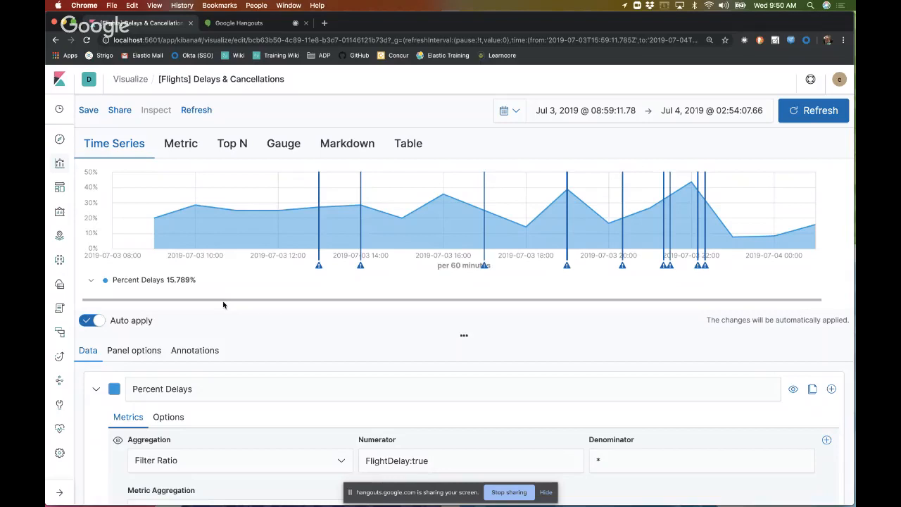
Step: Open the [Flights] Global Flight Dashboard and examine its delay, cancellation, weather and map panels
left_click(60, 190)
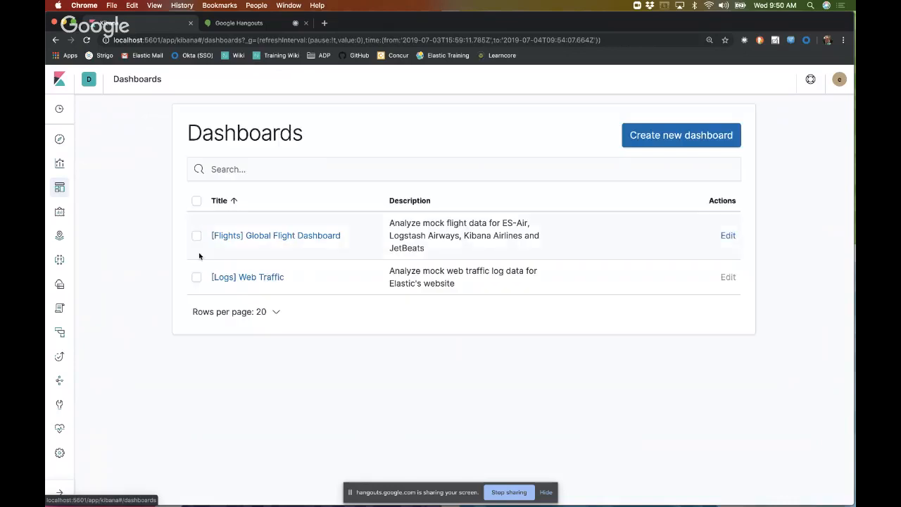
left_click(276, 236)
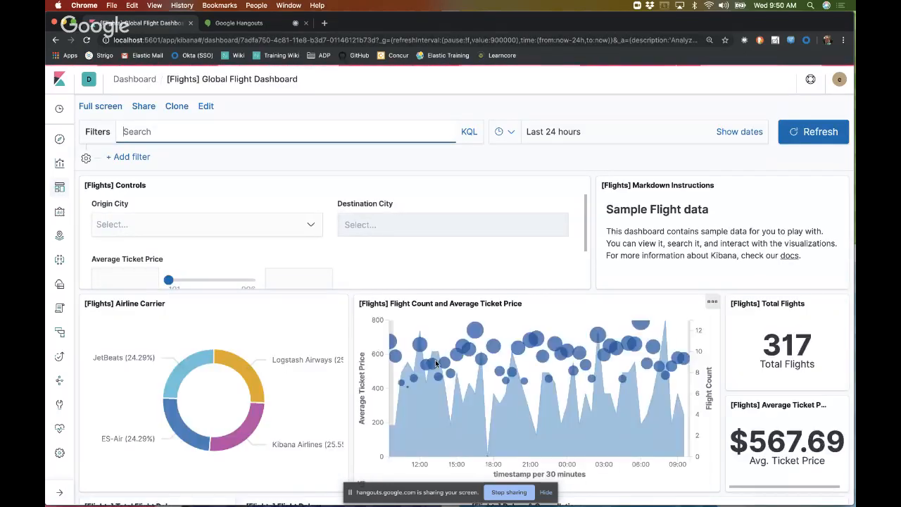
scroll(436, 361, "down", 3)
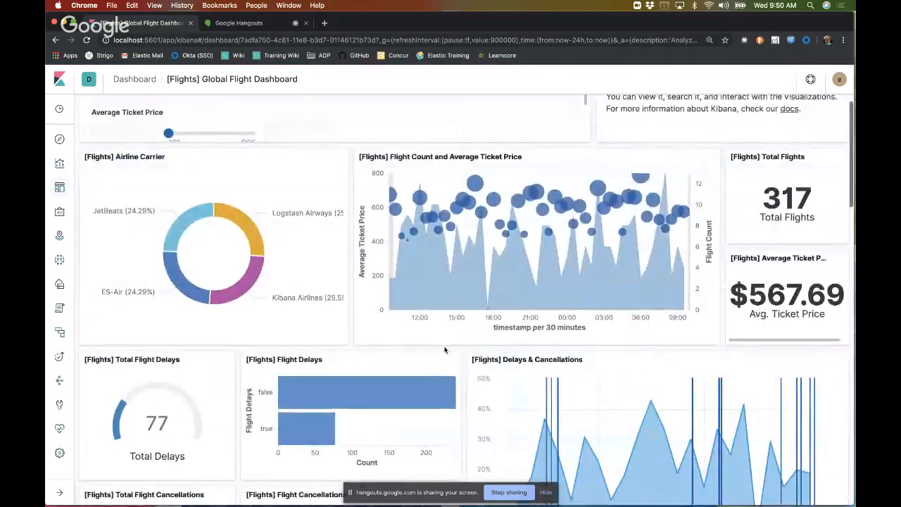
scroll(444, 349, "down", 6)
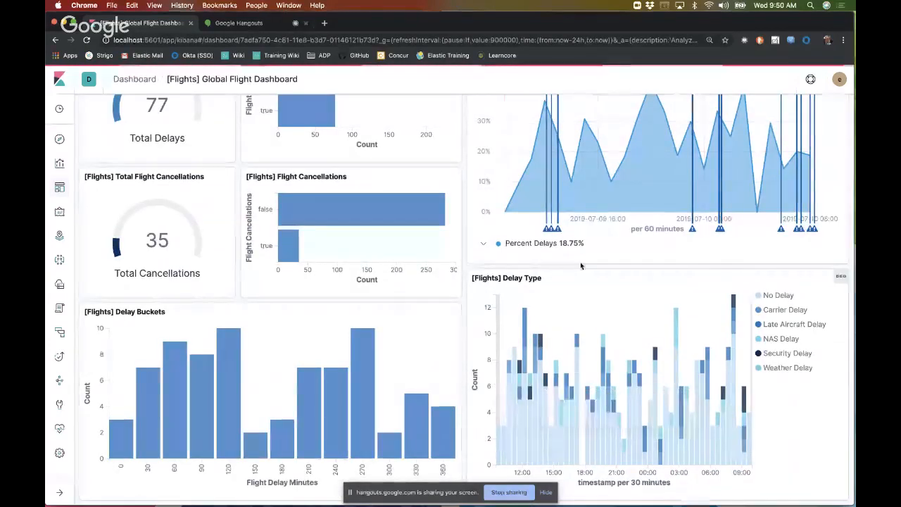
scroll(584, 267, "up", 1)
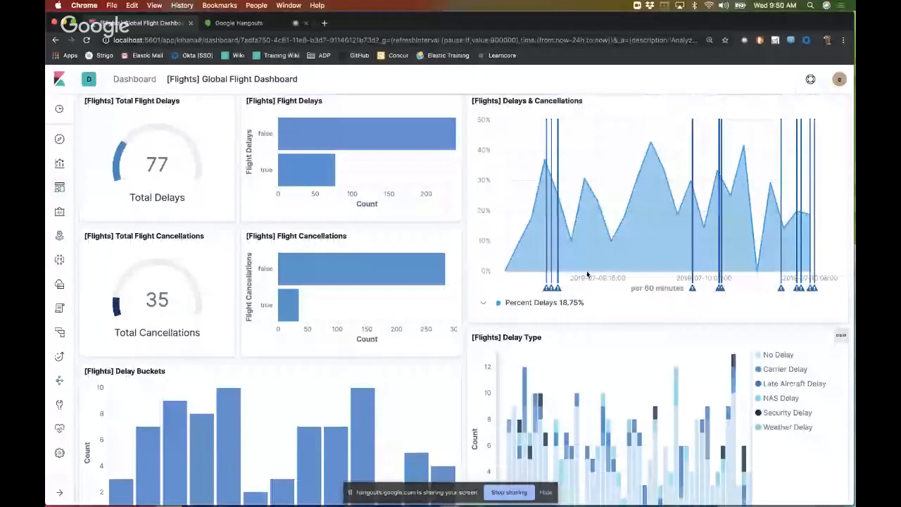
scroll(587, 274, "up", 1)
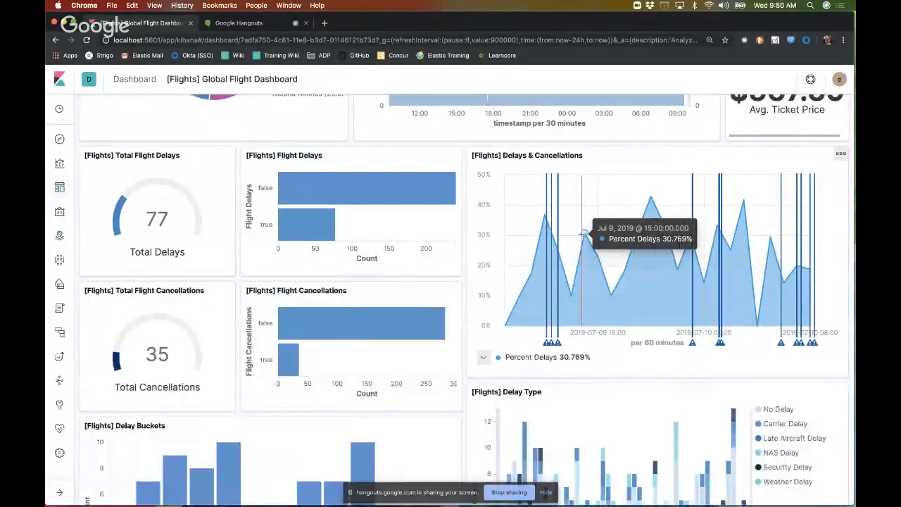
scroll(581, 234, "down", 1)
scroll(582, 234, "down", 10)
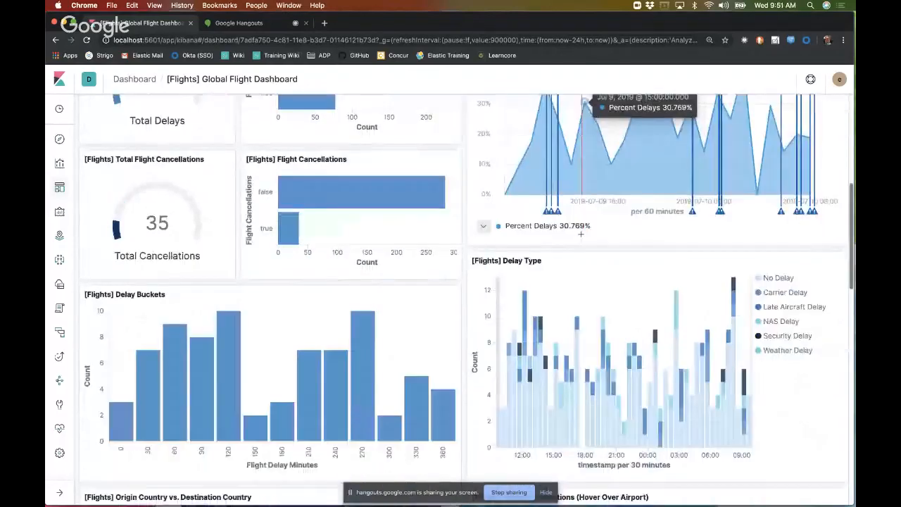
scroll(582, 234, "down", 10)
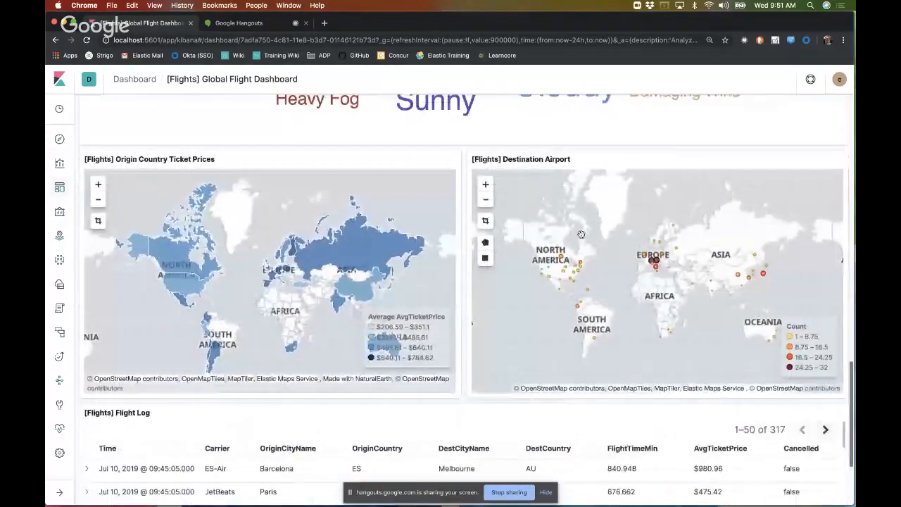
scroll(581, 234, "up", 20)
scroll(582, 234, "down", 10)
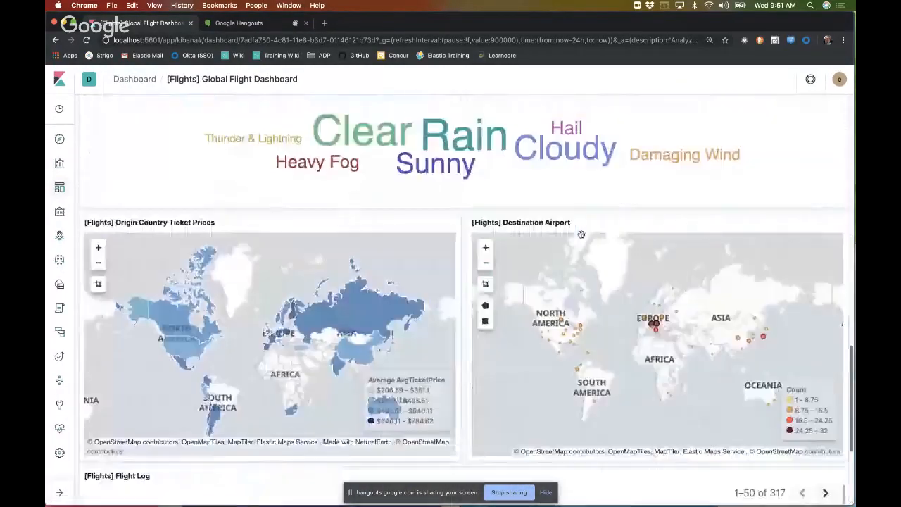
scroll(581, 234, "up", 20)
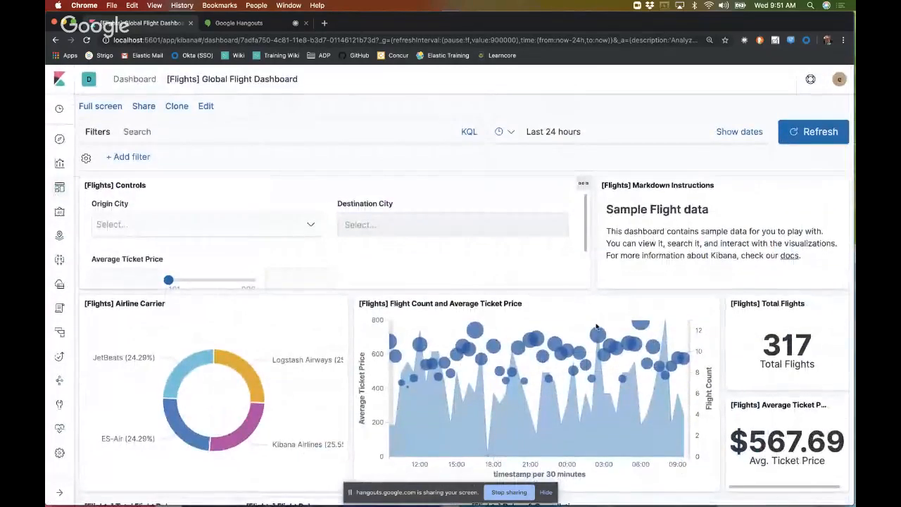
scroll(596, 327, "down", 1)
scroll(596, 326, "down", 3)
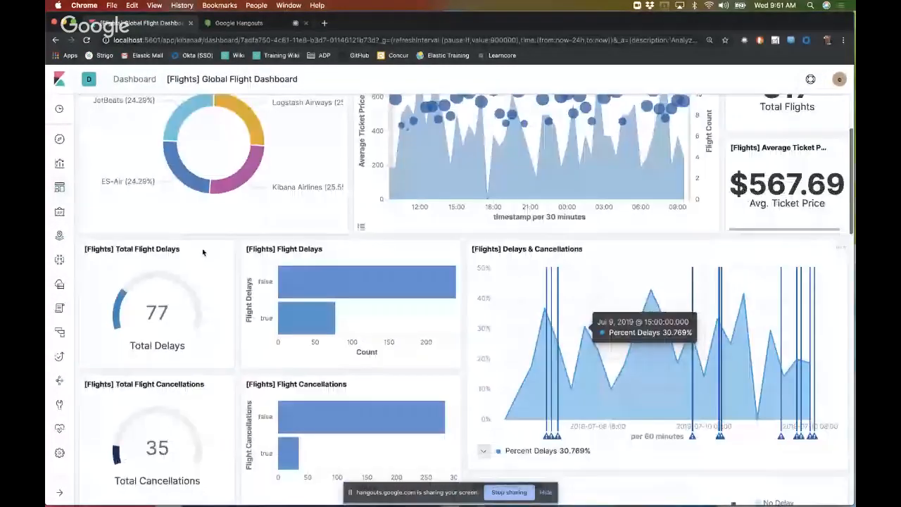
Step: Return to the Delays & Cancellations visualization, display it as a Metric and save it titled "[Flights] Delays & Cancellations Metric"
left_click(61, 167)
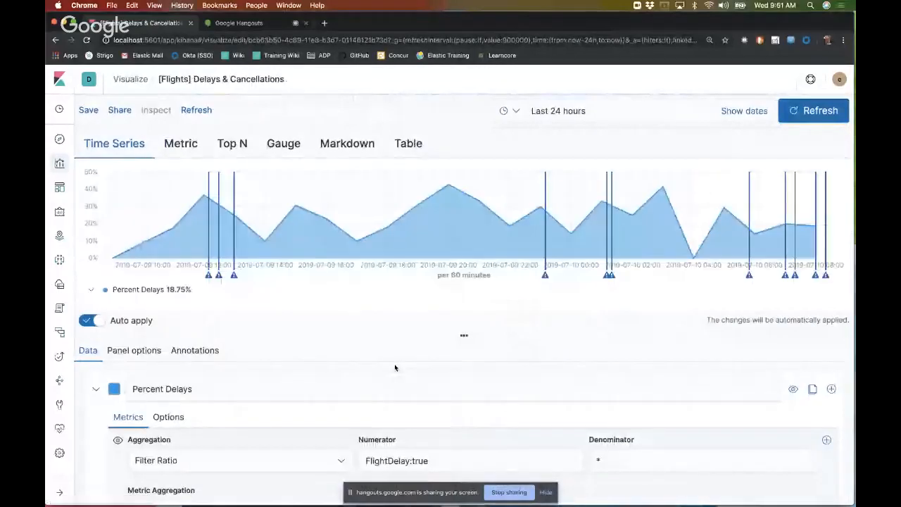
left_click(188, 141)
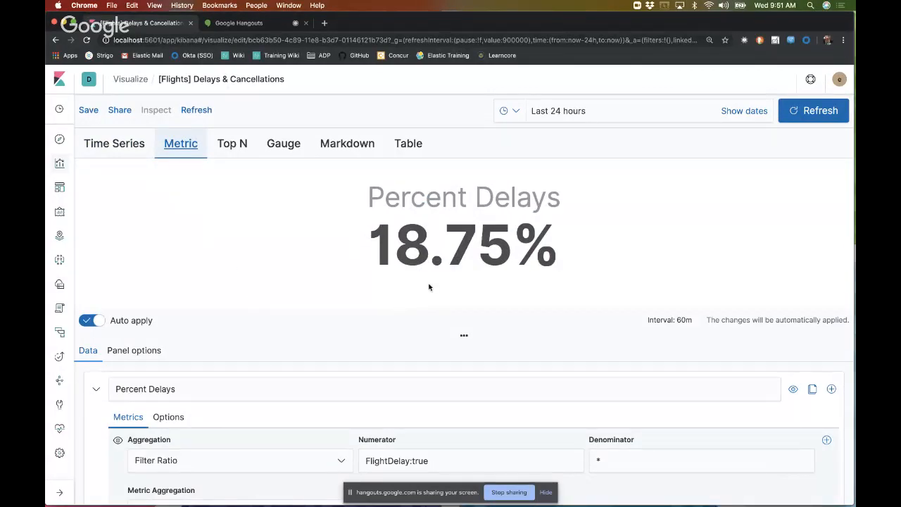
left_click(121, 112)
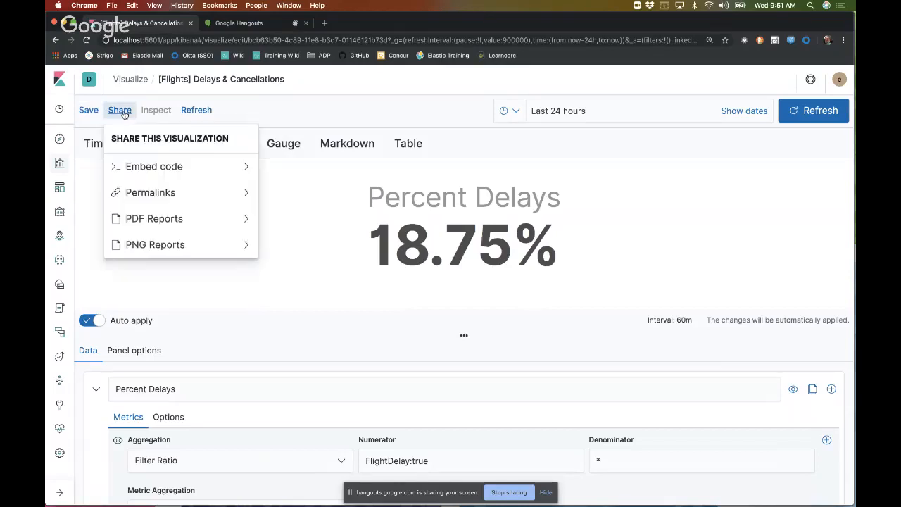
left_click(87, 123)
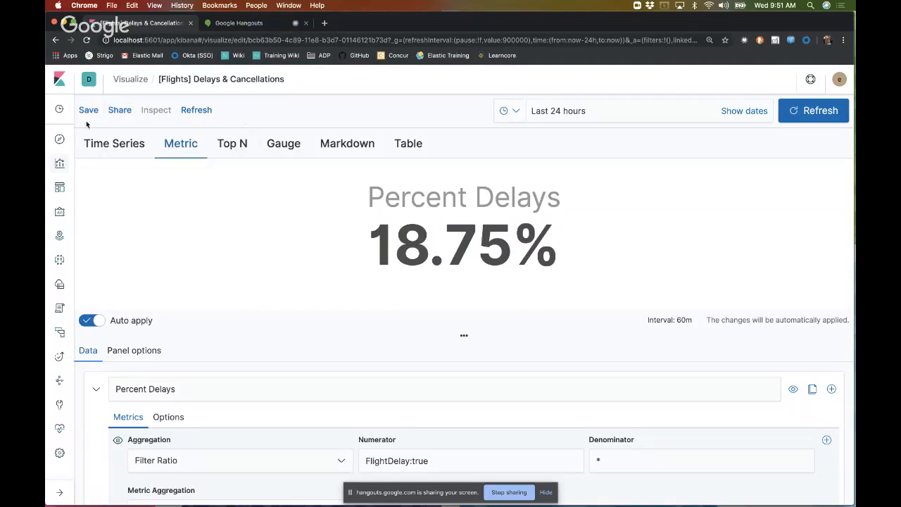
left_click(91, 113)
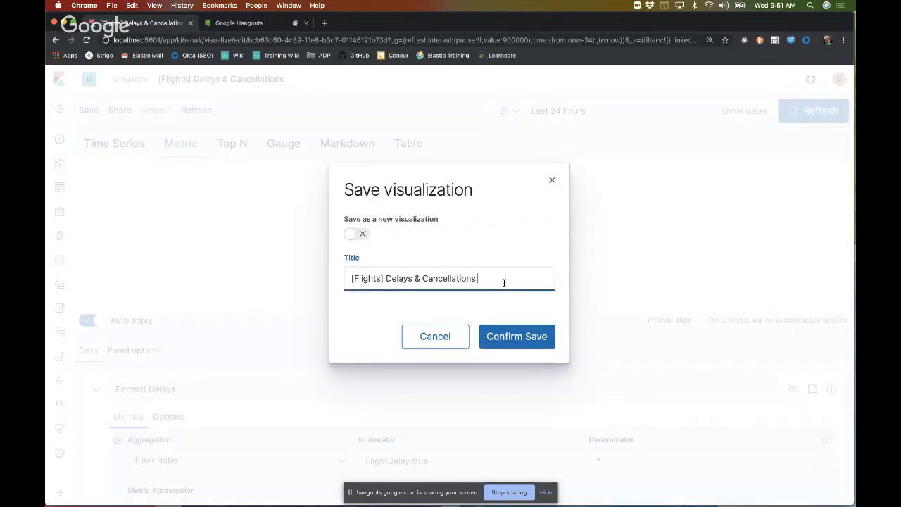
type("Metric")
left_click(533, 341)
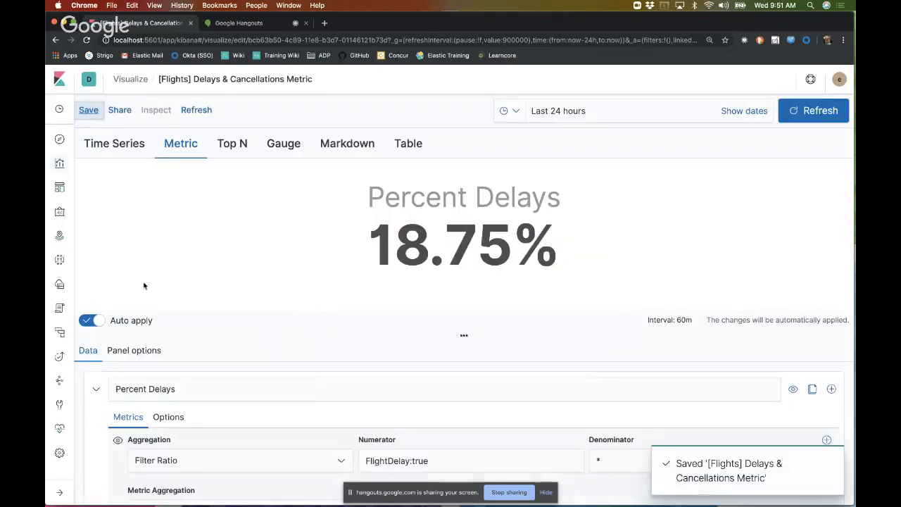
Step: Edit the Global Flight Dashboard to add the [Flights] Delays & Cancellations Metric visualization as a panel, and check the added panel
left_click(60, 189)
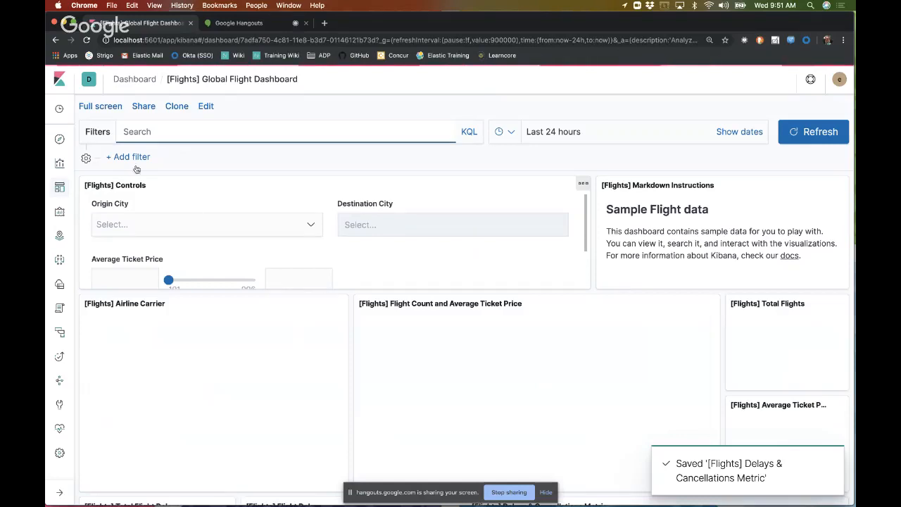
left_click(205, 106)
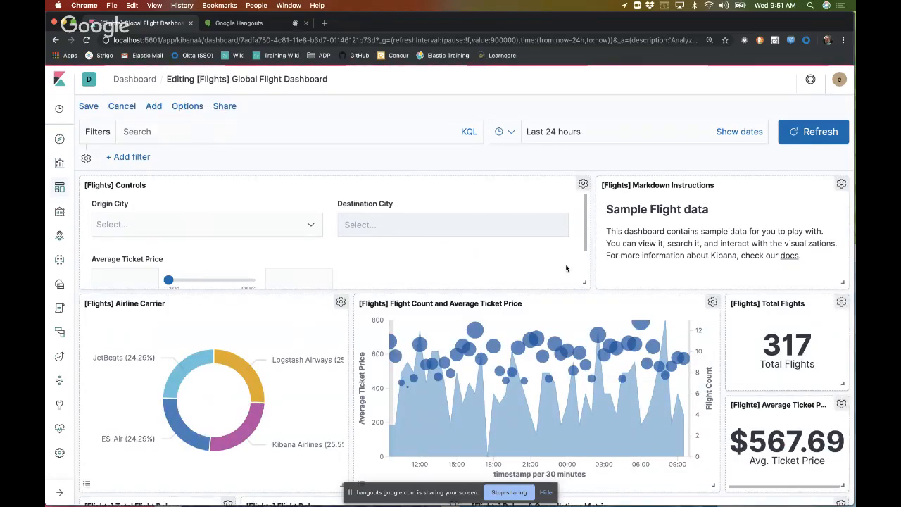
scroll(565, 268, "down", 2)
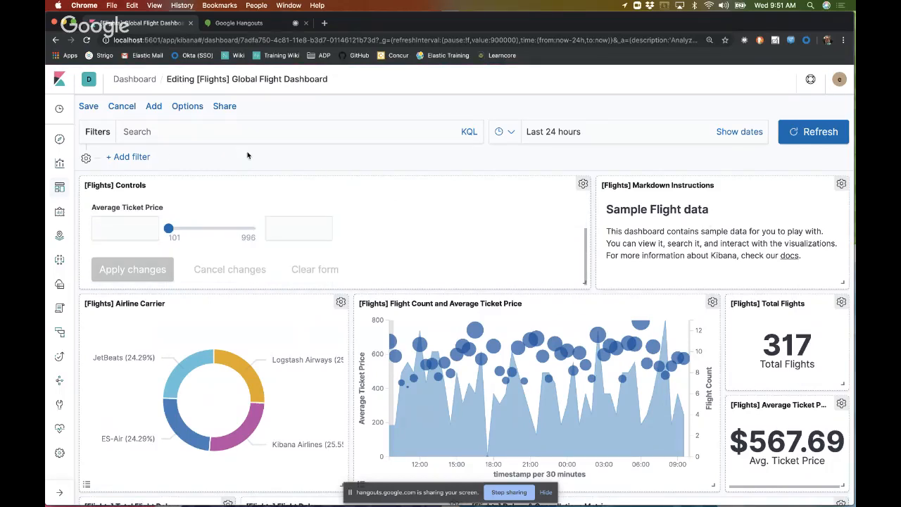
left_click(154, 106)
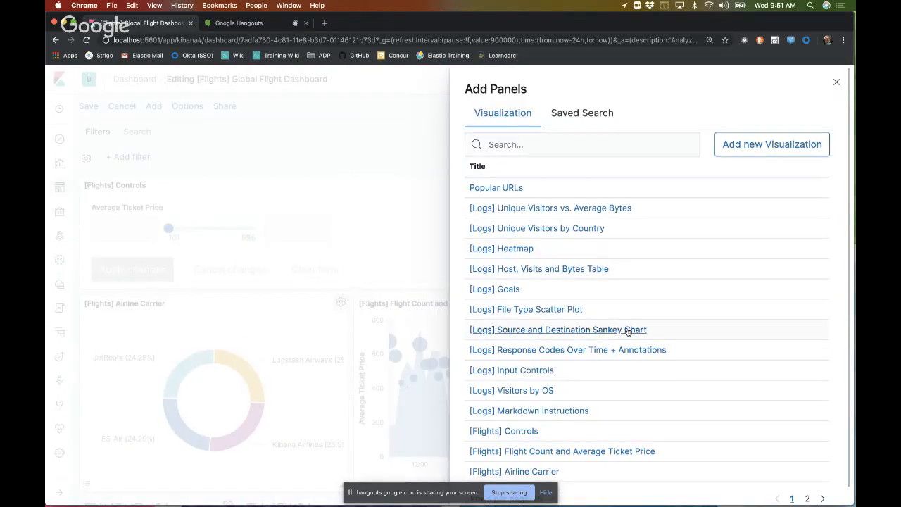
scroll(729, 341, "down", 1)
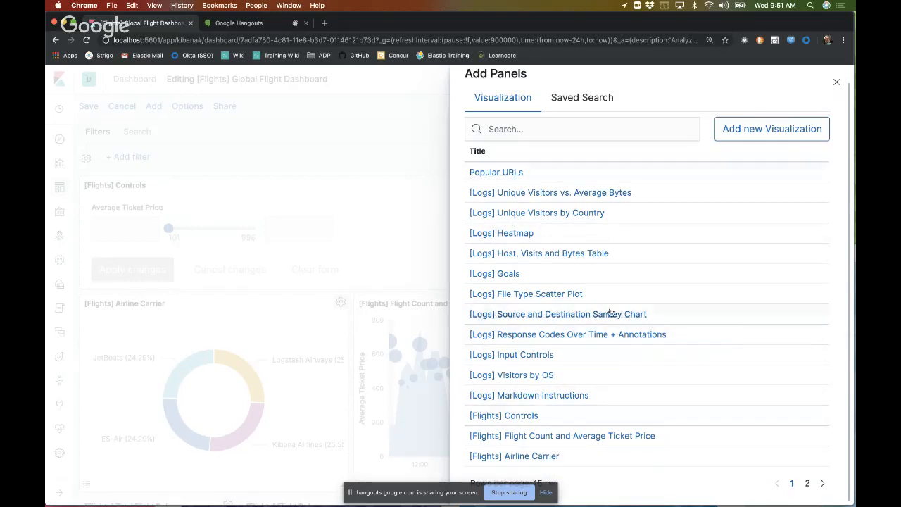
left_click(822, 484)
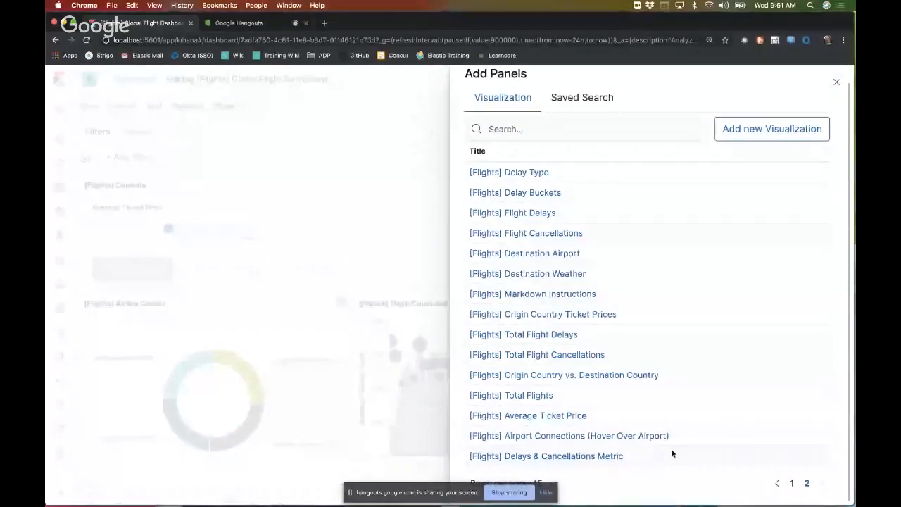
left_click(623, 456)
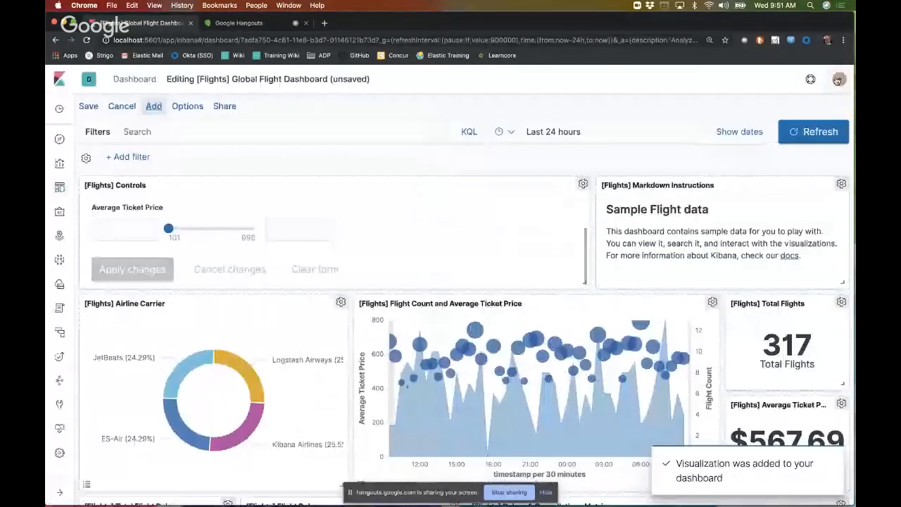
scroll(562, 268, "down", 10)
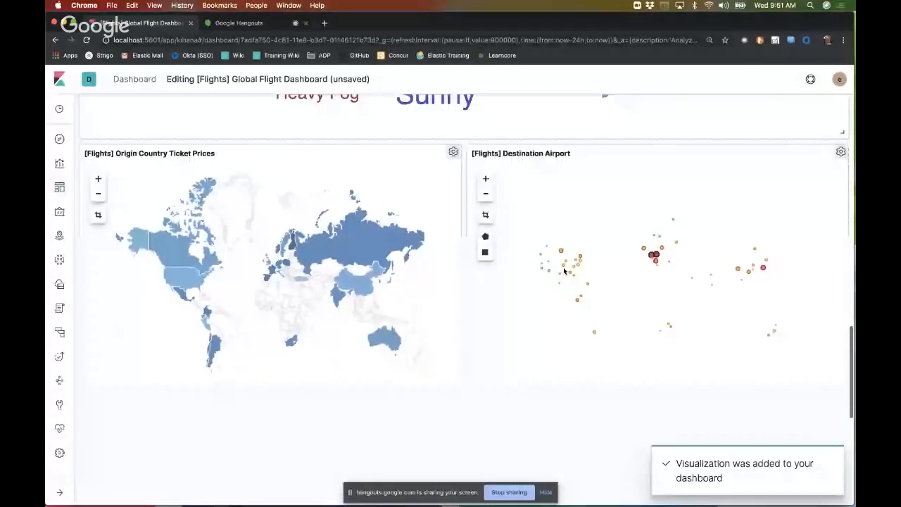
scroll(383, 340, "down", 10)
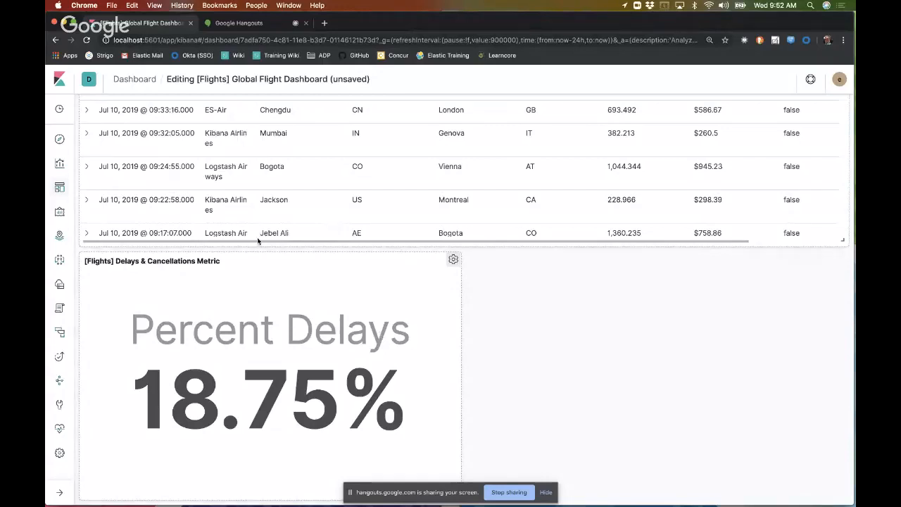
scroll(258, 241, "up", 15)
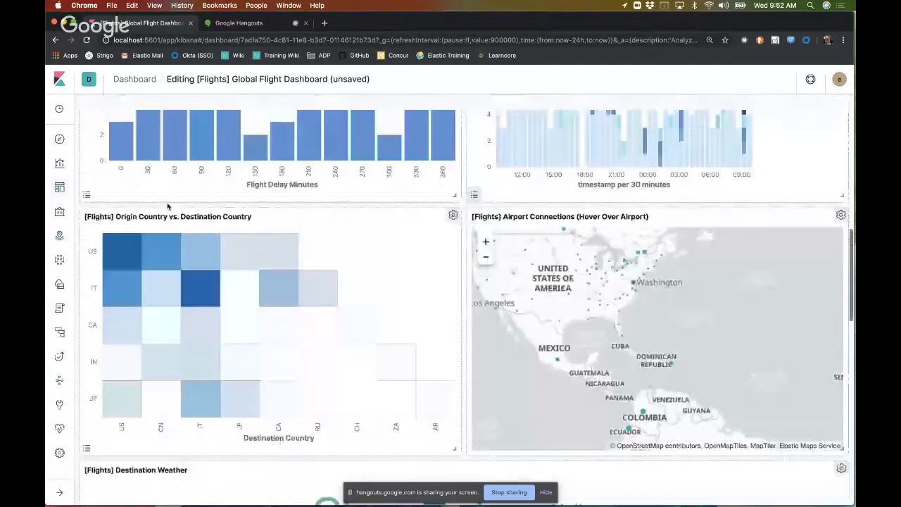
Step: Reopen the [Flights] Delays & Cancellations Metric visualization and examine the aggregation types offered for the Percent Delays series
scroll(167, 206, "up", 10)
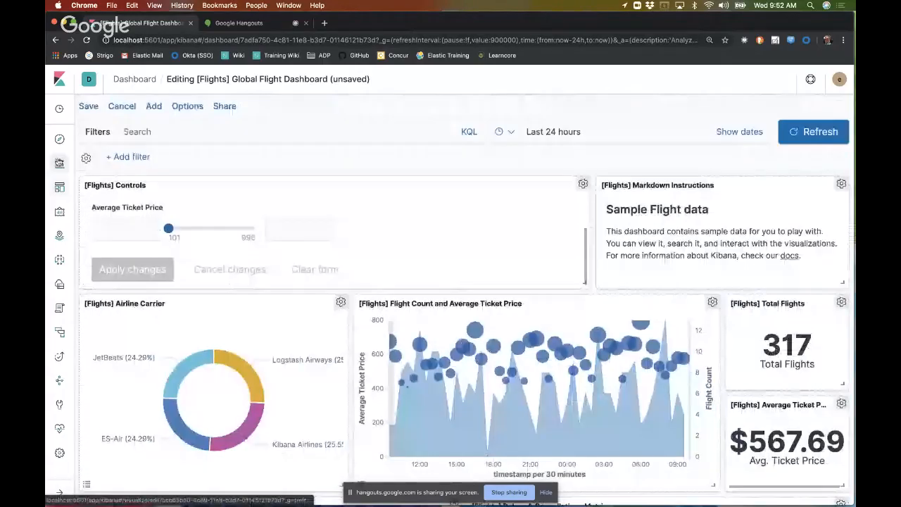
left_click(60, 163)
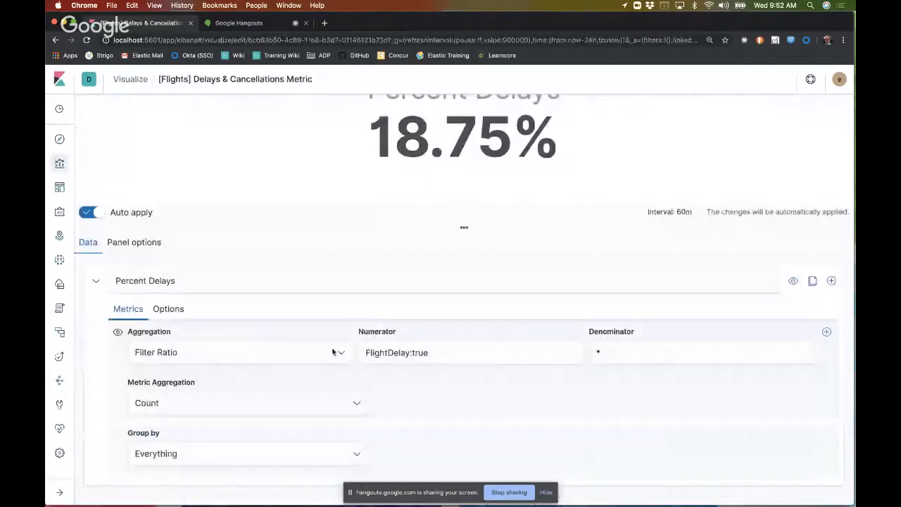
left_click(333, 352)
scroll(309, 403, "down", 3)
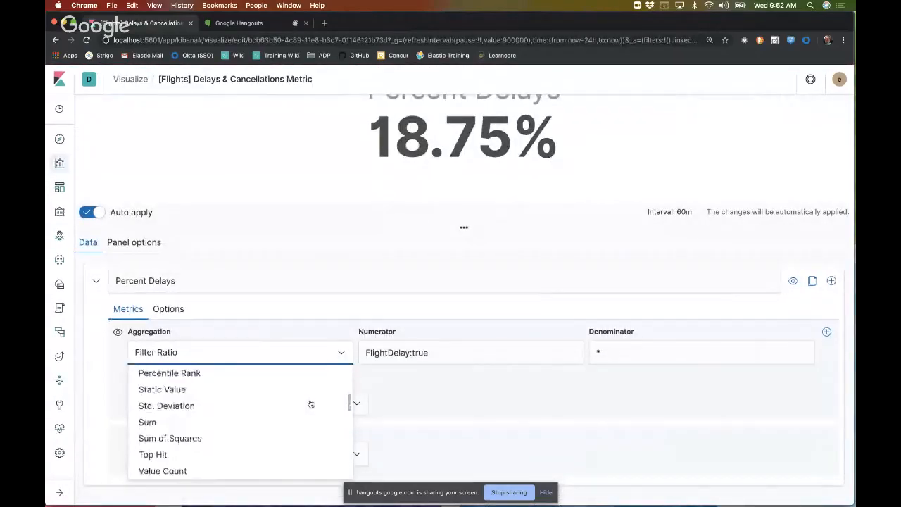
scroll(310, 404, "down", 10)
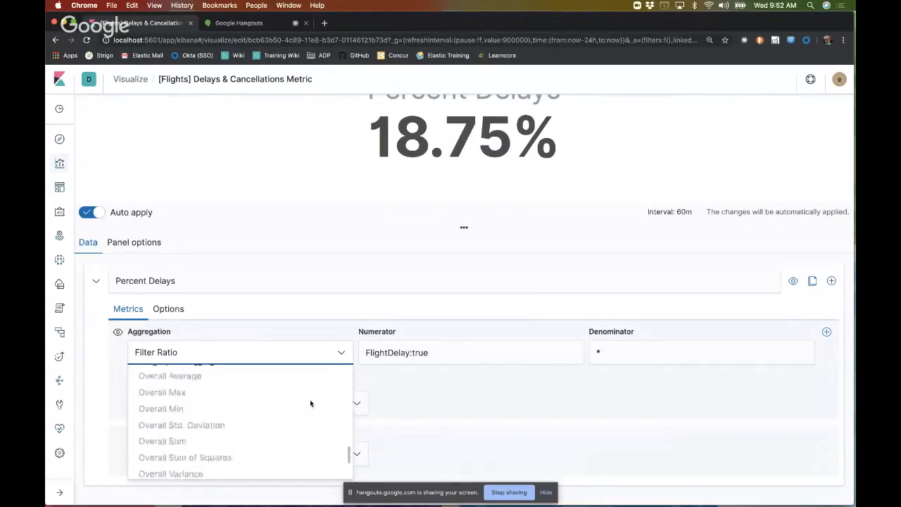
scroll(310, 403, "down", 2)
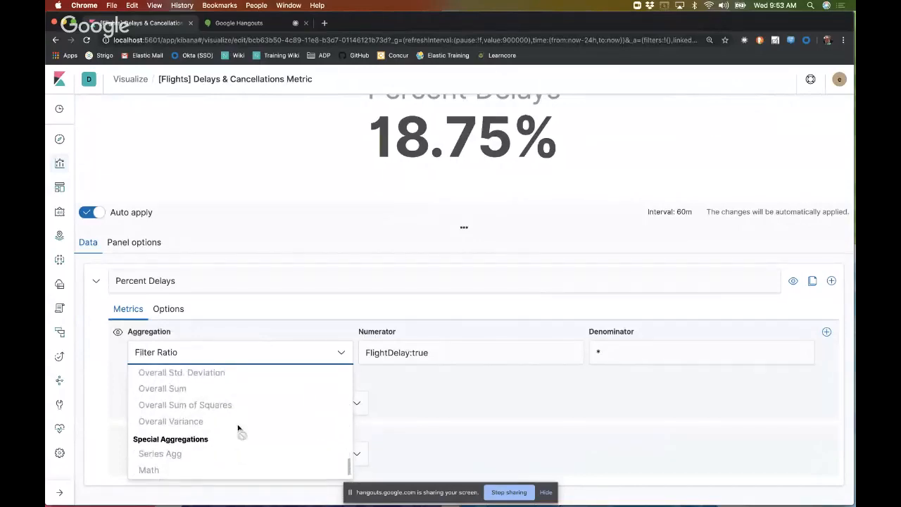
left_click(468, 431)
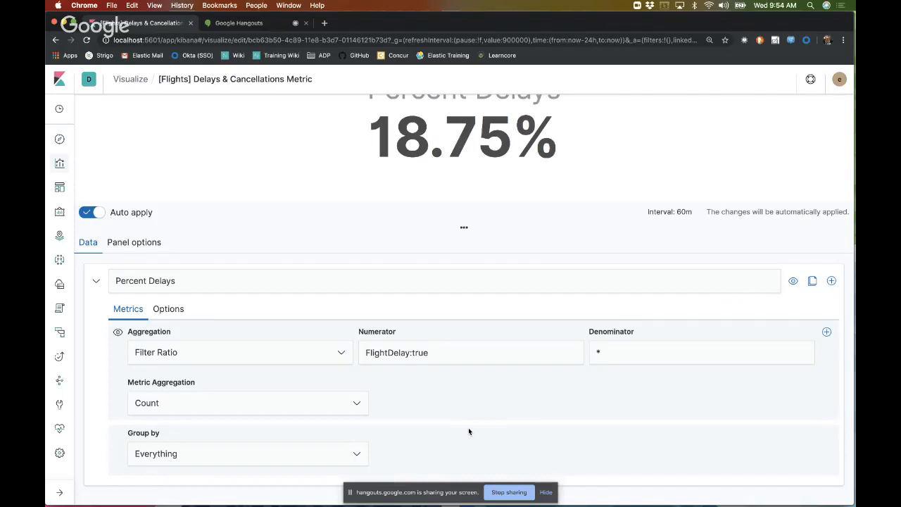
scroll(414, 401, "left", 5)
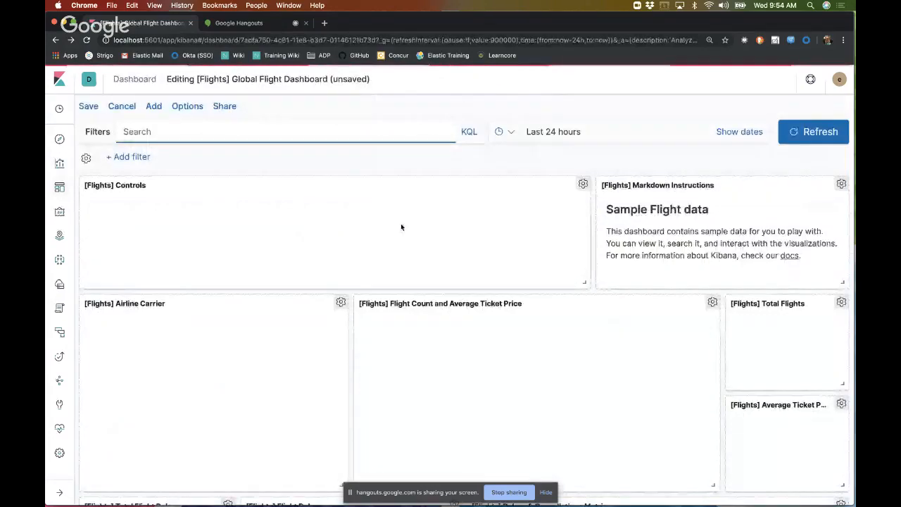
key("ctrl+Right")
key("ctrl+Left")
key("ctrl+Left")
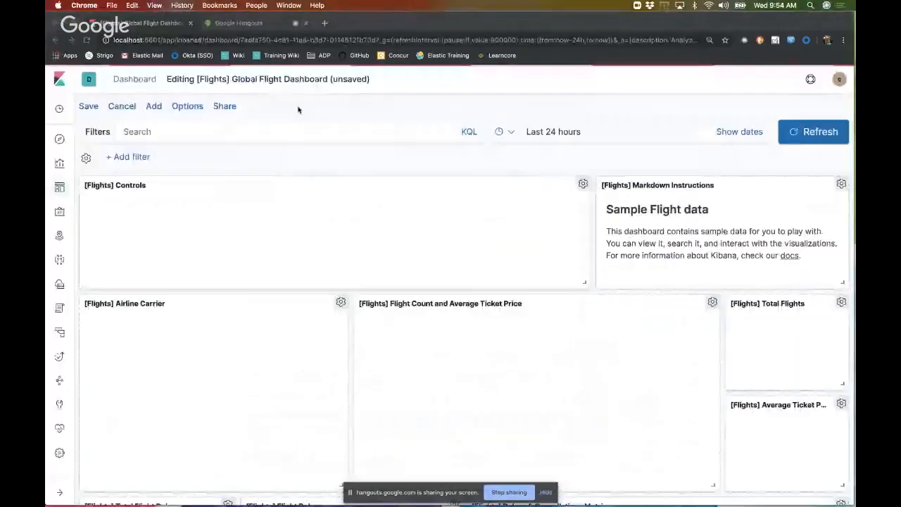
key("ctrl+Right")
key("ctrl+Right")
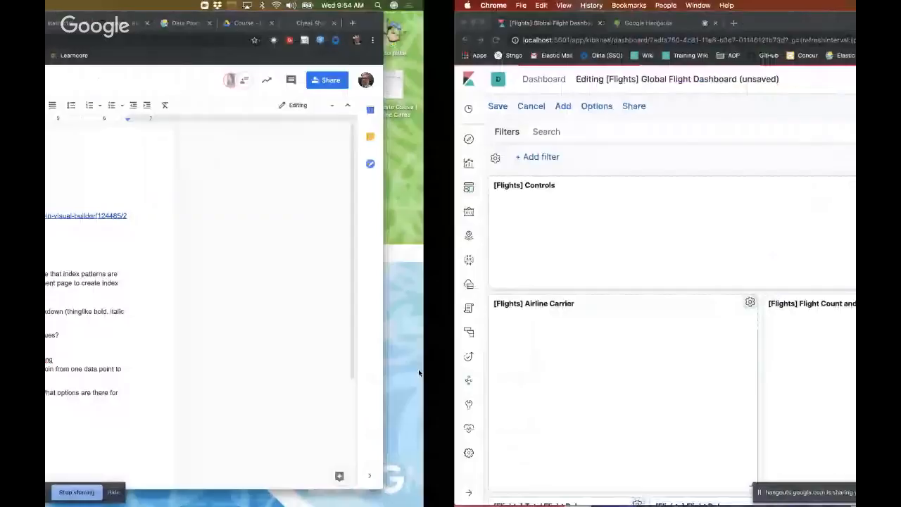
key("ctrl+Left")
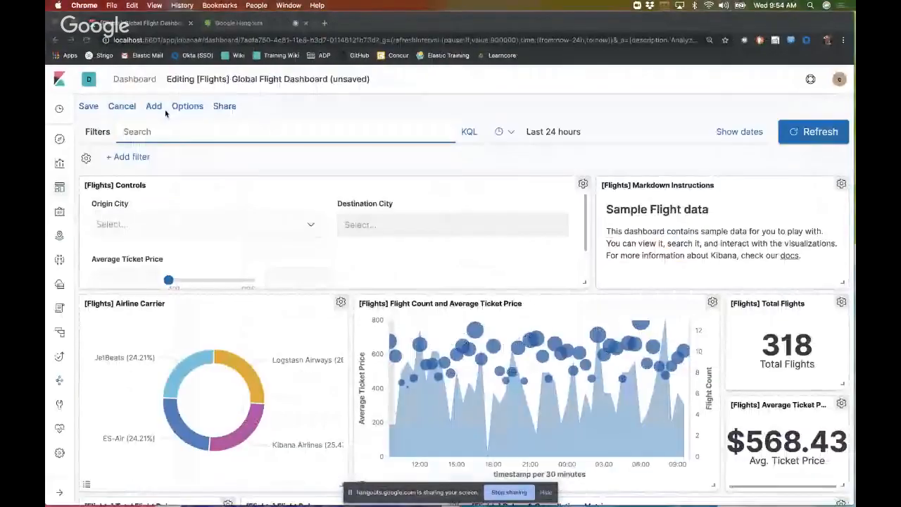
Step: Switch to the Google Hangouts call and stop sharing the screen
left_click(243, 25)
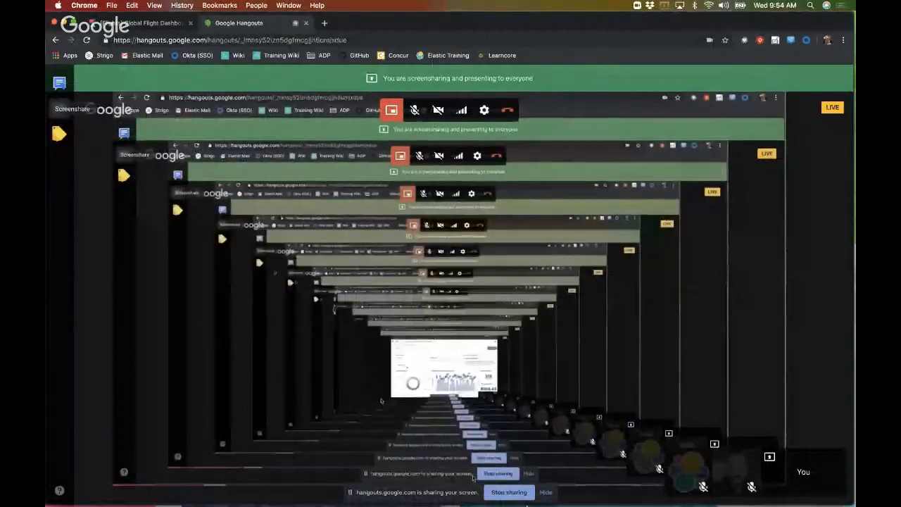
left_click(521, 494)
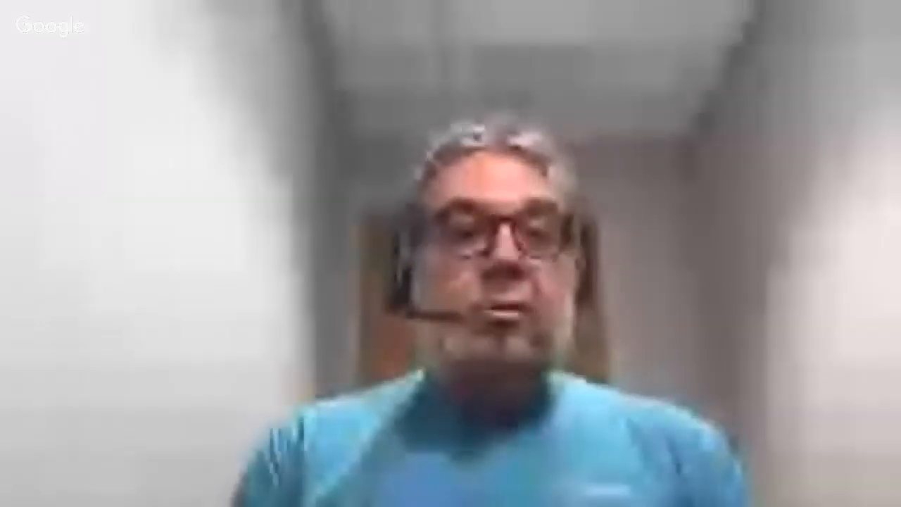
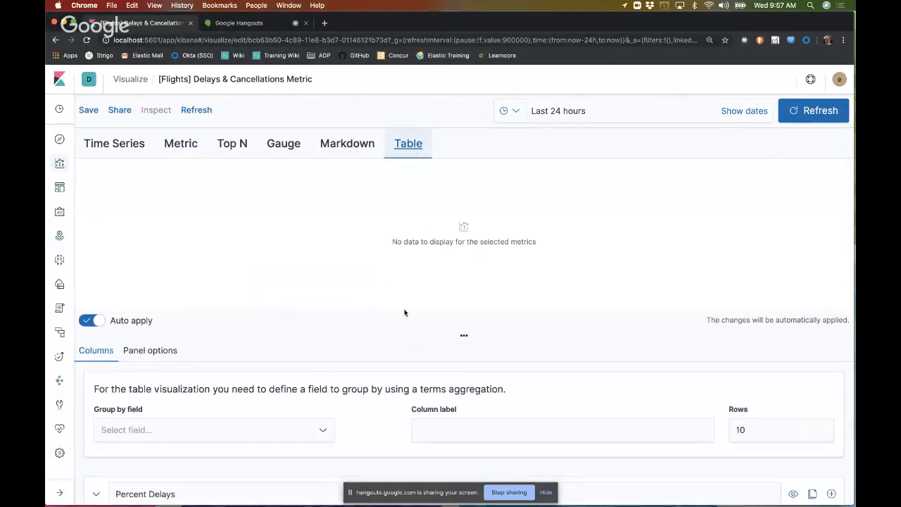
Step: Set the visualization's time range to Month to date and refresh the data
left_click(518, 112)
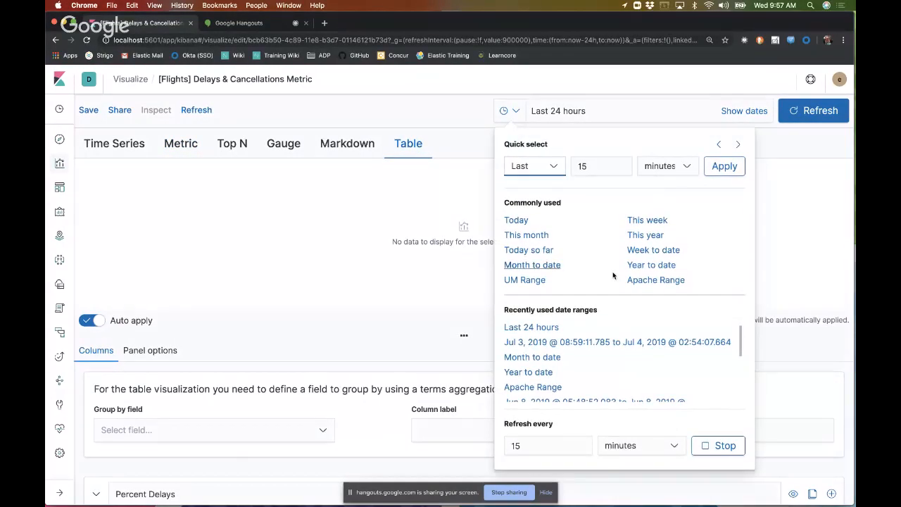
left_click(555, 264)
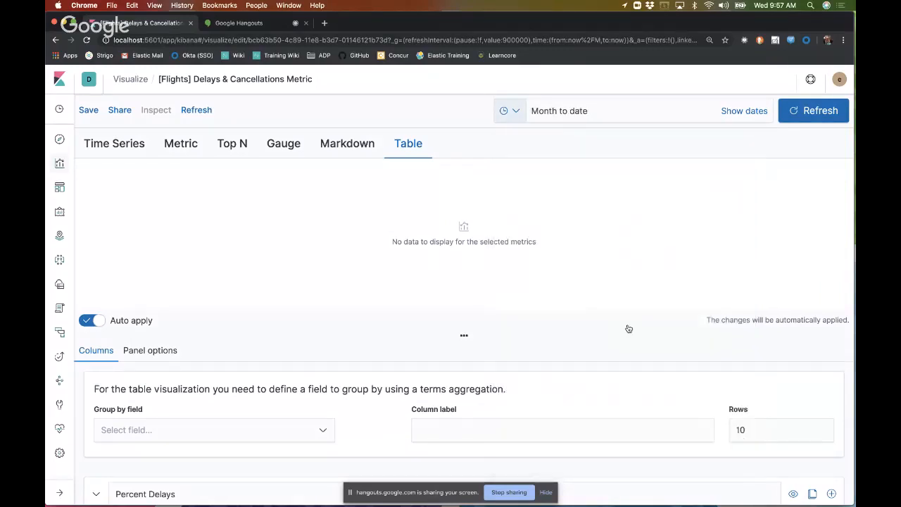
left_click(816, 111)
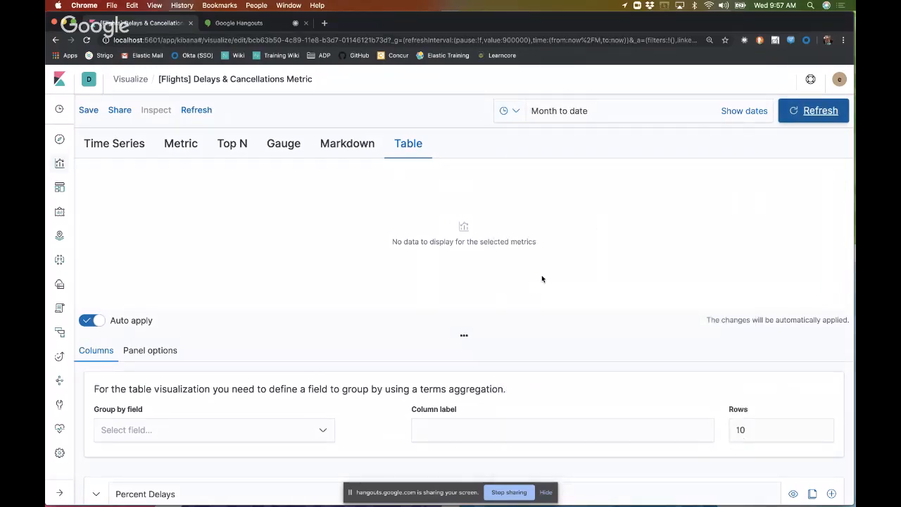
Step: Group the Visual Builder table by the Carrier field and check the resulting rows
scroll(541, 280, "down", 5)
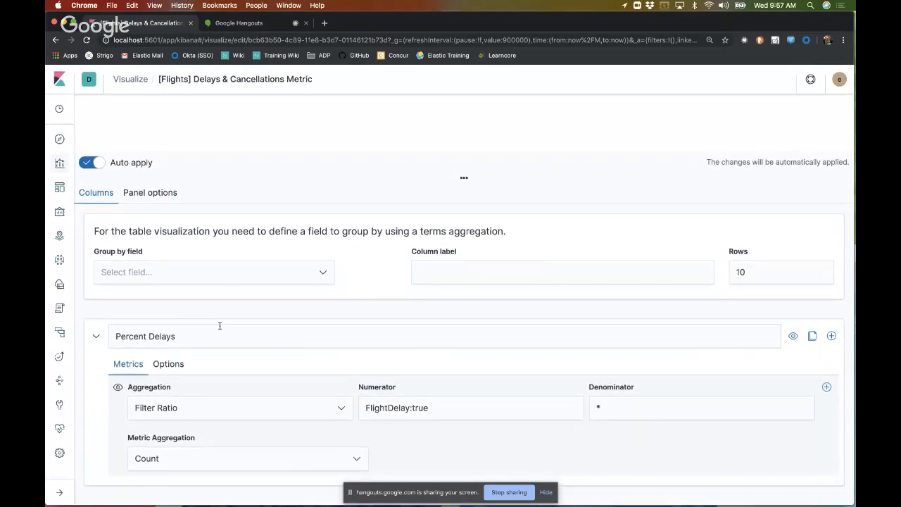
left_click(169, 273)
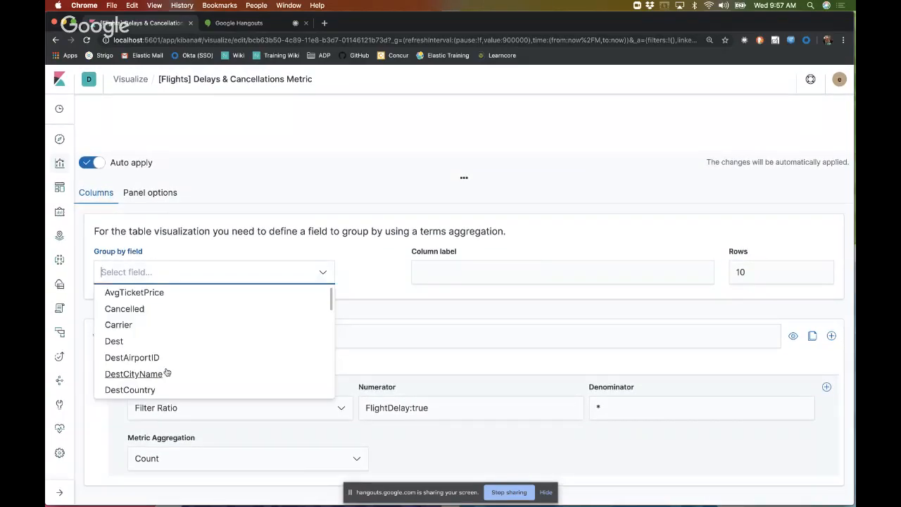
left_click(117, 325)
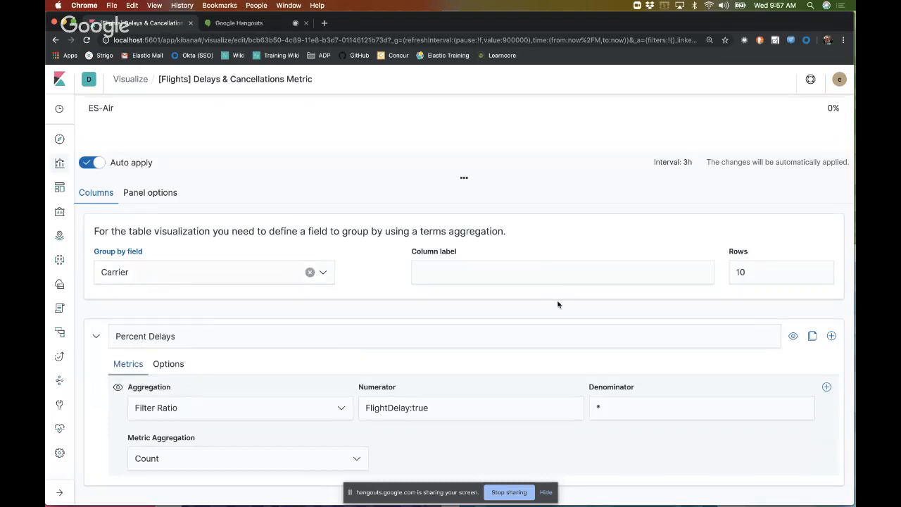
scroll(557, 304, "up", 3)
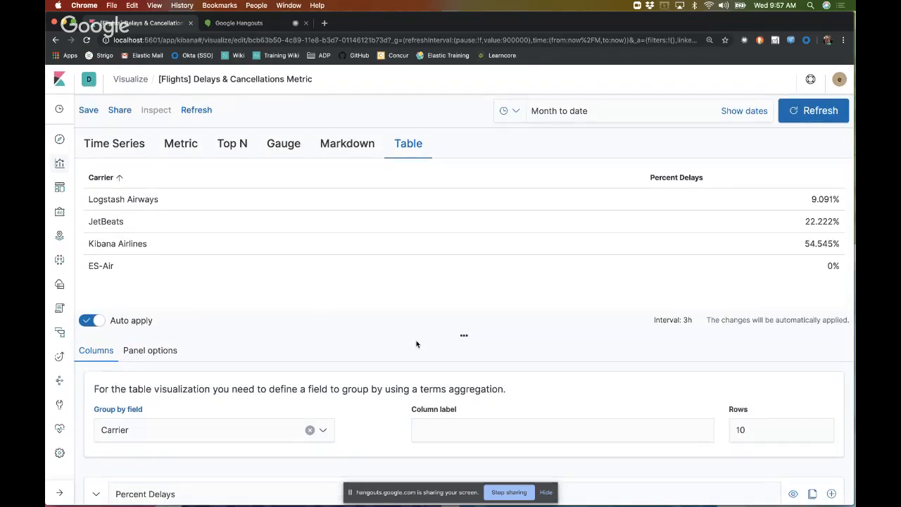
Step: Rename the Percent Delays column series to "Percent" and check the table header
scroll(418, 342, "down", 3)
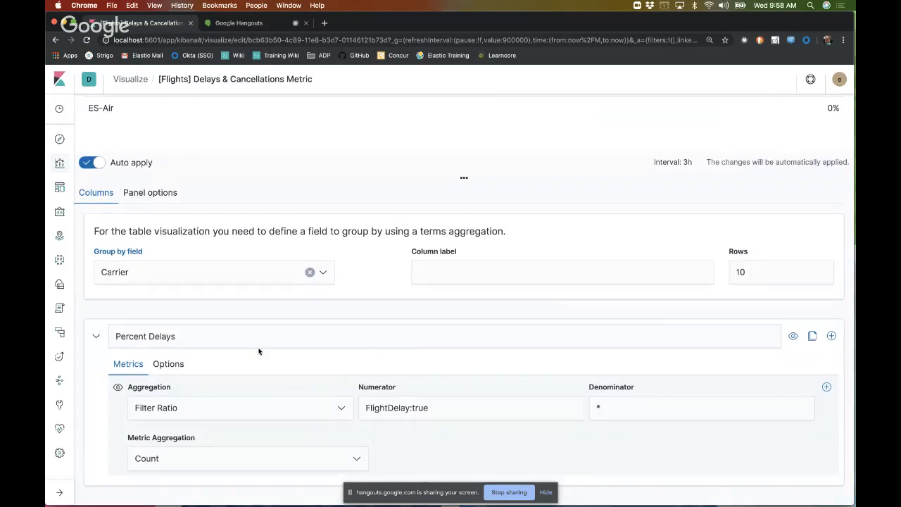
left_click(246, 342)
double_click(246, 342)
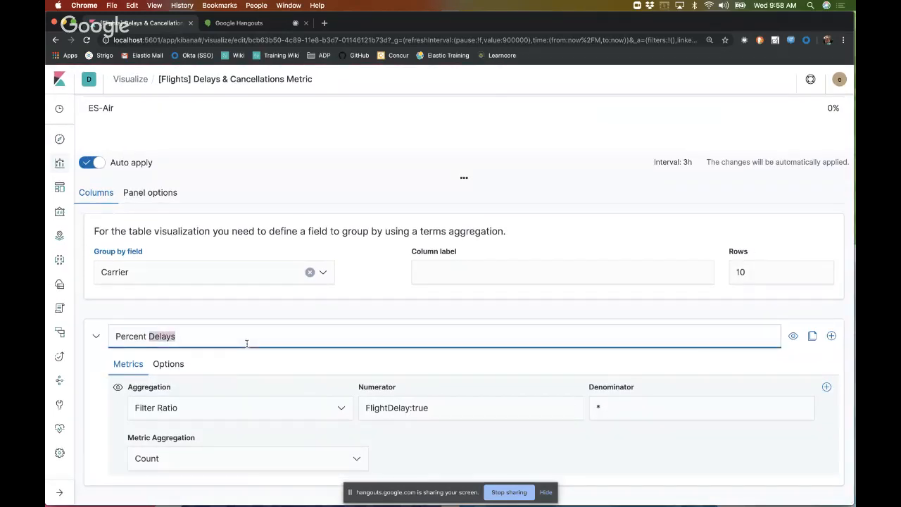
key("BackSpace")
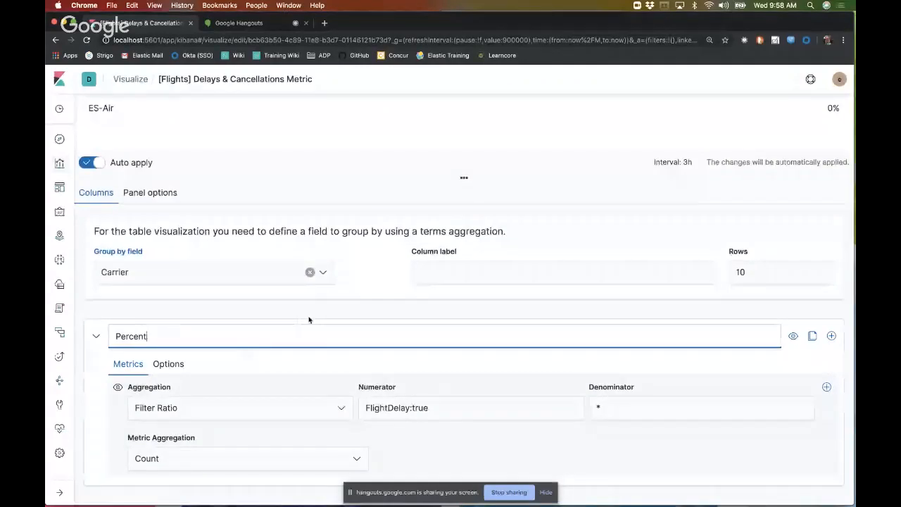
scroll(308, 320, "up", 3)
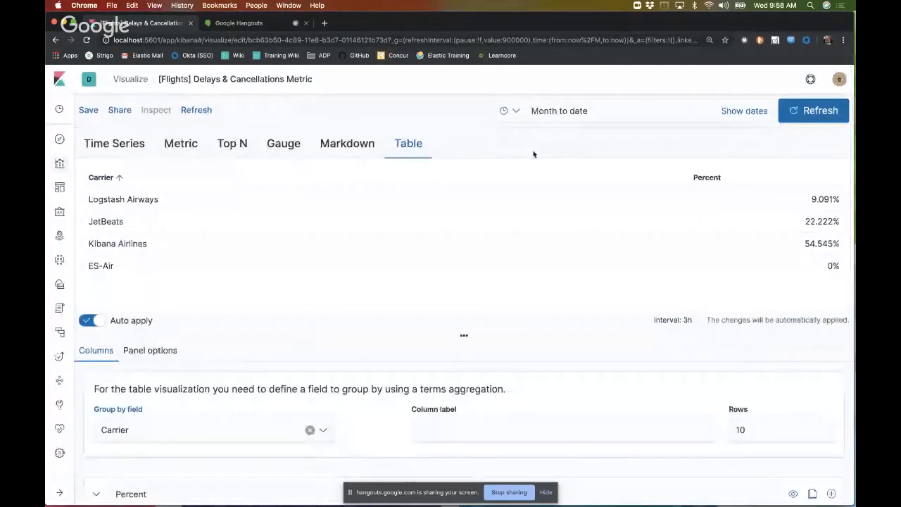
Step: Save the visualization under the title "[Flights] Delays & Cancellations Table"
left_click(88, 110)
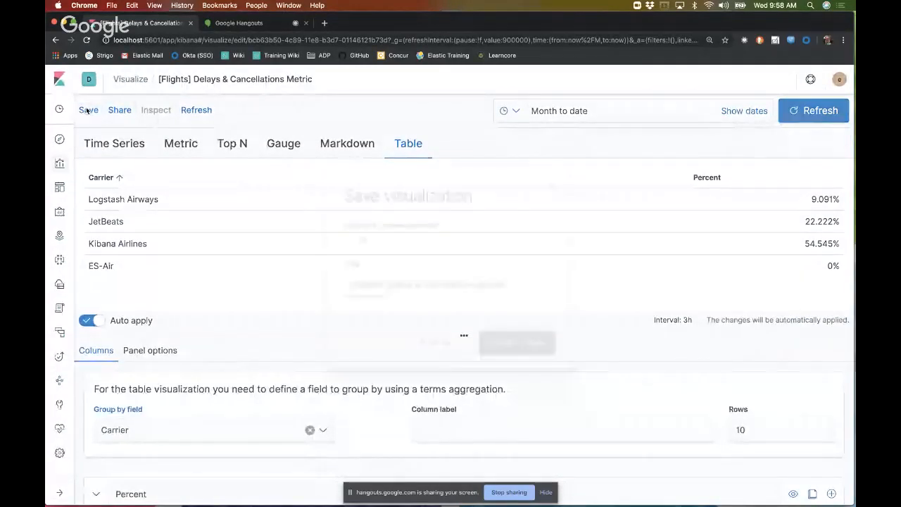
key("BackSpace")
key("BackSpace")
key("BackSpace")
key("BackSpace")
key("BackSpace")
key("BackSpace")
type("Table")
left_click(521, 341)
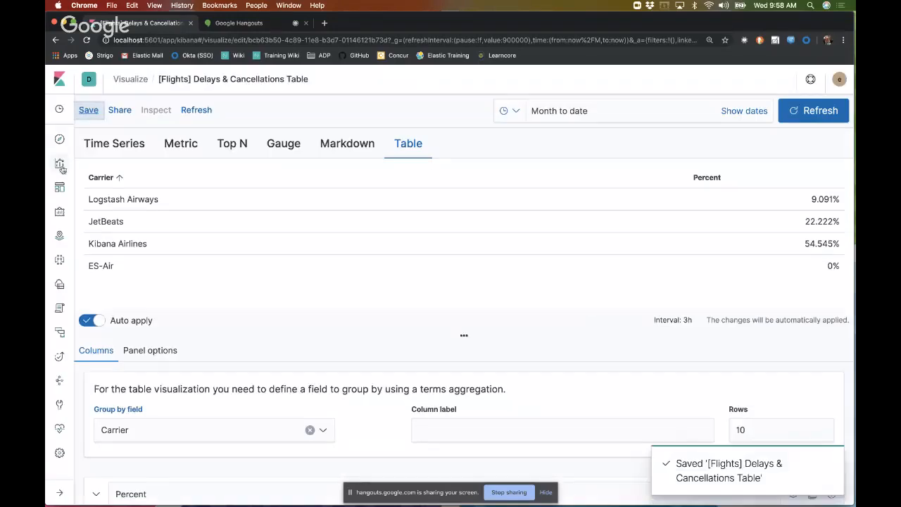
Step: Return to the Global Flight Dashboard, search the available visualizations for "Table" and add [Flights] Delays & Cancellations Table as a panel
left_click(59, 189)
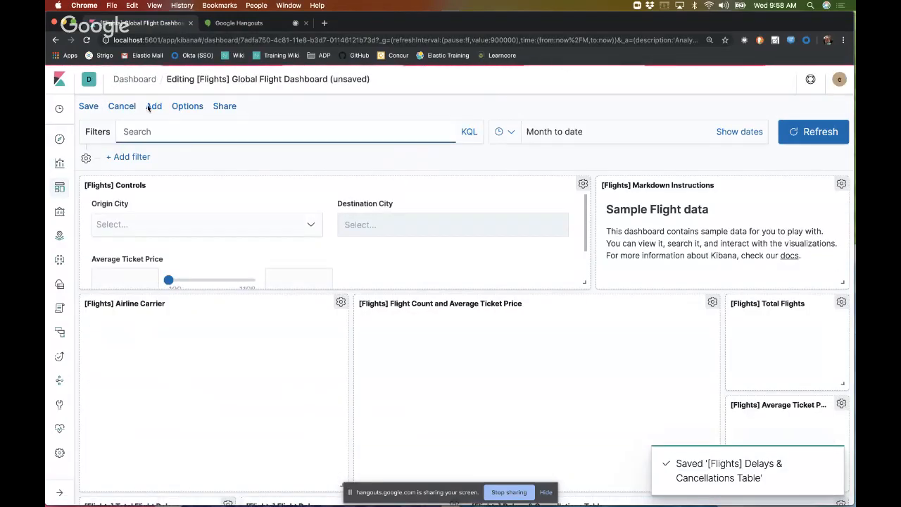
left_click(152, 106)
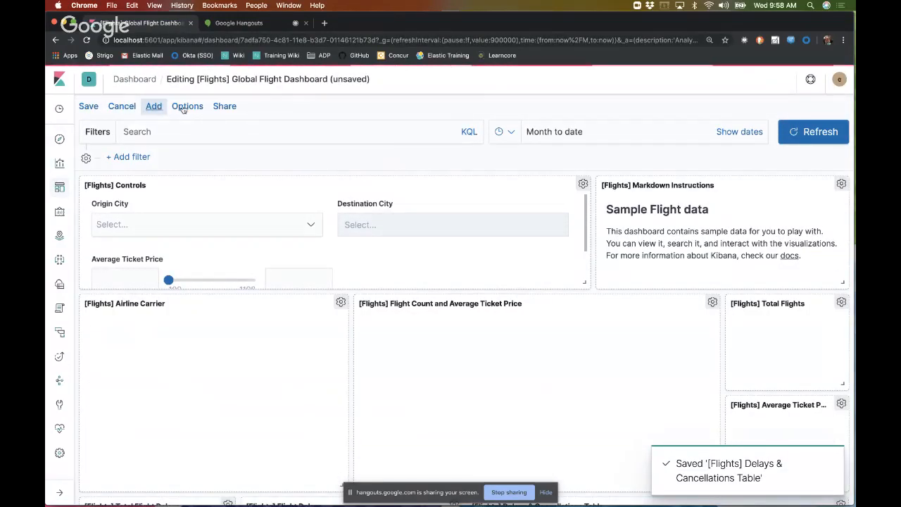
left_click(150, 110)
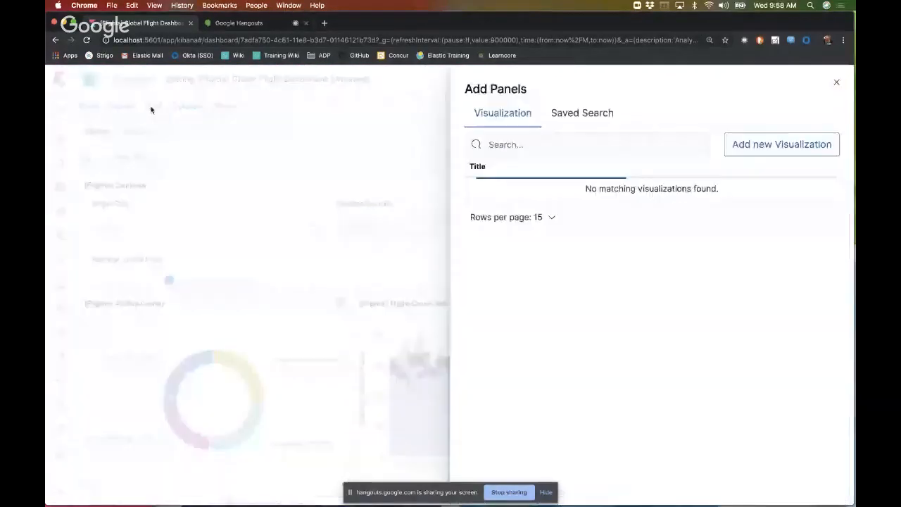
left_click(598, 142)
type("Table")
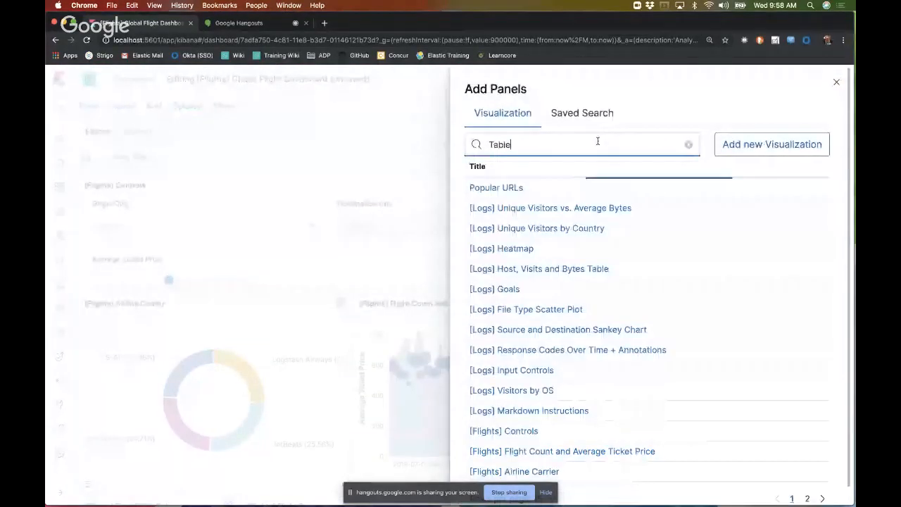
left_click(567, 209)
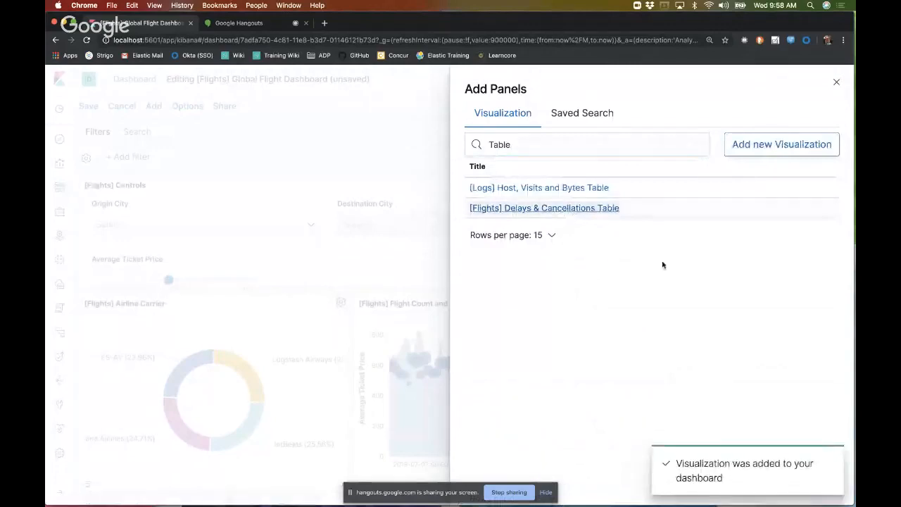
left_click(838, 85)
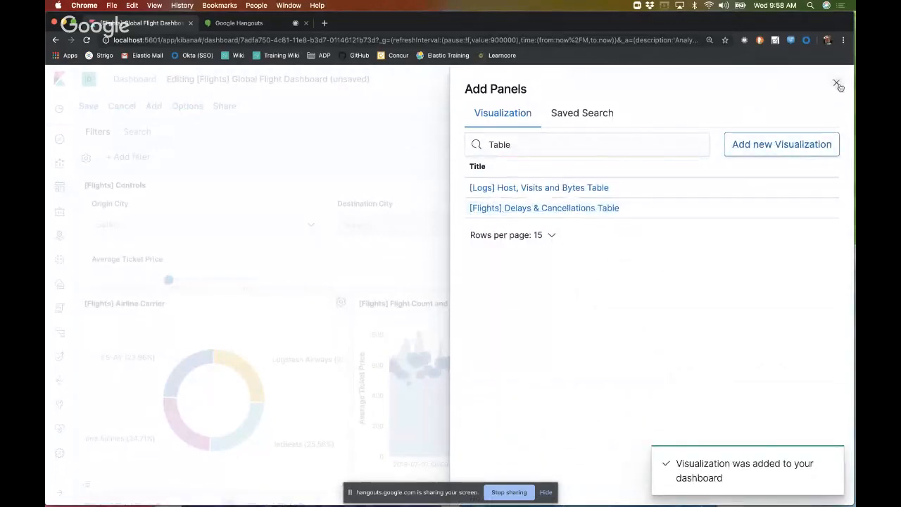
left_click(837, 85)
Step: Compare the Delays & Cancellations Table panels throughout the dashboard and view the options of the one beside the Flight Delays chart
scroll(580, 423, "down", 15)
scroll(581, 425, "up", 3)
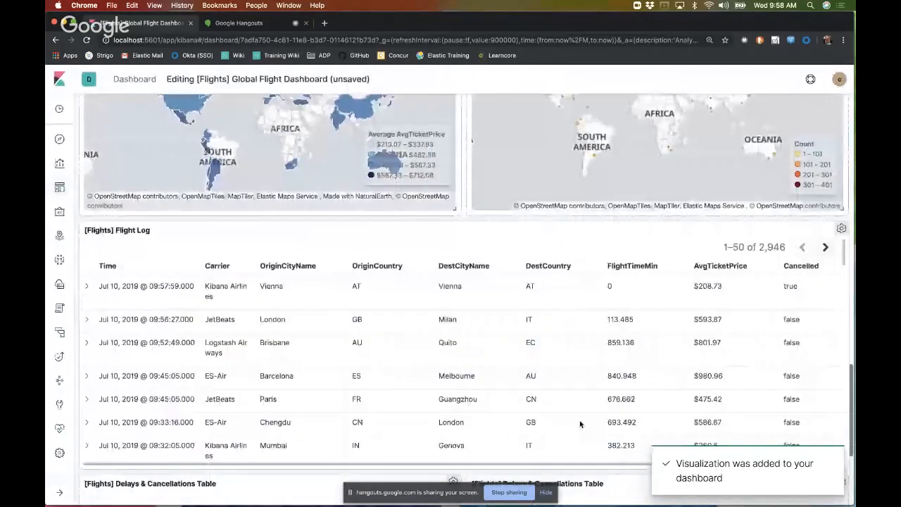
scroll(582, 425, "down", 4)
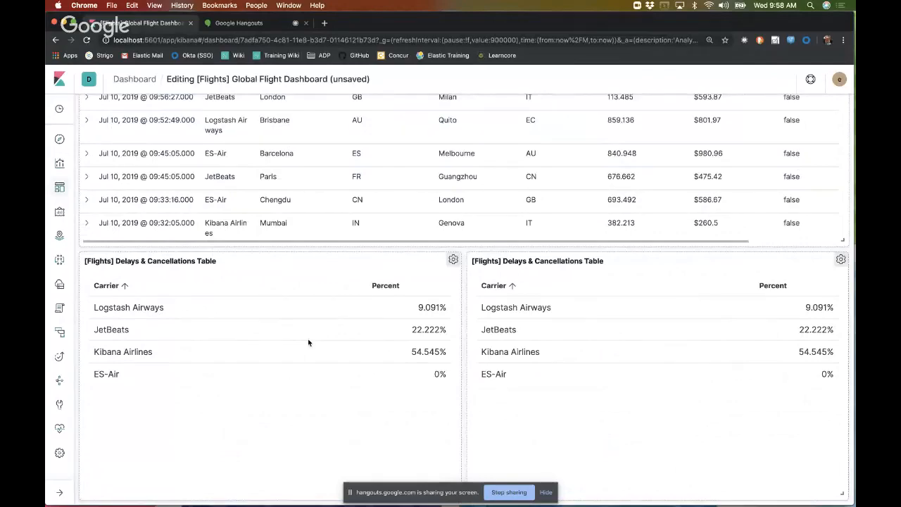
scroll(308, 343, "up", 2)
scroll(308, 343, "up", 10)
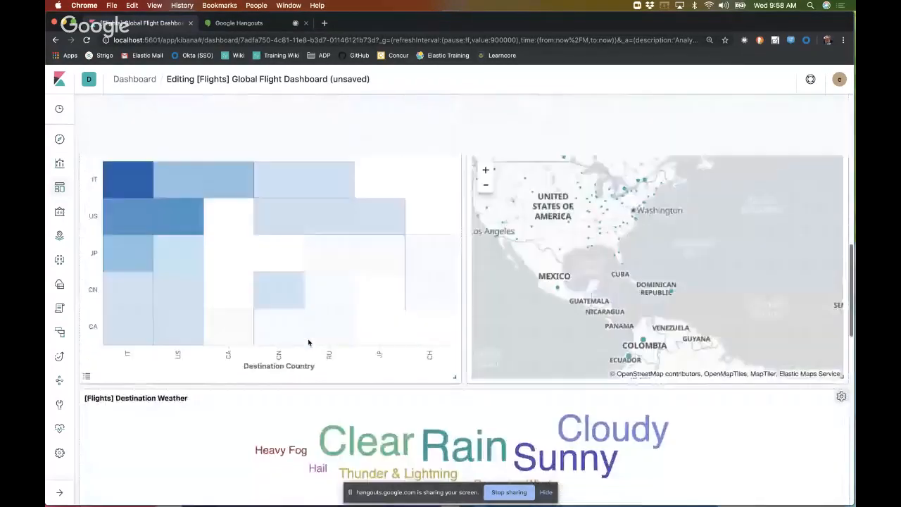
scroll(308, 342, "up", 3)
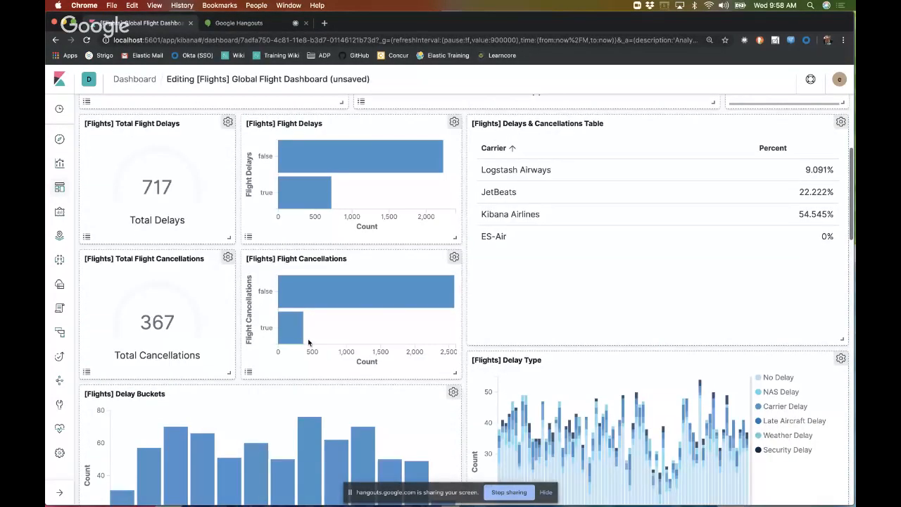
scroll(594, 361, "up", 5)
scroll(593, 366, "down", 1)
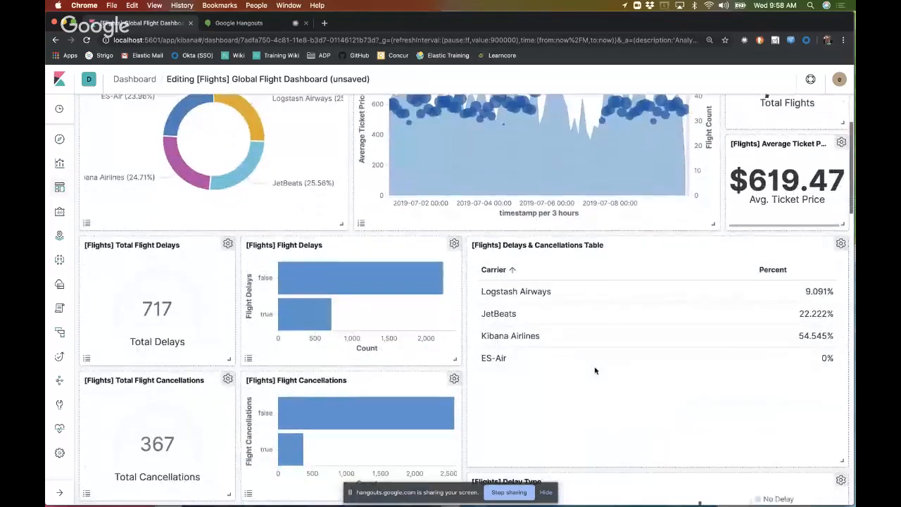
scroll(595, 371, "up", 7)
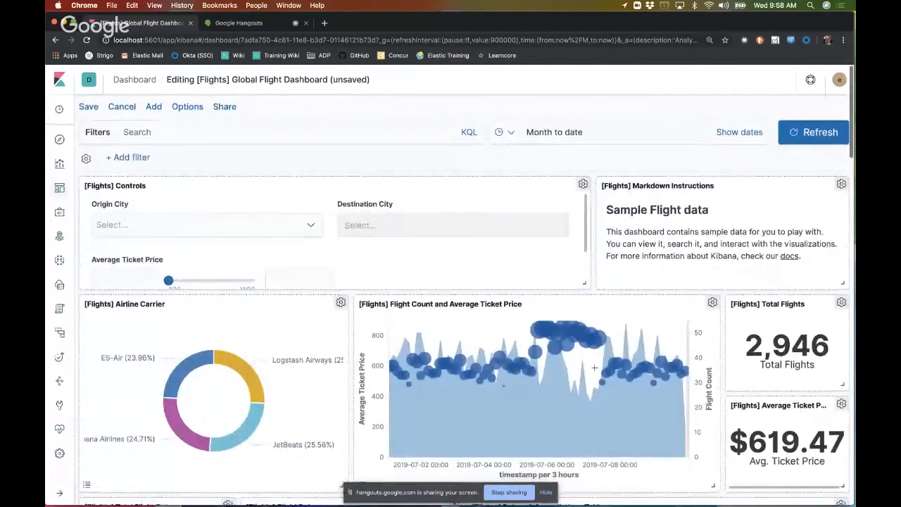
scroll(594, 367, "down", 6)
scroll(594, 367, "down", 3)
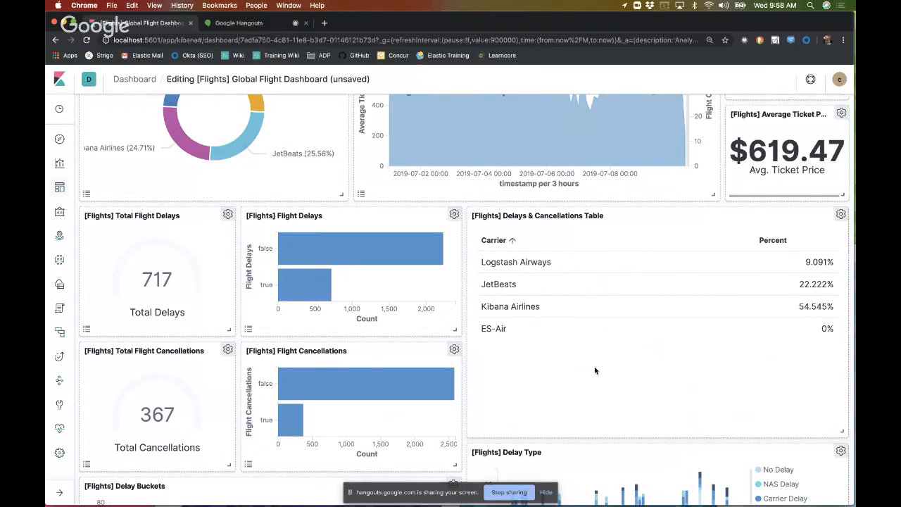
scroll(595, 371, "down", 20)
scroll(595, 370, "down", 15)
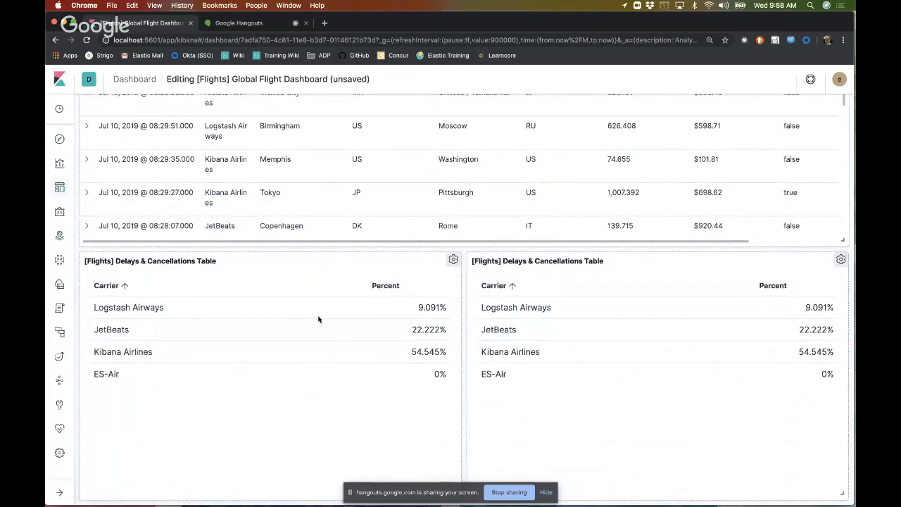
scroll(318, 318, "up", 20)
scroll(318, 317, "down", 10)
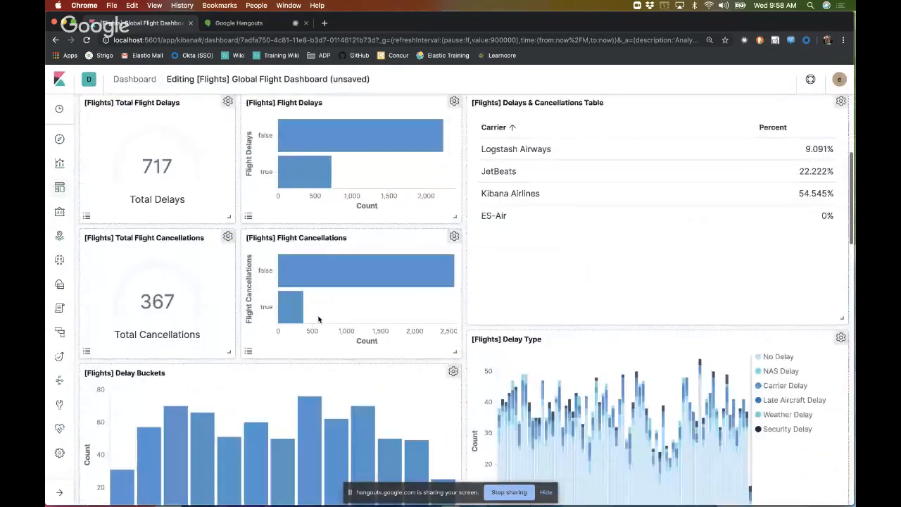
scroll(317, 316, "up", 1)
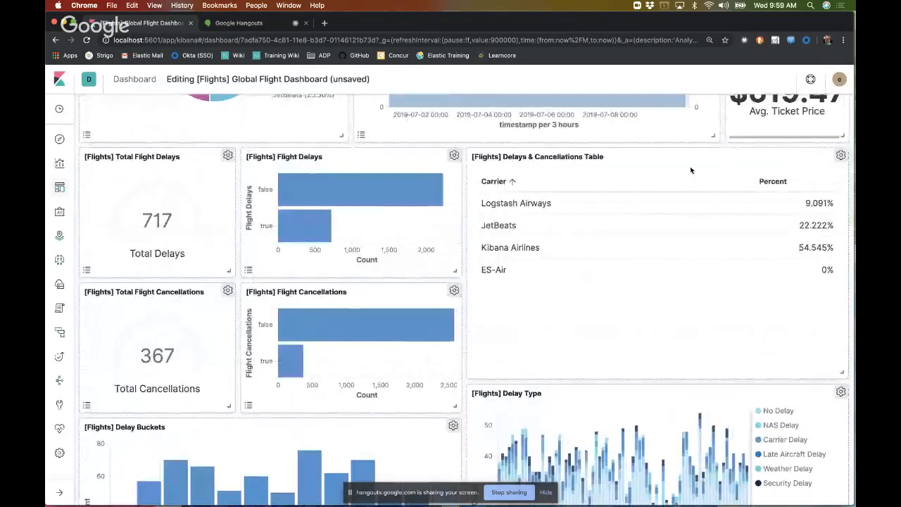
left_click(842, 156)
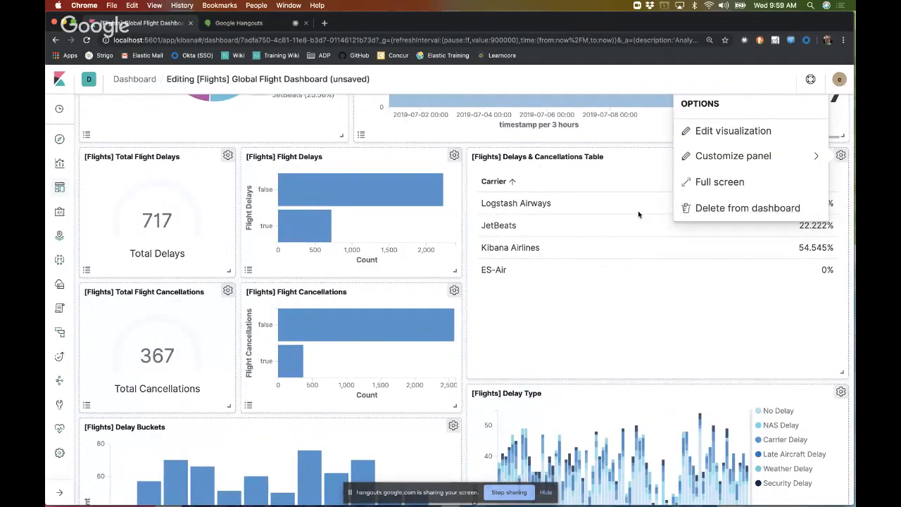
left_click(267, 121)
Step: Open the saved [Flights] Delays & Cancellations Table from the list of visualizations
left_click(60, 166)
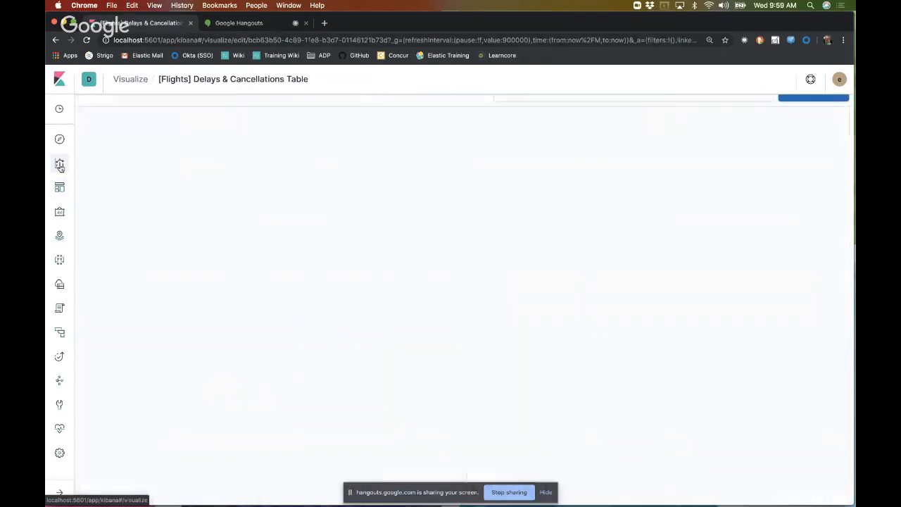
left_click(130, 83)
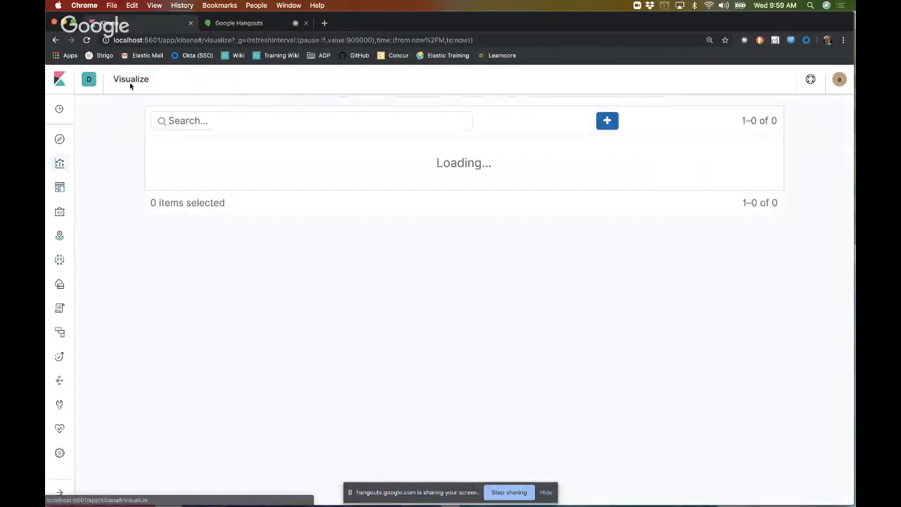
scroll(347, 285, "down", 3)
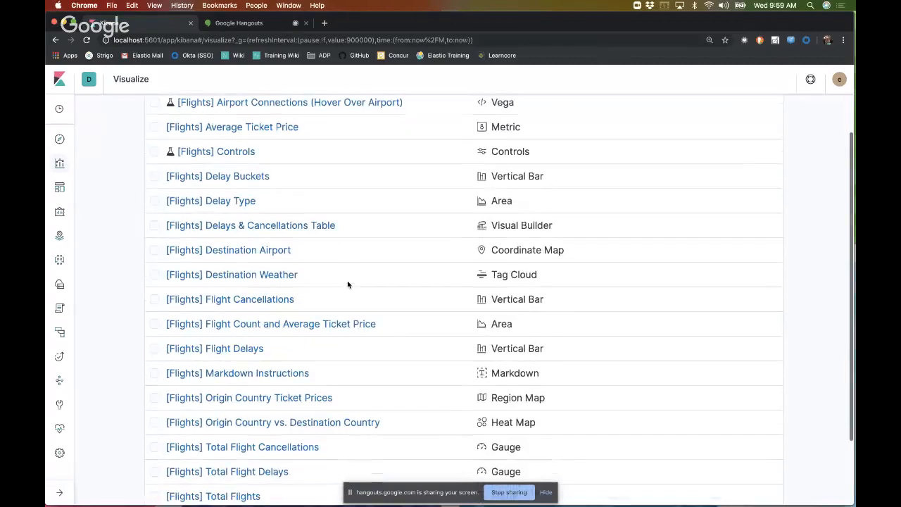
left_click(298, 226)
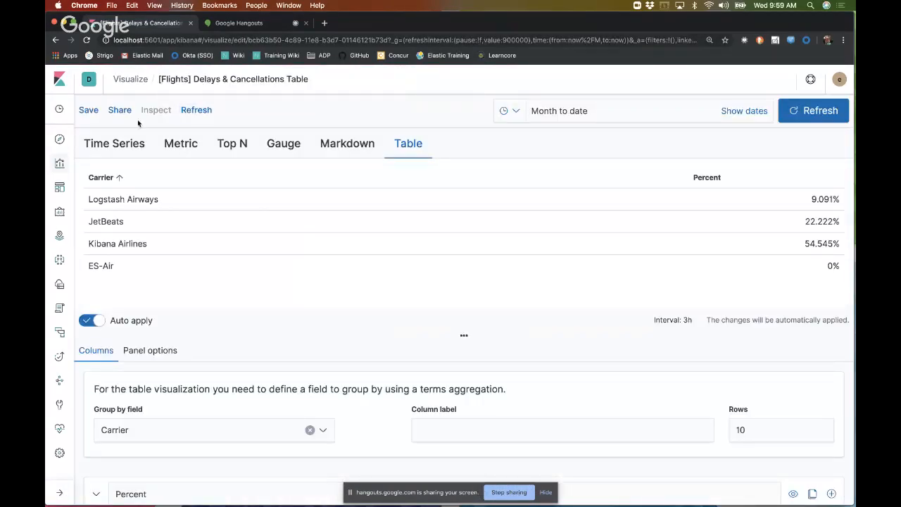
left_click(89, 112)
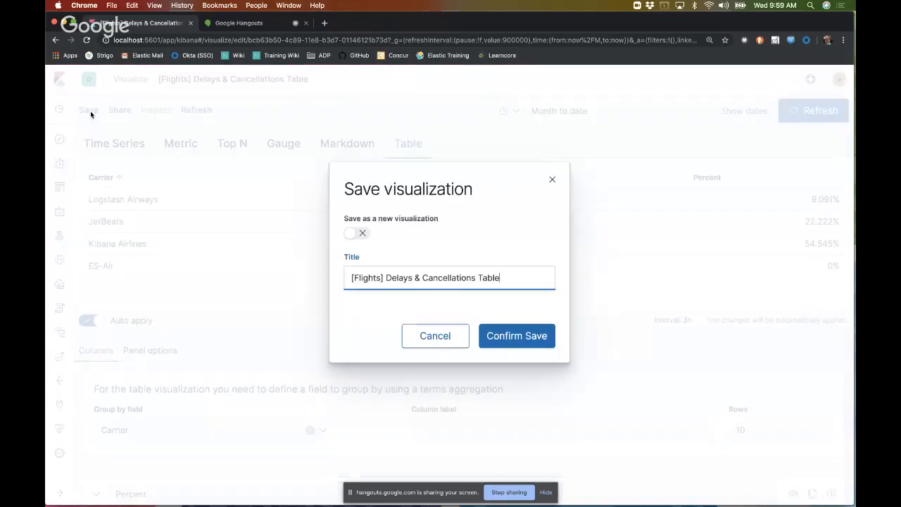
left_click(353, 233)
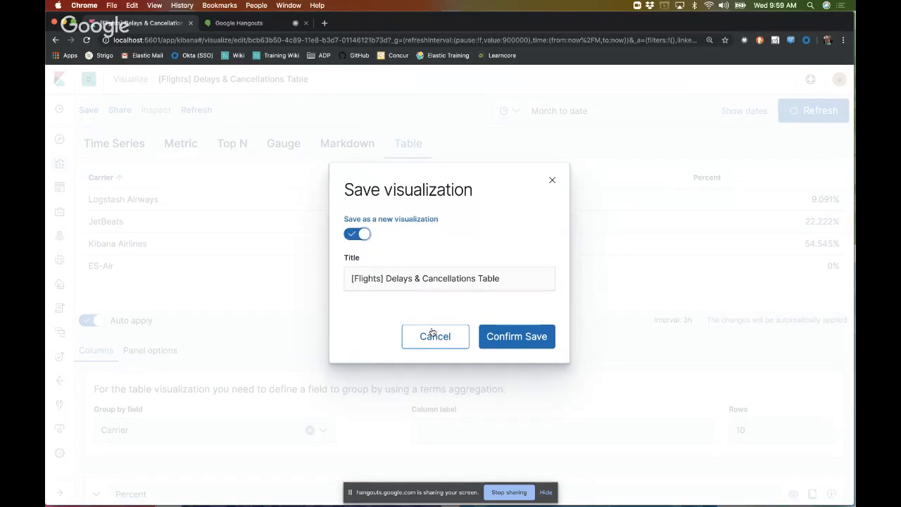
left_click(505, 338)
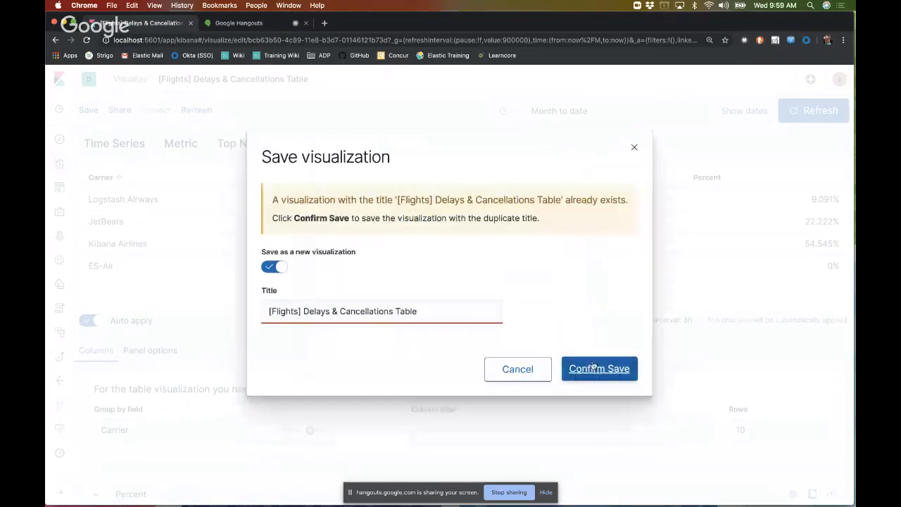
left_click(517, 369)
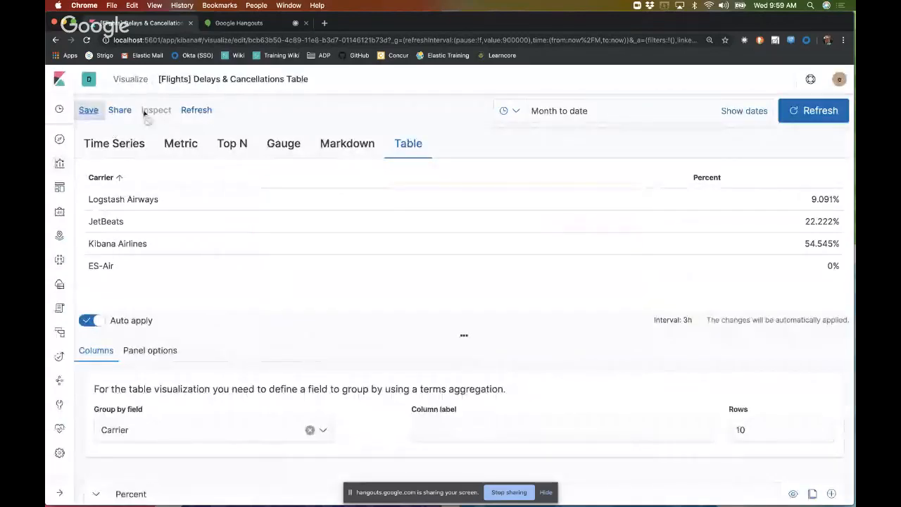
Step: Change the visualization to Time Series and save it as a new visualization titled "[Flights] Delays & Cancellations"
left_click(125, 142)
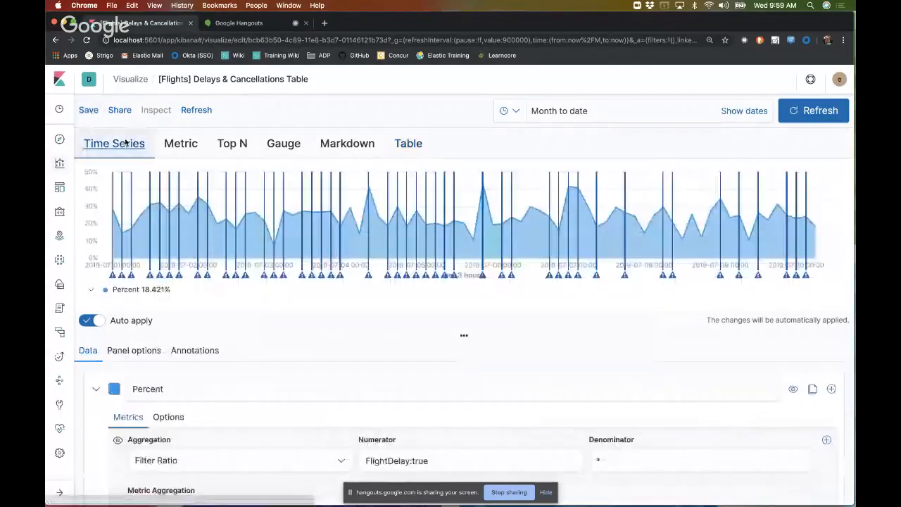
left_click(88, 110)
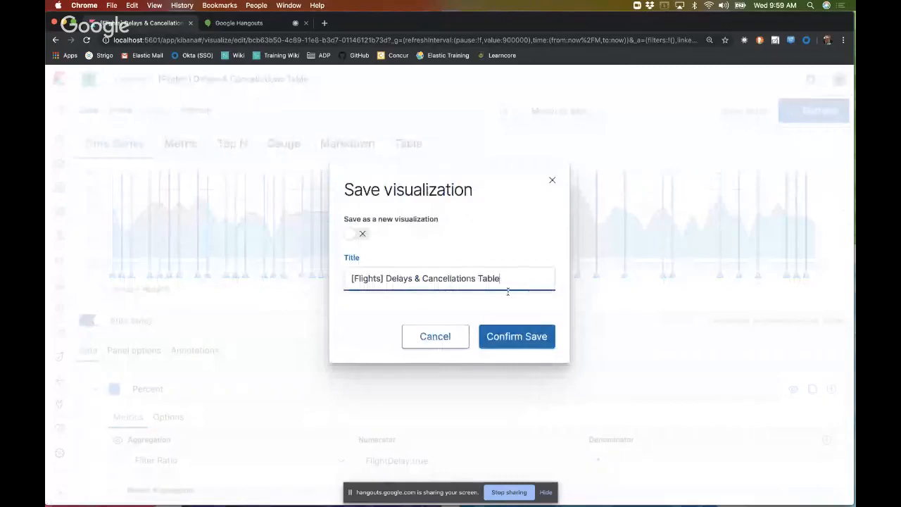
key("BackSpace")
key("BackSpace")
key("BackSpace")
key("BackSpace")
key("BackSpace")
key("BackSpace")
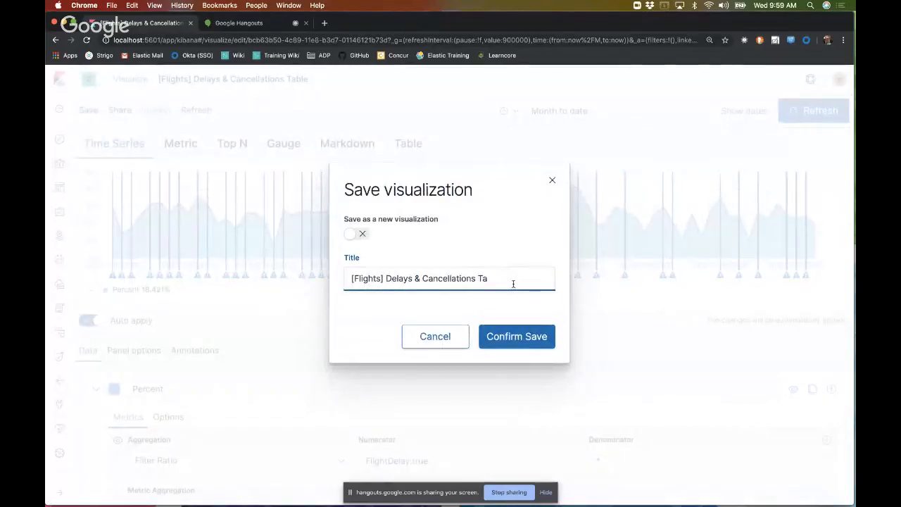
left_click(364, 234)
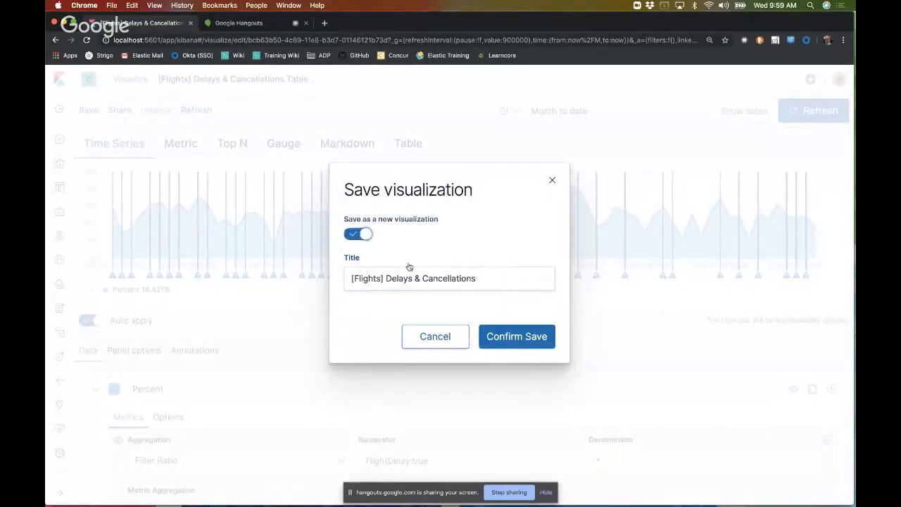
left_click(510, 338)
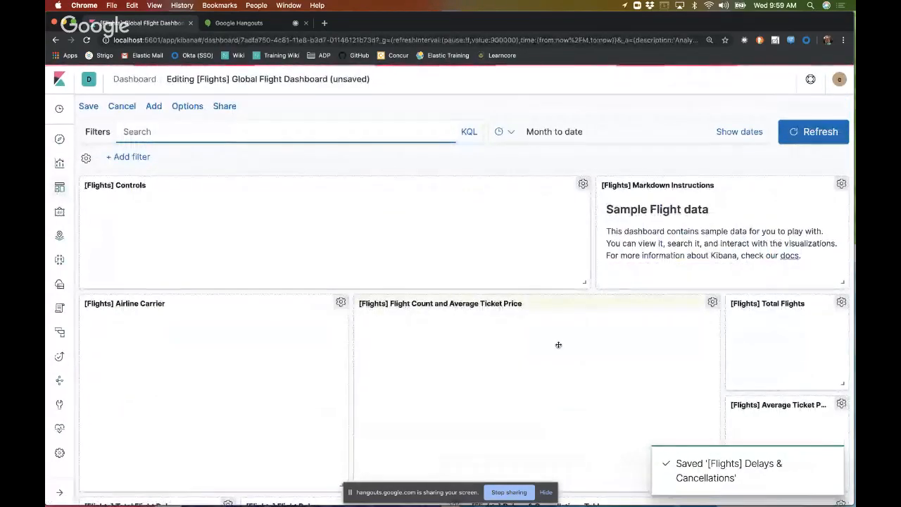
Step: Examine the options of the Delays & Cancellations Table panel and the panels down to the end of the Global Flight Dashboard
scroll(535, 337, "down", 6)
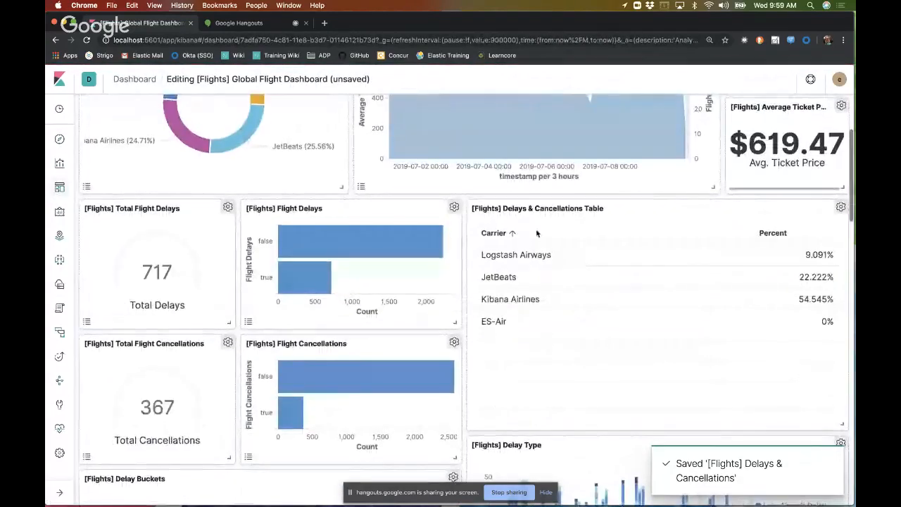
left_click(839, 210)
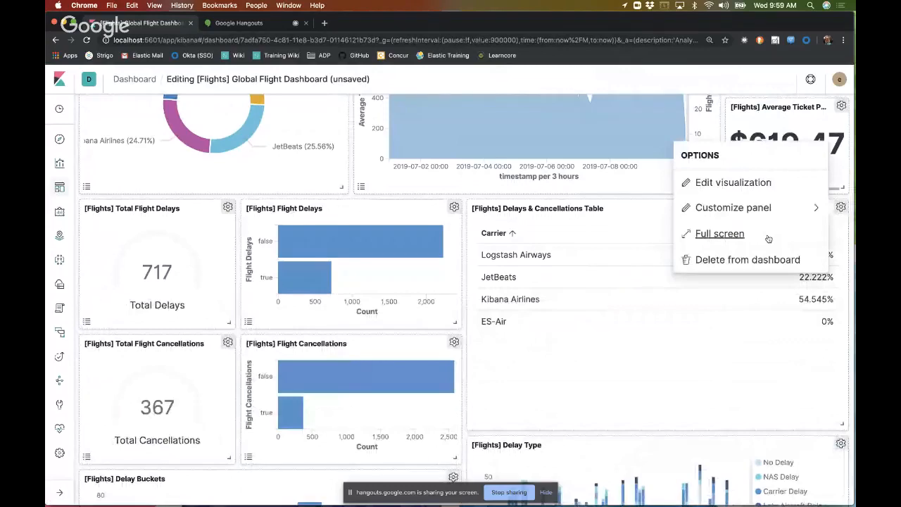
scroll(624, 355, "down", 10)
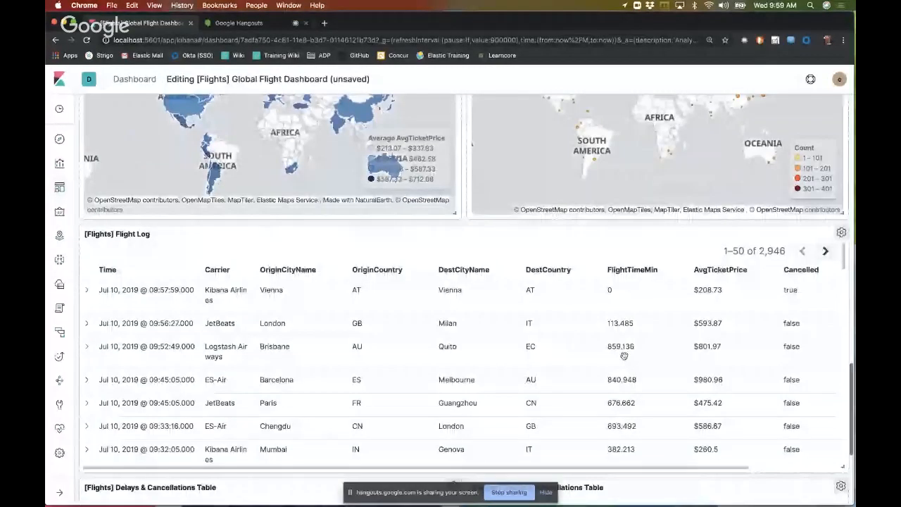
scroll(760, 406, "down", 6)
scroll(764, 436, "down", 3)
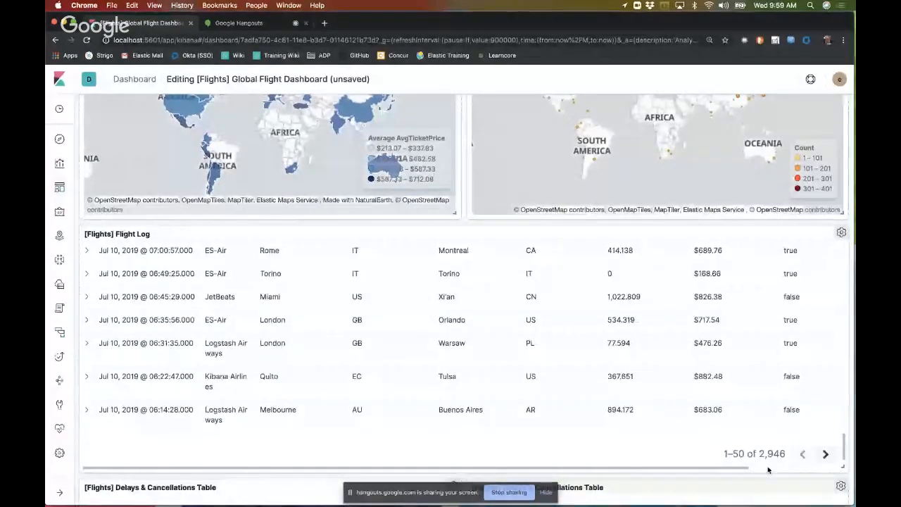
scroll(768, 470, "down", 4)
scroll(786, 469, "down", 3)
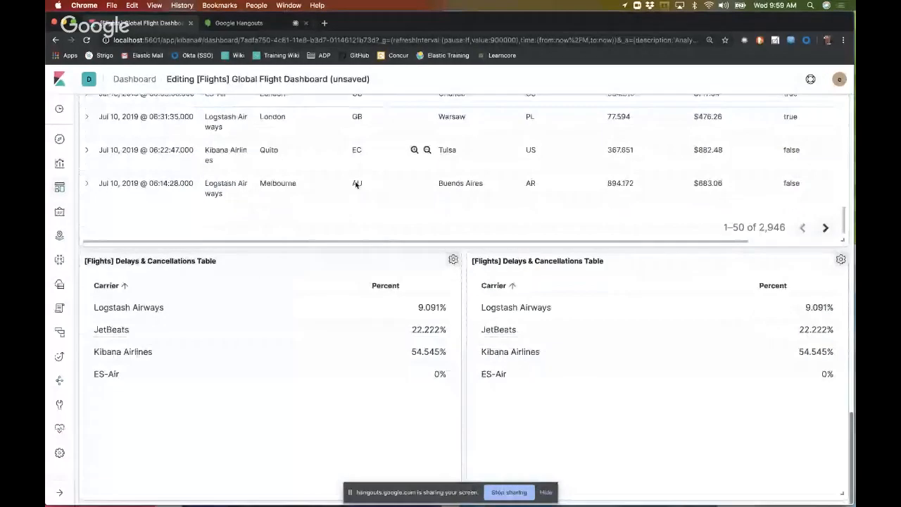
scroll(357, 185, "up", 15)
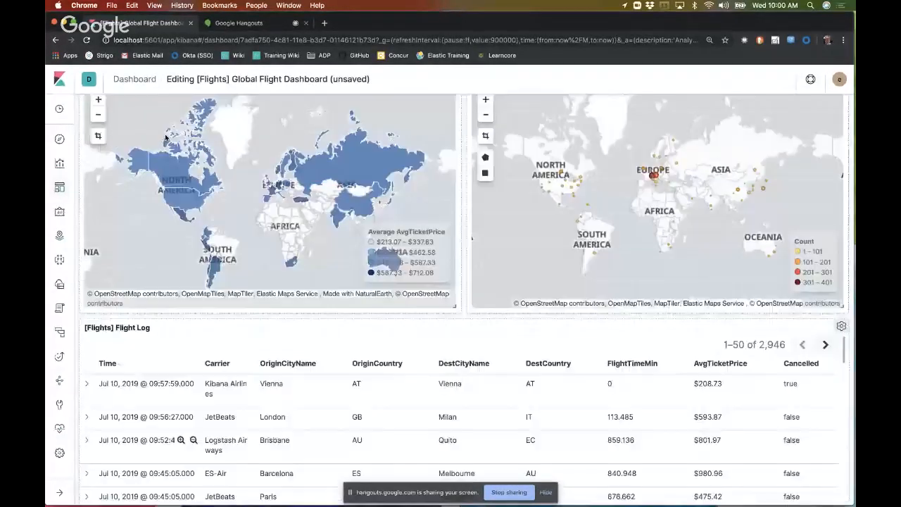
Step: Search the available visualizations for "Delays", add [Flights] Delays & Cancellations to the dashboard and check the new panel
left_click(153, 105)
left_click(547, 147)
type("Delays")
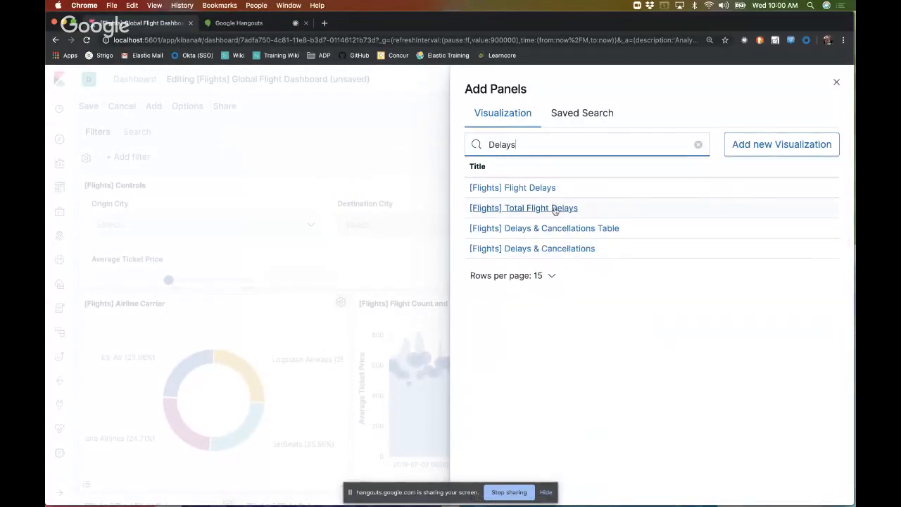
left_click(566, 247)
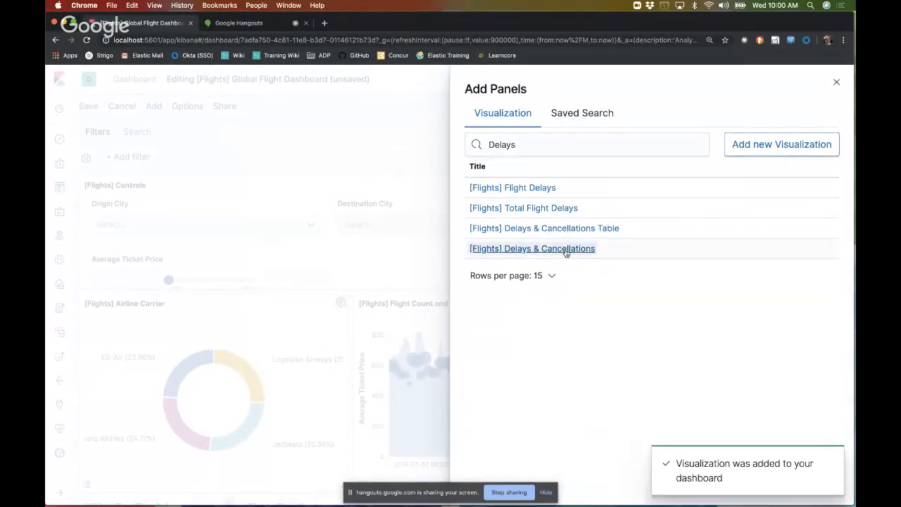
left_click(836, 81)
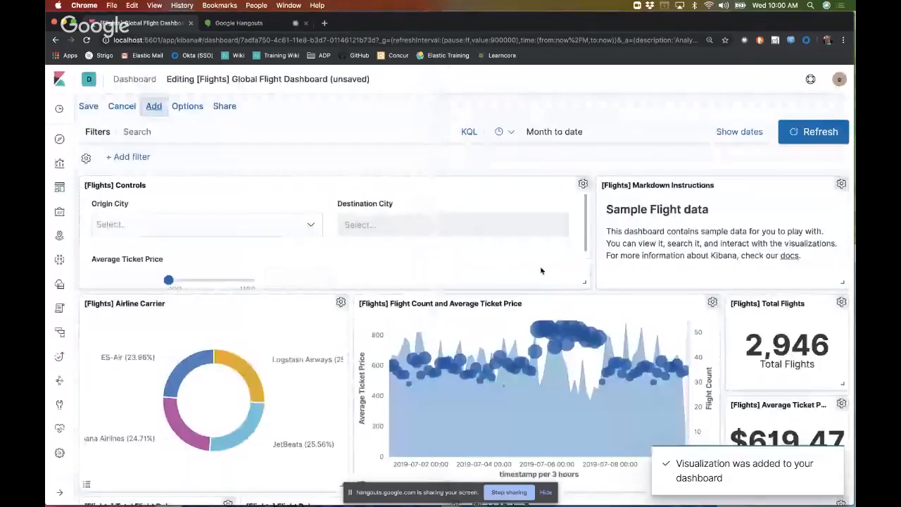
key("super+a")
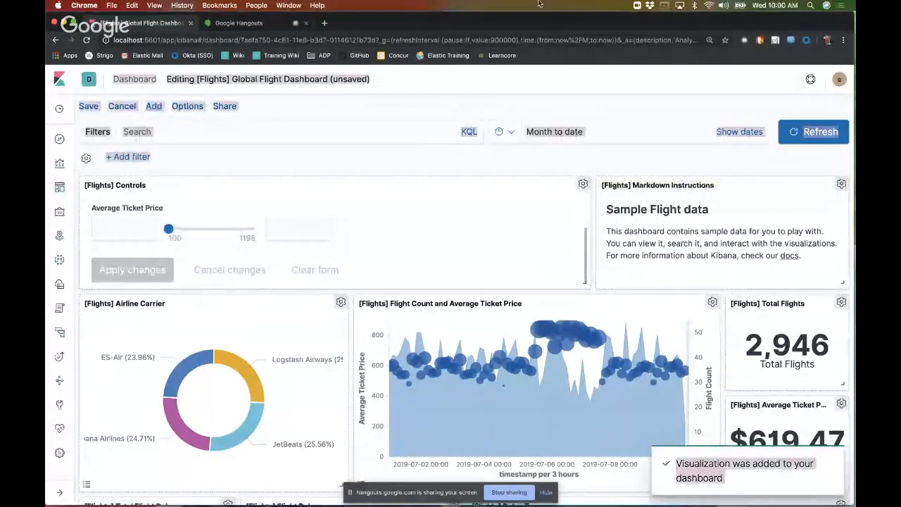
left_click(587, 169)
scroll(587, 169, "down", 15)
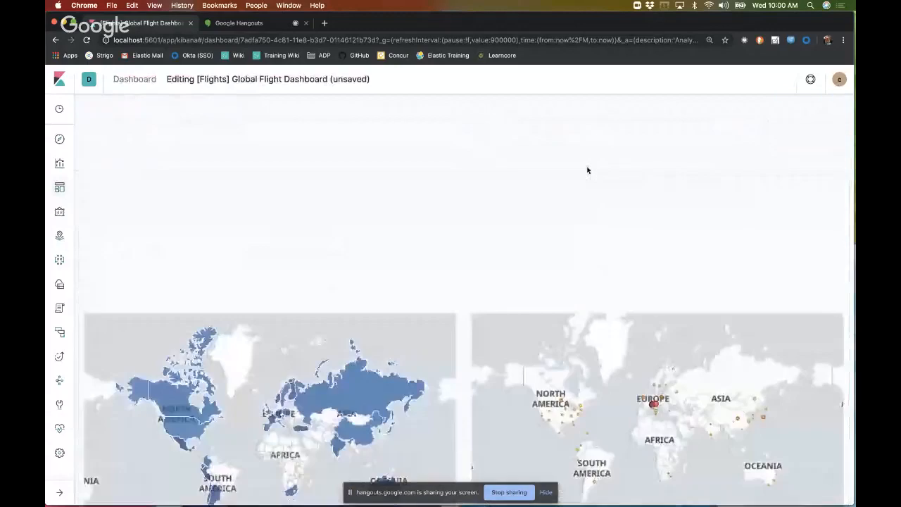
scroll(562, 345, "up", 5)
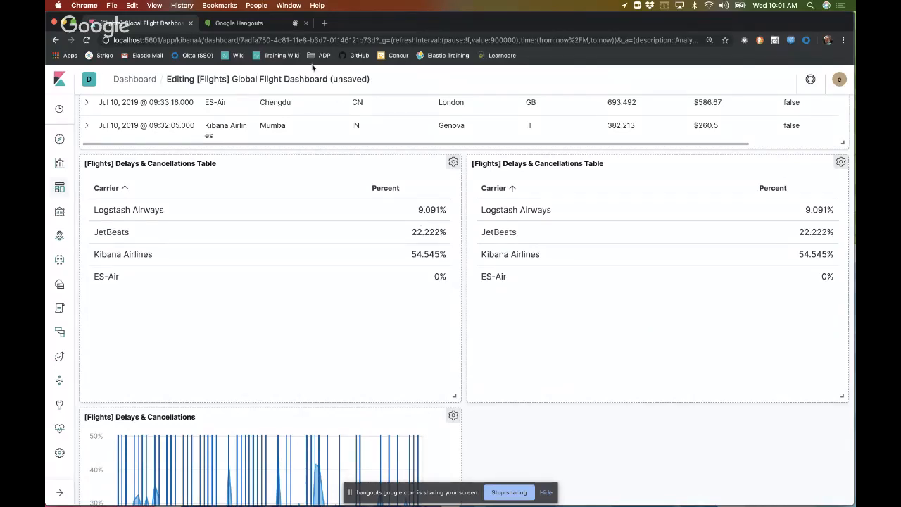
Step: Switch to the Google Hangouts page that runs the screen share
left_click(261, 23)
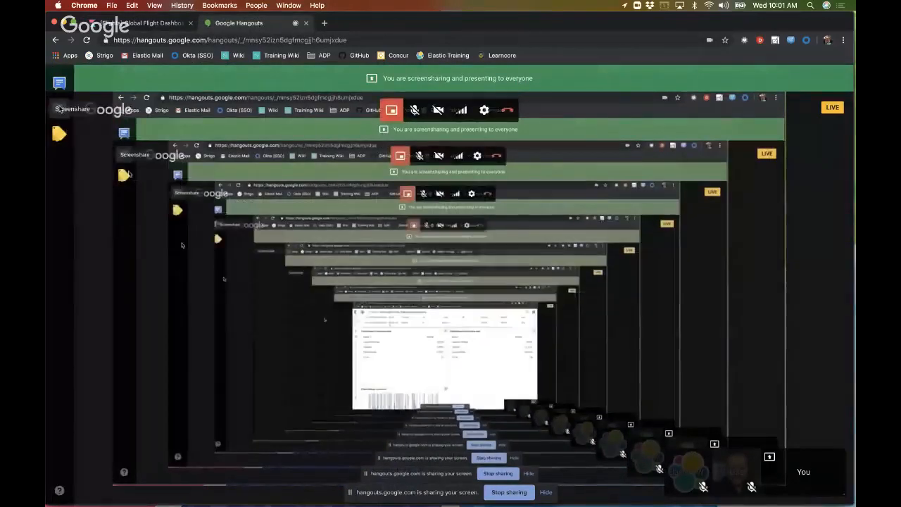
mouse_move(63, 118)
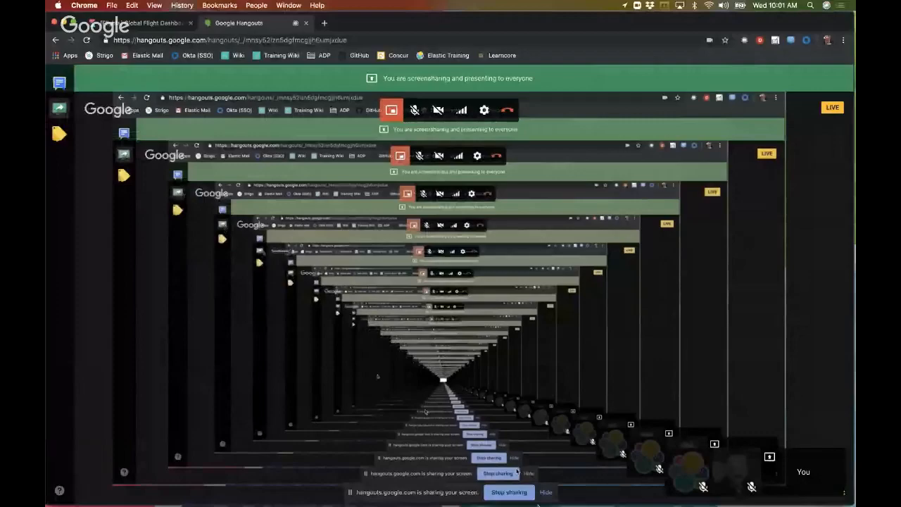